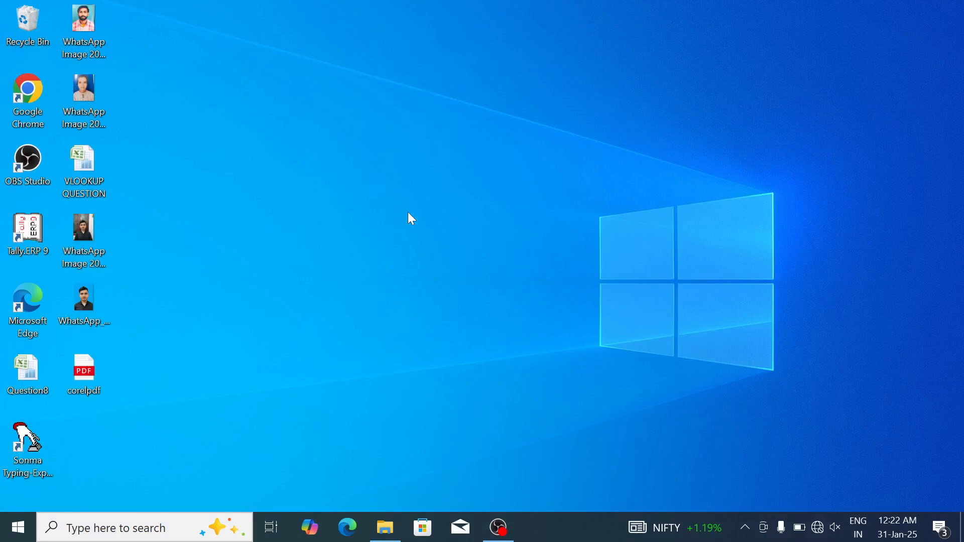
Step: Launch Tally.ERP 9 and start working in Educational Mode
key(super)
text(tall)
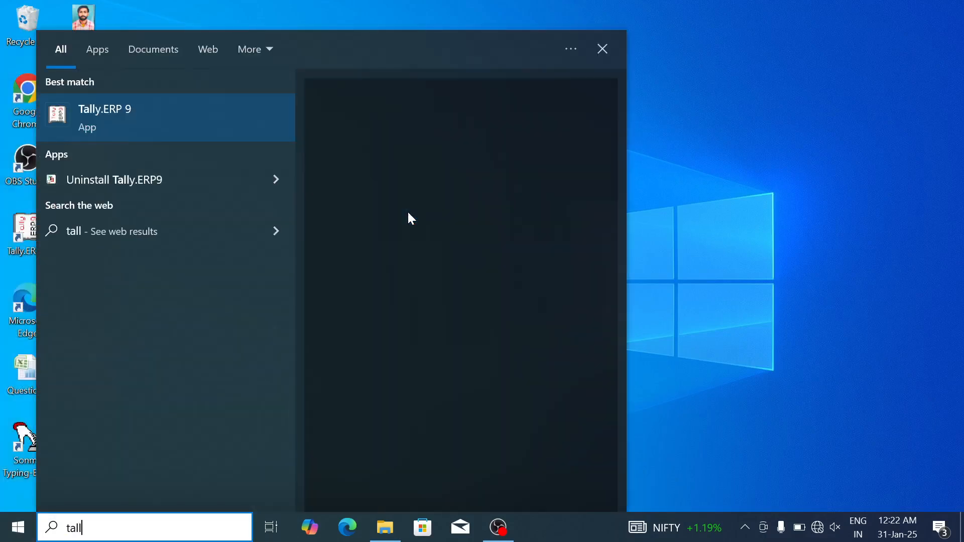
click(177, 116)
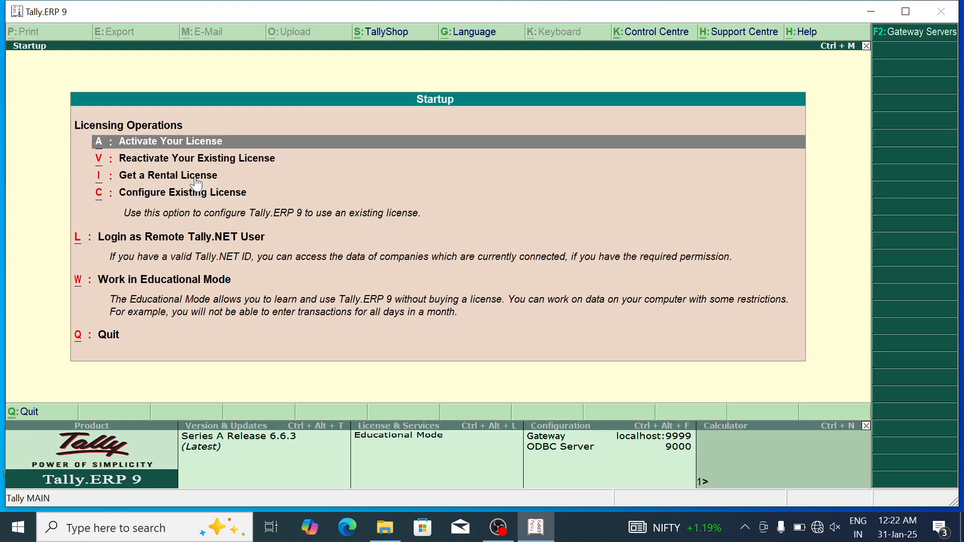
key(w)
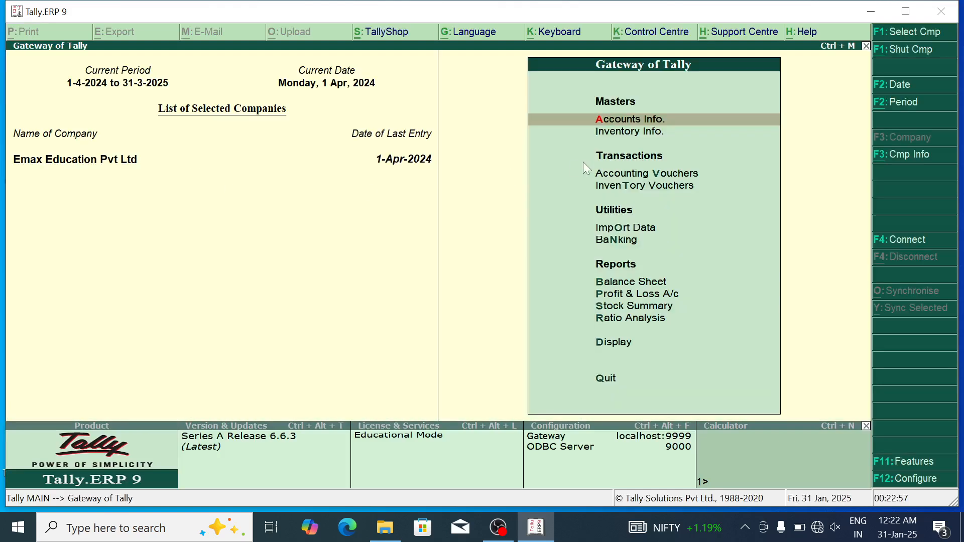
Step: Shut the loaded Emax Education Pvt Ltd company and open the form for creating a new company
click(899, 59)
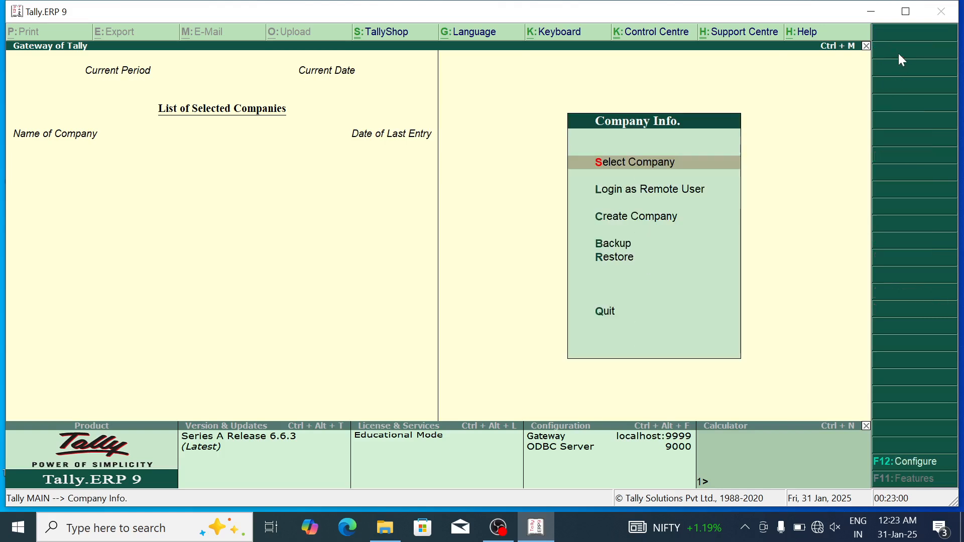
click(638, 216)
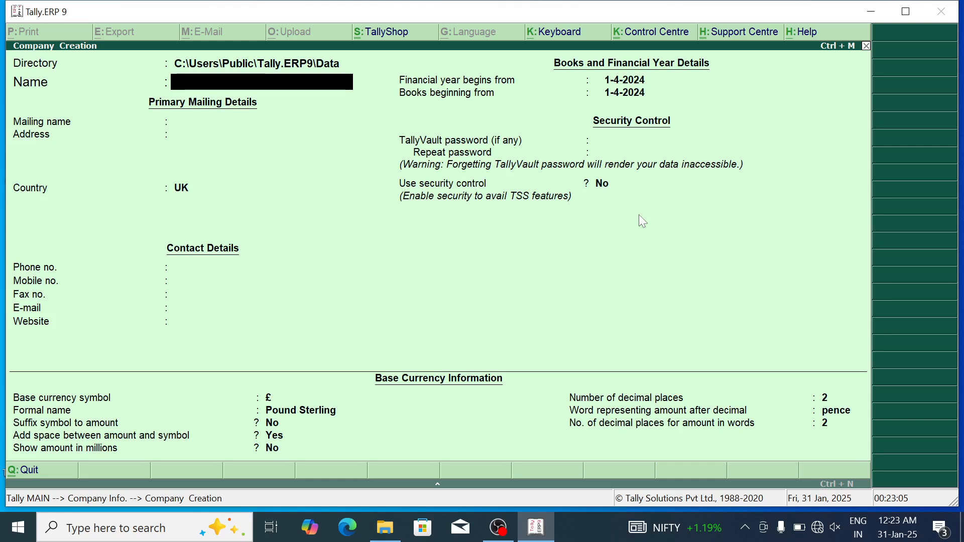
Step: Open the corelpdf file from the desktop and look over the entries and amounts of Question 1
key(super+d)
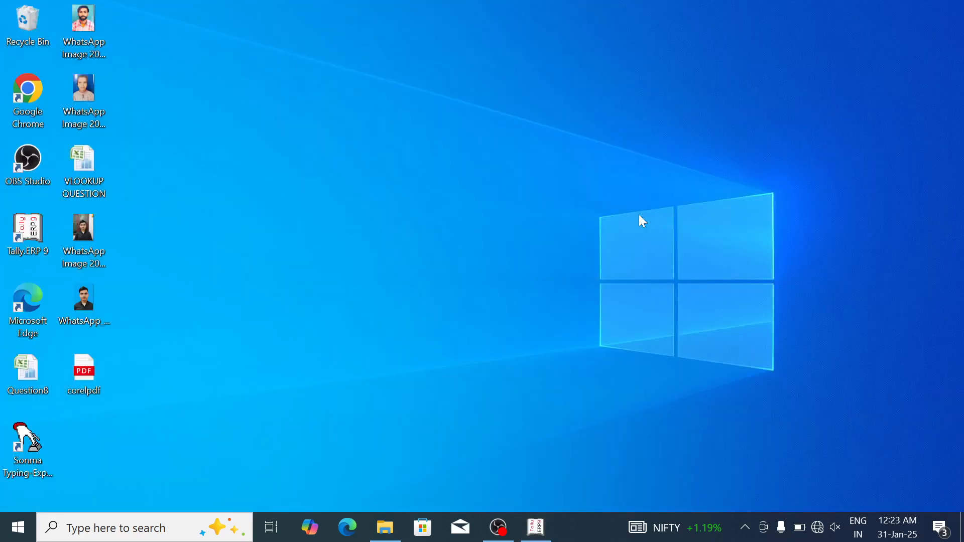
double_click(90, 374)
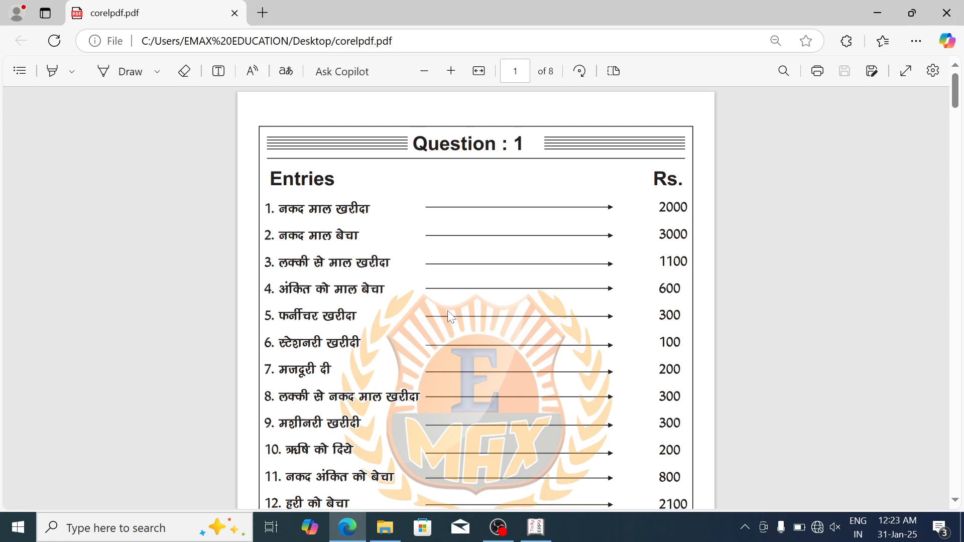
drag(280, 208, 288, 240)
click(391, 239)
scroll(476, 297, down, 1)
scroll(476, 298, up, 1)
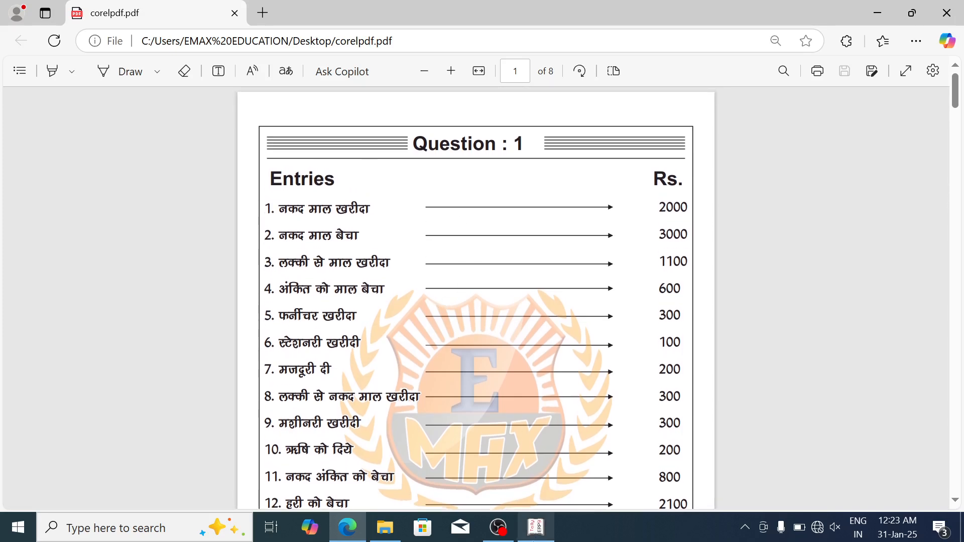
Step: Switch back to Tally.ERP 9 and name the new company Question 1, with India as its country
click(537, 537)
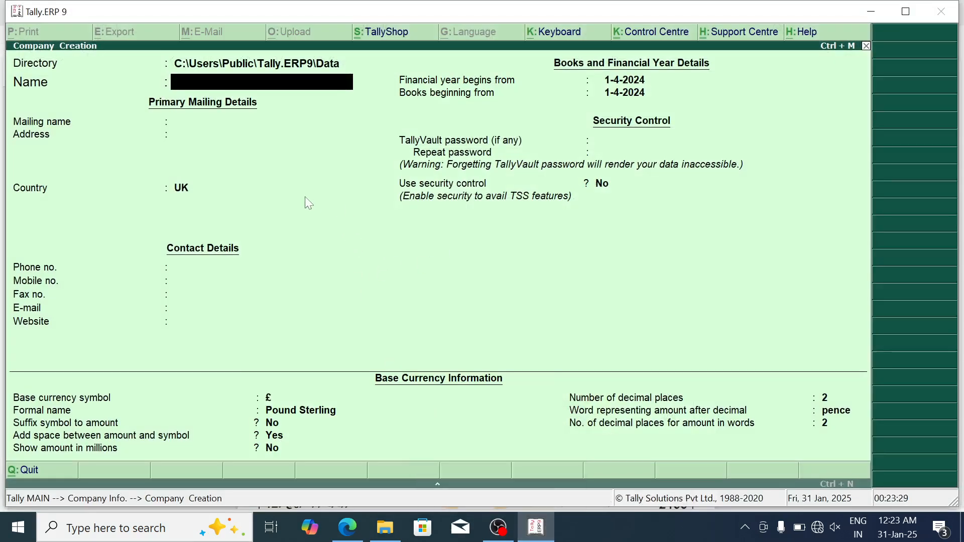
text(Question 1)
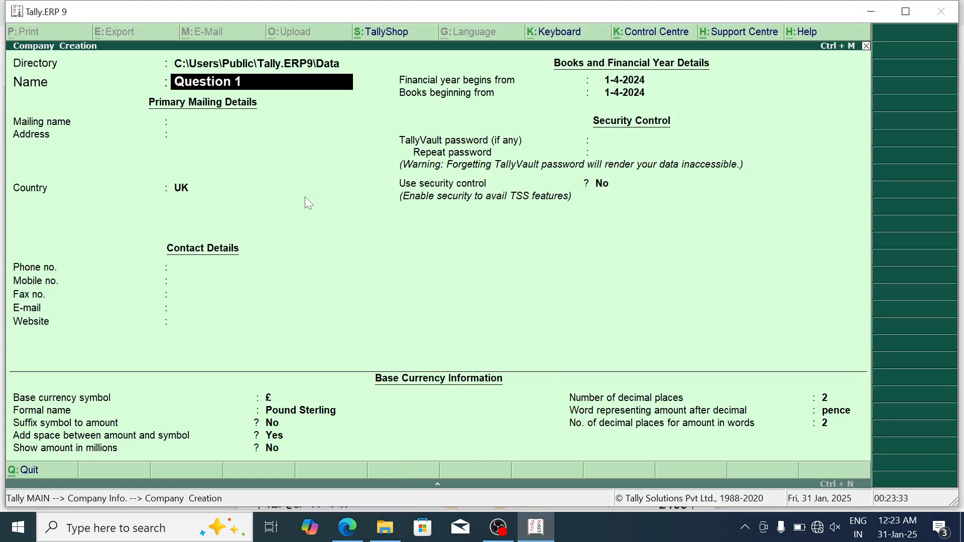
key(Return)
key(Return)
key(Return)
text(ind)
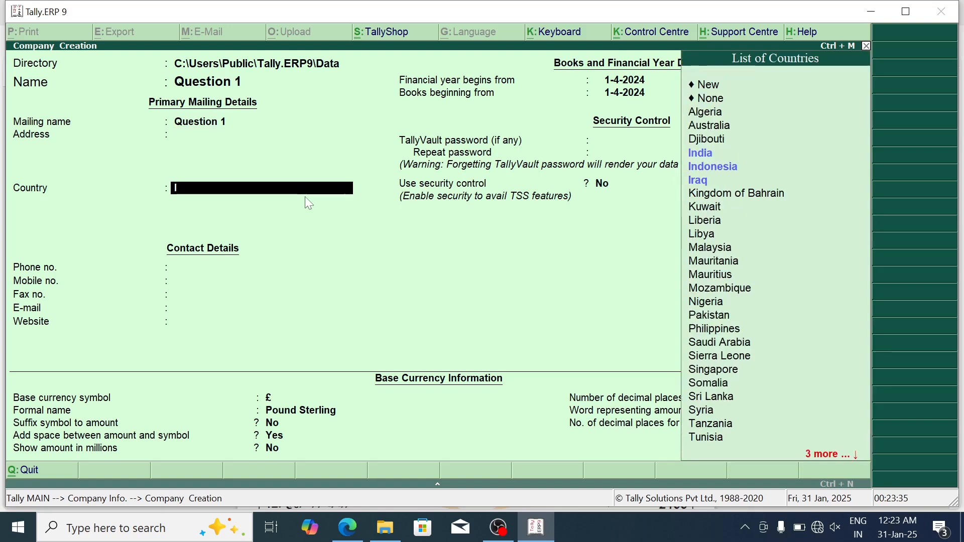
key(Return)
Step: Set the company's state to Uttar Pradesh and create the company, keeping the defaults for all remaining fields
text(u)
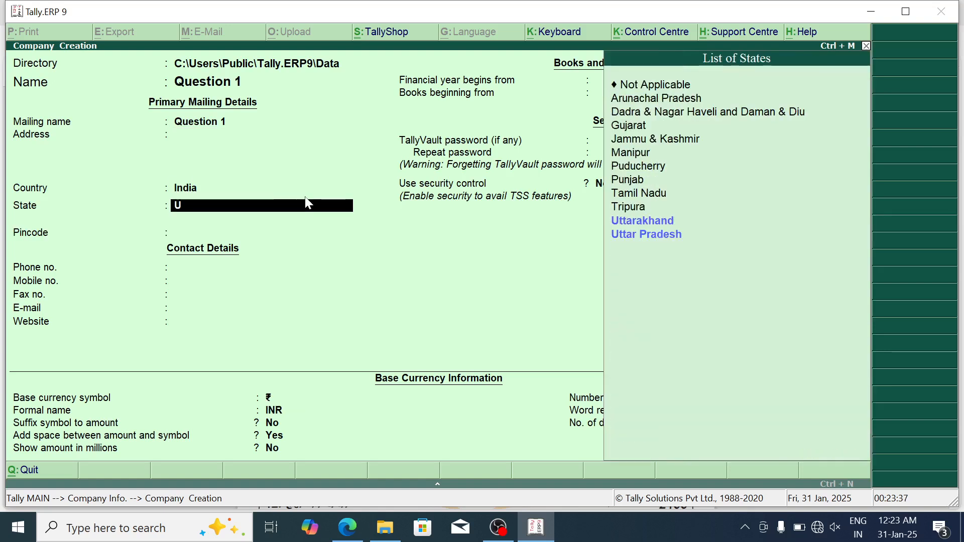
key(Down)
key(Return)
key(Return)
key(Return)
key(Return)
key(Return)
key(Return)
key(Return)
key(Return)
key(Return)
key(Return)
key(Return)
key(Return)
key(Return)
key(Return)
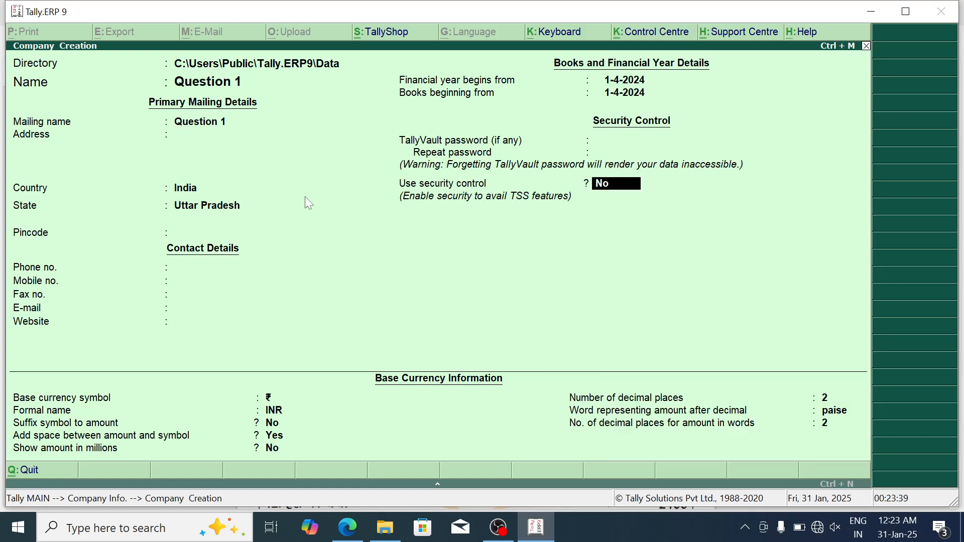
key(Return)
key(Return)
key(Return)
key(Return)
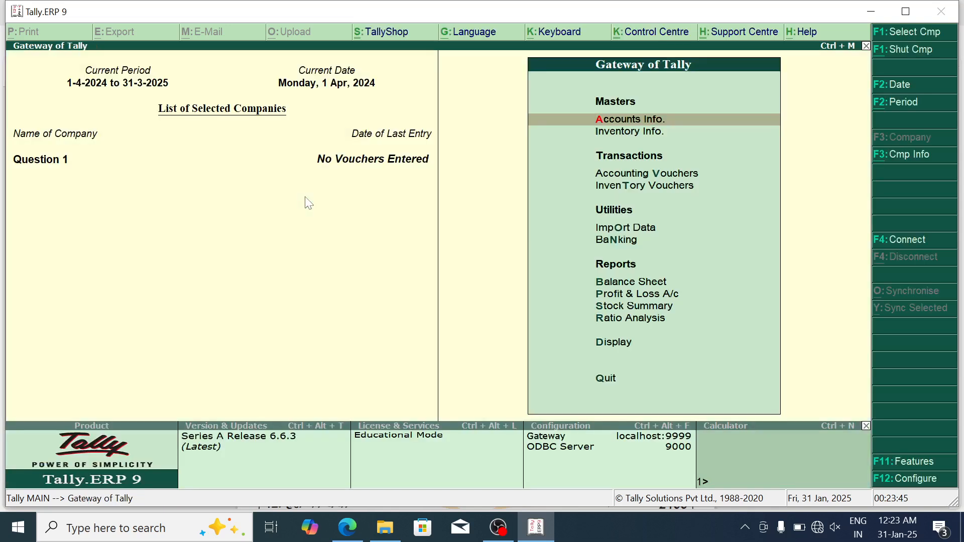
Step: Open the Ledgers options within Accounts Info for the Question 1 company
key(Down)
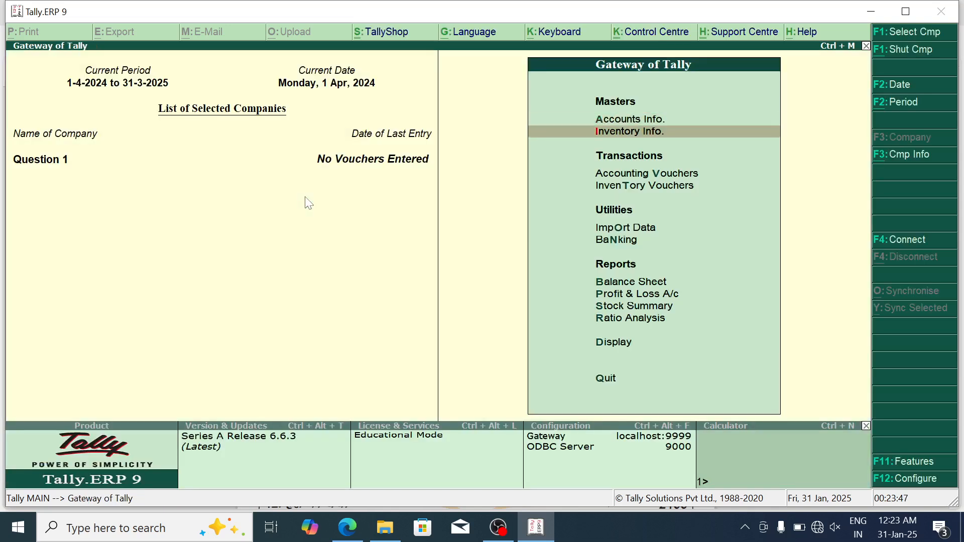
key(Up)
key(Return)
key(Down)
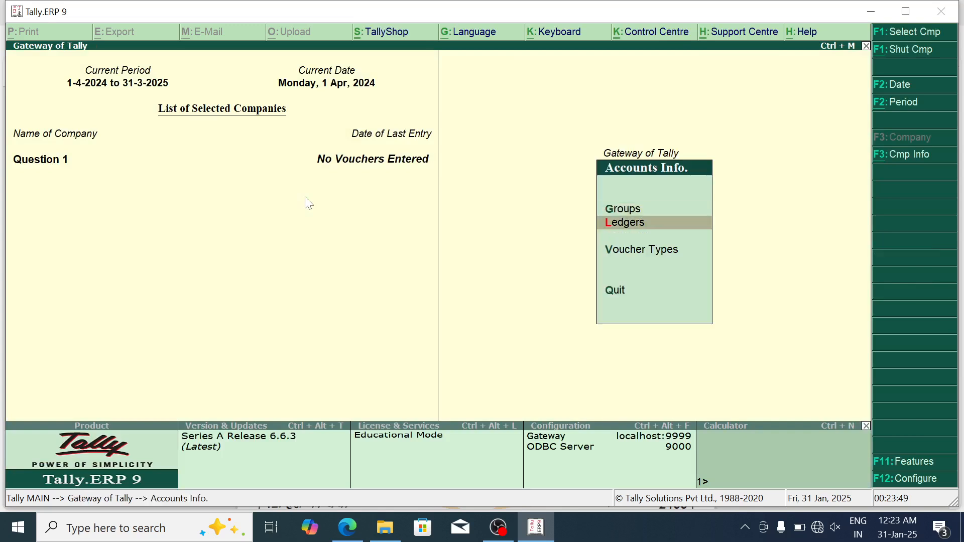
key(Return)
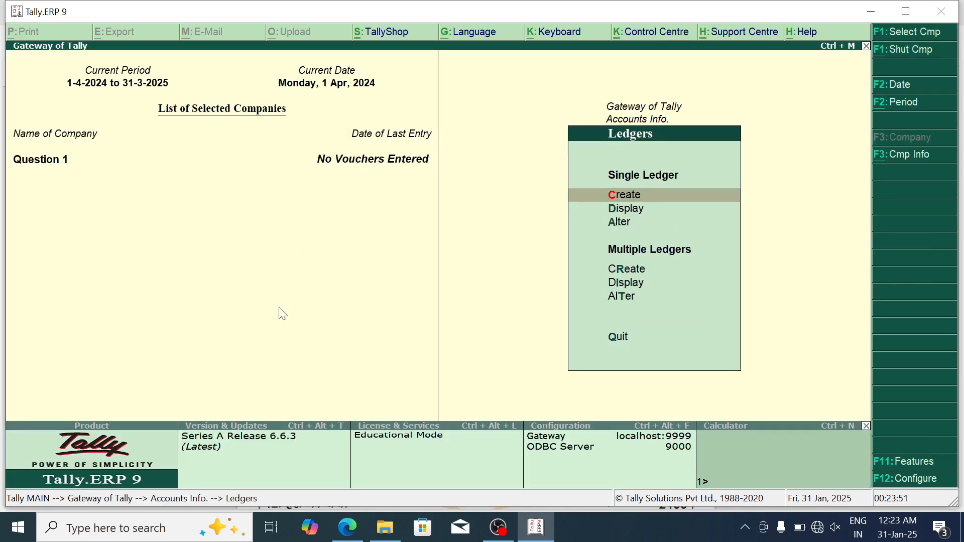
Step: Switch to corelpdf.pdf in Microsoft Edge to read the first entry of Question 1
click(347, 526)
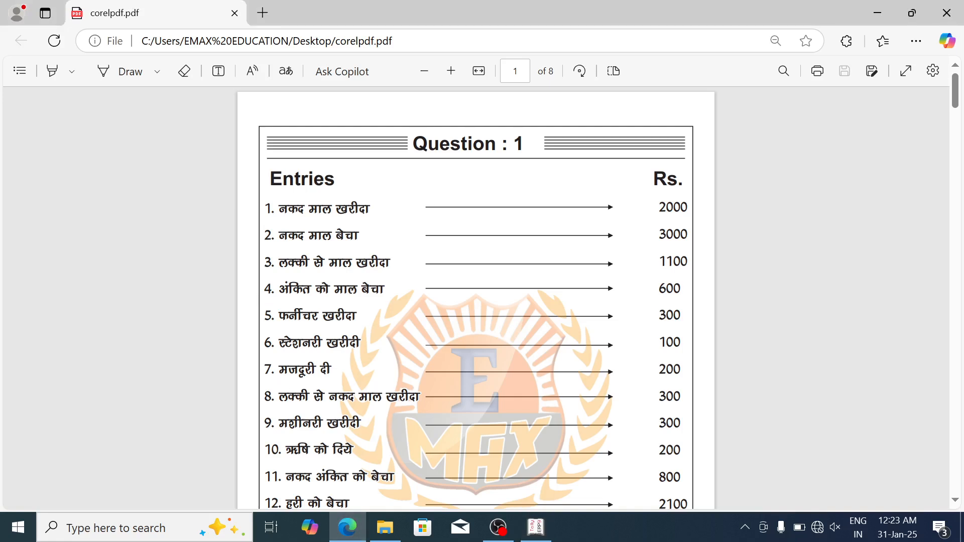
drag(271, 208, 257, 232)
key(ctrl+a)
key(ctrl+shift+s)
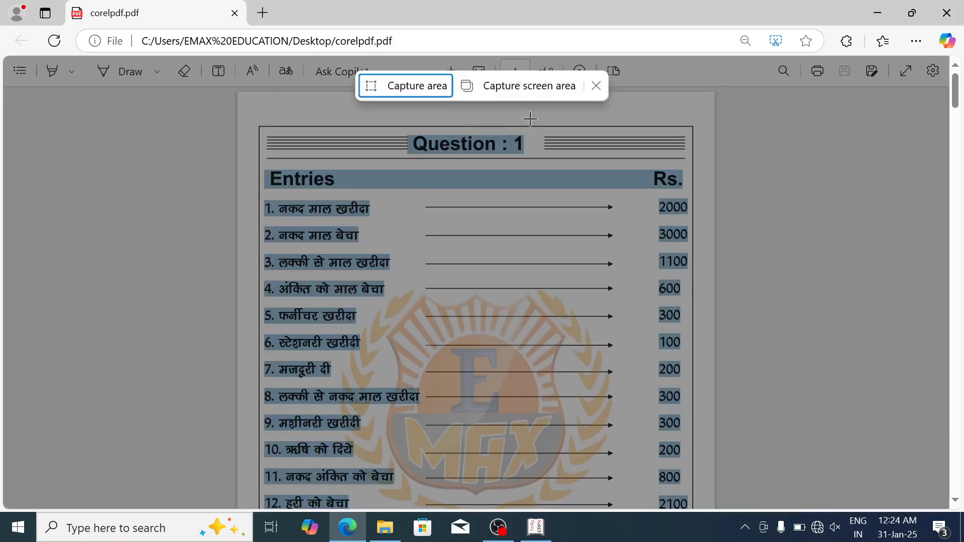
click(596, 85)
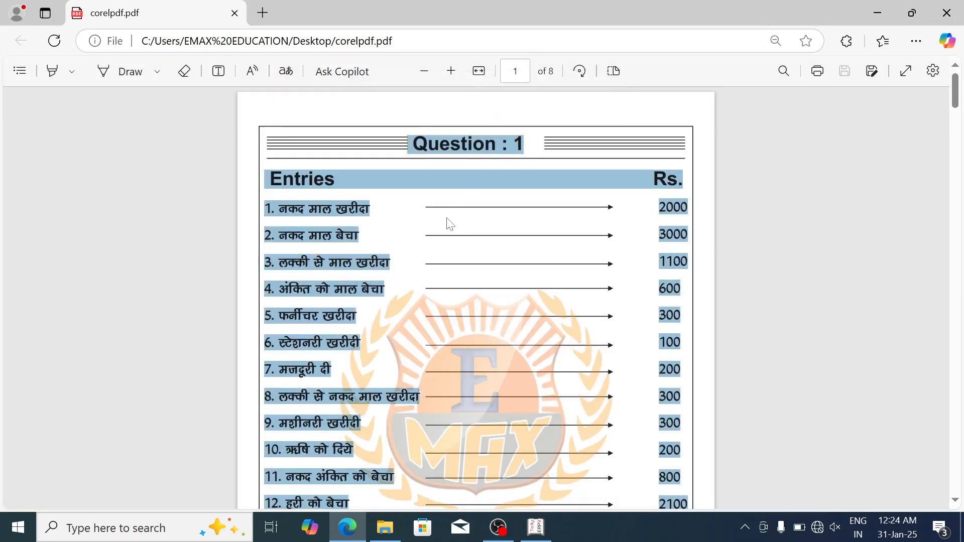
click(396, 231)
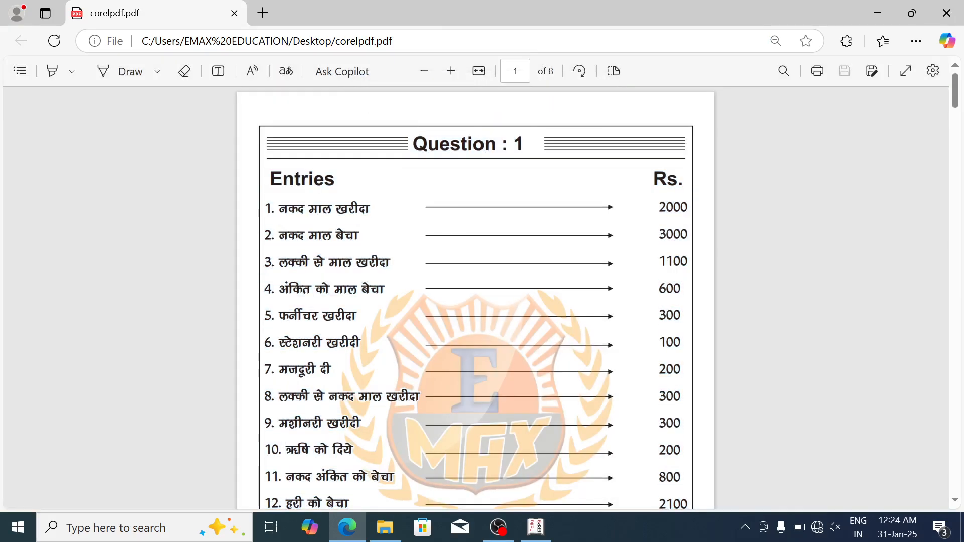
Step: Examine the wording of entry 1, नकद माल खरीदा, marking नकद and खरीदा to identify the accounts involved
drag(272, 209, 371, 210)
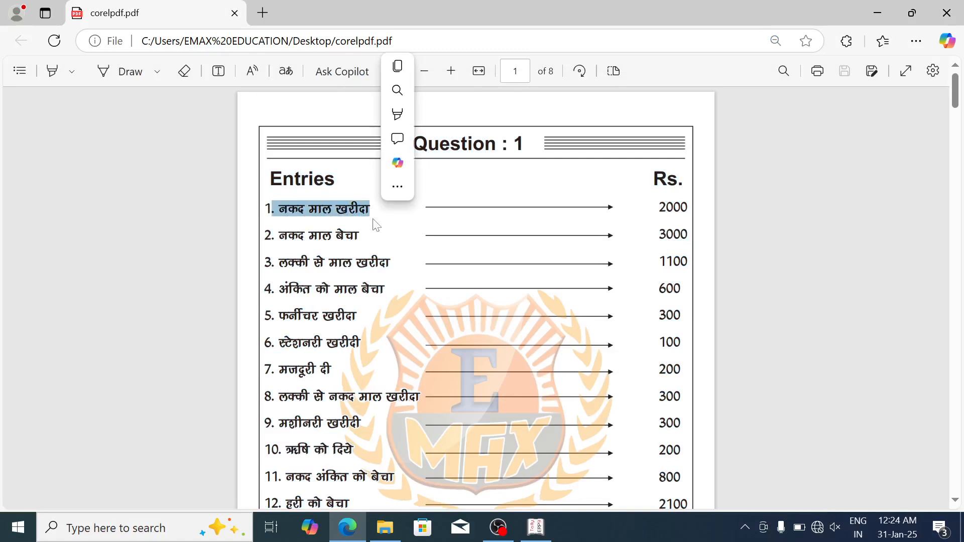
click(372, 221)
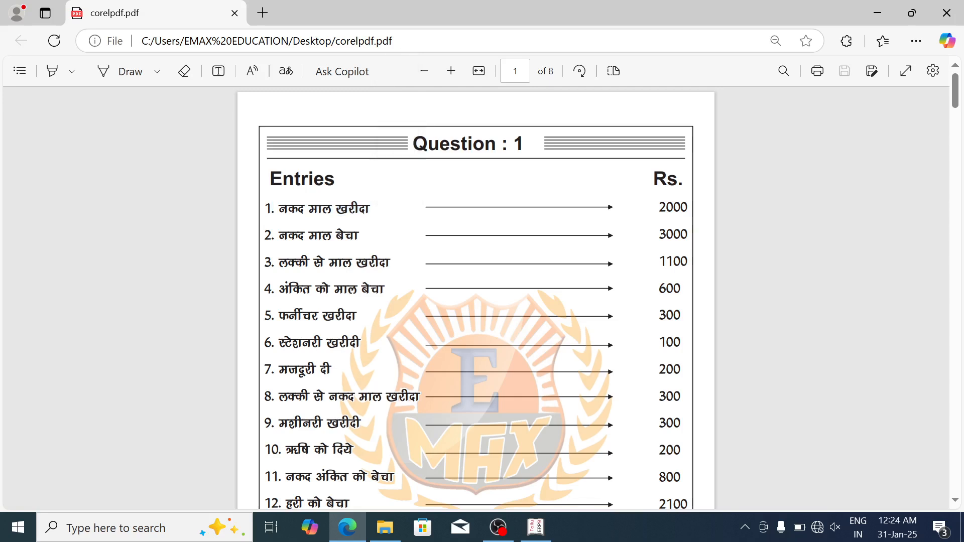
double_click(291, 208)
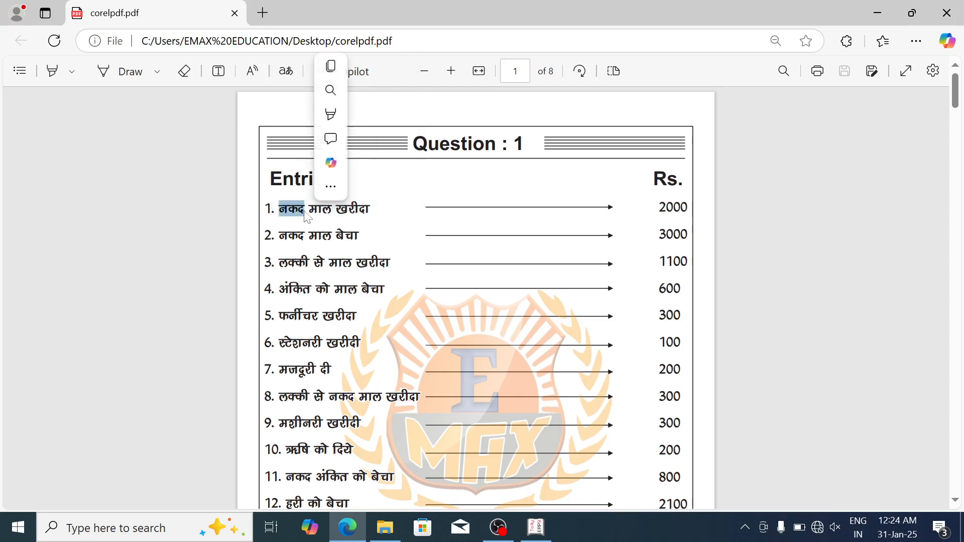
click(327, 224)
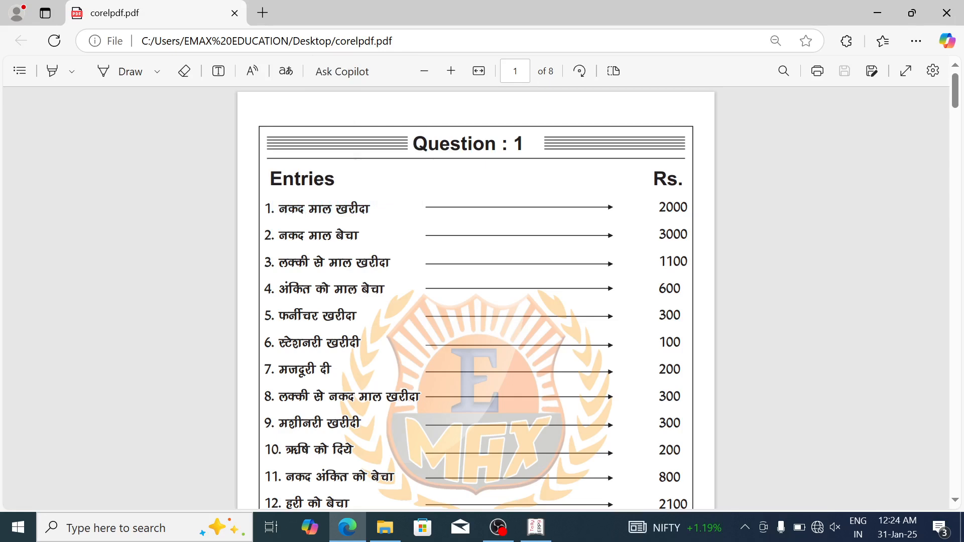
drag(336, 209, 371, 210)
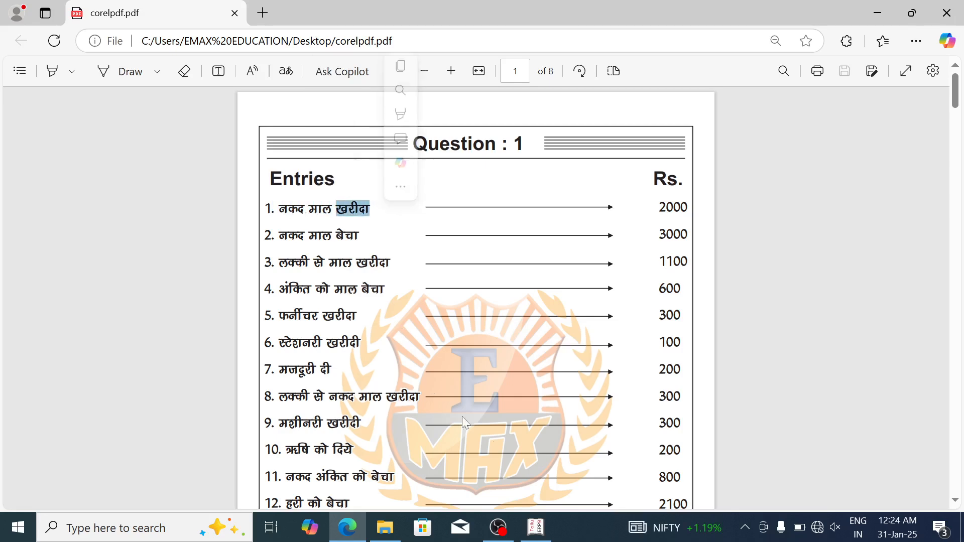
Step: Switch to Tally.ERP 9 and review the existing ledgers in the single-ledger display list, then leave the list
click(535, 527)
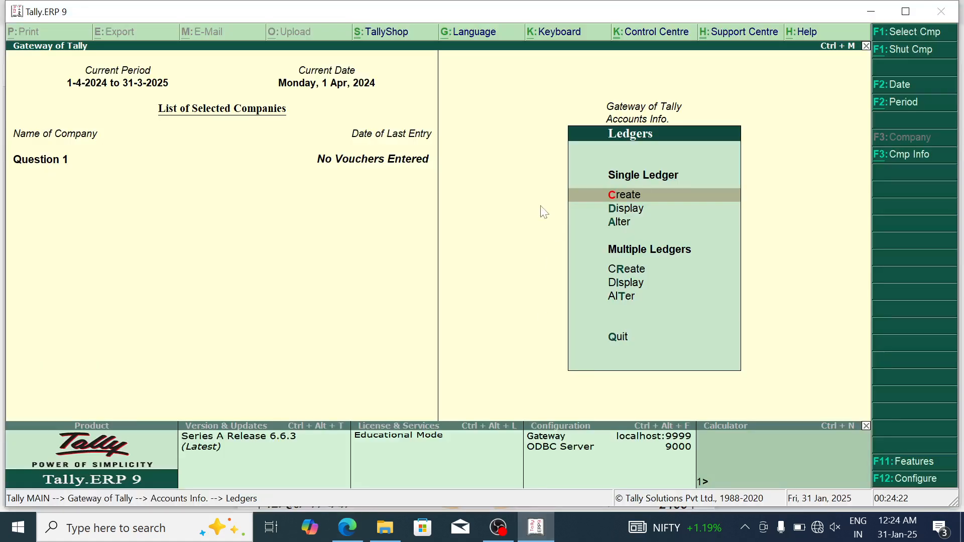
key(Down)
key(Return)
key(Down)
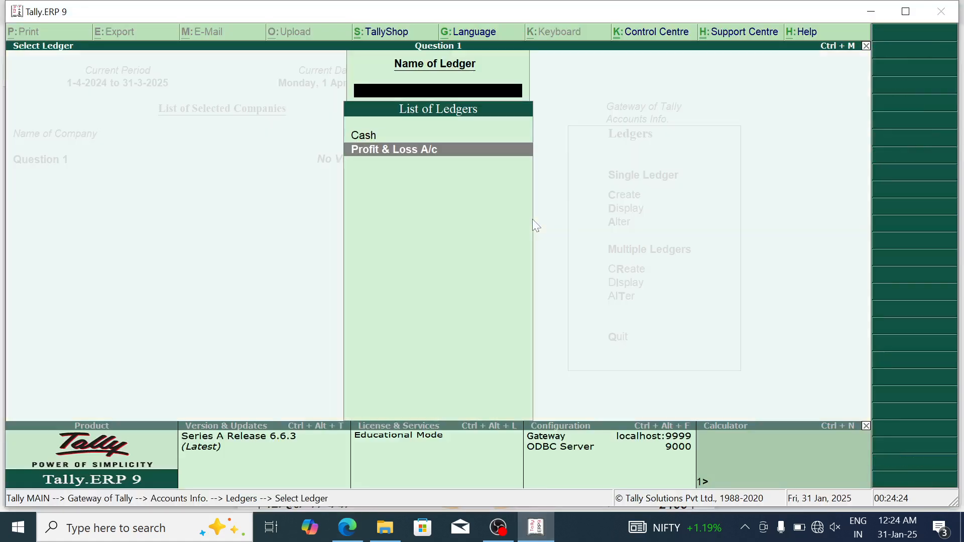
key(Up)
key(Down)
key(Up)
key(Down)
key(Up)
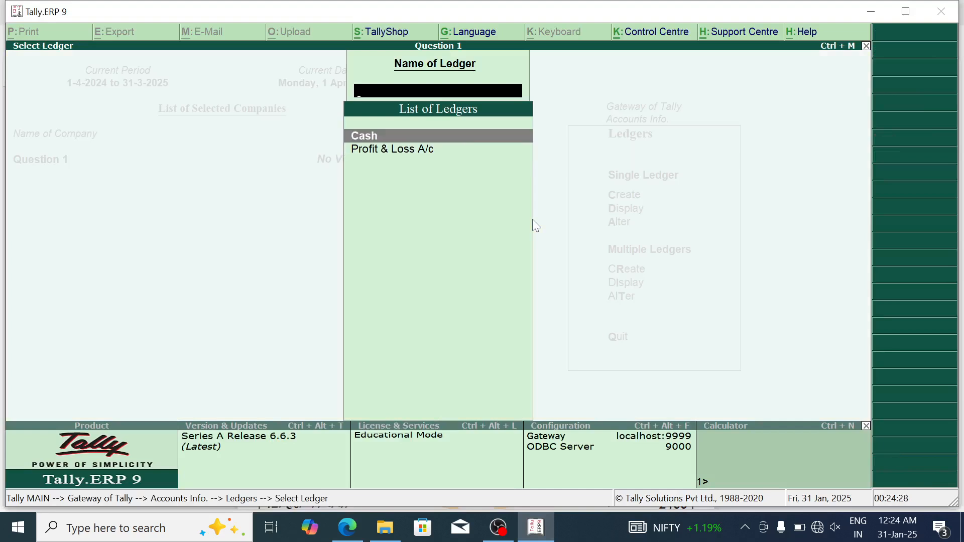
key(Down)
key(Up)
key(Down)
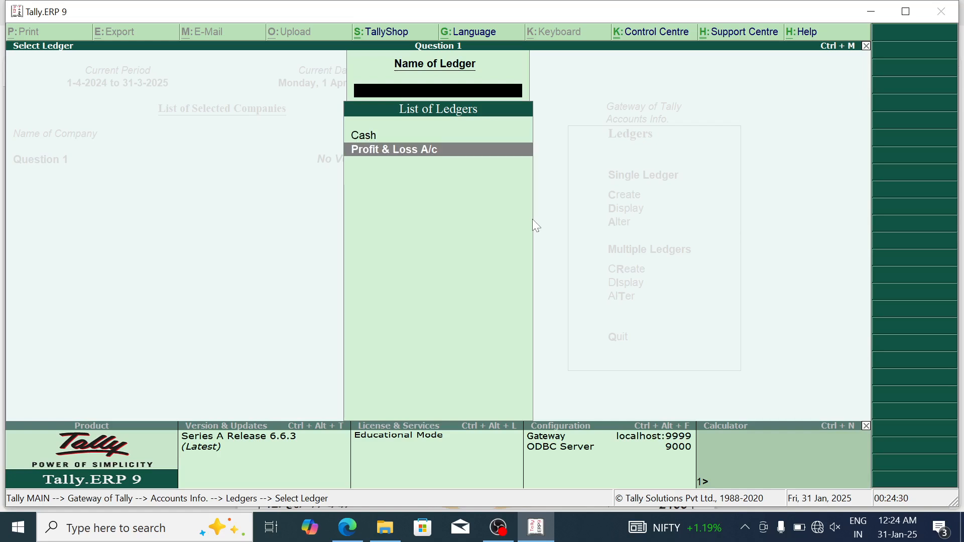
key(Escape)
Step: Open the creation form for a new single ledger
key(Up)
key(Return)
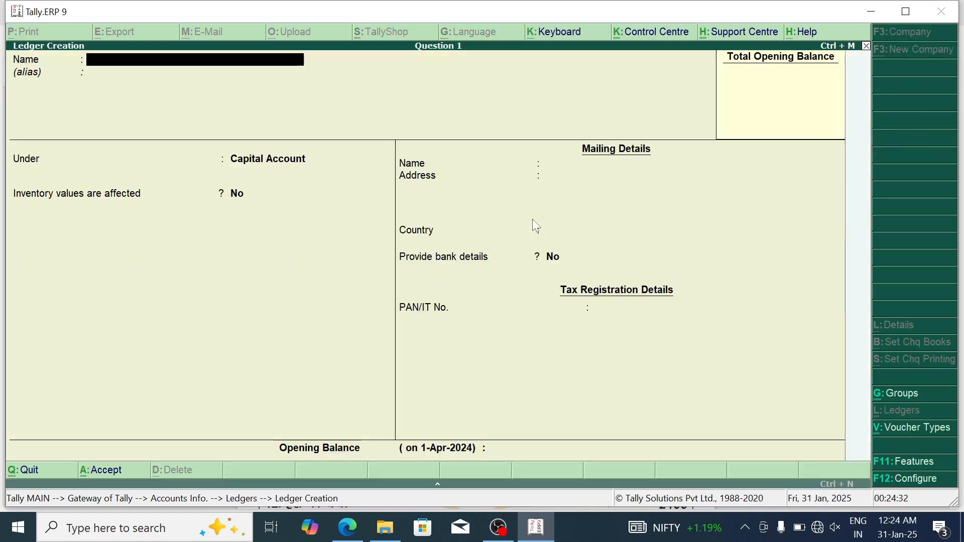
Step: Switch to the PDF in Microsoft Edge and recheck entry 1's words नकद and खरीदा for the ledger needed
click(347, 527)
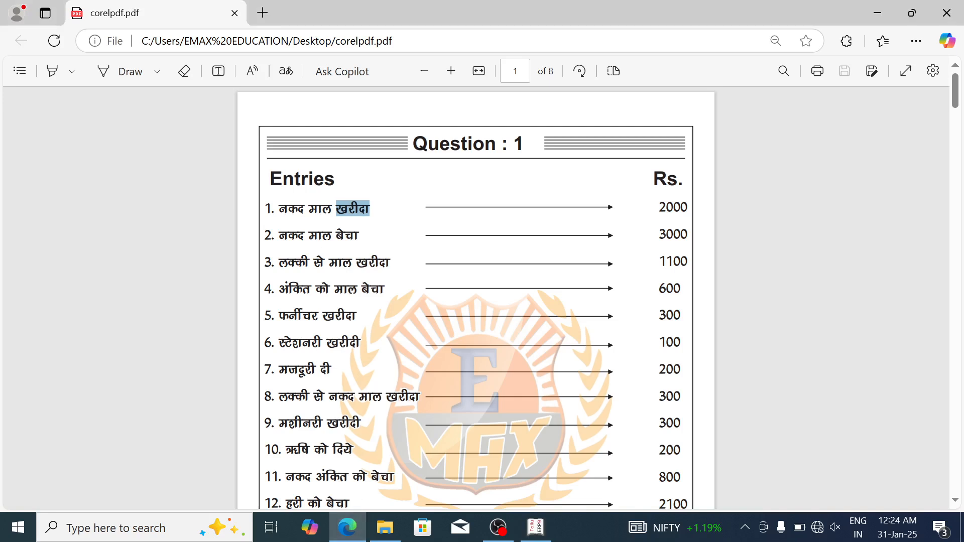
drag(279, 210, 306, 215)
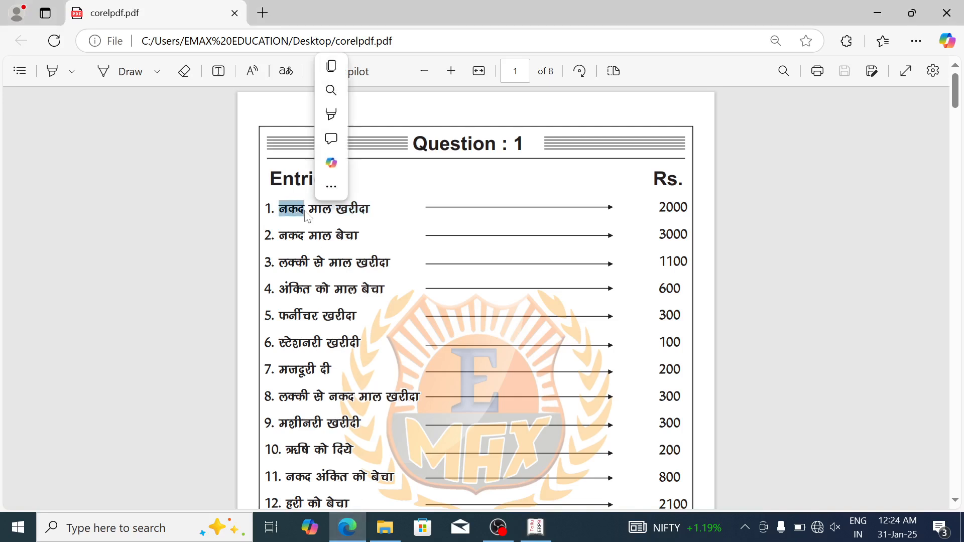
click(343, 216)
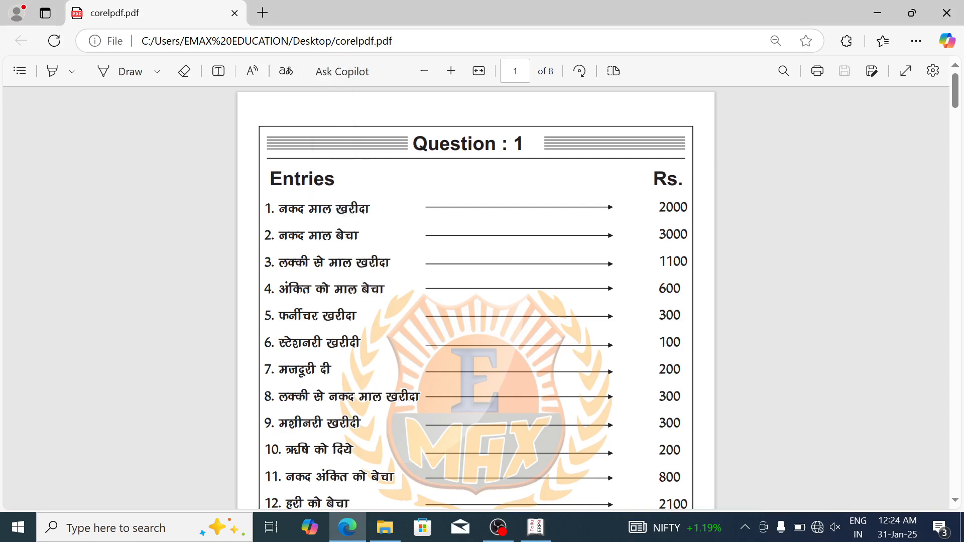
drag(337, 213, 367, 214)
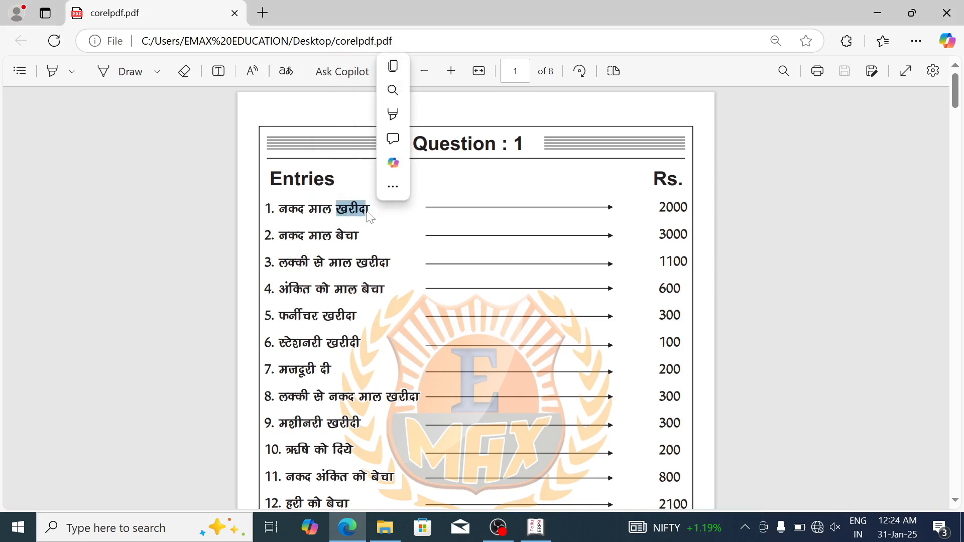
Step: Switch to Tally.ERP 9 and enter Purchase AC as the new ledger's name
click(536, 528)
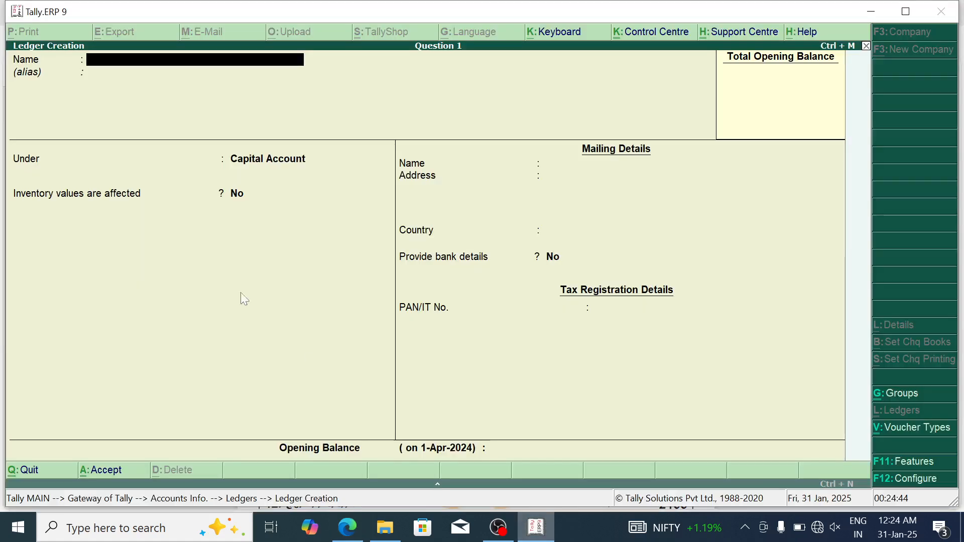
text(Purchase)
key(Return)
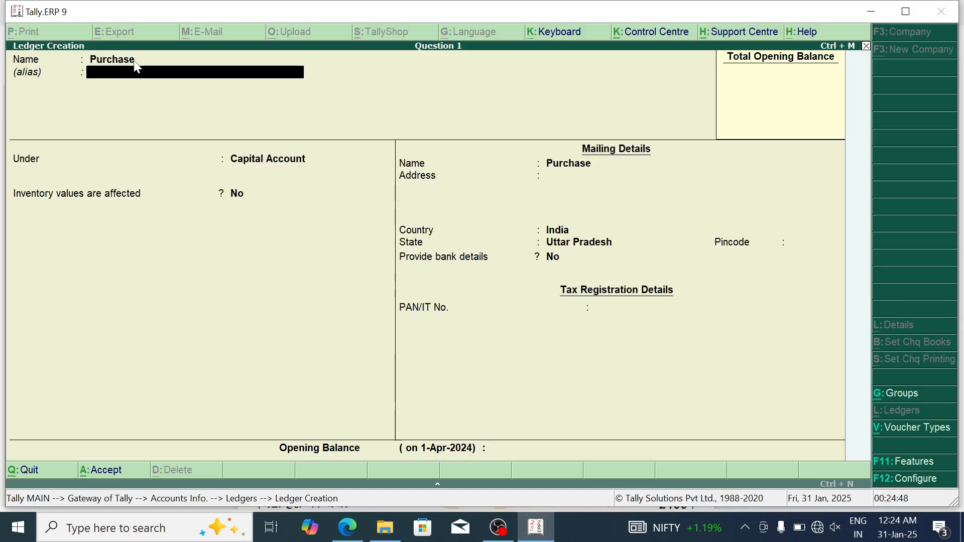
key(BackSpace)
text(Pur)
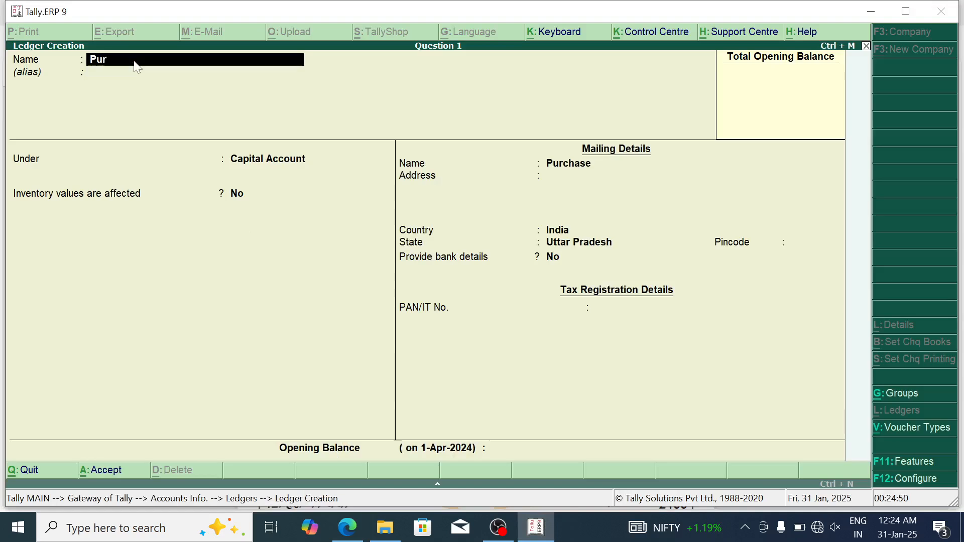
text(chase AC)
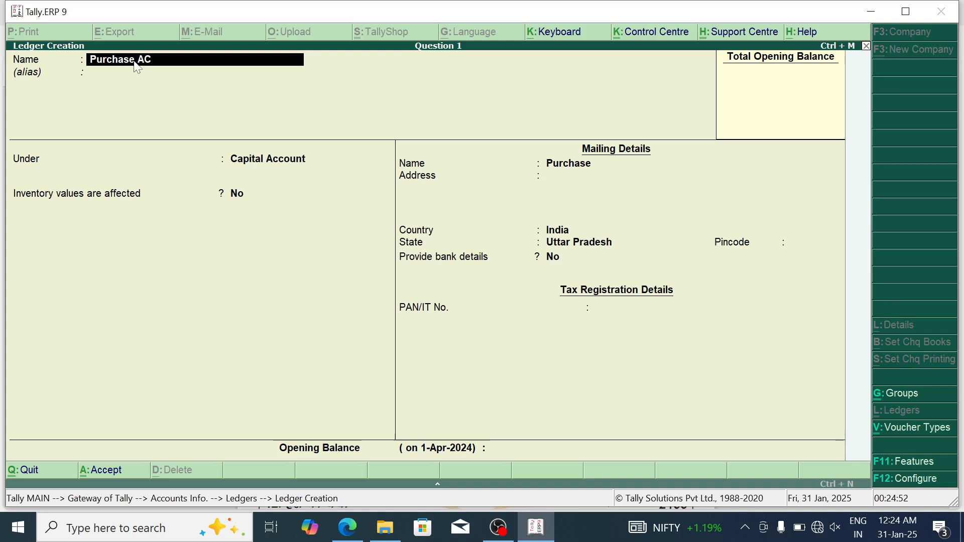
Step: Place the ledger under Purchase Accounts with inventory values affected Yes and ledger type Not Applicable, and save it
key(Return)
text(Pur)
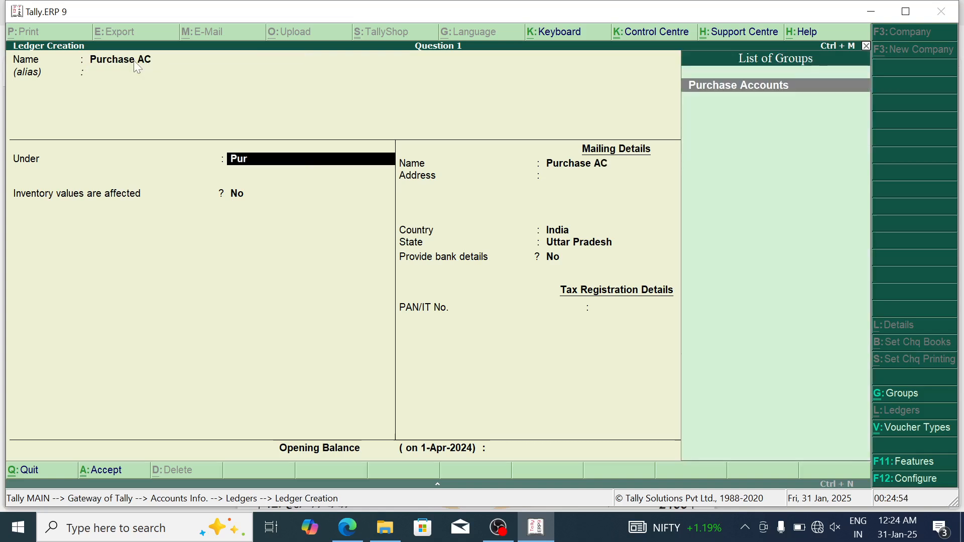
key(Return)
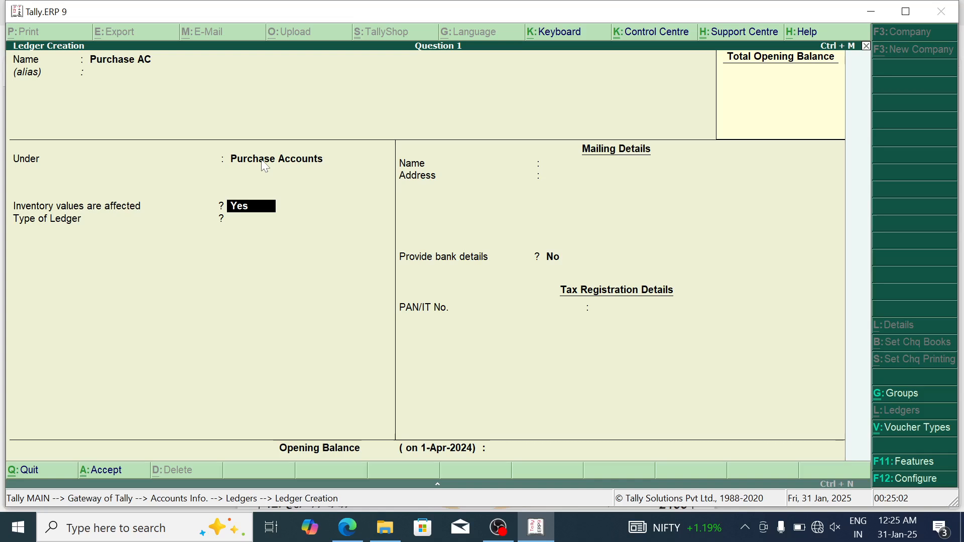
key(Return)
key(Return)
key(Return)
key(Return)
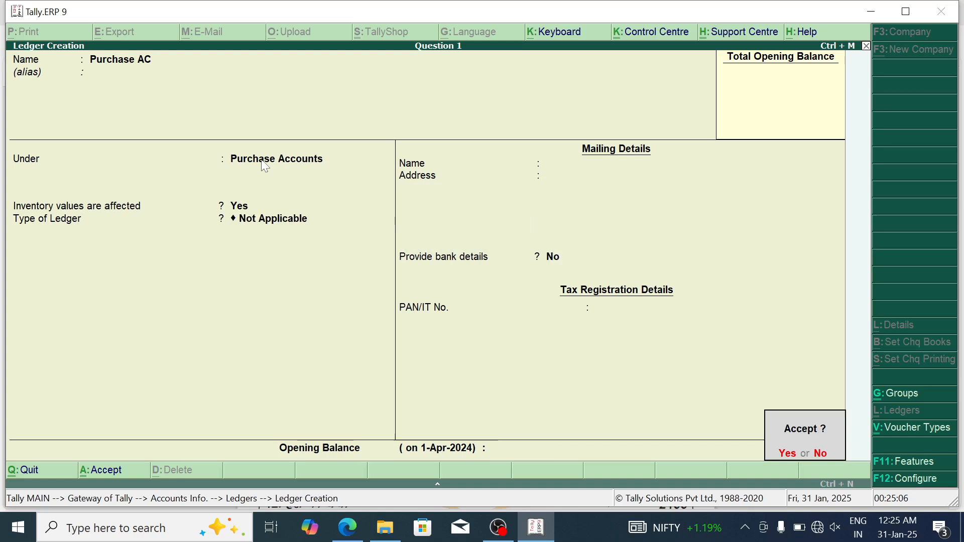
key(Return)
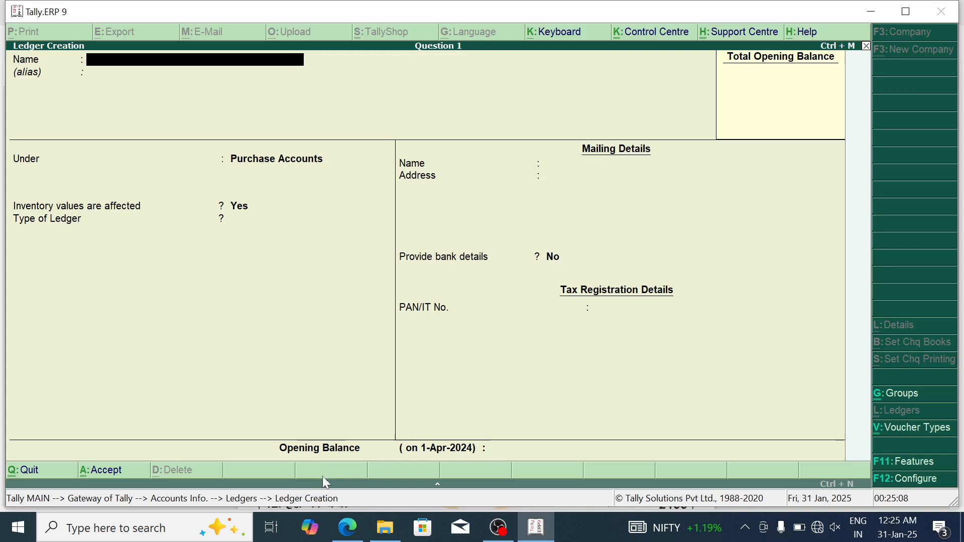
Step: Switch to the PDF in Microsoft Edge and examine entry 2, marking नकद and माल बेचा to identify its accounts
click(347, 528)
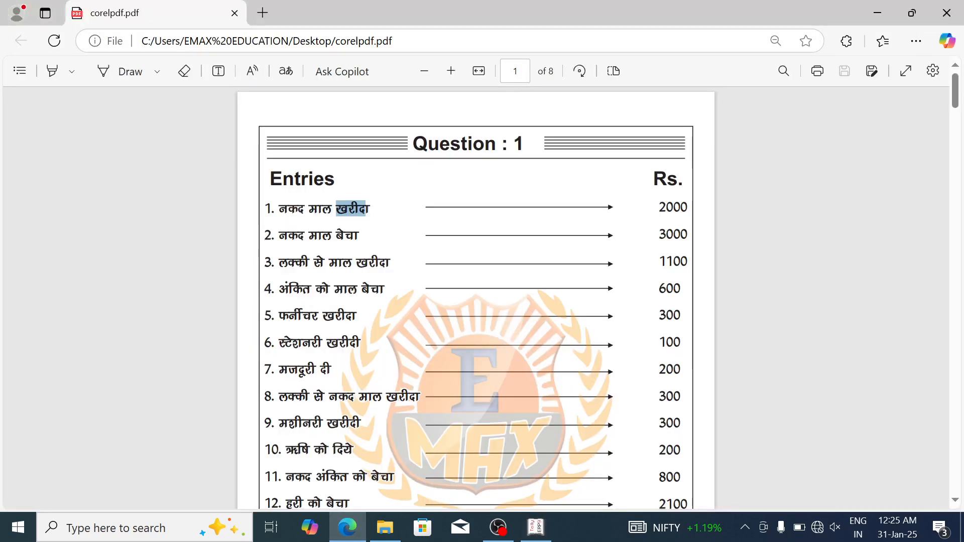
drag(275, 235, 305, 236)
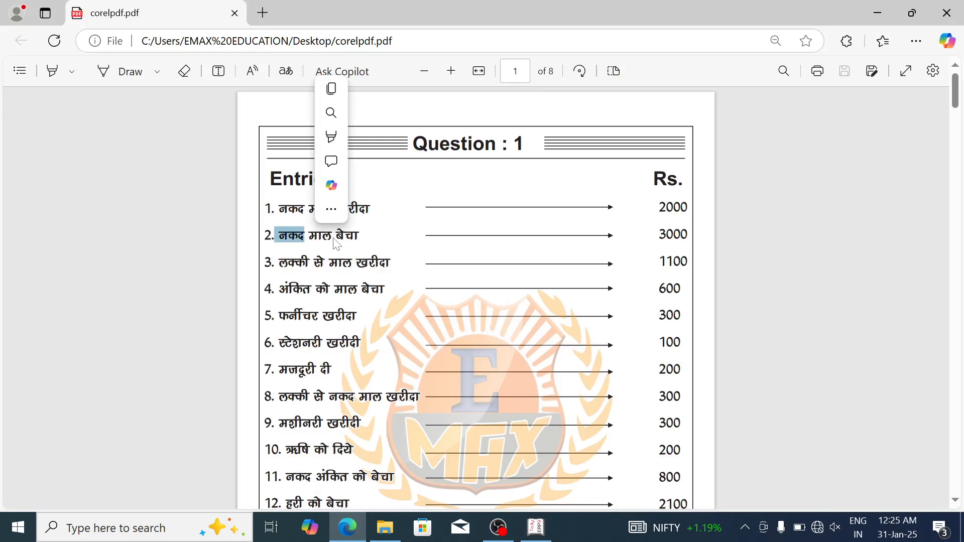
drag(327, 236, 370, 242)
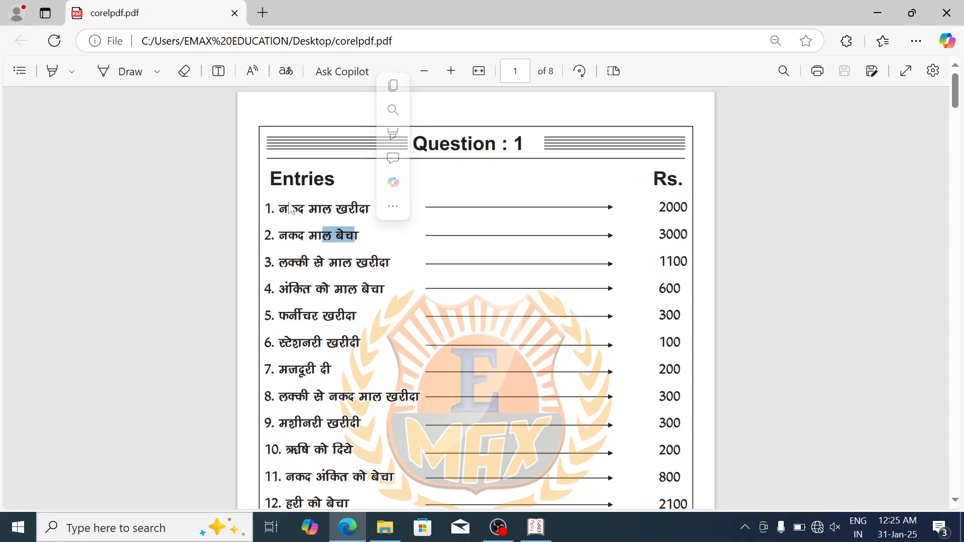
Step: Switch to Tally.ERP 9 and create the ledger Sales AC under Sales Accounts, with inventory values affected Yes and ledger type Not Applicable
click(537, 528)
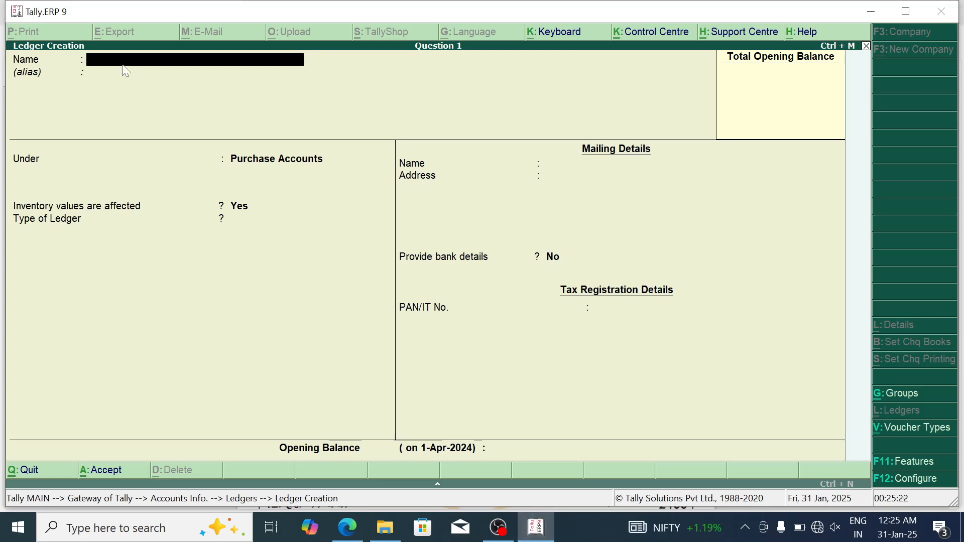
text(Sales AC)
key(Return)
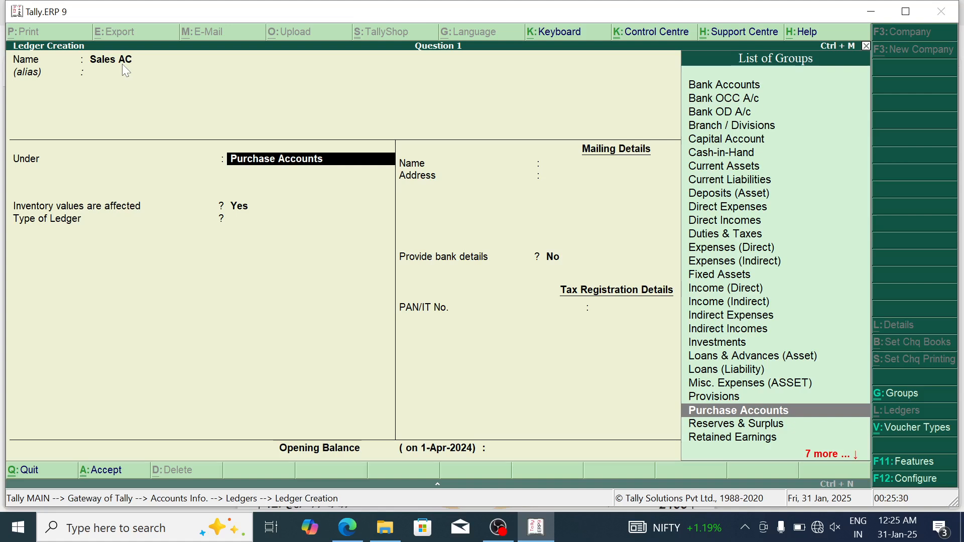
text(Sales)
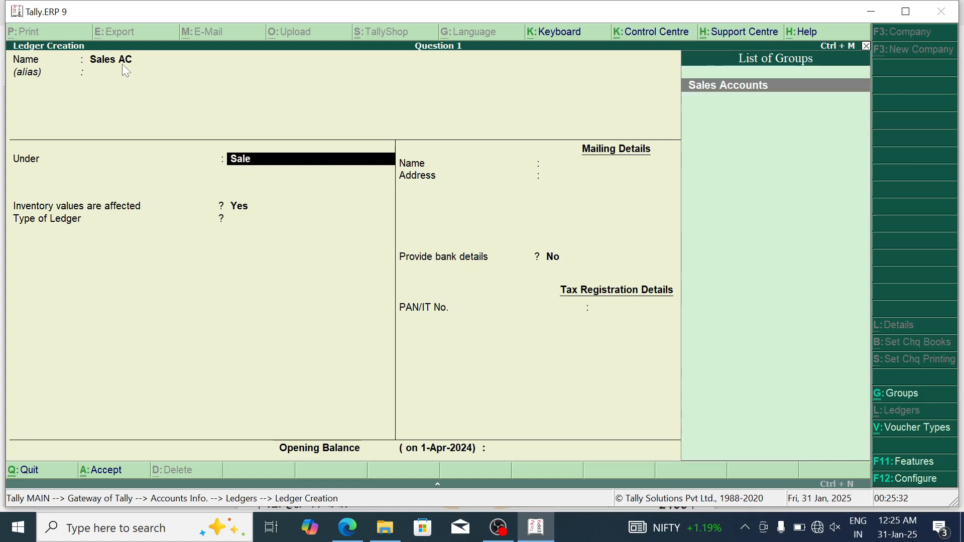
key(Return)
key(Return)
key(Return)
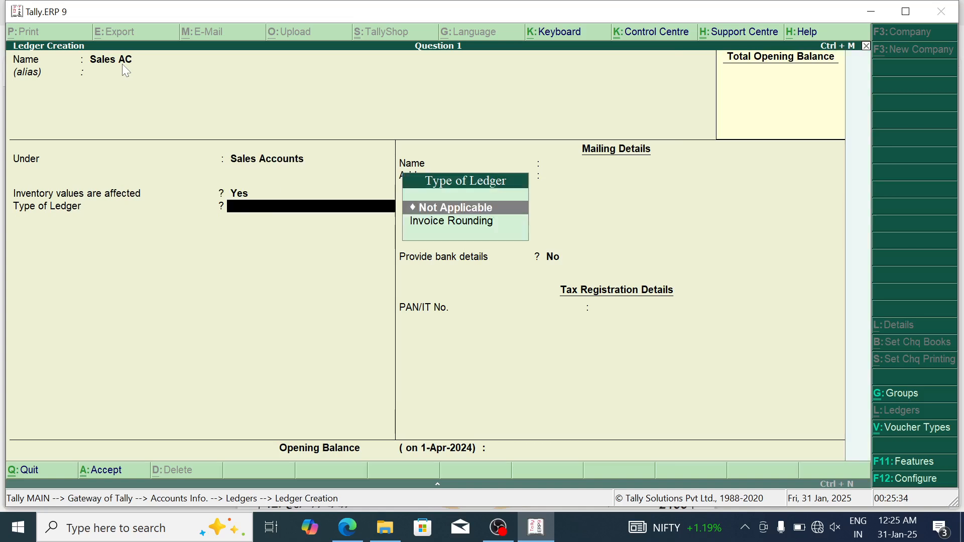
key(Return)
key(Return)
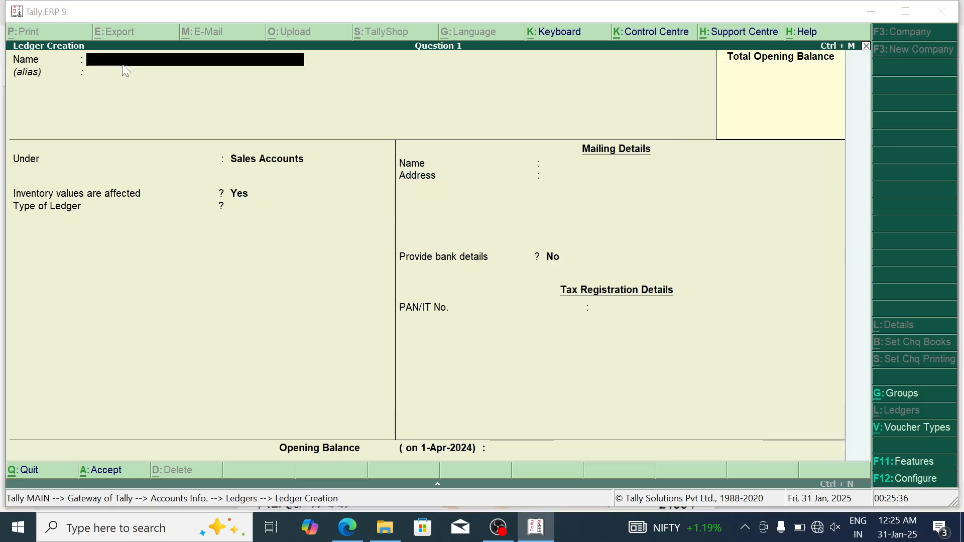
Step: Switch to the PDF in Microsoft Edge and examine entry 3, marking the supplier's name and माल खरीदा to identify its accounts
key(alt+Tab)
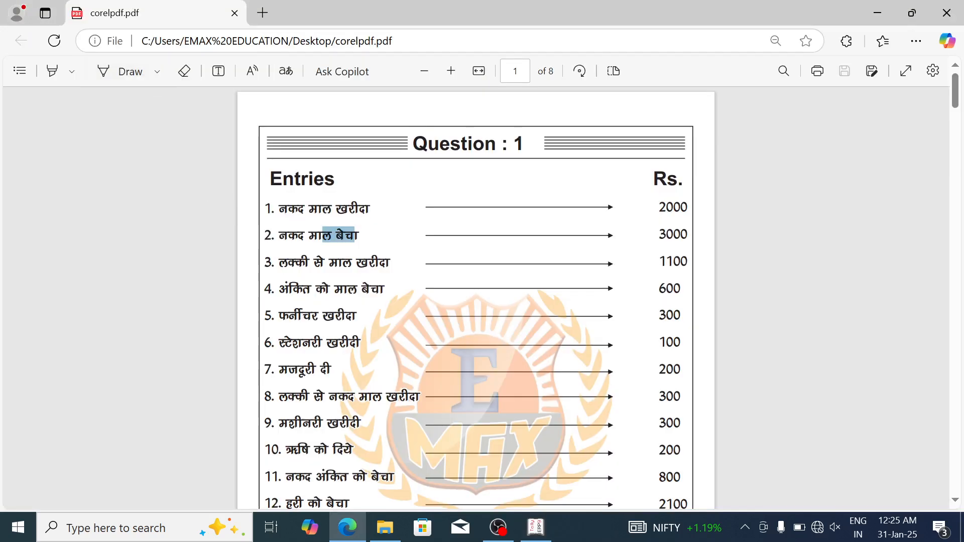
drag(280, 263, 309, 265)
click(349, 272)
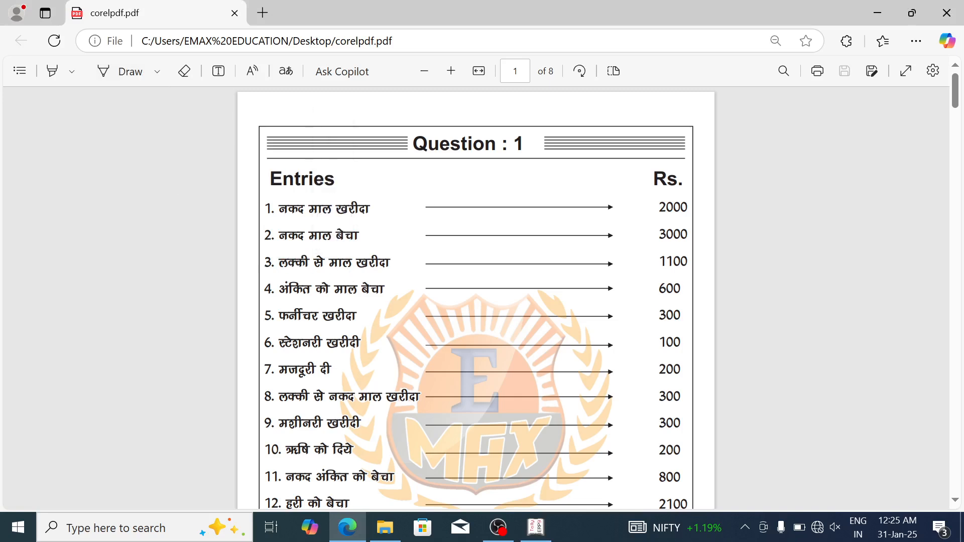
drag(310, 263, 275, 263)
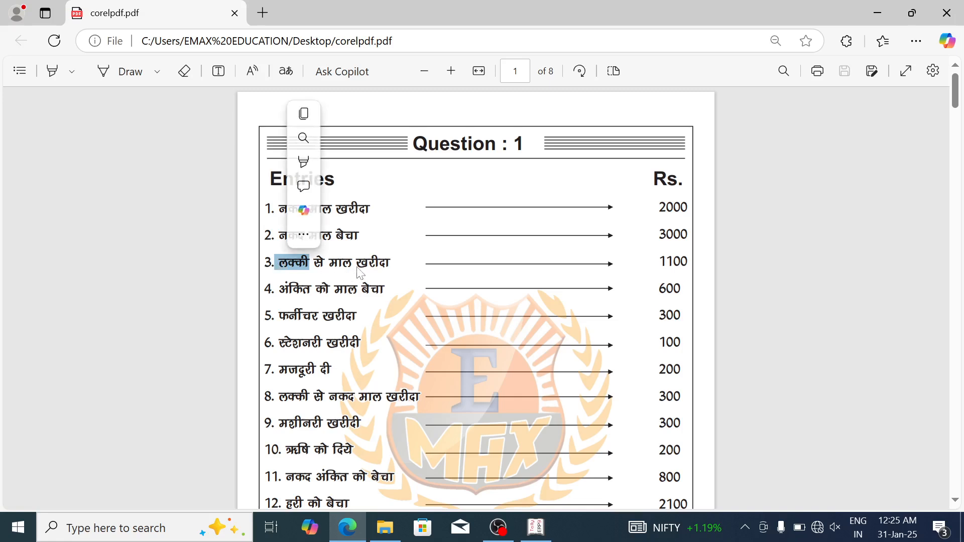
drag(356, 268, 391, 268)
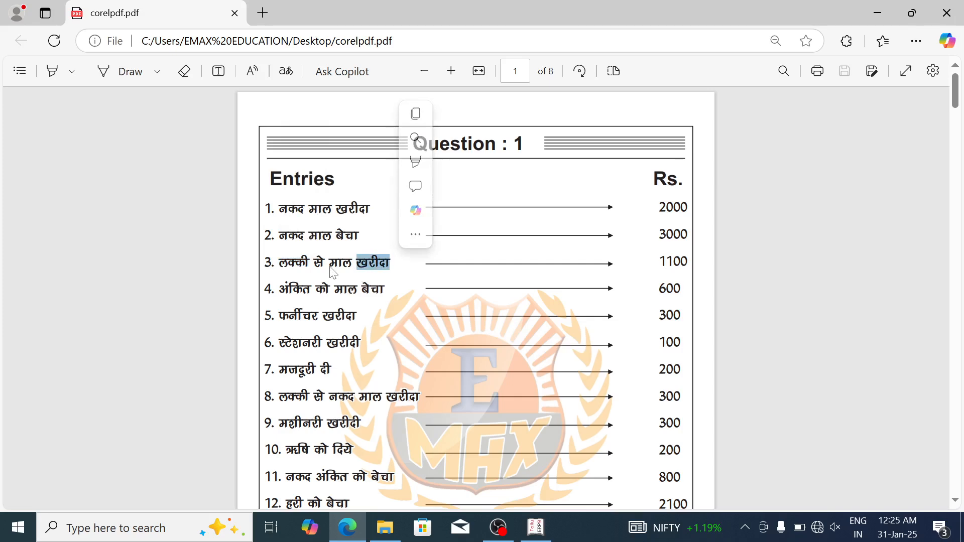
drag(330, 268, 391, 268)
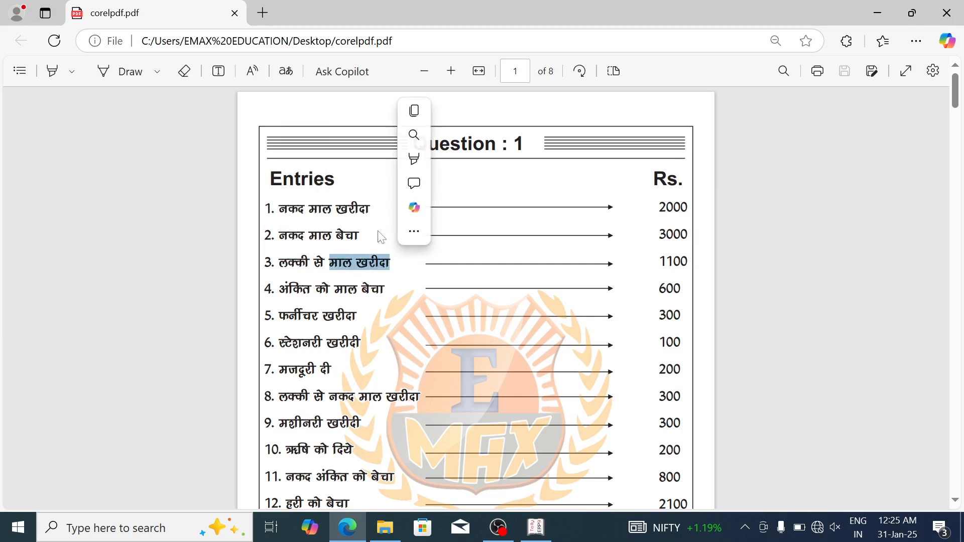
Step: Highlight the words माल खरीदा in entry 1 in red
click(350, 212)
drag(366, 208, 317, 208)
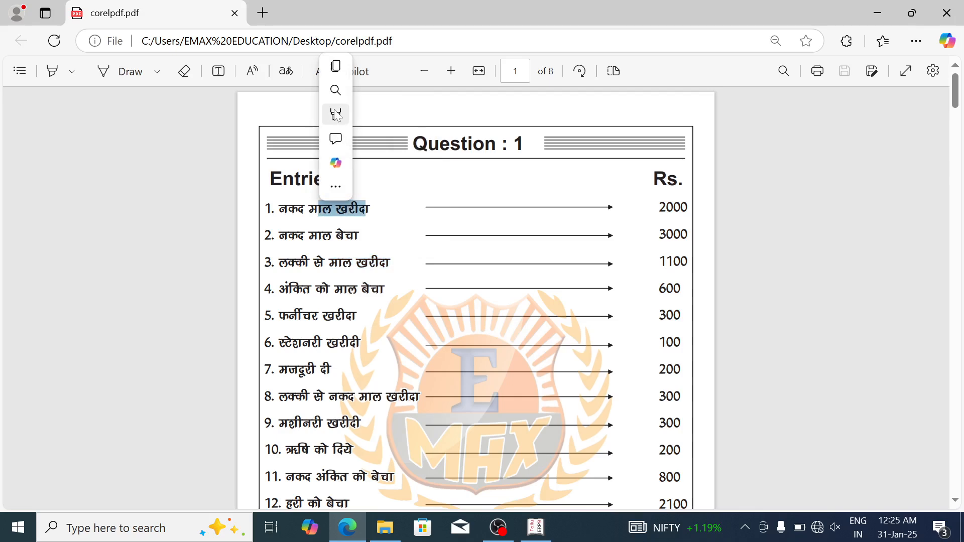
mouse_move(337, 116)
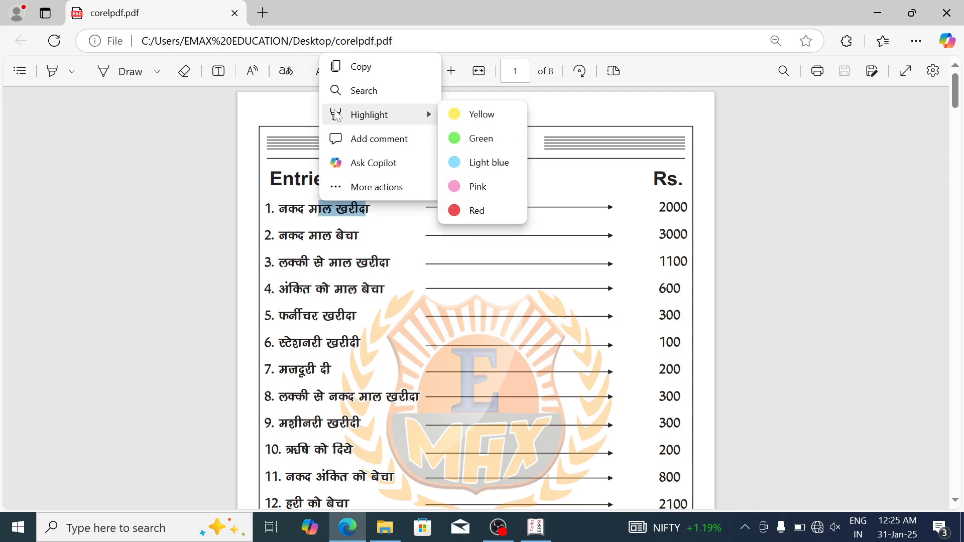
click(471, 211)
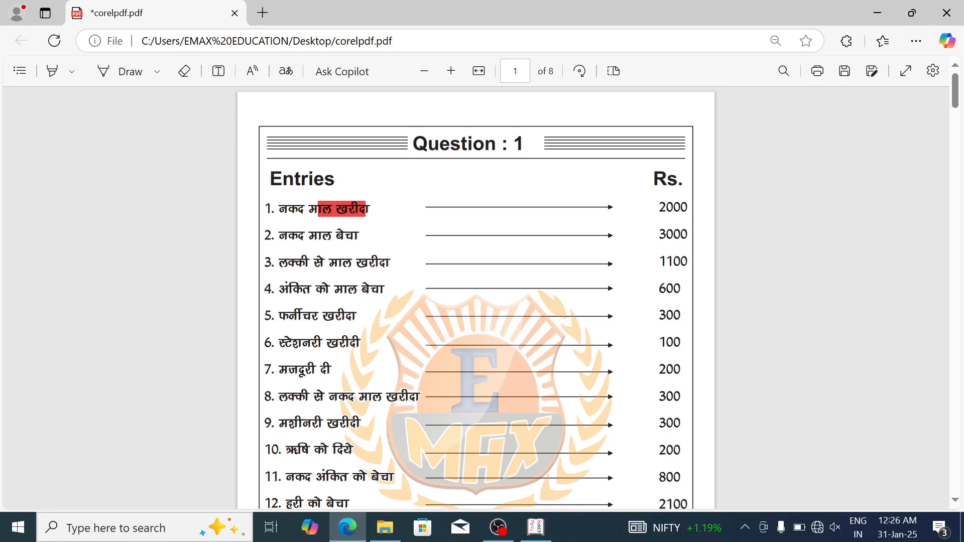
Step: Switch to Tally.ERP 9, enter the supplier's name from entry 3 as the new ledger's name, and maximize the window
click(536, 527)
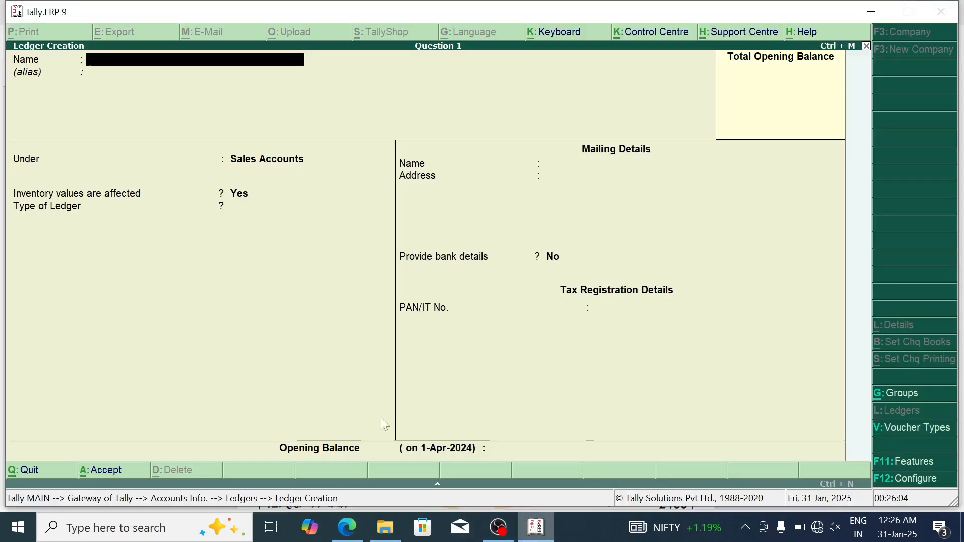
text(Lu)
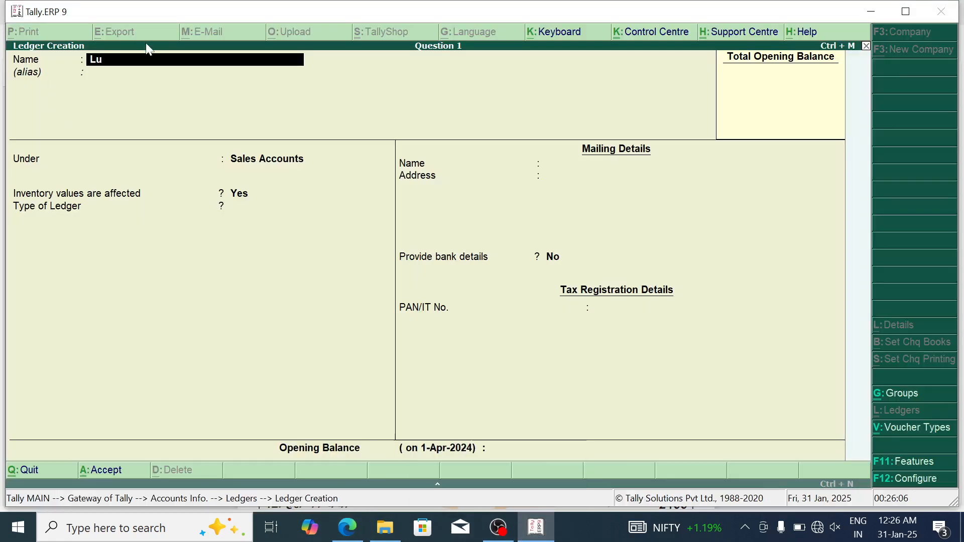
text(cky)
key(Return)
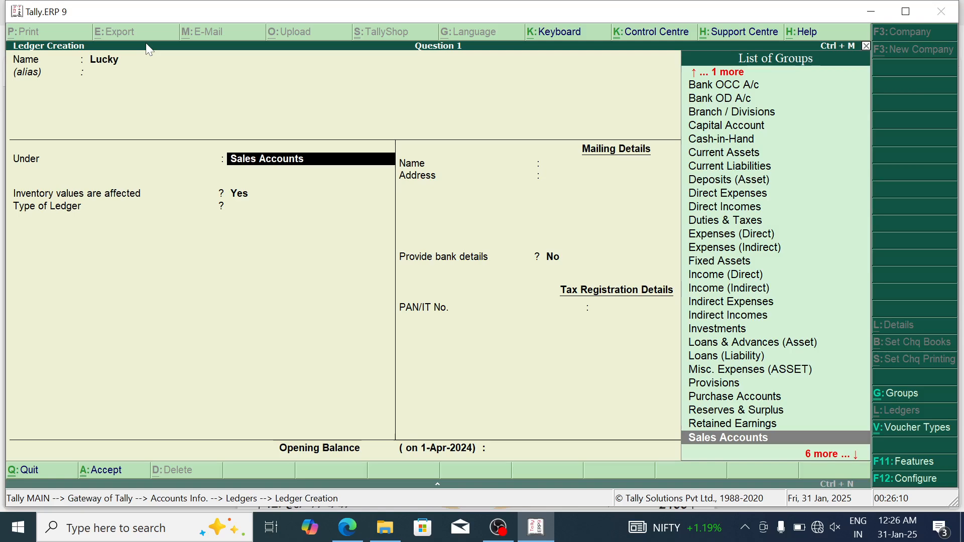
key(super+Up)
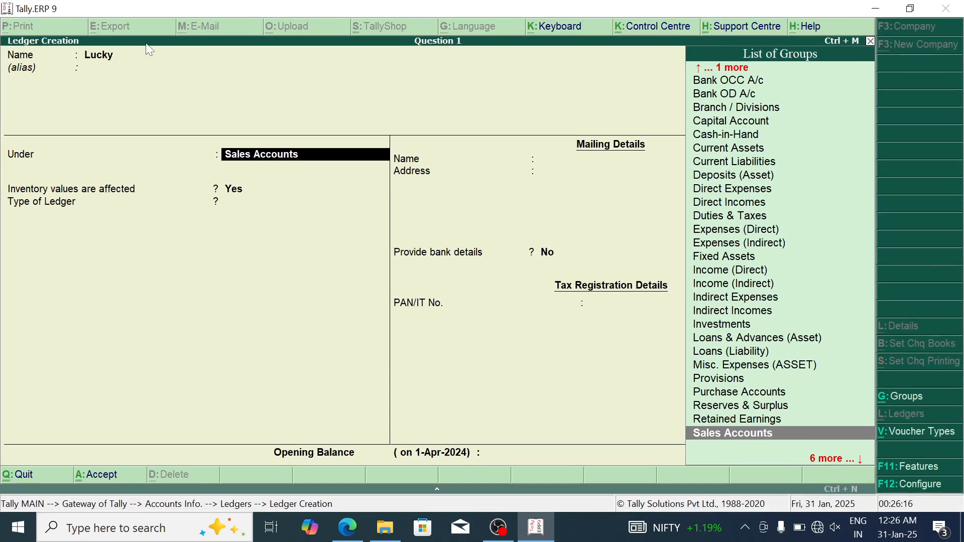
Step: Place the supplier's ledger under Sundry Creditors, keep the default balance, mailing and bank settings, and save it
text(Sun)
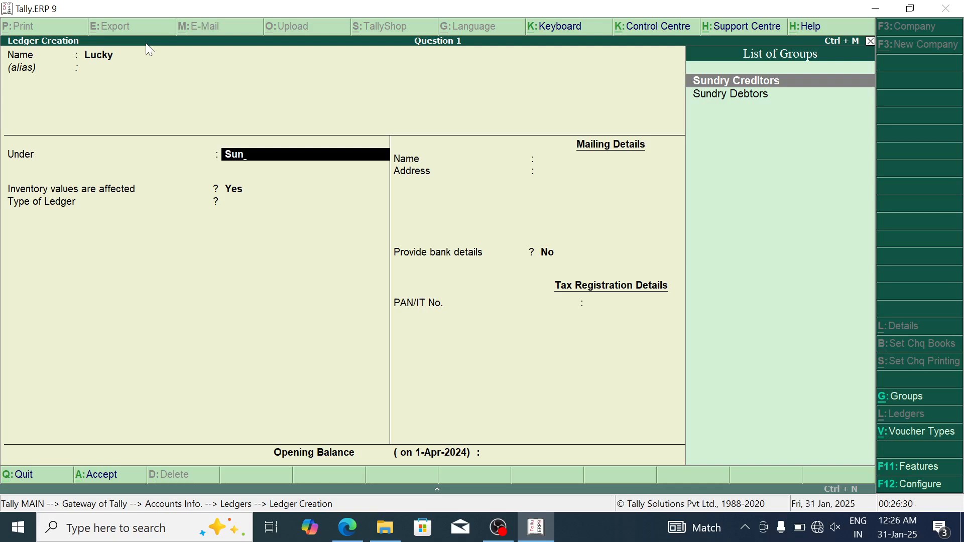
key(Return)
key(Return)
key(Return)
key(Return)
key(Return)
key(Return)
key(Return)
key(Return)
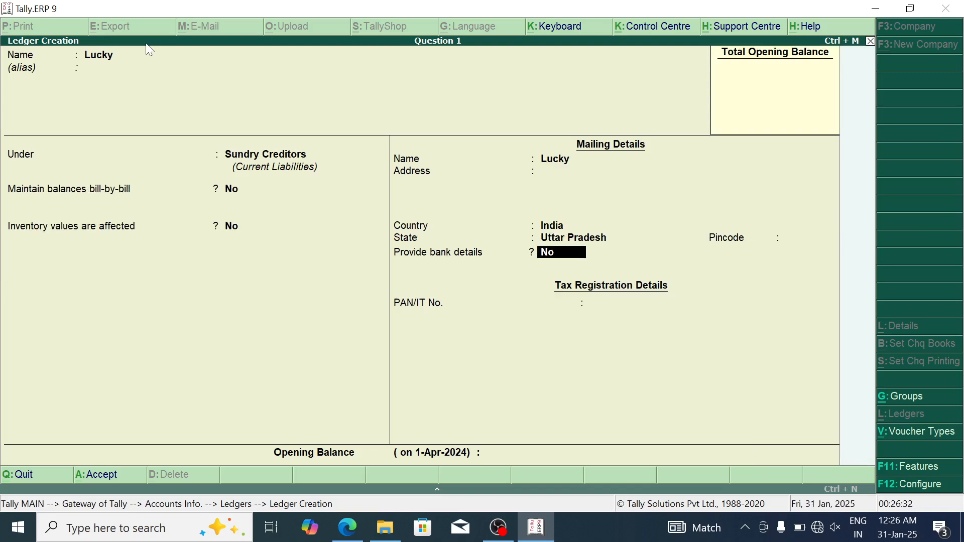
key(Return)
key(Return)
key(Return)
key(Return)
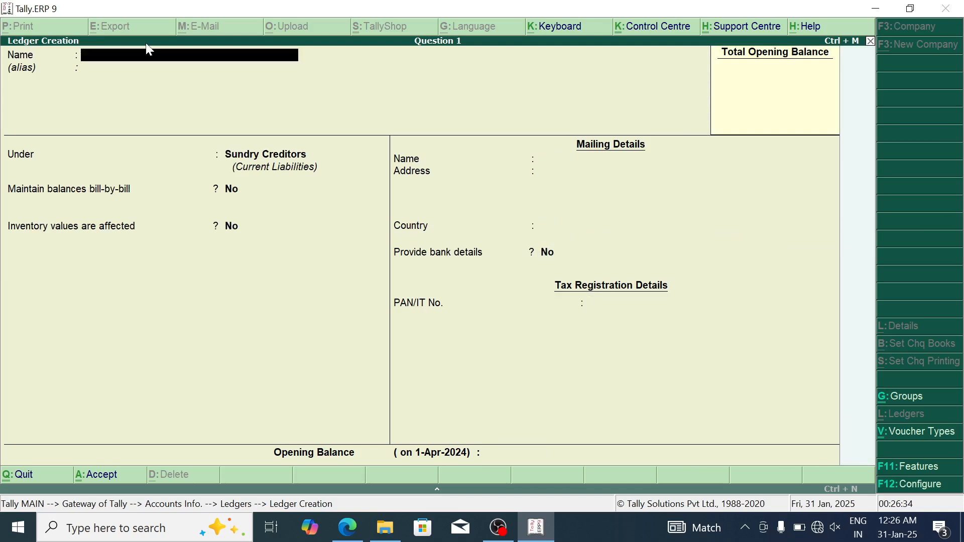
Step: Switch to the PDF in Microsoft Edge and examine entry 4's customer name and माल बेचा, comparing the wording with entry 2
click(549, 536)
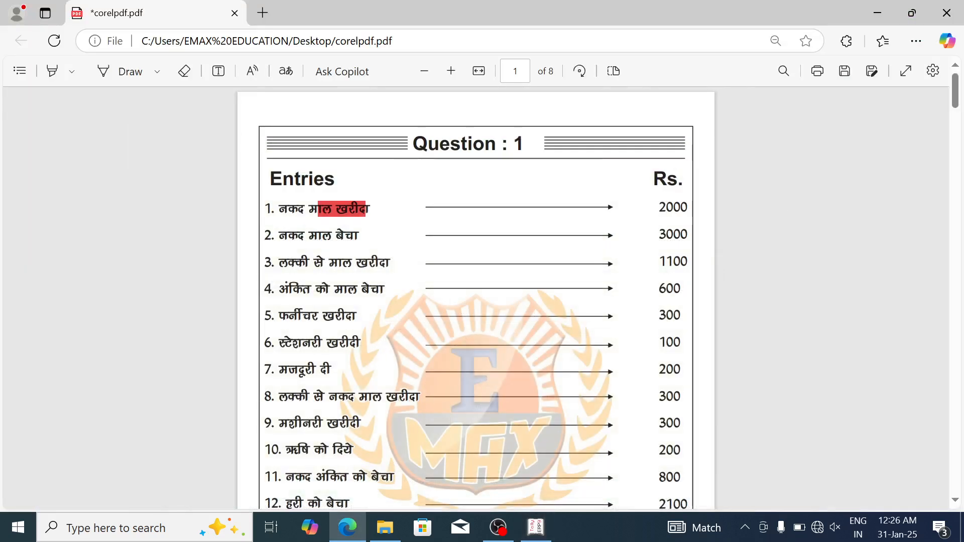
drag(275, 289, 311, 289)
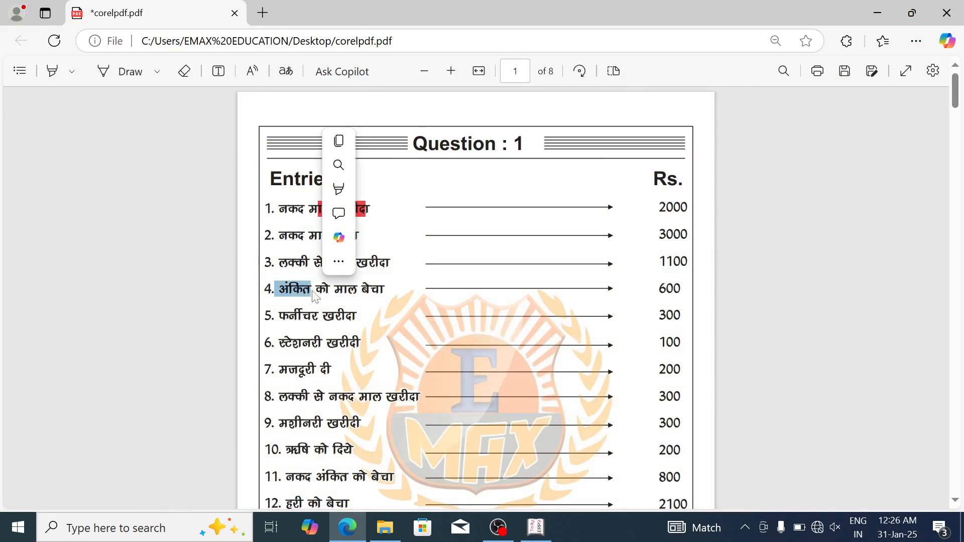
drag(334, 290, 384, 292)
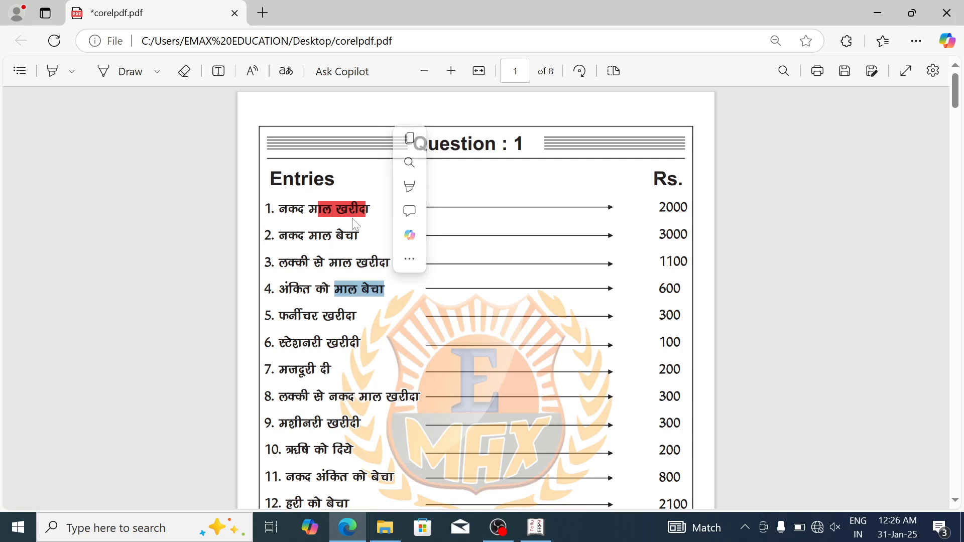
drag(361, 239, 308, 242)
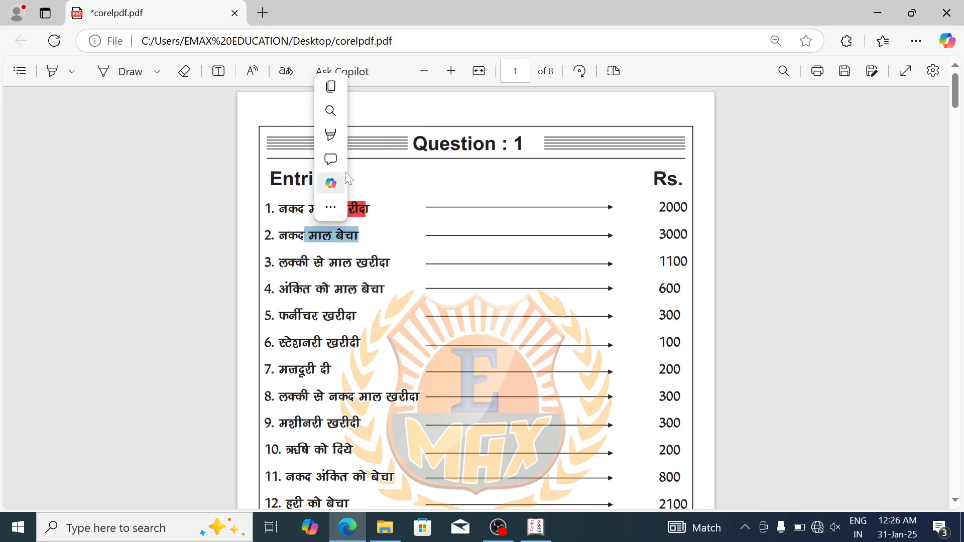
Step: Highlight the words माल बेचा in entry 2 in red
mouse_move(335, 136)
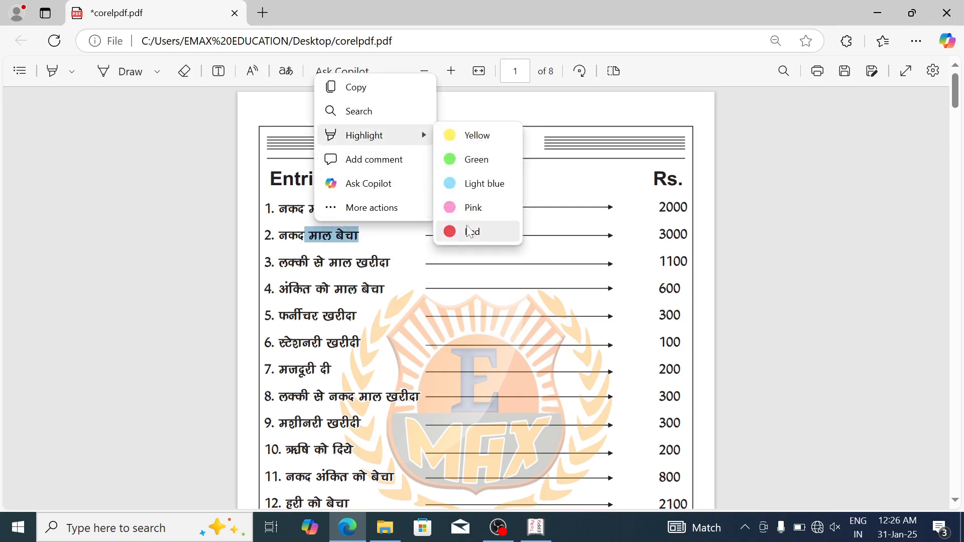
click(454, 231)
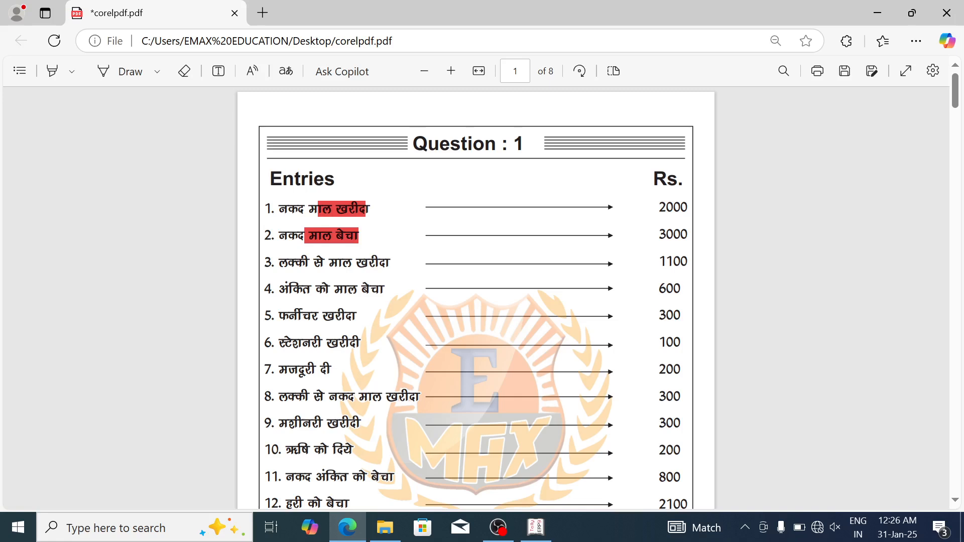
Step: Select the customer's name in entry 4, switch to Tally.ERP 9, and enter that name for the new ledger without an alias
double_click(295, 289)
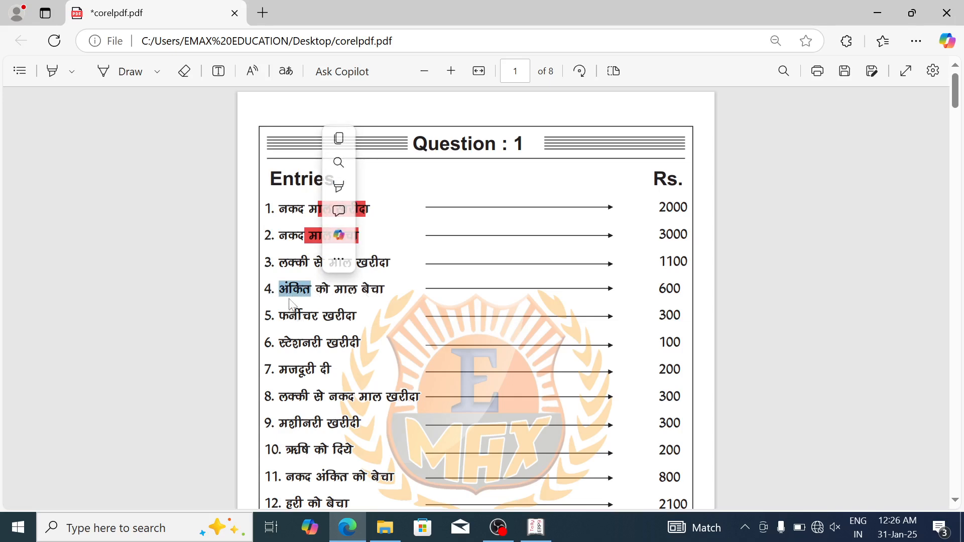
click(535, 532)
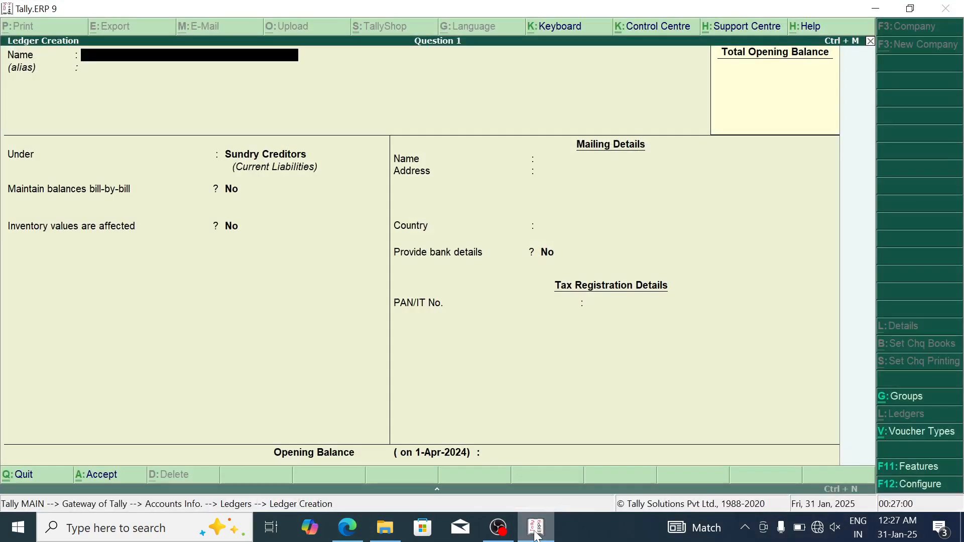
text(Ankit)
key(Return)
key(Return)
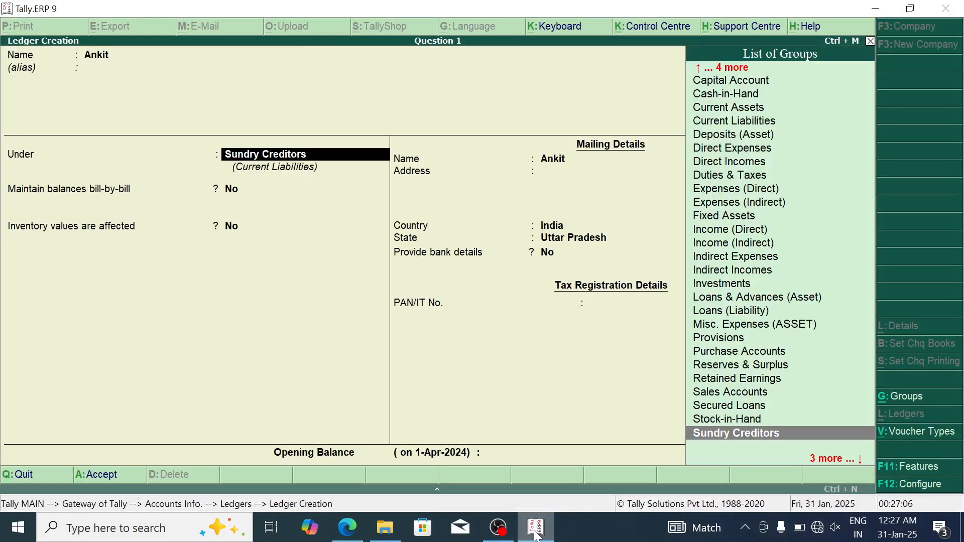
Step: Place the customer's ledger under Sundry Debtors, keep the default balance, mailing and bank settings, and save it
text(Sun)
key(Down)
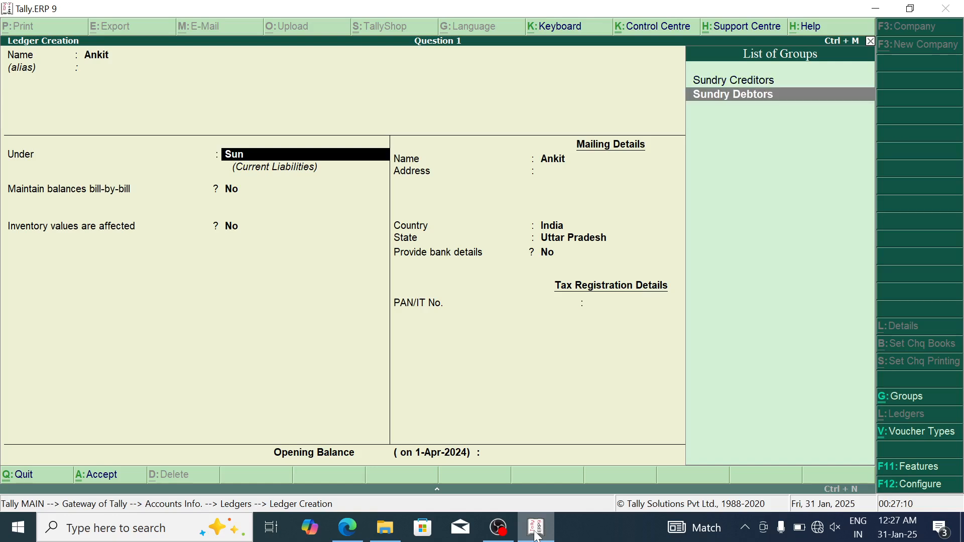
key(Up)
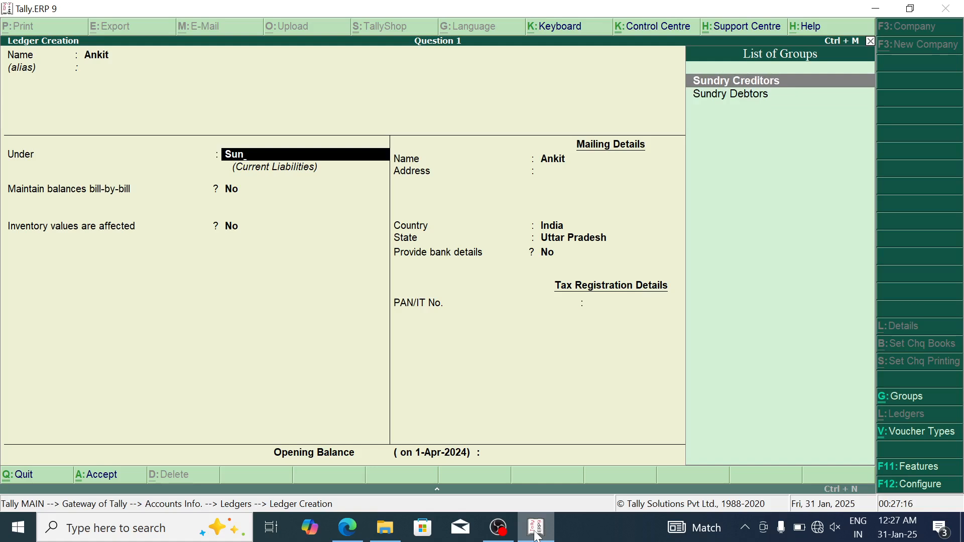
key(Down)
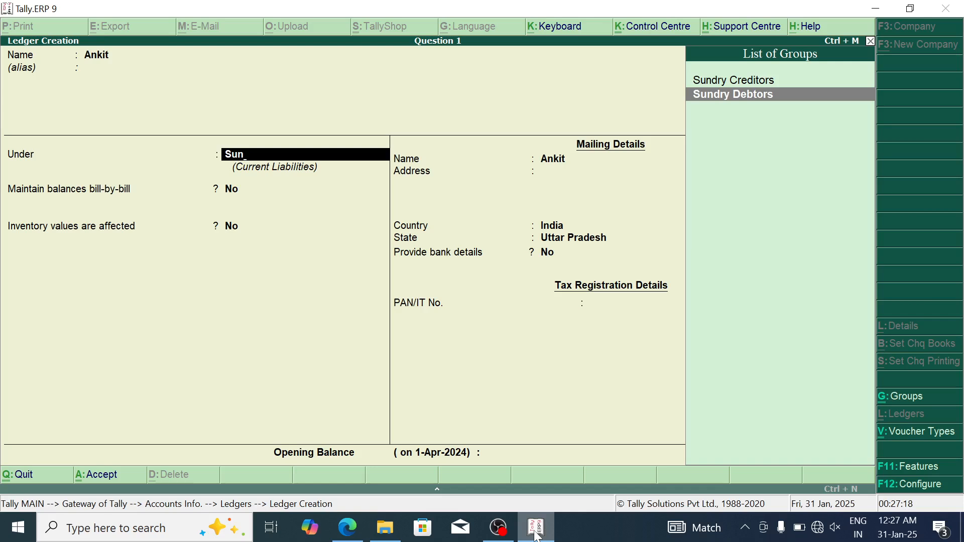
key(Return)
key(Return)
key(Return)
key(Return)
key(Return)
key(Return)
key(Return)
key(Return)
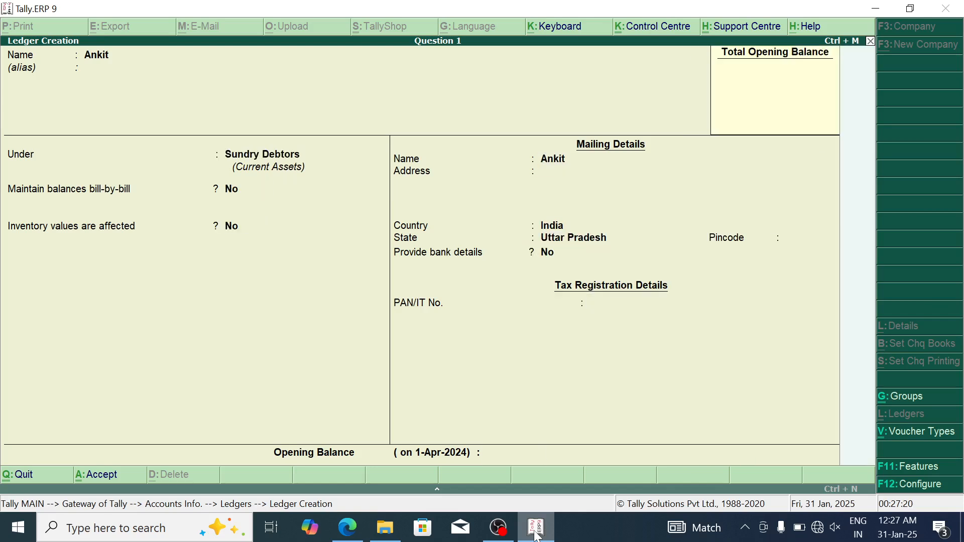
Step: Select फर्नीचर in entry 5 of the PDF in Microsoft Edge, then return to Tally.ERP 9 and name the new ledger Furniture AC
key(alt+Tab)
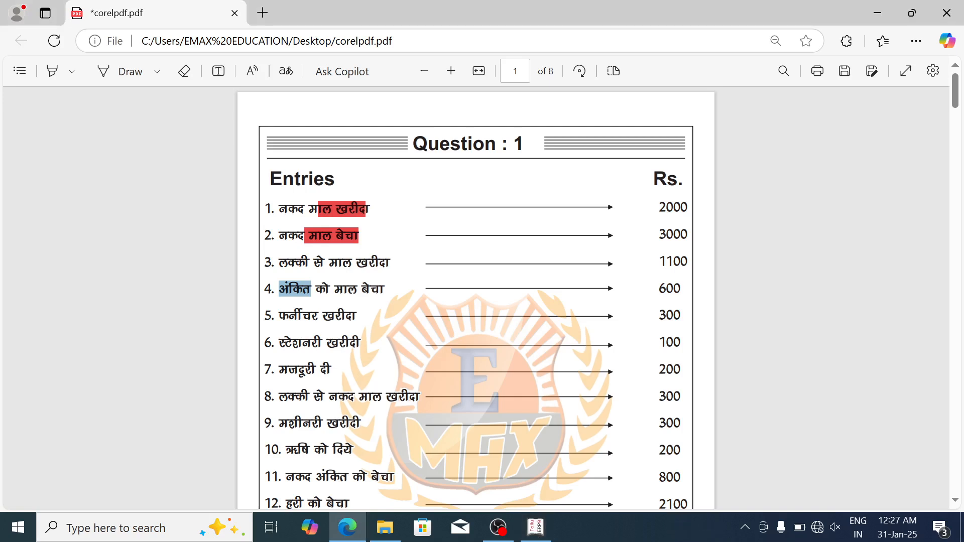
drag(280, 315, 320, 321)
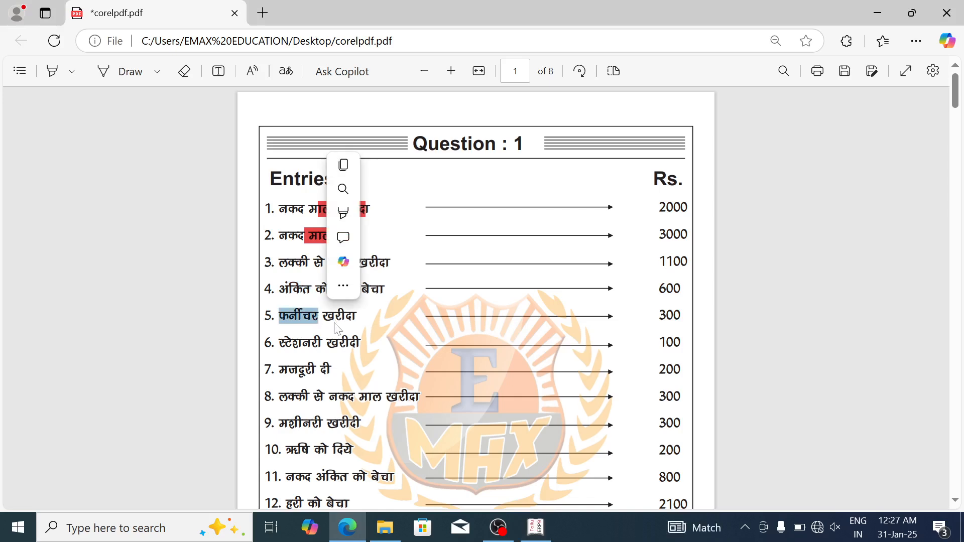
key(alt+Tab)
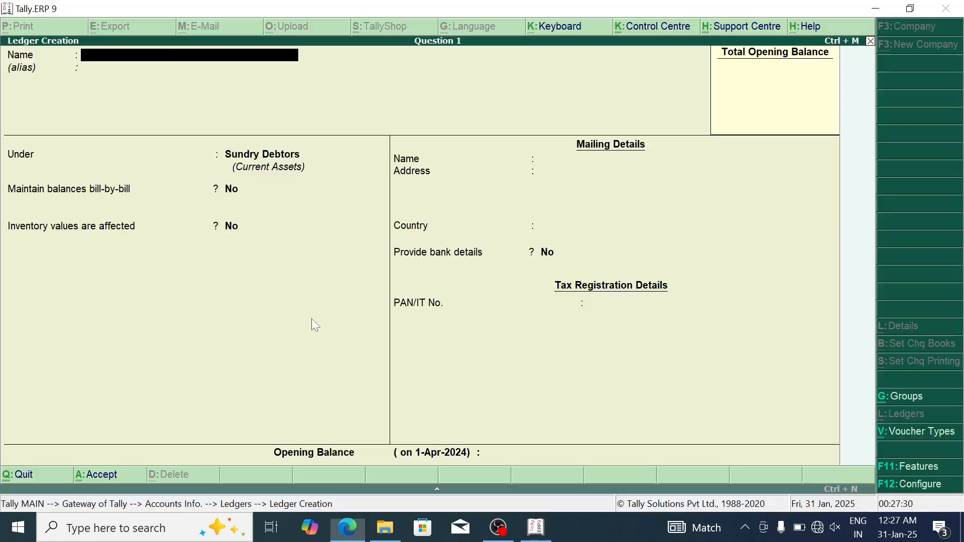
text(Furni)
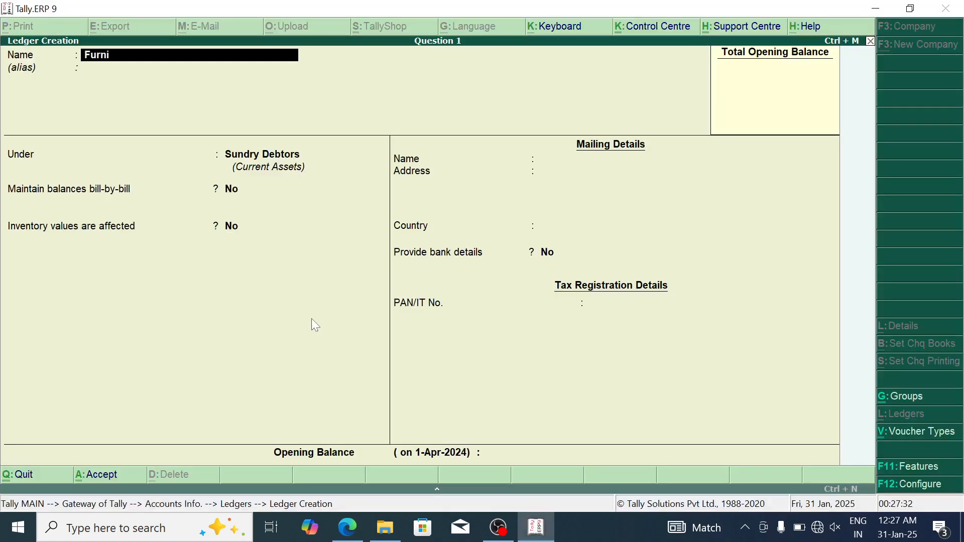
text(ture AC)
key(Return)
key(Return)
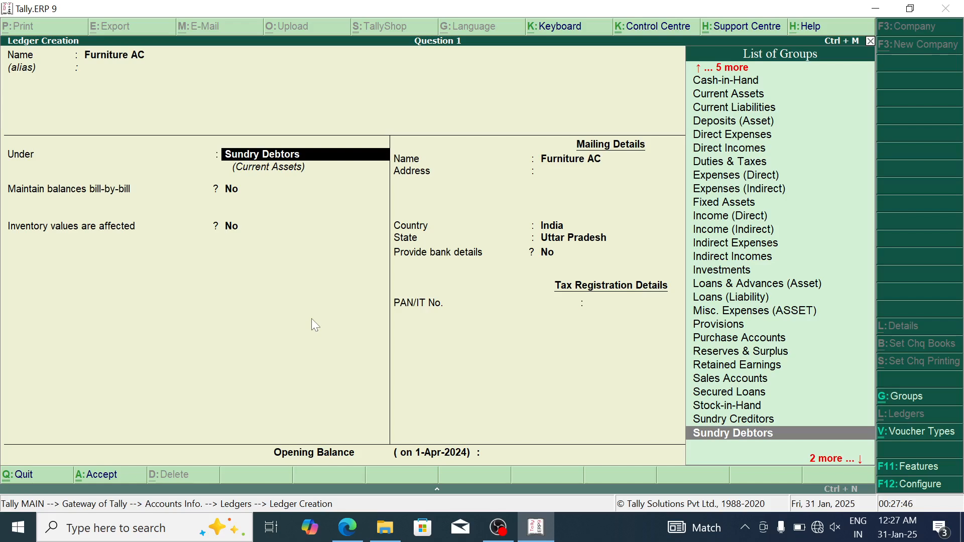
Step: Place the Furniture AC ledger under Fixed Assets, keep the default inventory, mailing and bank settings, and save it
text(Fi)
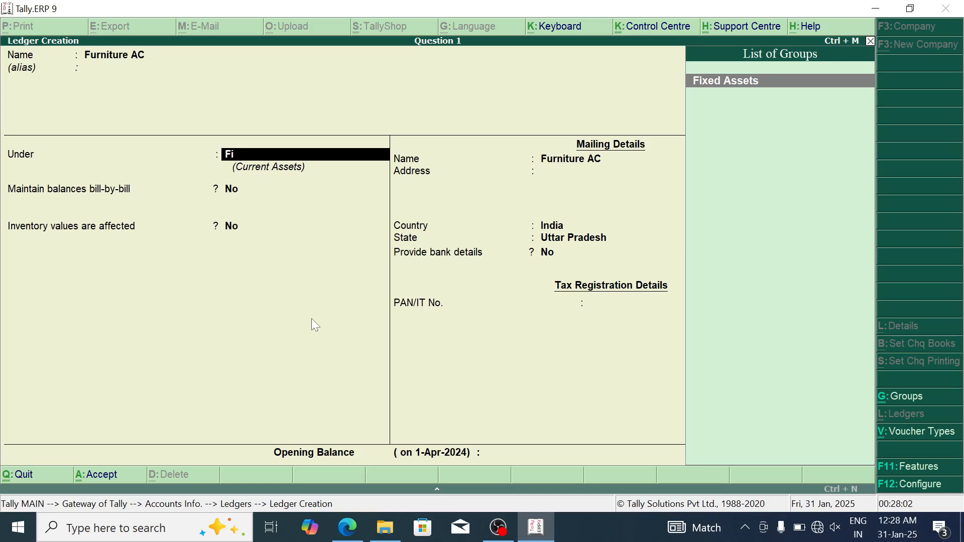
key(Return)
key(Return)
key(Return)
key(Return)
key(Return)
key(Return)
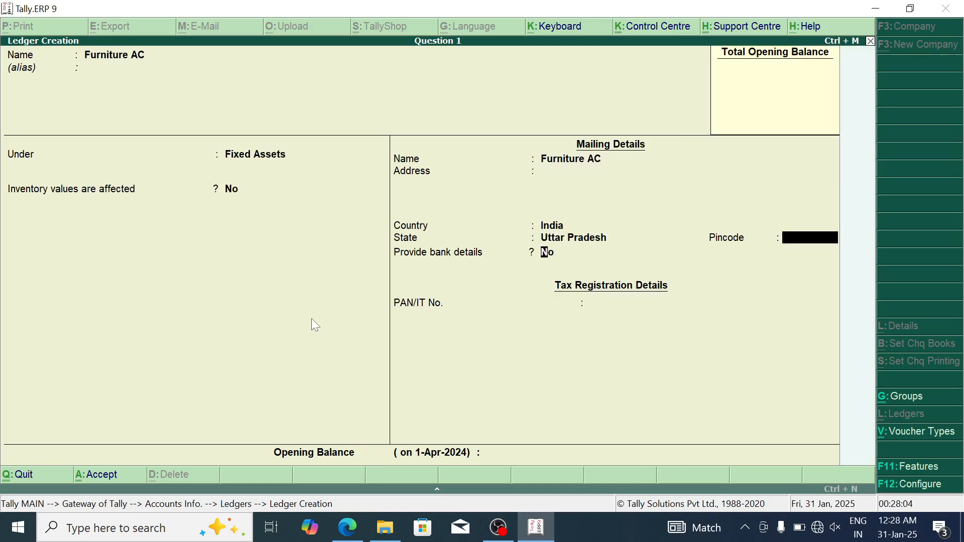
key(Return)
key(Return)
key(Return)
Step: Select स्टेशनरी in entry 6 of the PDF in Microsoft Edge, and name the new ledger Stationary in Tally.ERP 9
key(alt+Tab)
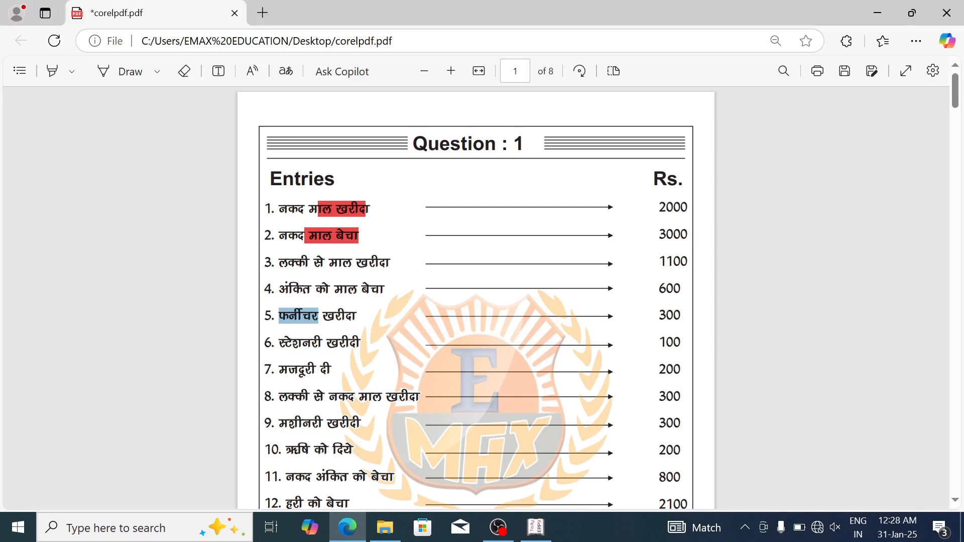
double_click(314, 343)
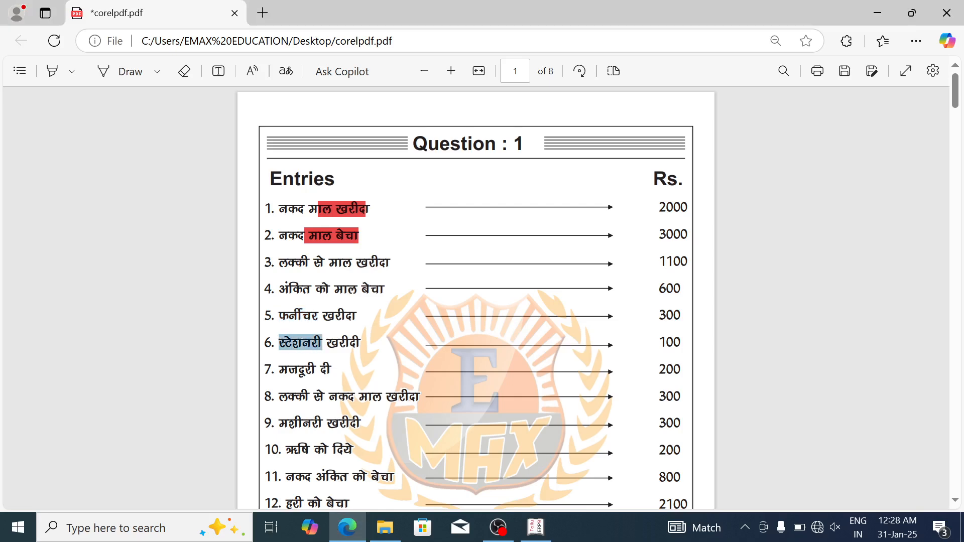
key(alt+Tab)
text(Sta)
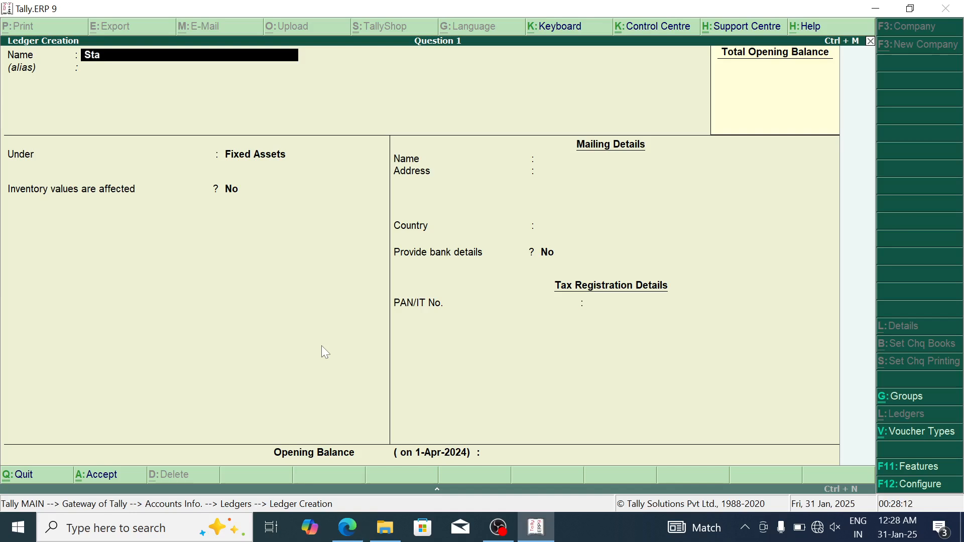
text(rtionary)
key(Return)
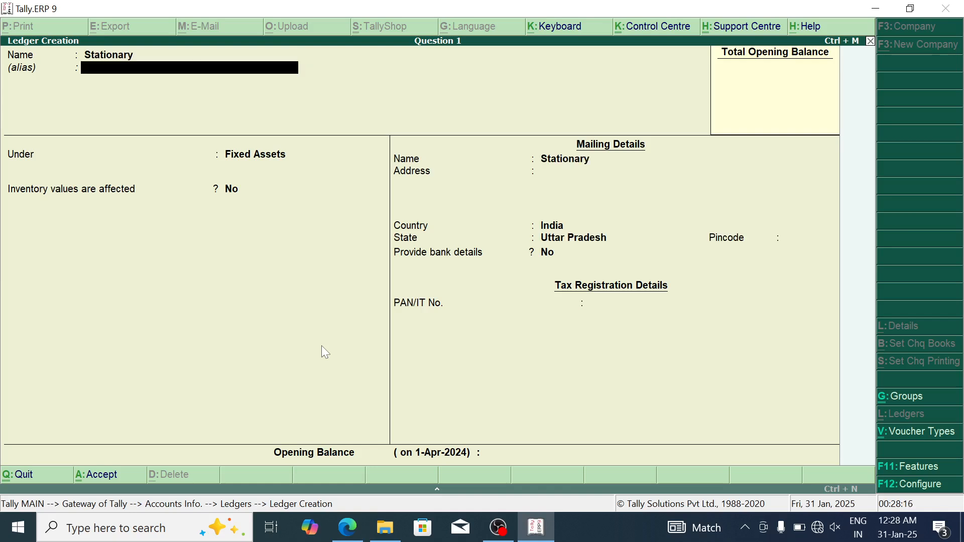
Step: Keep the Stationary ledger under Fixed Assets with the default mailing, bank and opening balance fields, and save it
key(Return)
key(Return)
key(Return)
key(Return)
key(Return)
key(Return)
key(Return)
key(Return)
key(Return)
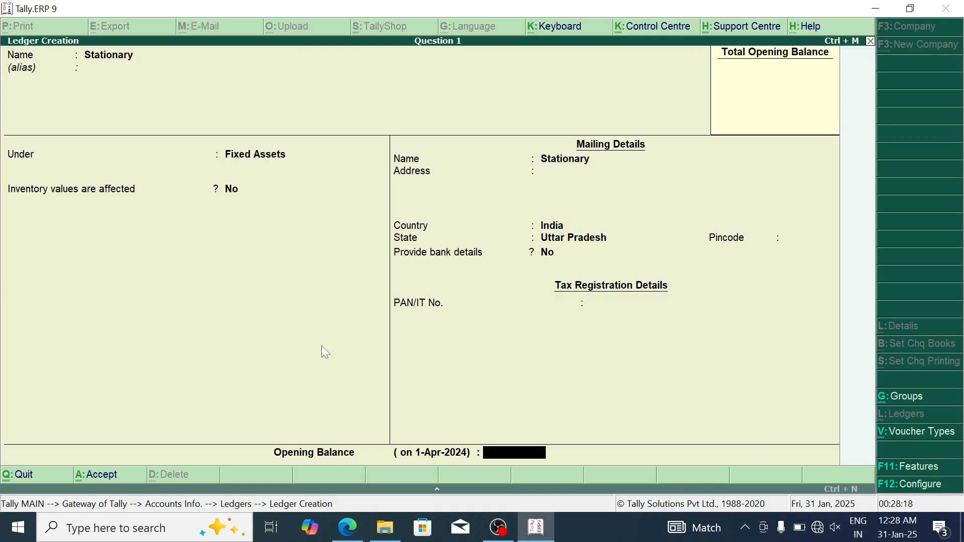
key(Return)
key(Return)
Step: Select मजदूरी in entry 7 of the PDF in Microsoft Edge, and name the new ledger Wages in Tally.ERP 9
key(alt+Tab)
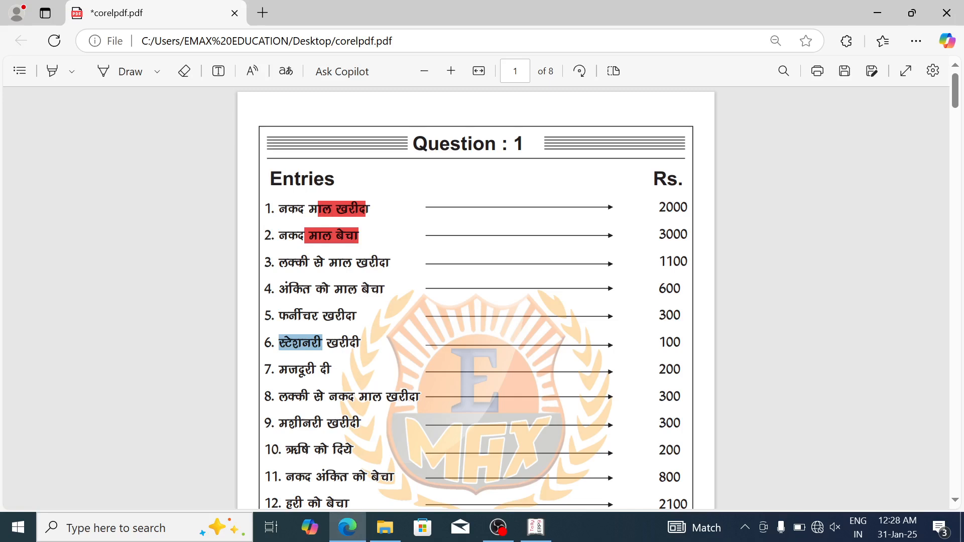
drag(272, 370, 312, 370)
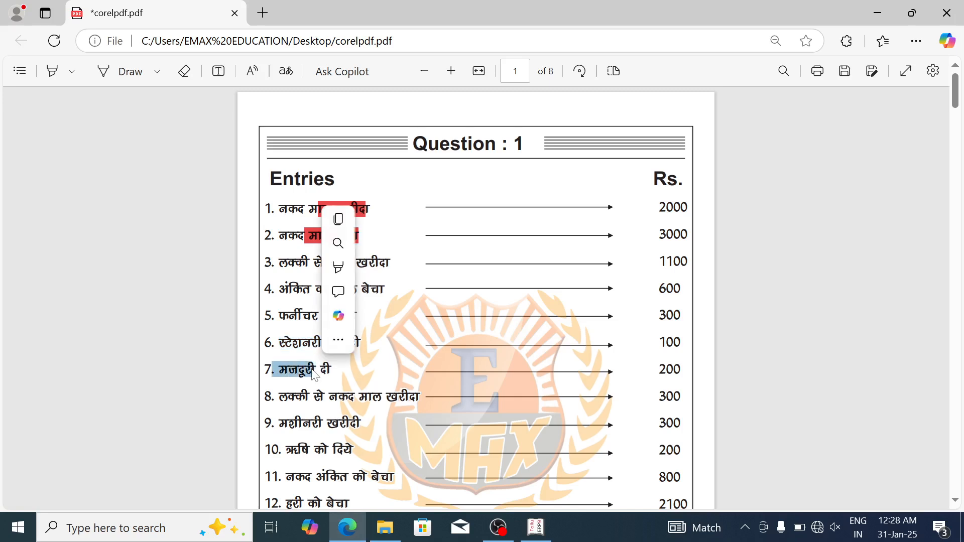
click(338, 377)
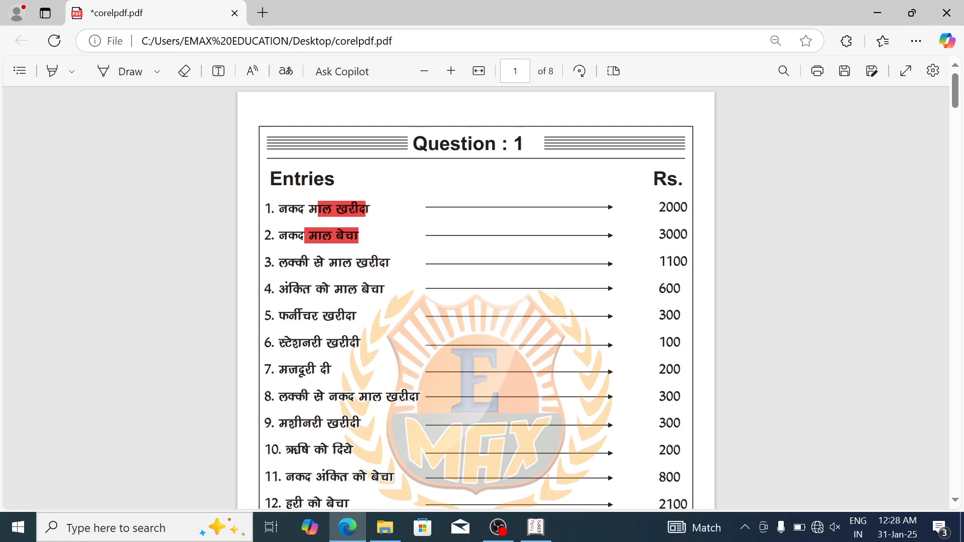
drag(316, 372, 279, 371)
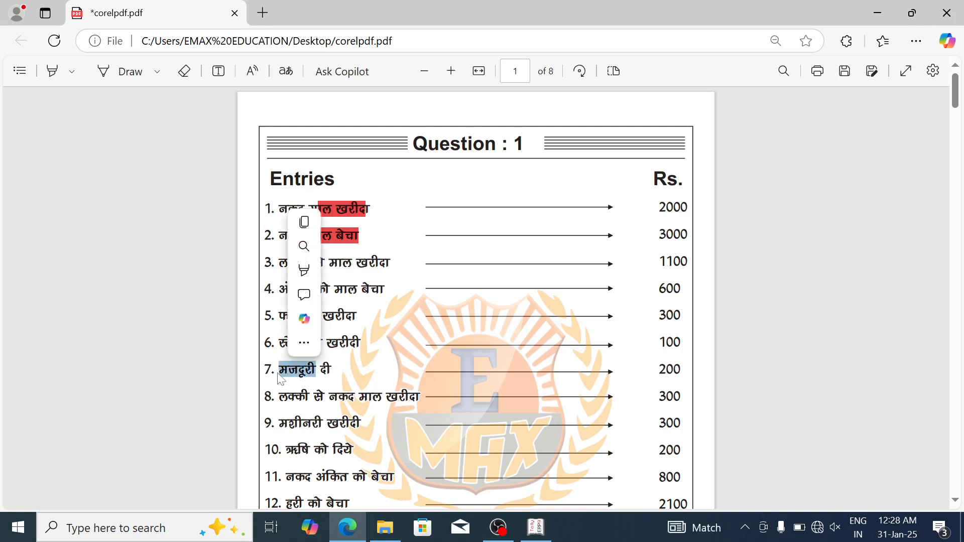
click(536, 535)
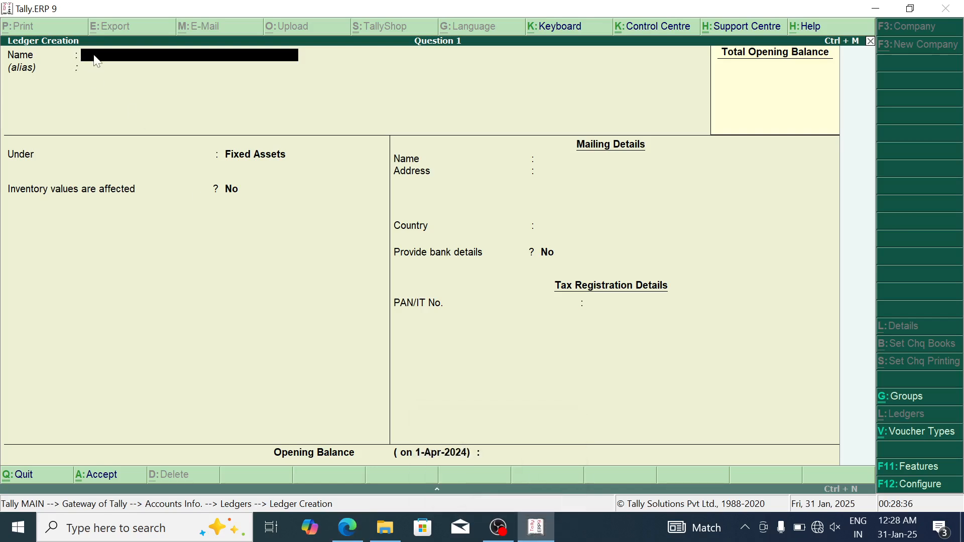
text(Wages)
key(Return)
key(Return)
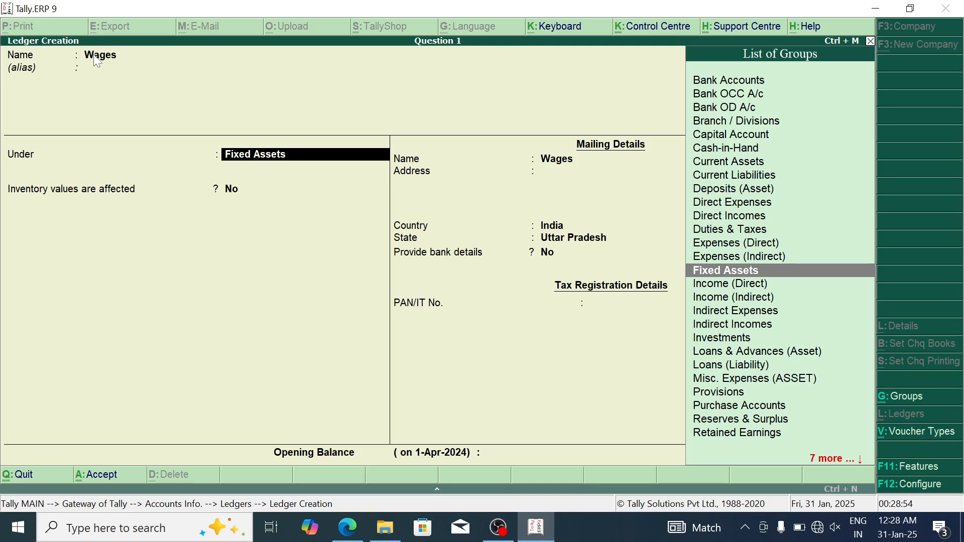
Step: Place the Wages ledger under Direct Expenses, keep the default inventory and ledger type settings, and save it
text(Dir)
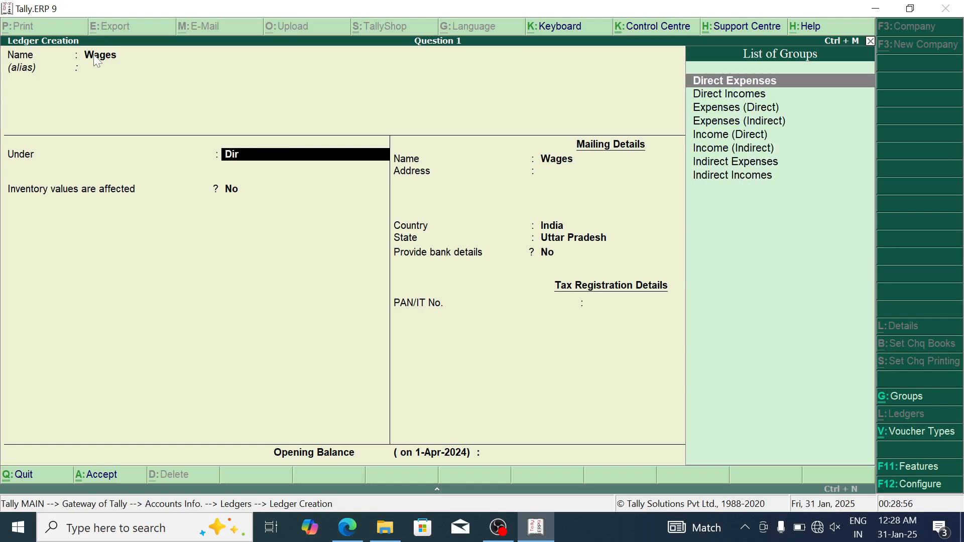
key(Return)
key(Return)
key(Return)
key(Return)
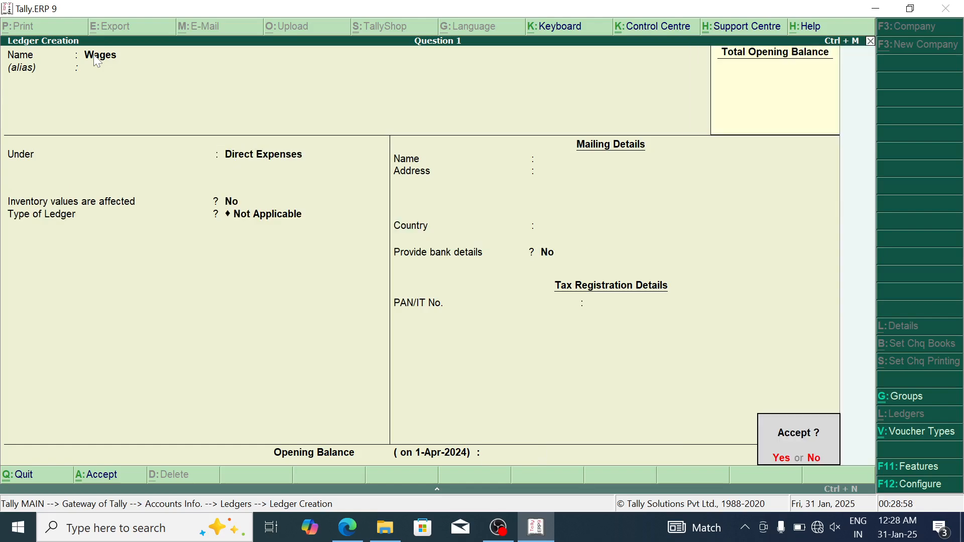
Step: Switch to the PDF in Microsoft Edge and examine the supplier's name in entry 8
key(alt+Tab)
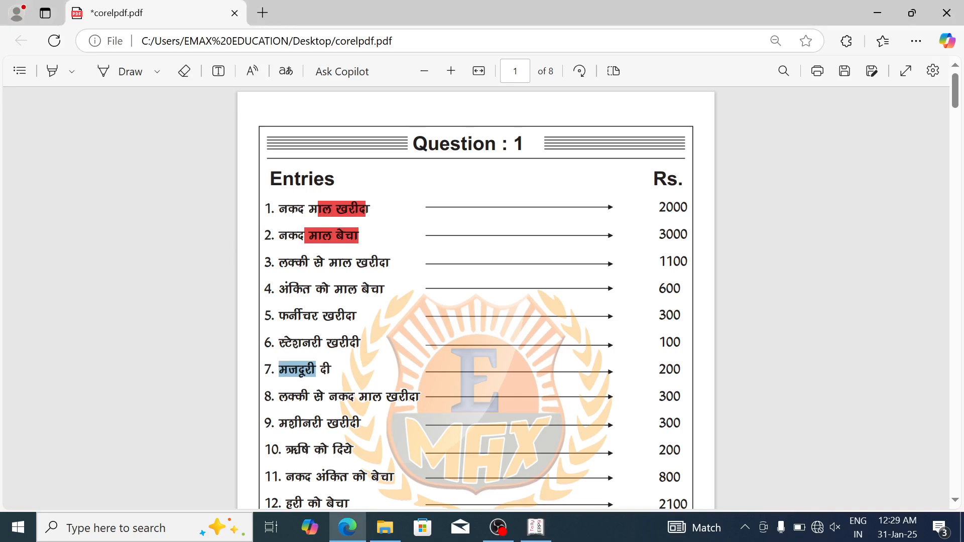
drag(280, 397, 324, 397)
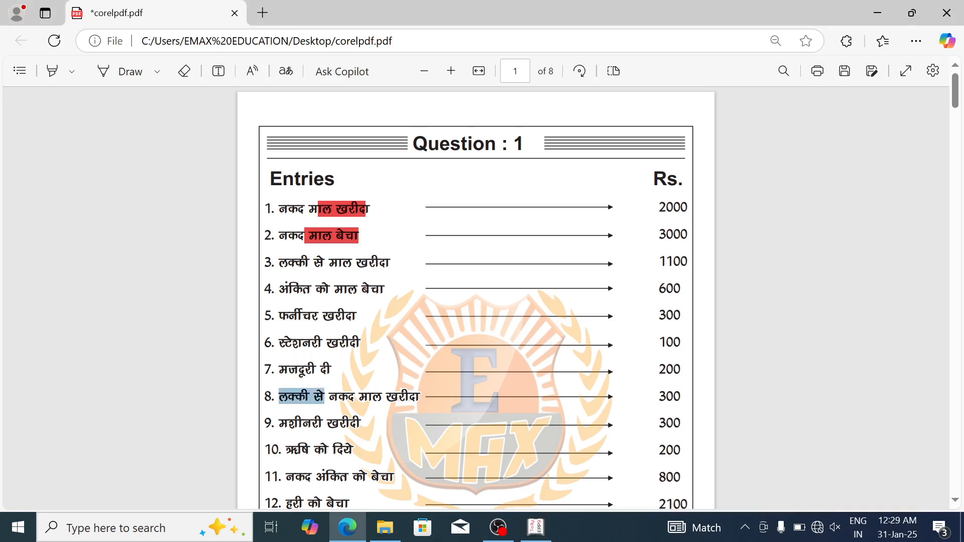
click(307, 397)
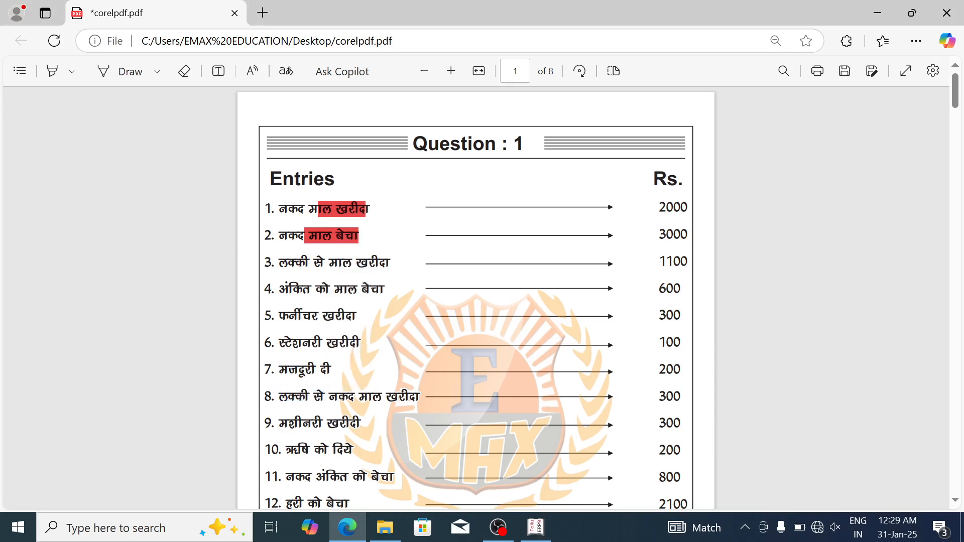
drag(309, 397, 281, 399)
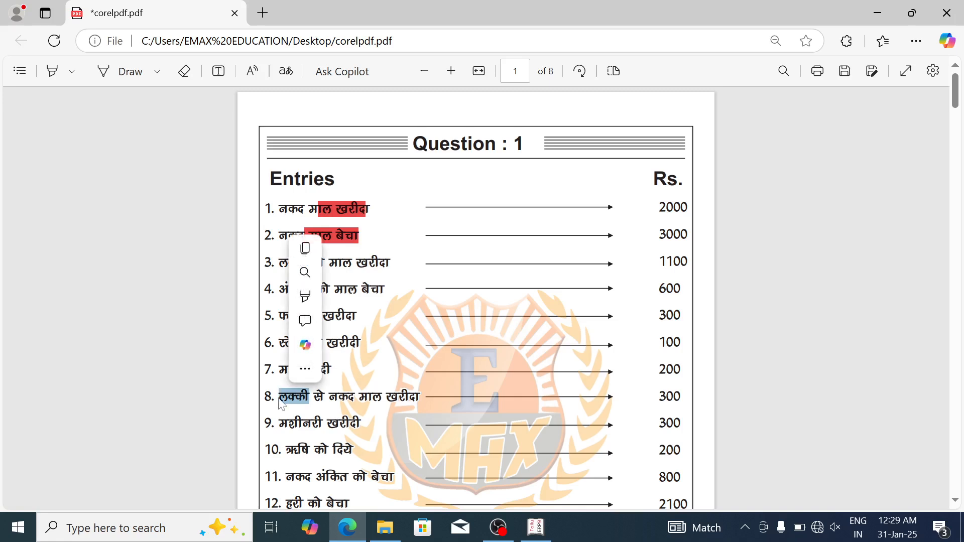
click(334, 399)
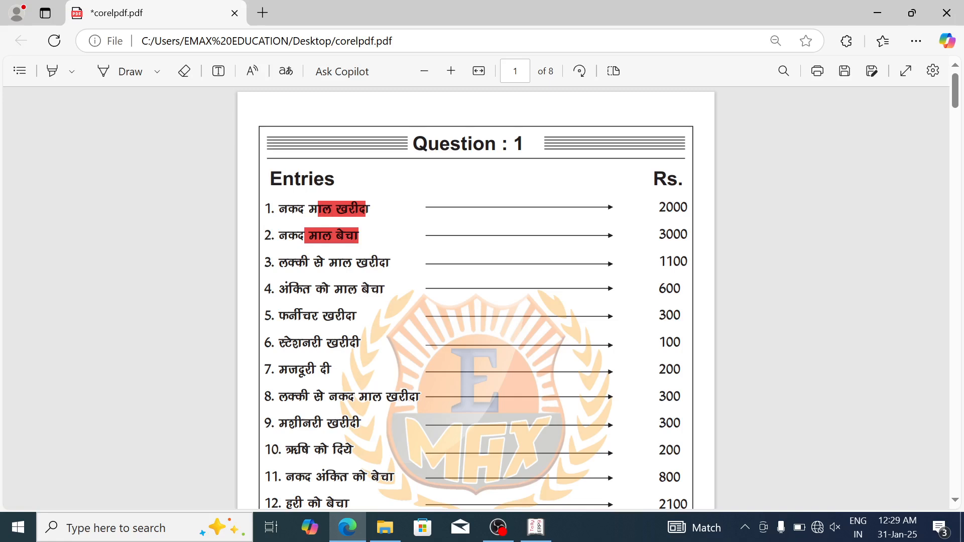
drag(309, 398, 277, 399)
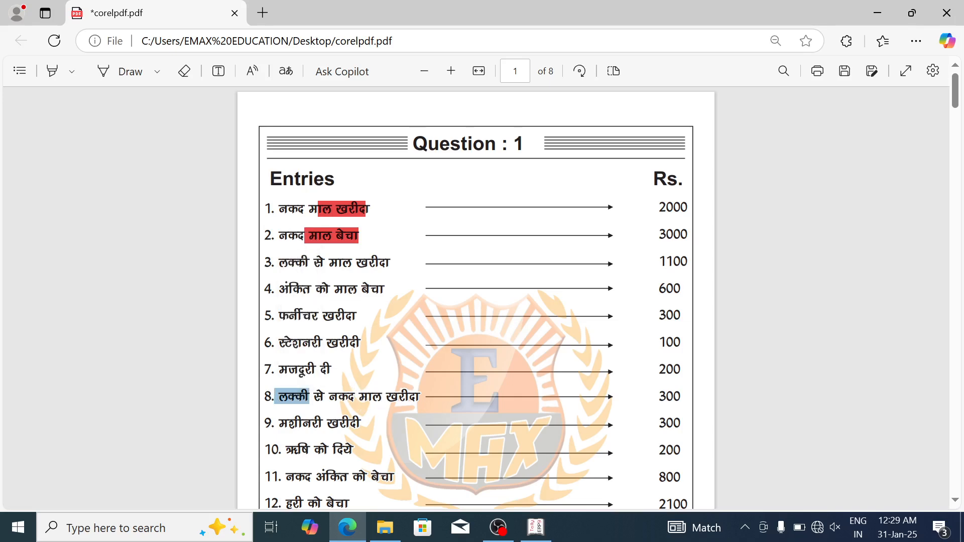
Step: Examine the goods-purchase wording माल खरीदा and the full text of entry 8 in the PDF
click(362, 401)
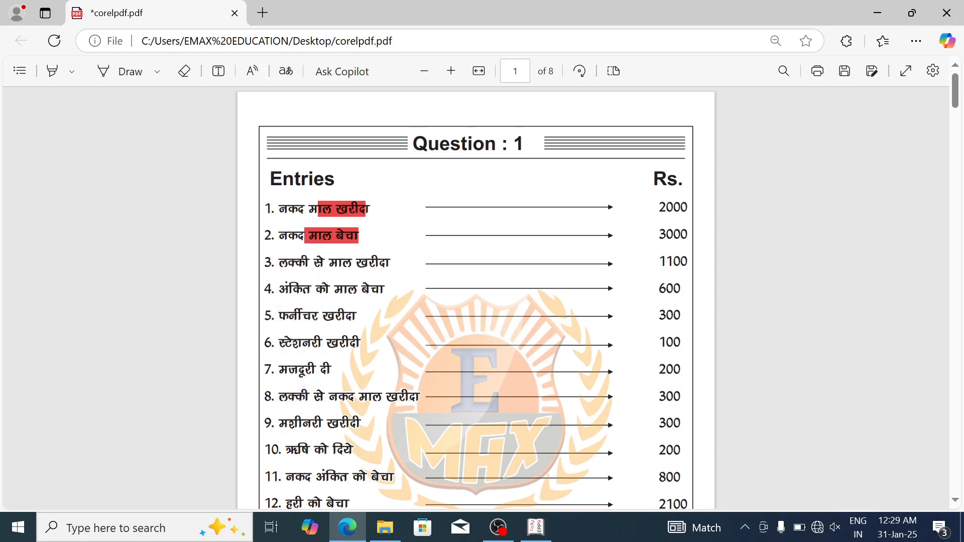
drag(329, 396, 419, 402)
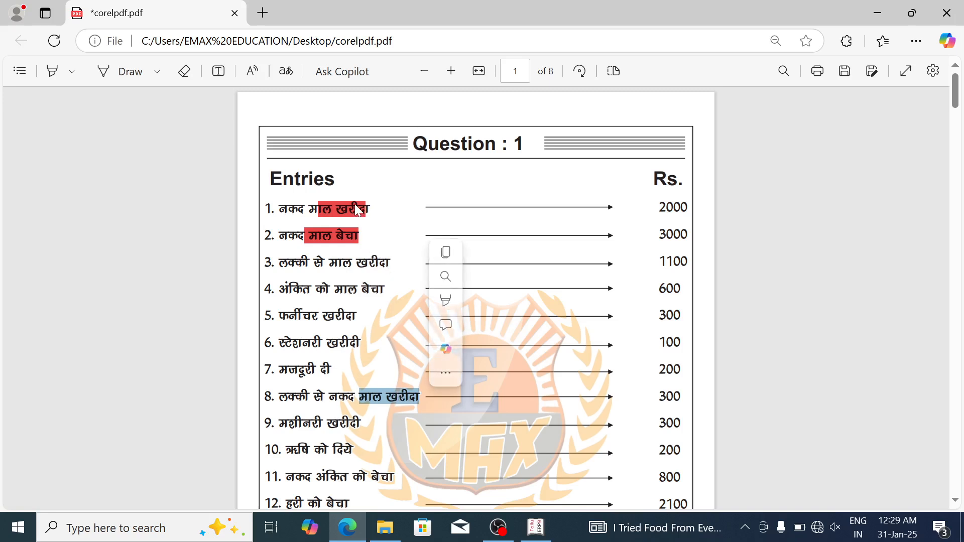
click(365, 374)
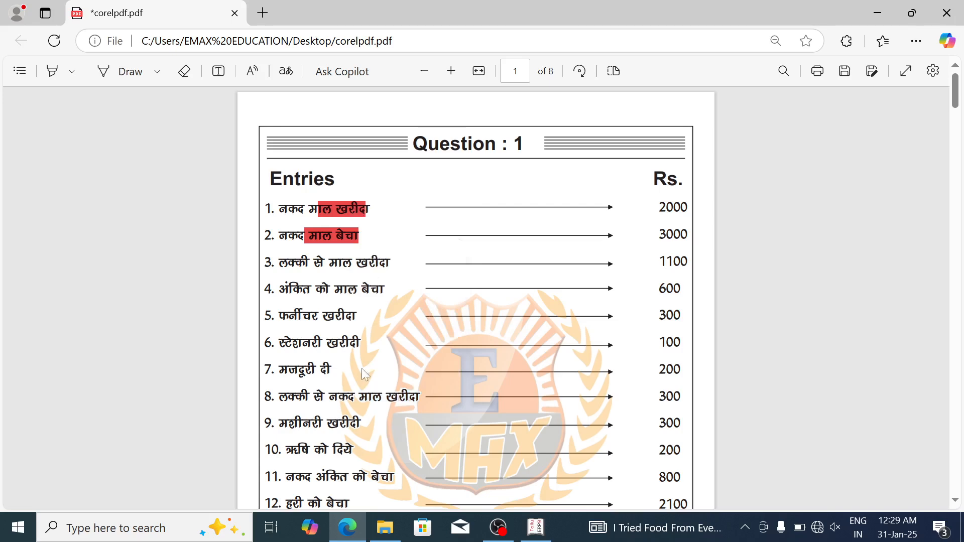
drag(279, 396, 427, 394)
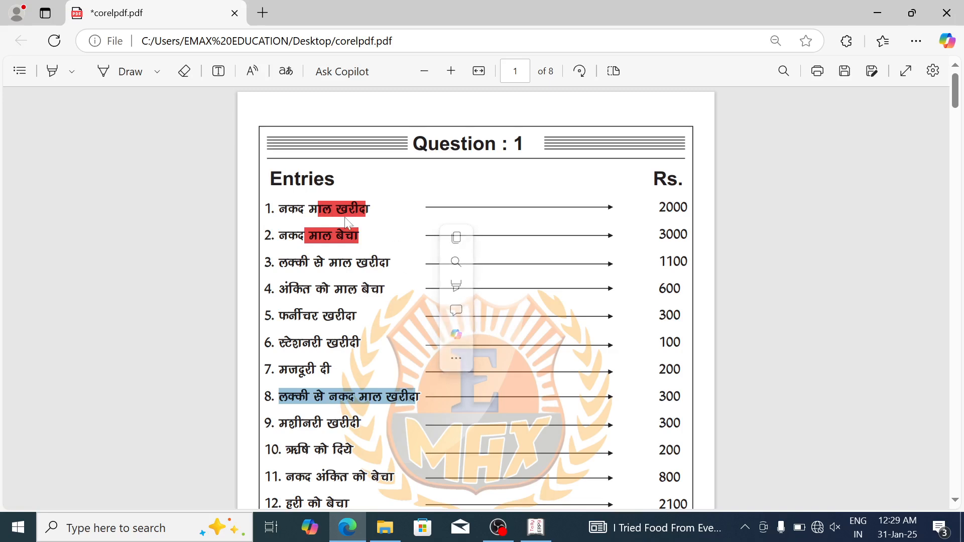
Step: Select मशीनरी in entry 9 of the PDF, and name the new ledger Machinary AC in Tally.ERP 9
scroll(360, 347, down, 3)
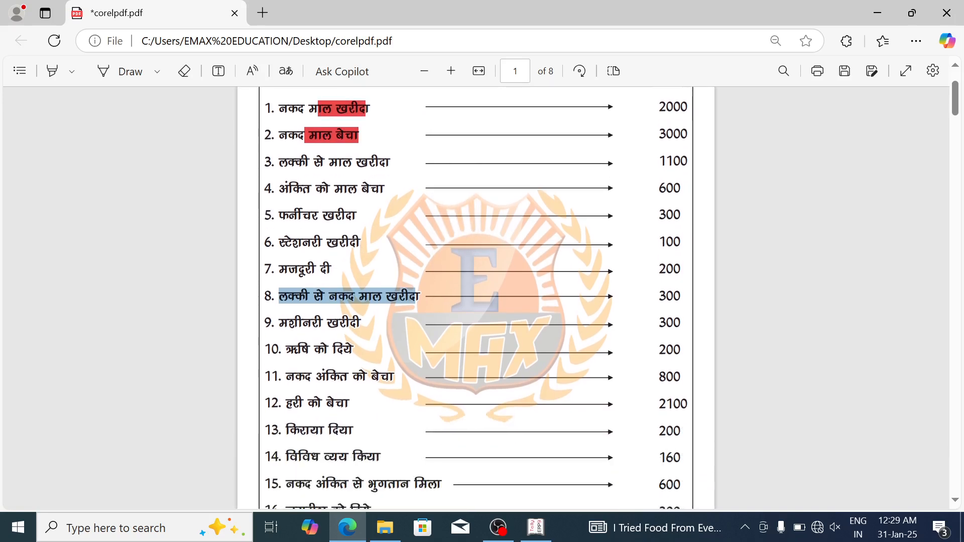
drag(361, 323, 324, 329)
click(287, 350)
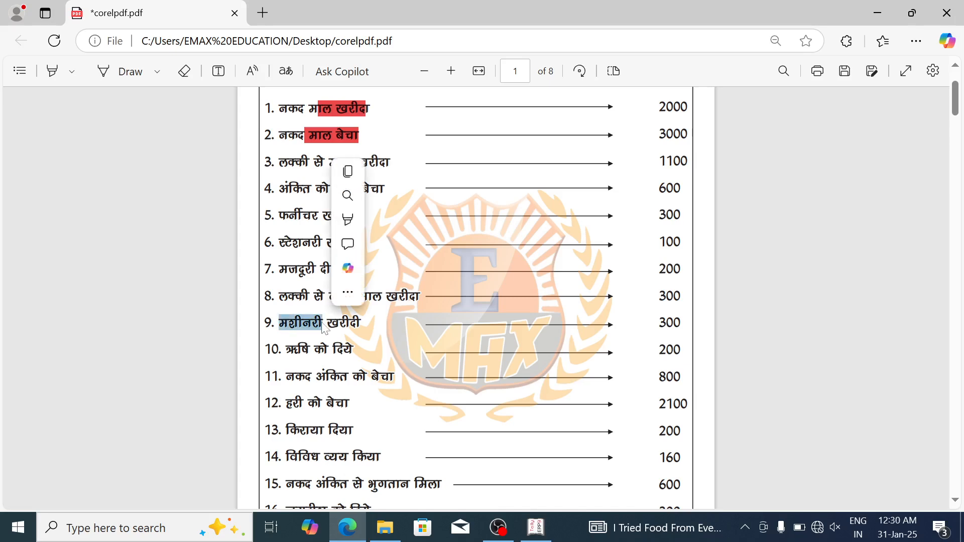
key(alt+Tab)
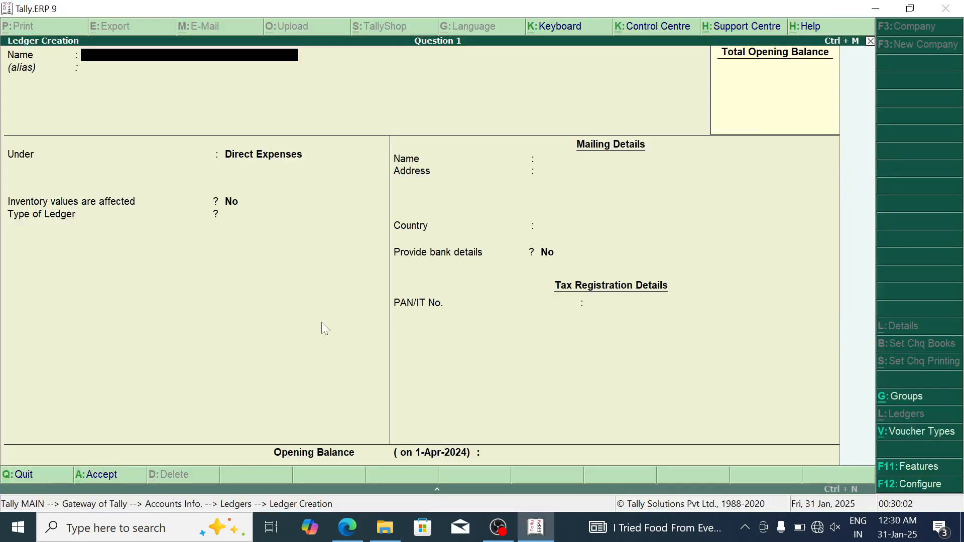
text(MachinaryAC)
key(BackSpace)
key(BackSpace)
text(AC)
key(Return)
Step: Place the Machinary AC ledger under Fixed Assets, keep the default inventory, mailing, bank and tax fields, and save it
text(F)
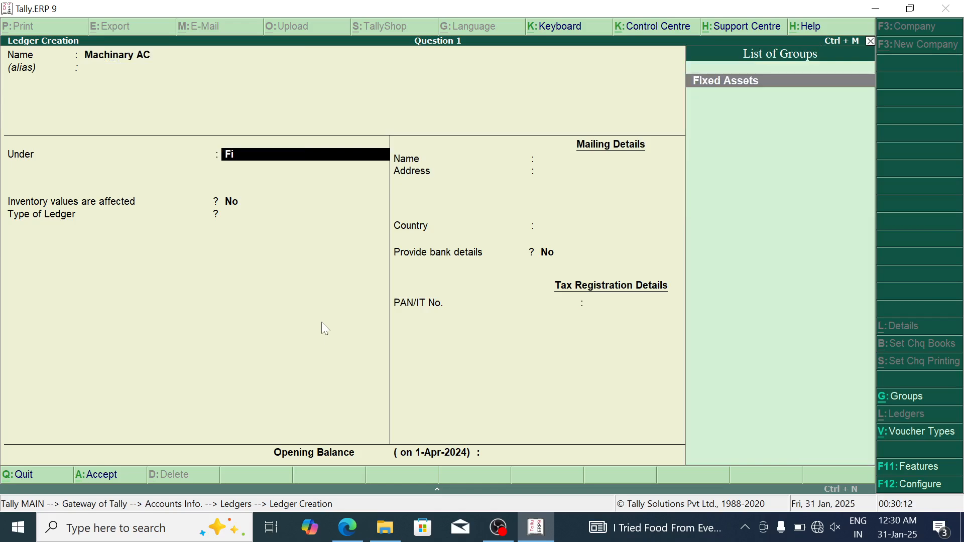
text(i)
key(Return)
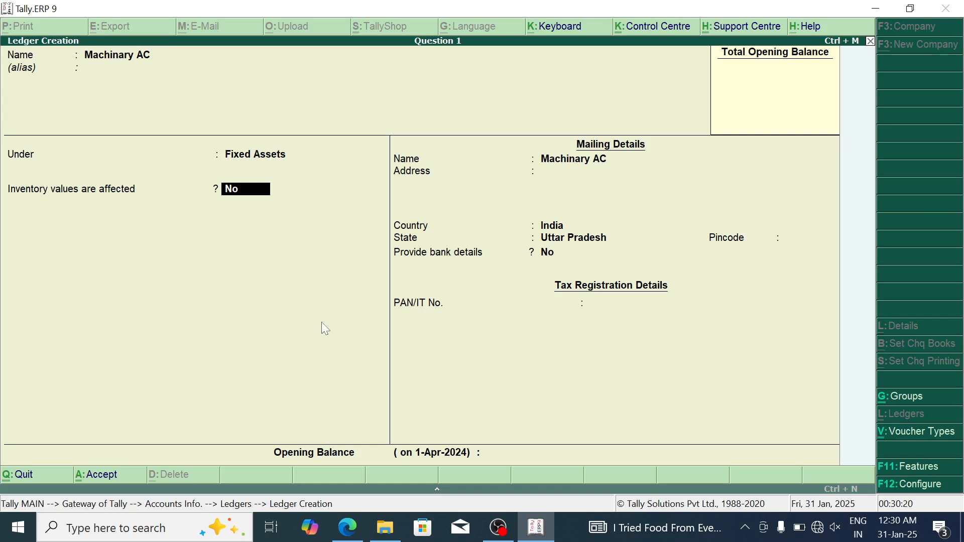
key(Return)
key(Return)
key(Return)
key(Return)
key(Return)
key(Return)
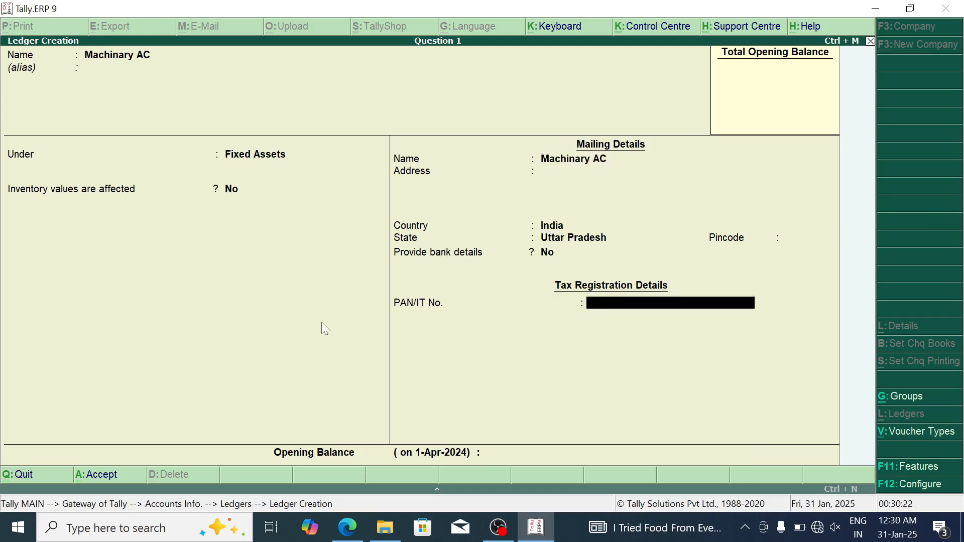
key(Return)
key(Return)
key(Return)
Step: Select the party's name in entry 10 of the PDF in Microsoft Edge, and name the new ledger after that party in Tally.ERP 9
key(alt+Tab)
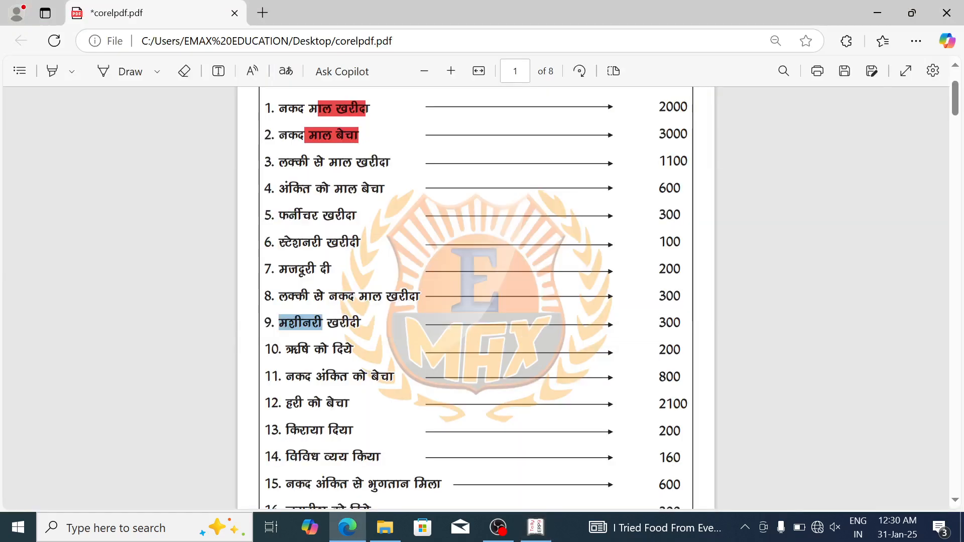
drag(285, 349, 314, 355)
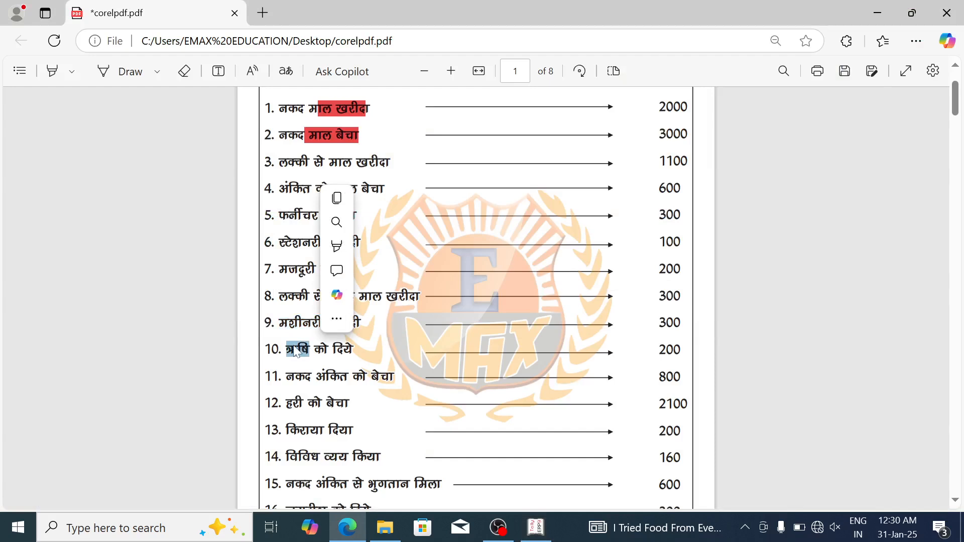
click(293, 346)
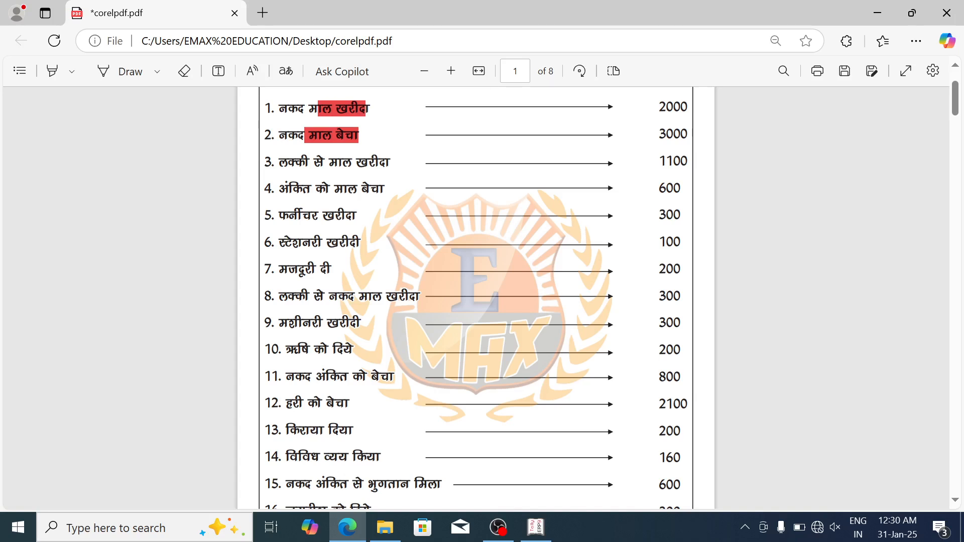
drag(310, 349, 280, 349)
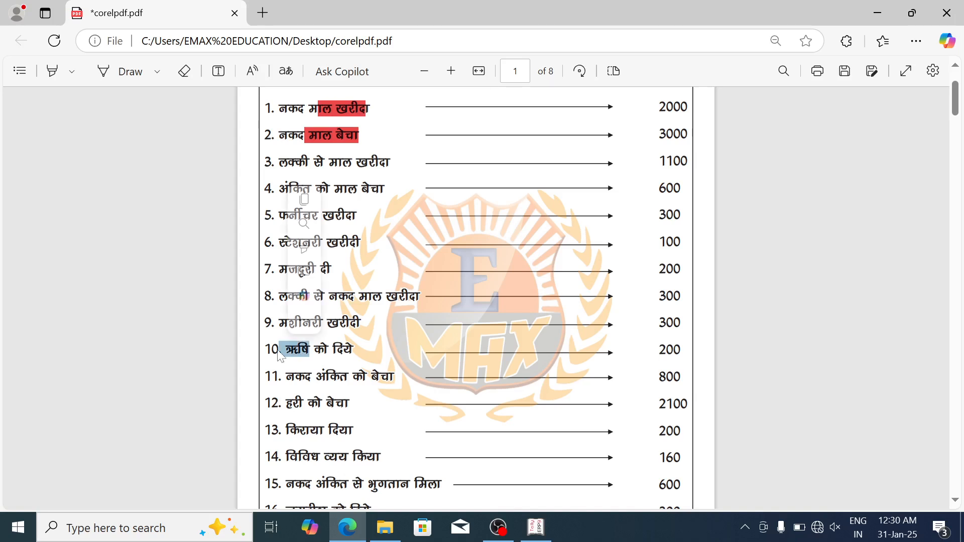
click(332, 351)
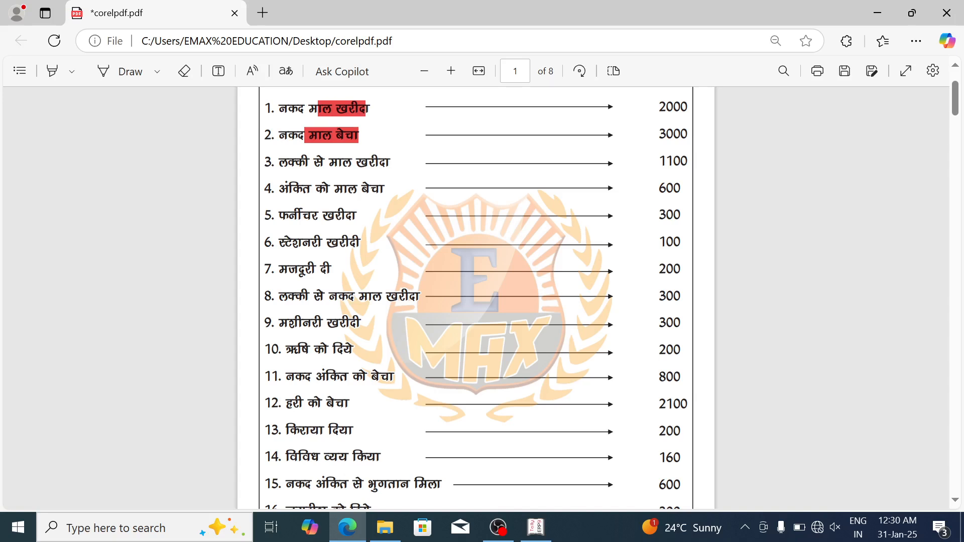
drag(286, 349, 309, 350)
click(536, 535)
text(Rishi)
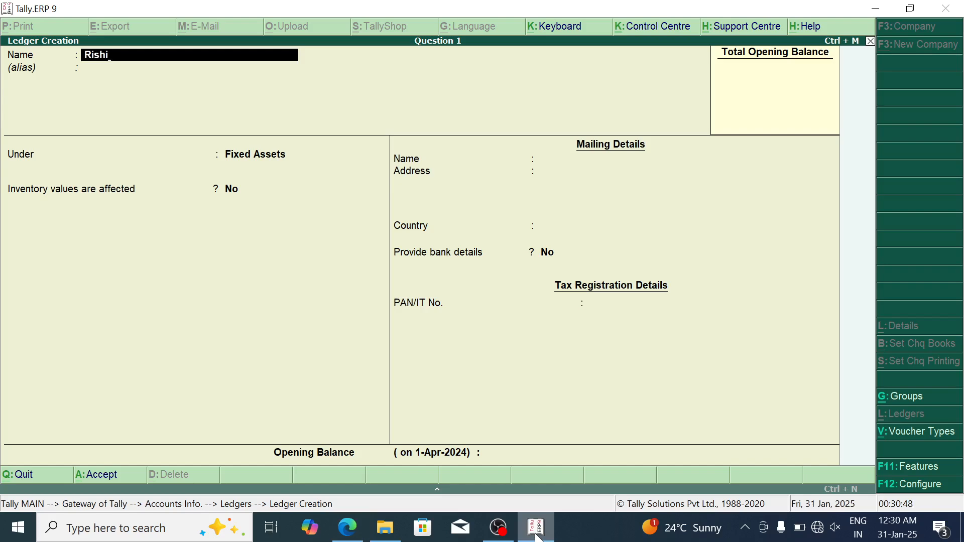
Step: Place the entry 10 party's ledger under Sundry Creditors, keep the default balance, inventory and mailing settings, and save it
key(Return)
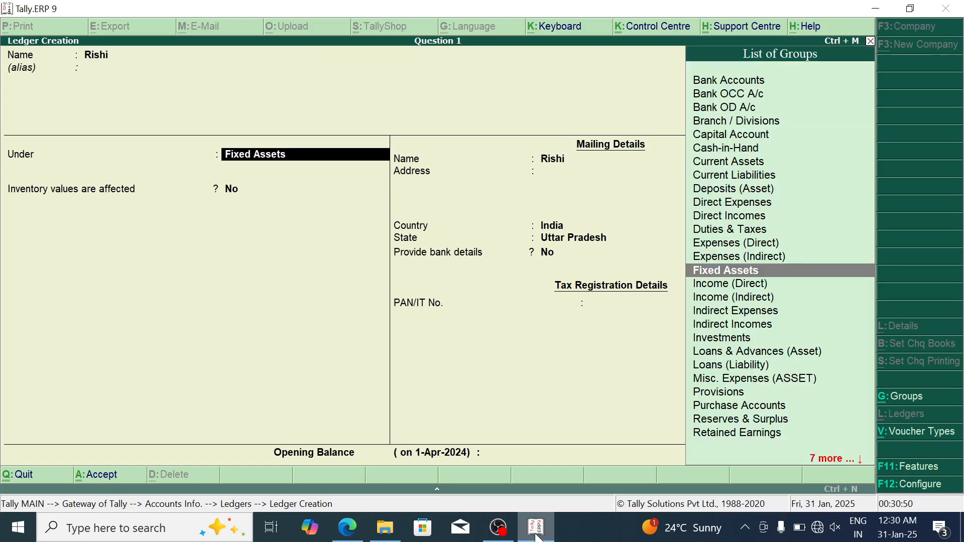
text(Sun)
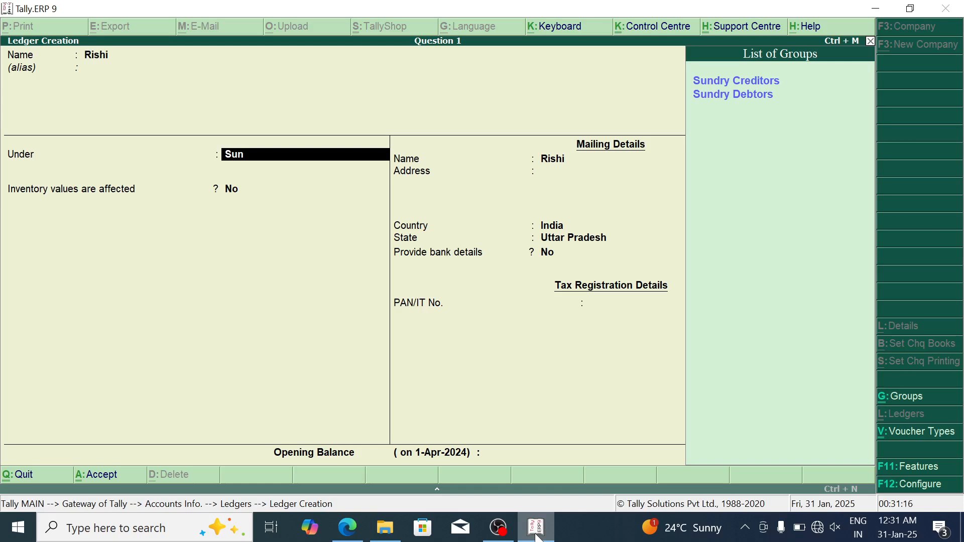
key(Down)
key(Return)
key(Return)
key(Return)
key(Return)
key(Return)
key(Return)
key(Return)
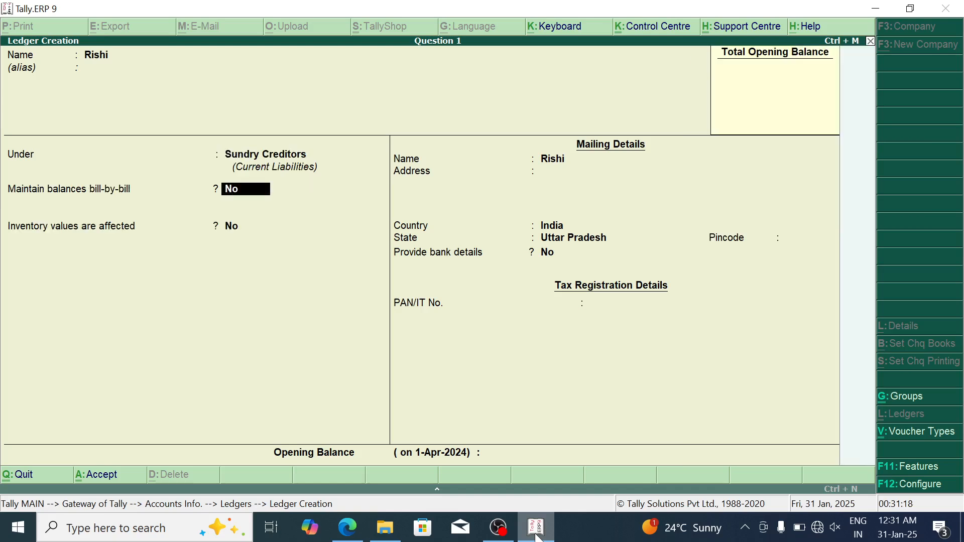
key(Return)
key(Return)
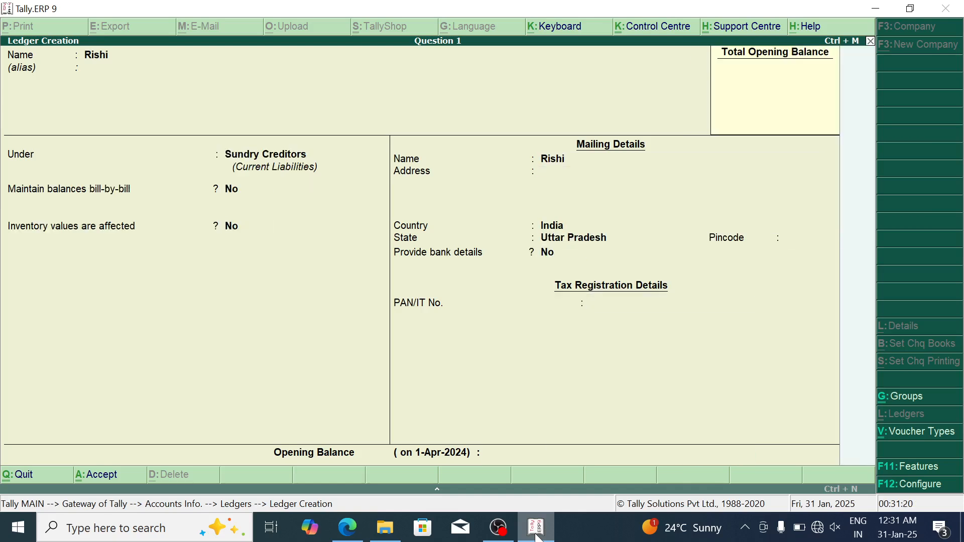
key(Return)
key(Return)
Step: Switch to the PDF in Microsoft Edge and examine the cash term, party name and sale wording in entry 11
key(alt+Tab)
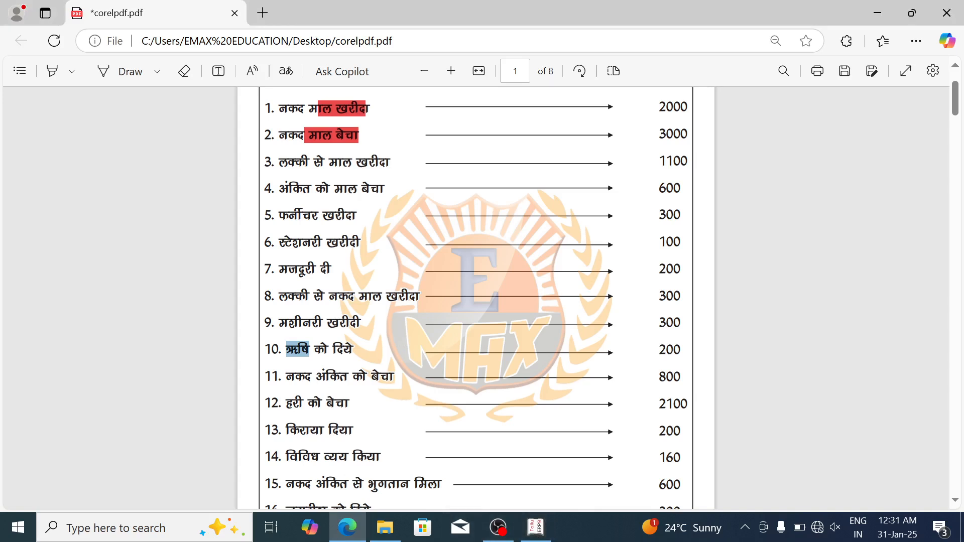
drag(286, 377, 329, 384)
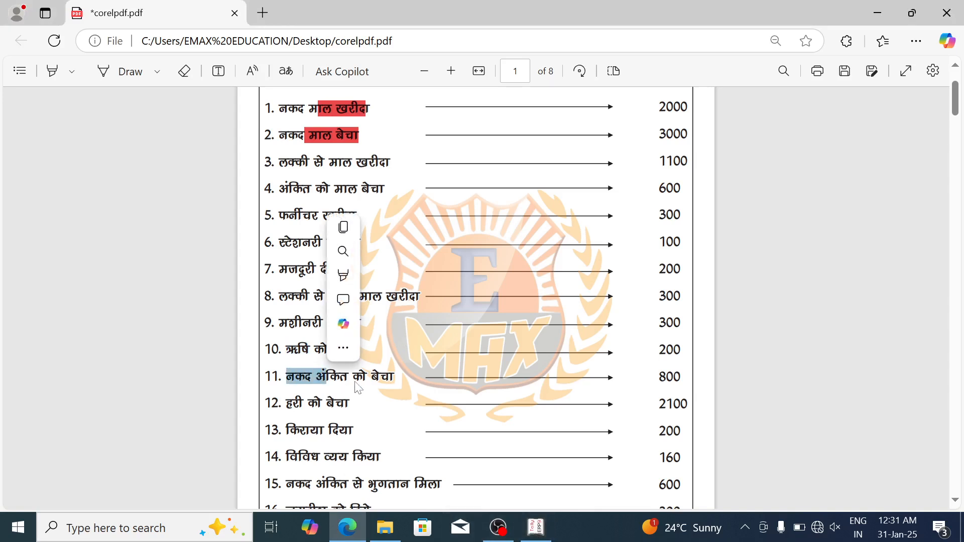
click(327, 379)
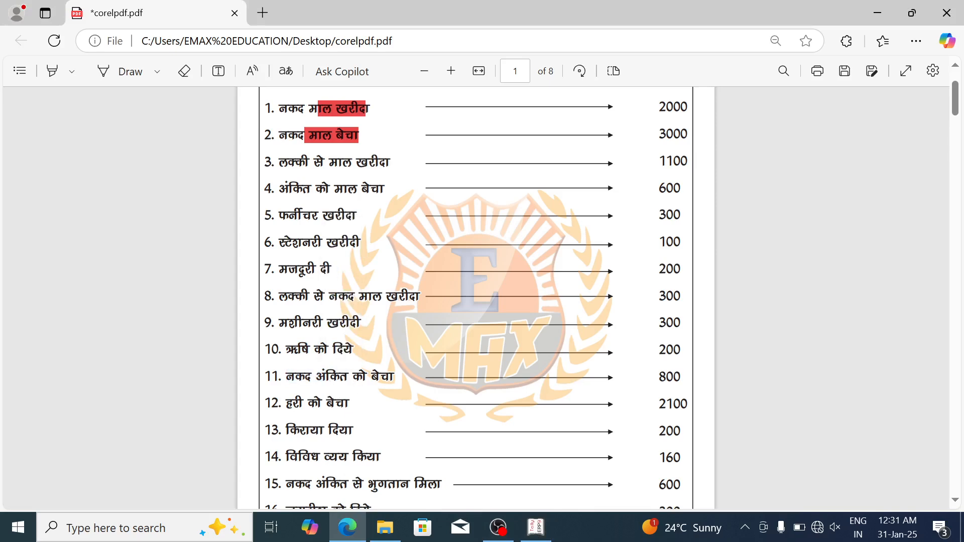
drag(315, 378, 351, 382)
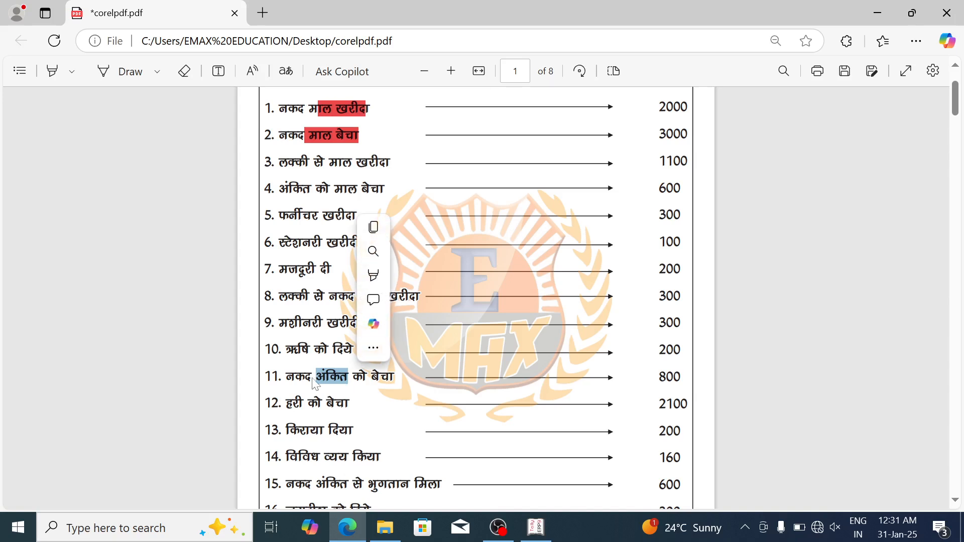
drag(287, 380, 313, 385)
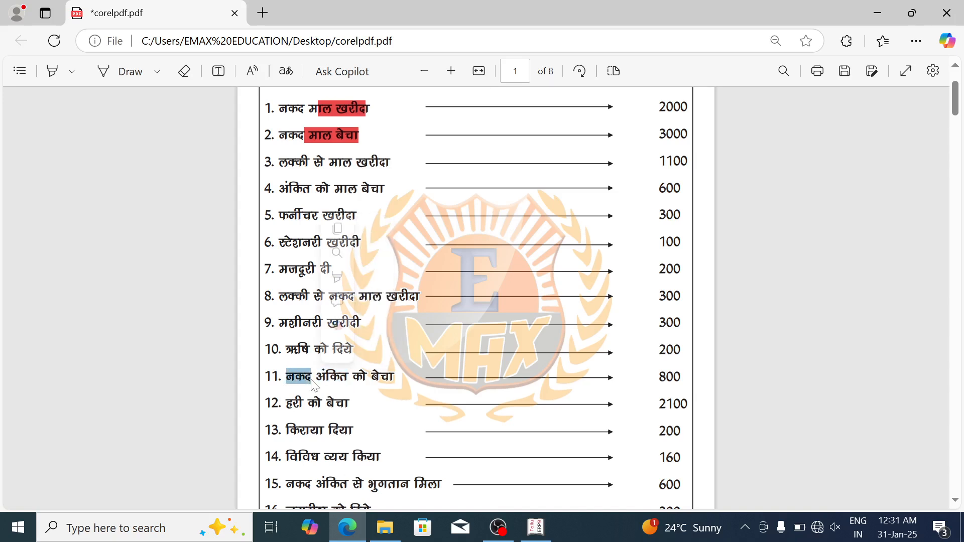
double_click(373, 379)
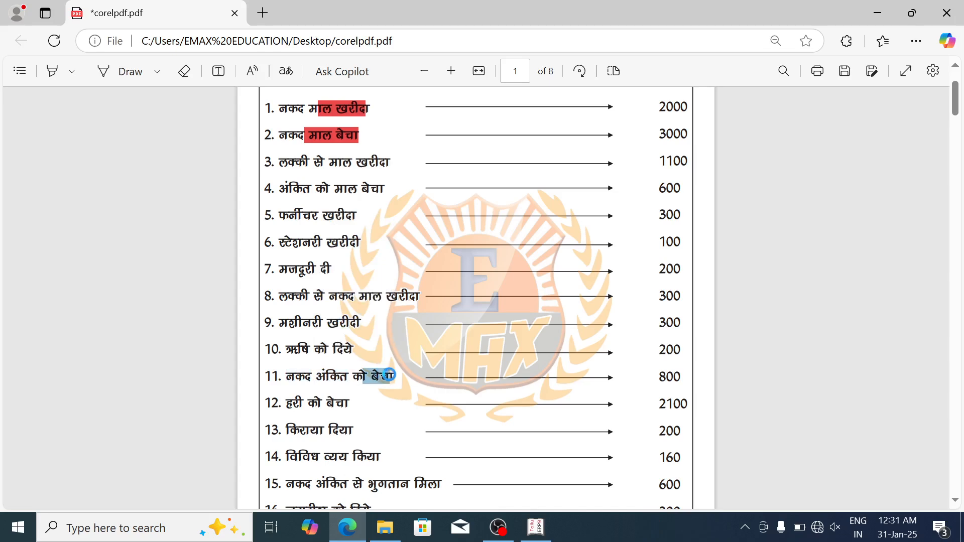
click(308, 382)
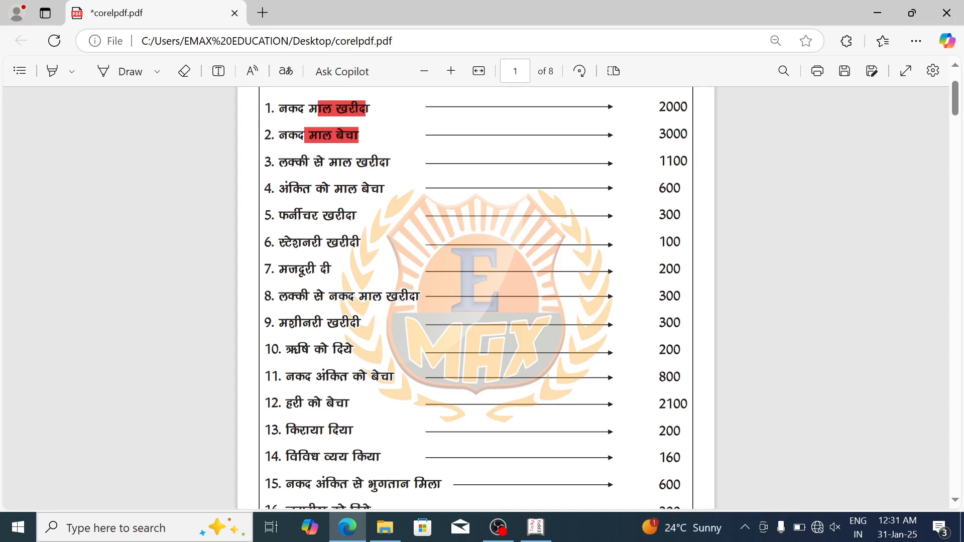
double_click(389, 377)
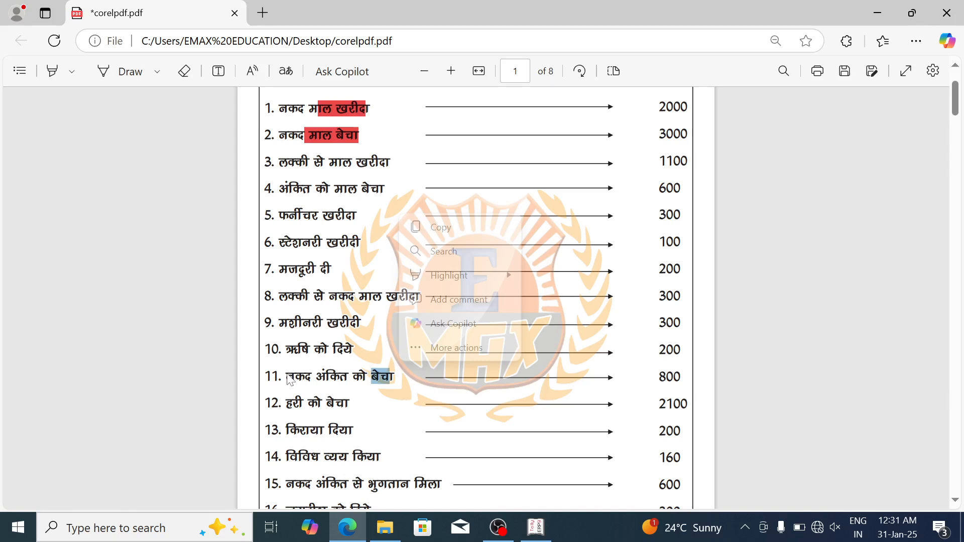
drag(287, 378, 394, 378)
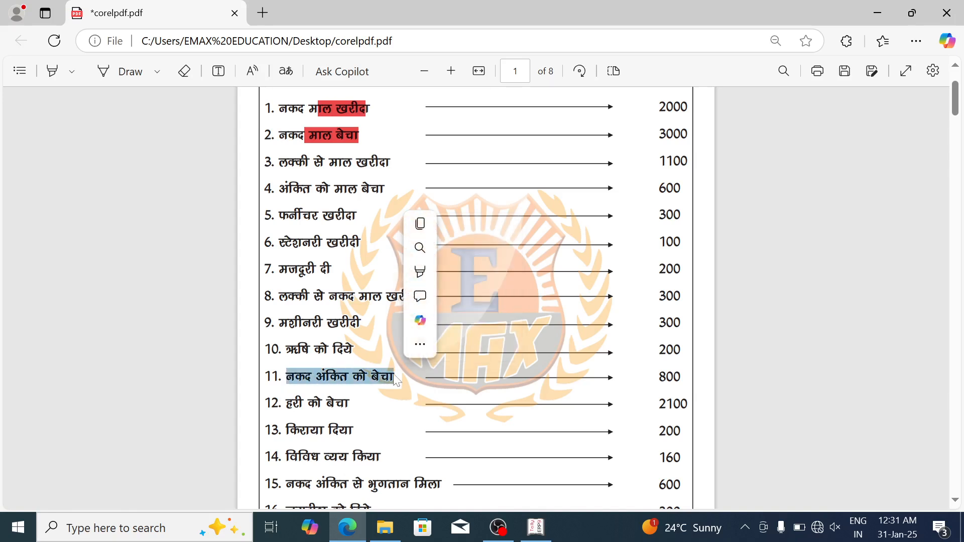
Step: Select the sale wording in entry 12 of the PDF, and name the new Tally.ERP 9 ledger with the customer's name followed by AC
drag(279, 404, 351, 405)
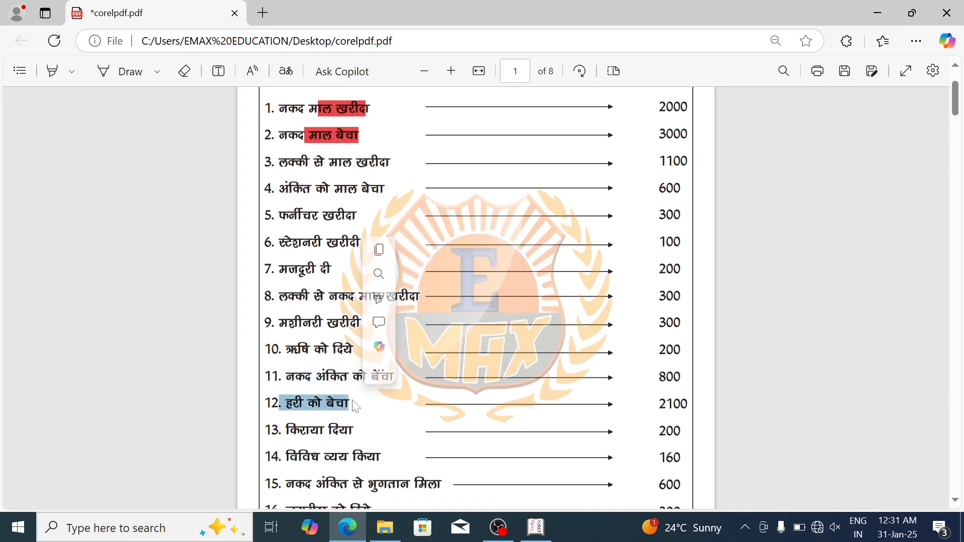
click(301, 414)
drag(286, 405, 353, 404)
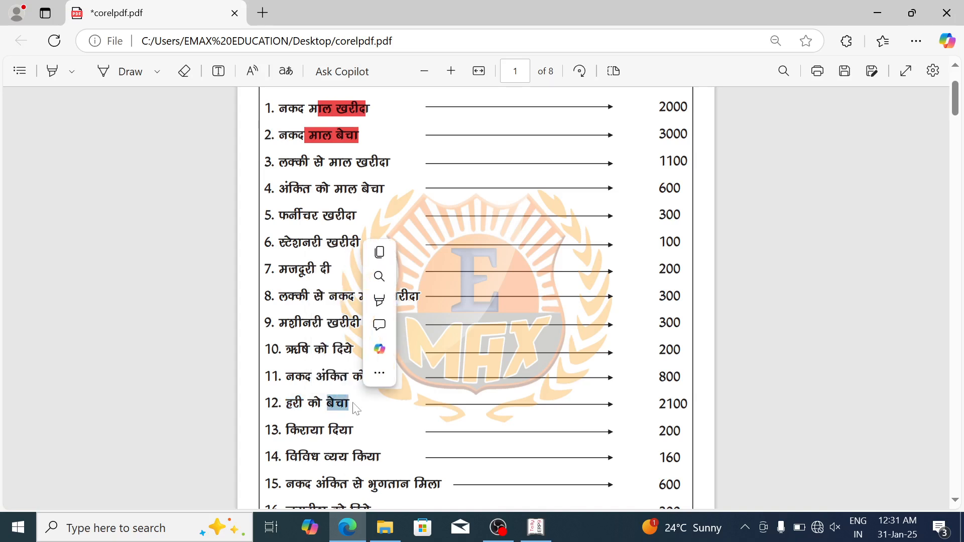
click(539, 535)
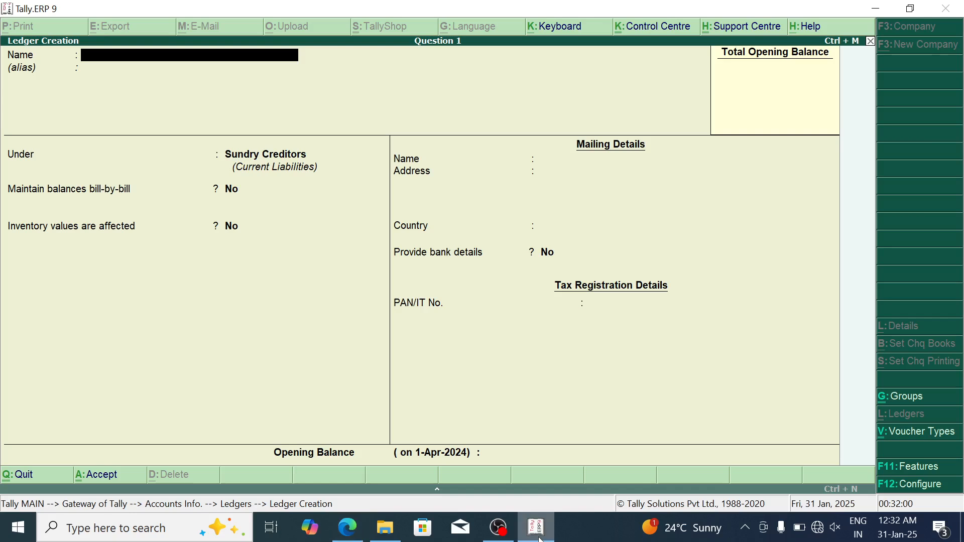
text(Hari AC)
key(Return)
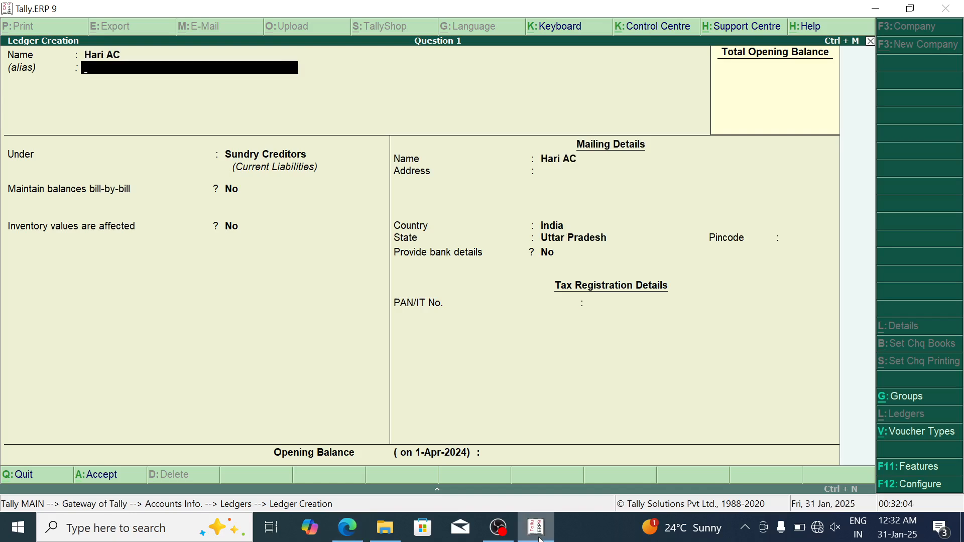
Step: Place the entry 12 customer's ledger under Sundry Debtors, keep the default balance, inventory, mailing and bank settings, and save it
key(Return)
text(Sun)
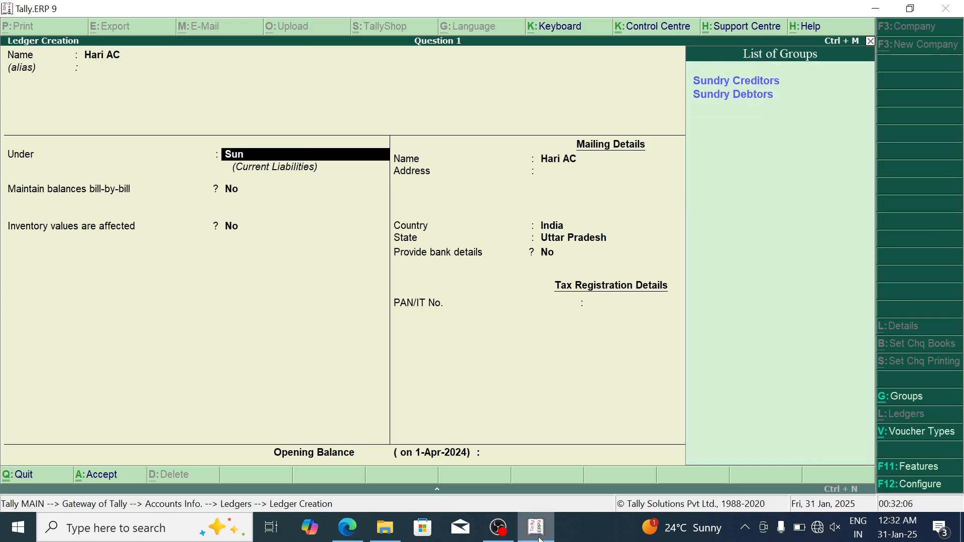
key(Down)
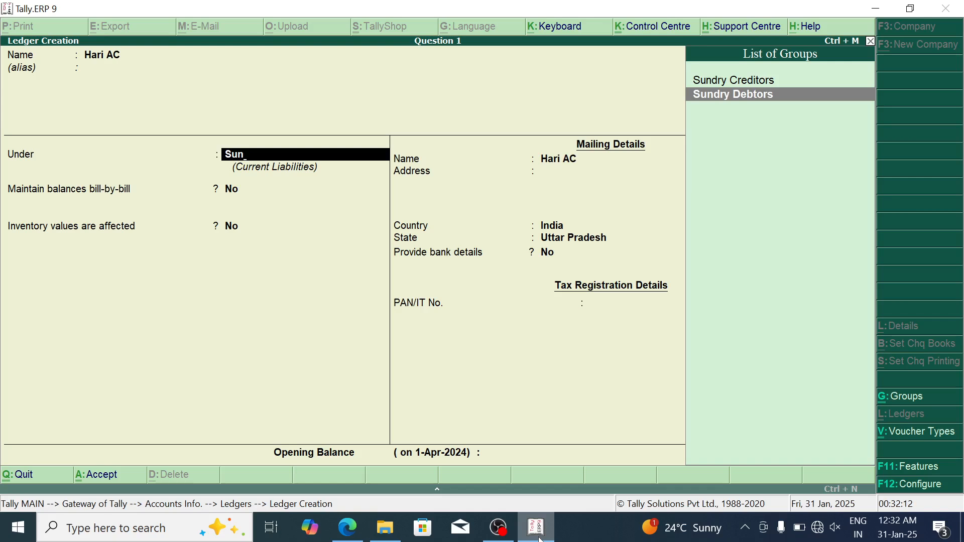
key(Return)
key(Return)
key(Return)
key(Return)
key(Return)
key(Return)
key(Return)
key(Return)
key(Return)
key(Return)
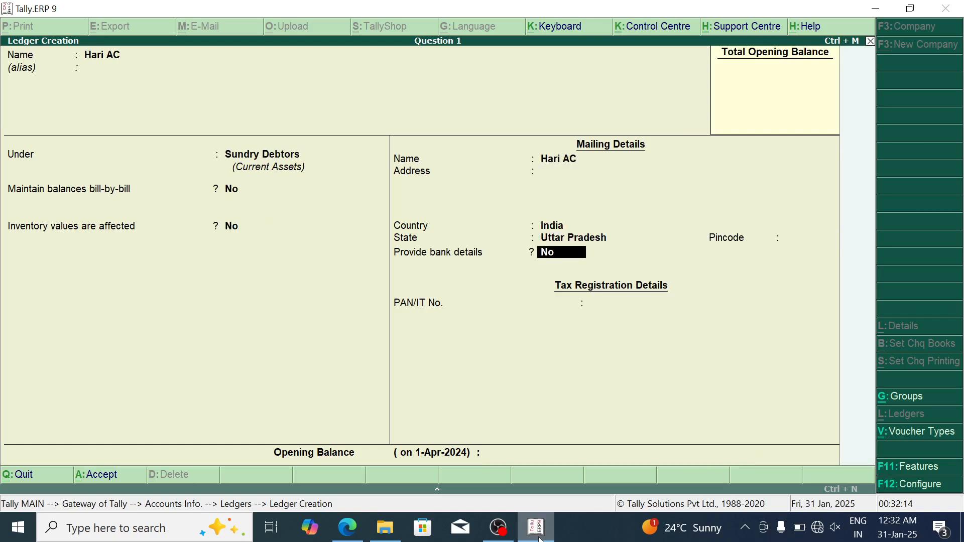
key(Return)
key(Return)
Step: Select the rent term in entry 13 of the PDF in Microsoft Edge, and name the new Tally.ERP 9 ledger Rent AC
click(540, 538)
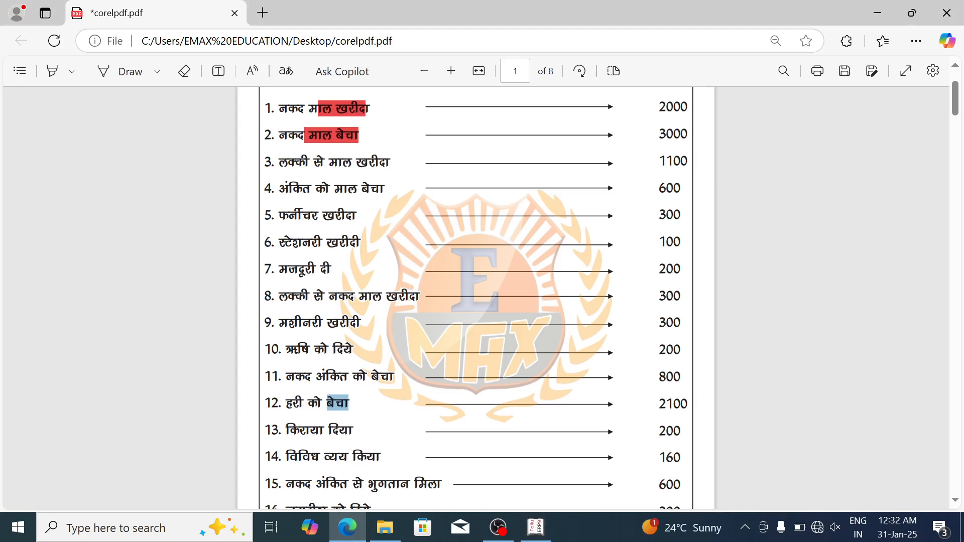
click(345, 403)
drag(286, 430, 324, 434)
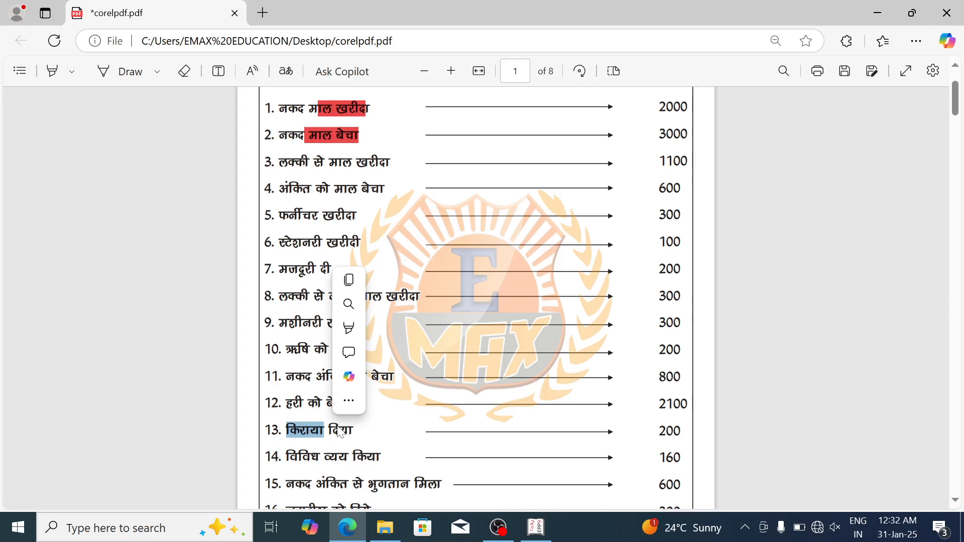
key(alt+Tab)
text(Ren)
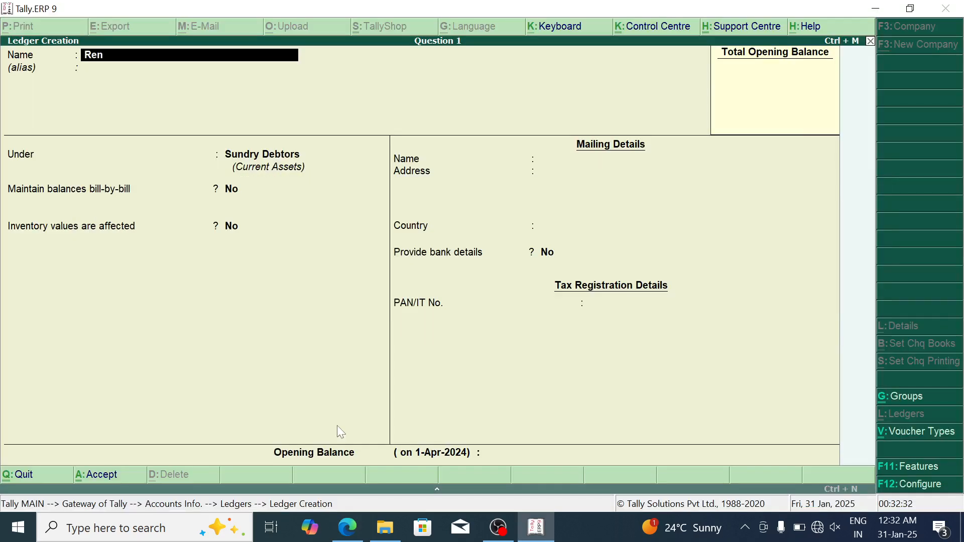
text(t AC)
key(Return)
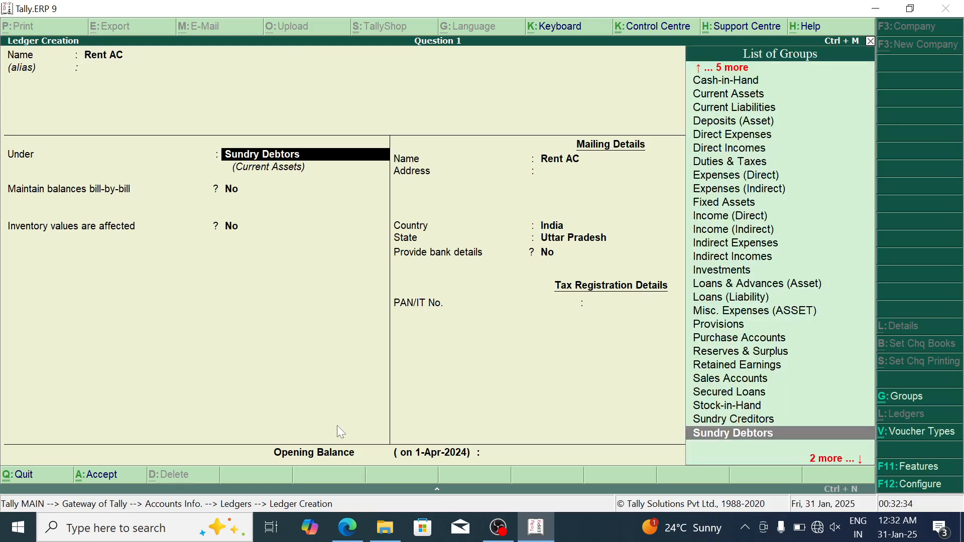
Step: Place the Rent AC ledger under Indirect Expenses, keep the remaining default settings, and save it
text(Ind)
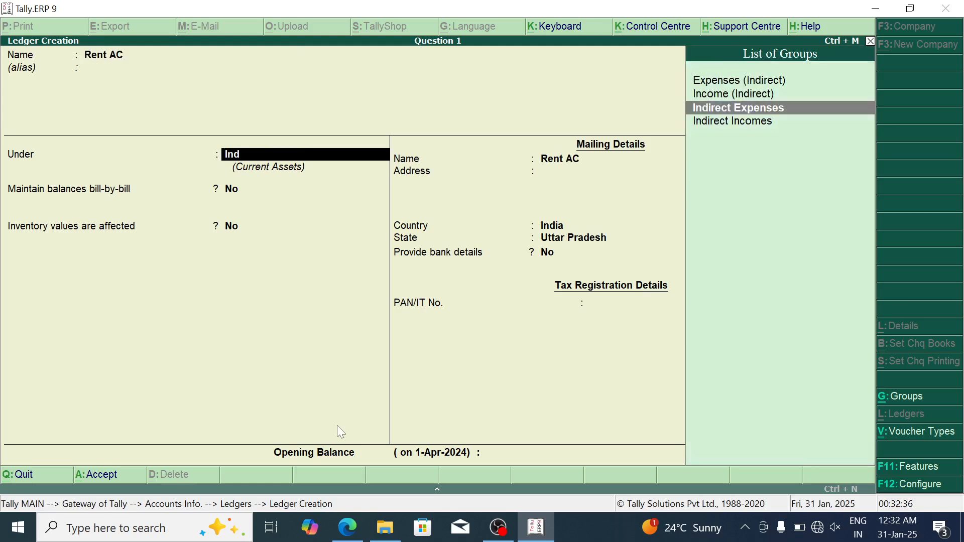
key(Return)
key(Return)
key(Return)
key(Return)
key(Return)
key(Return)
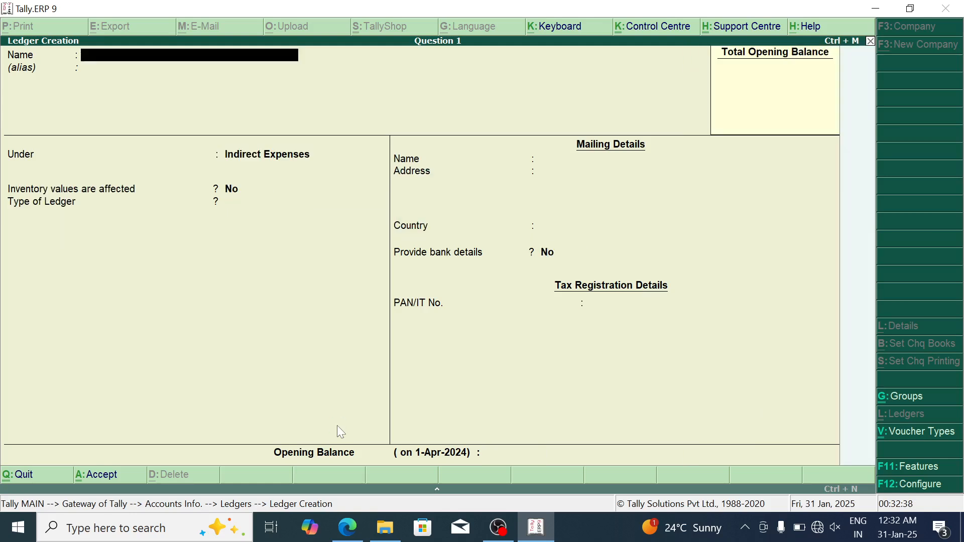
Step: Select the sundry expenses wording in entry 14 of the PDF in Microsoft Edge, and return to Tally.ERP 9
key(alt+Tab)
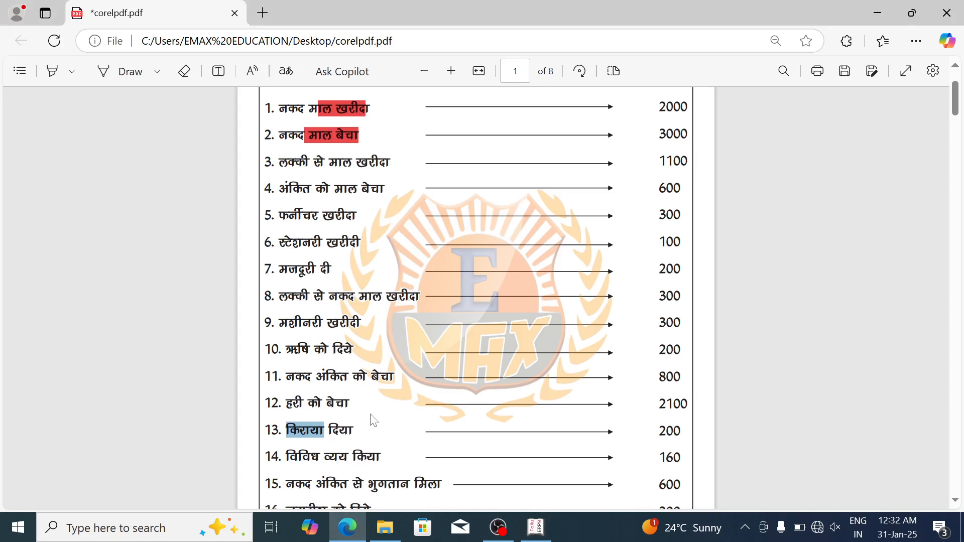
scroll(374, 421, down, 1)
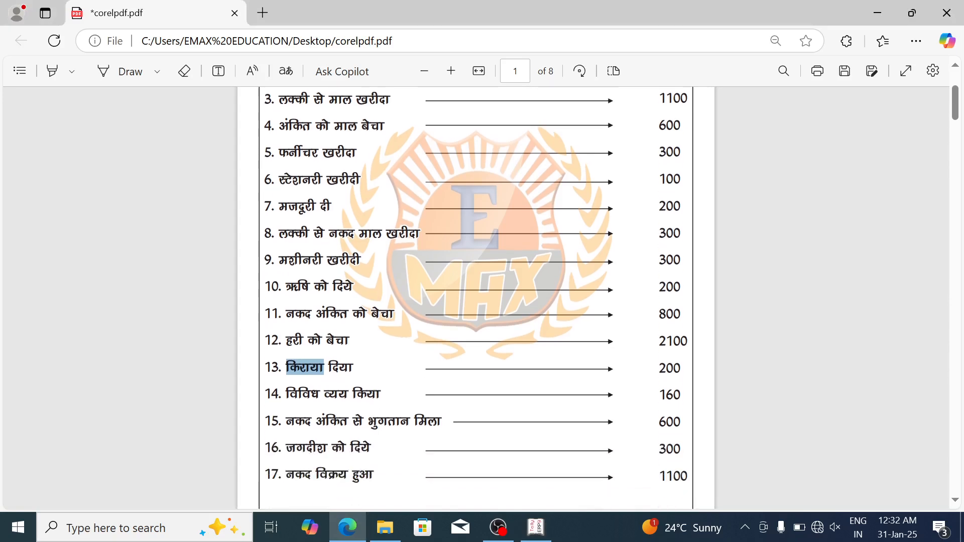
drag(286, 394, 347, 394)
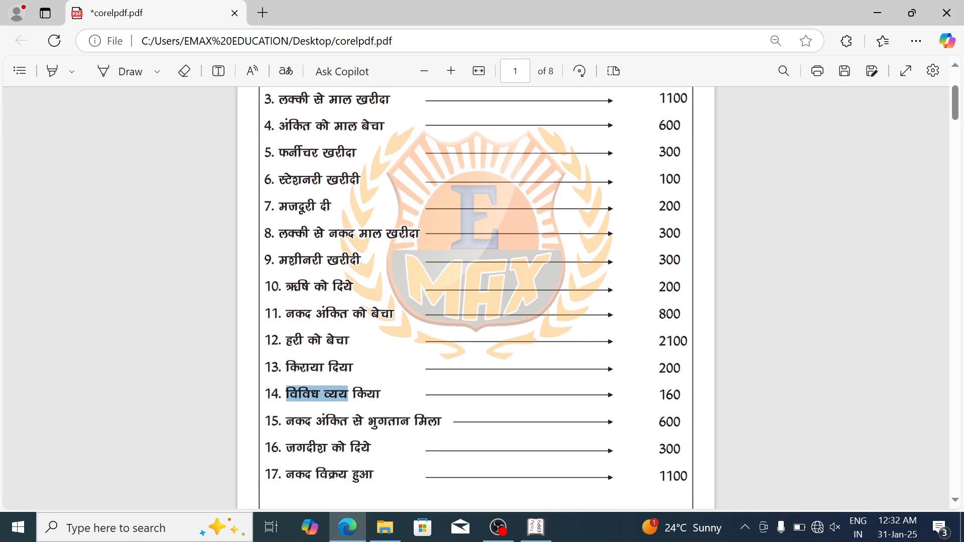
click(360, 399)
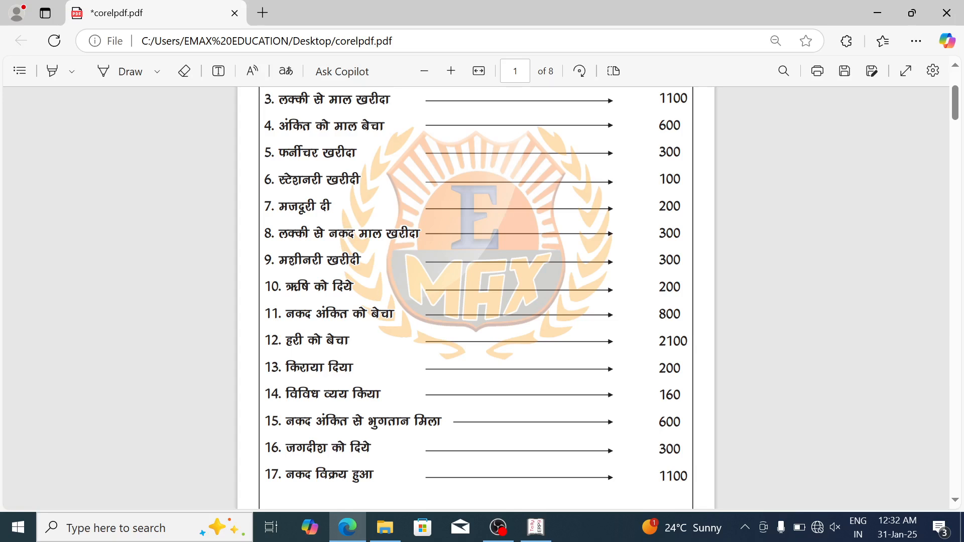
drag(287, 395, 348, 394)
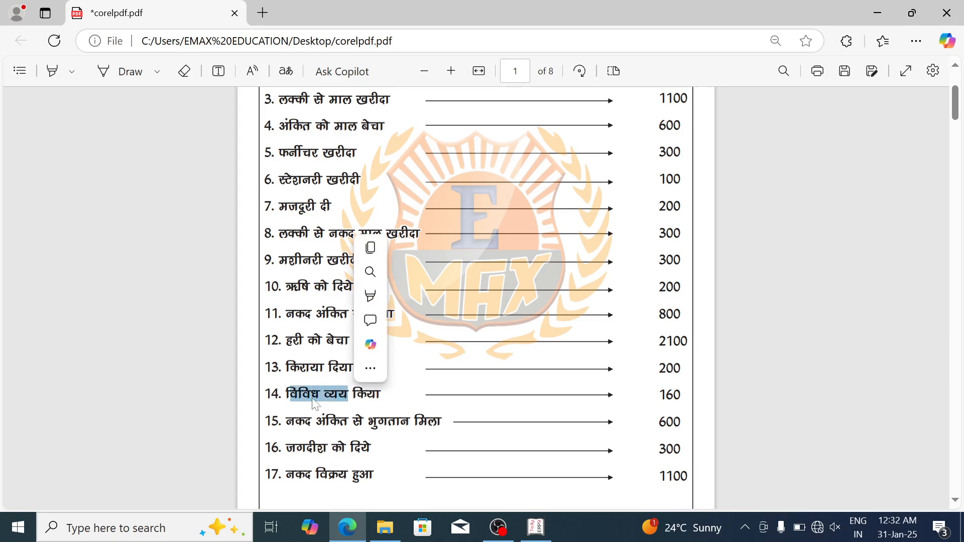
key(alt+Tab)
text(Sundry Exo)
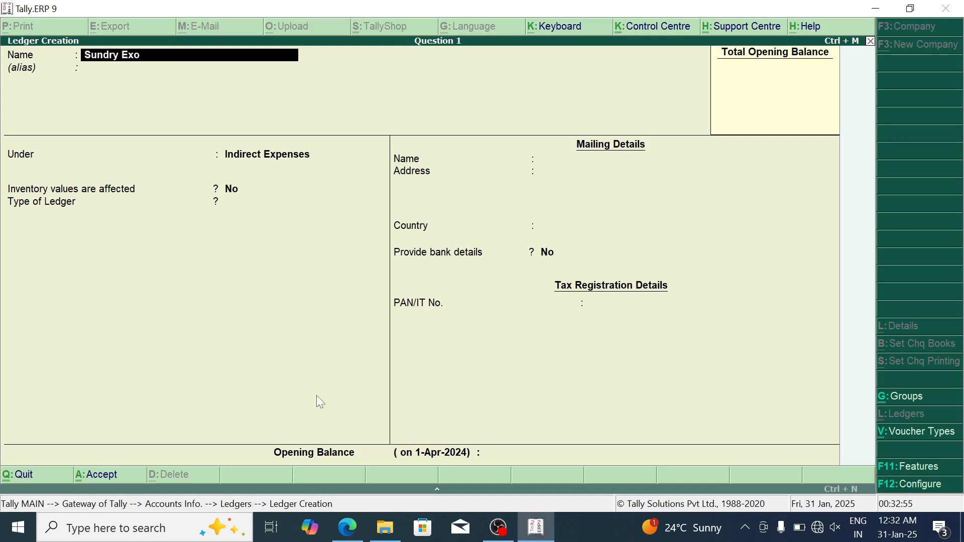
key(Return)
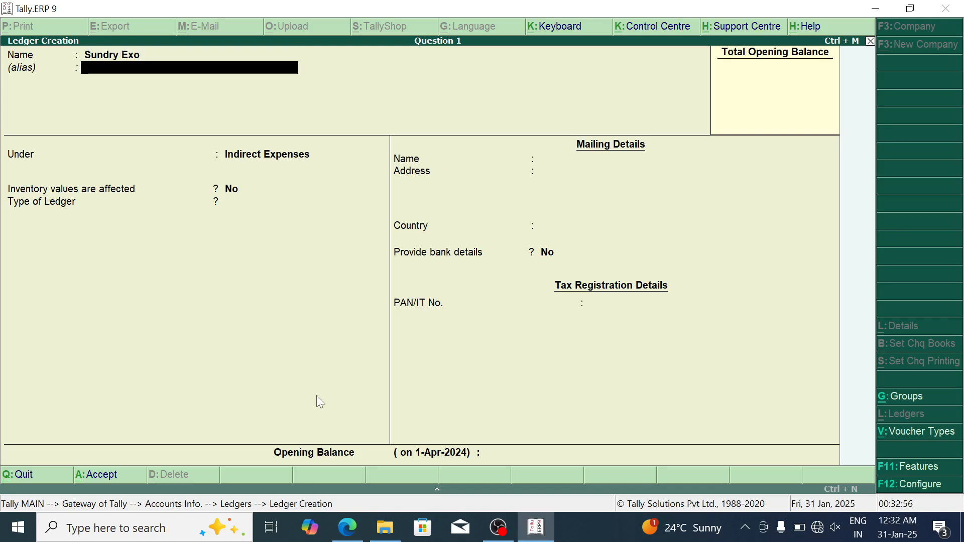
key(BackSpace)
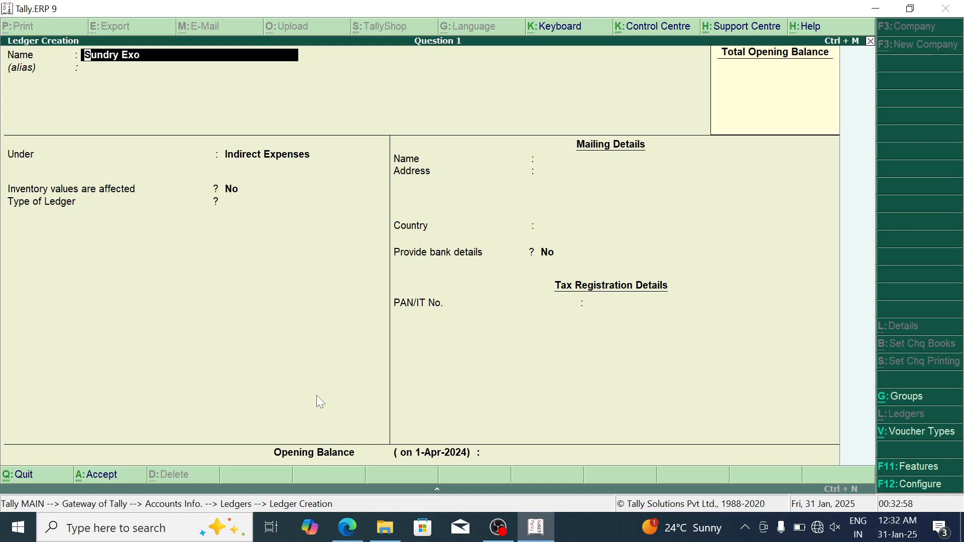
key(Escape)
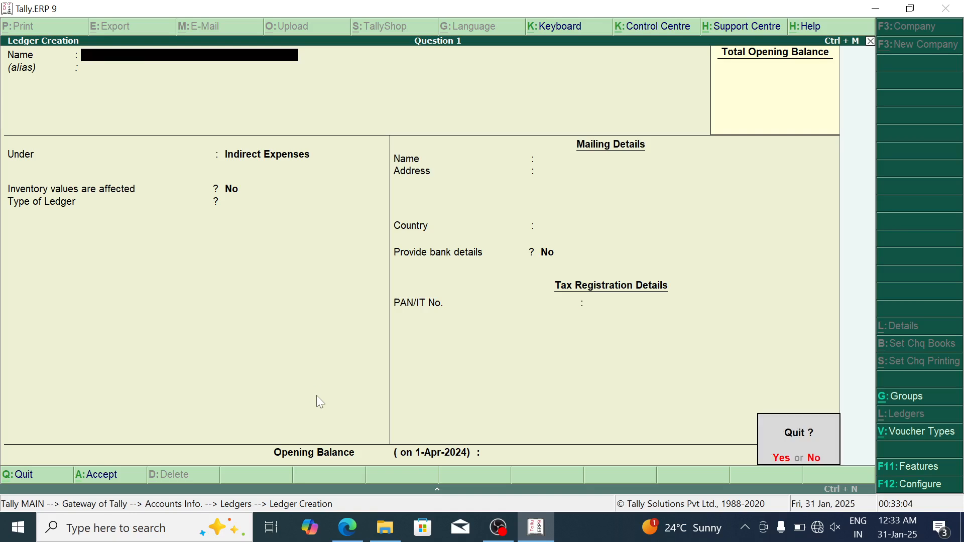
key(y)
key(Return)
Step: Create a ledger named Sundry Exp under Indirect Expenses, with its type kept as Not Applicable, and save it
text(Sundry Exo)
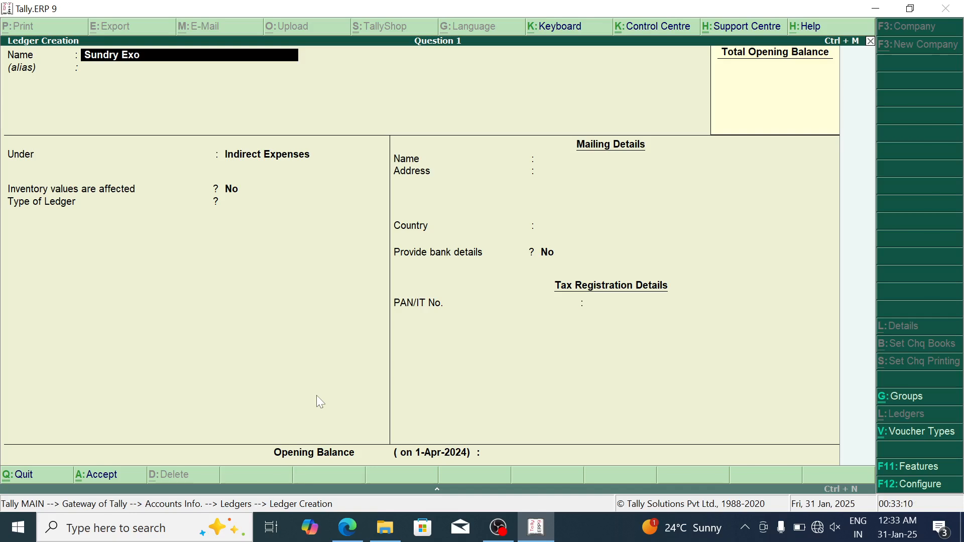
key(BackSpace)
text(p)
key(Return)
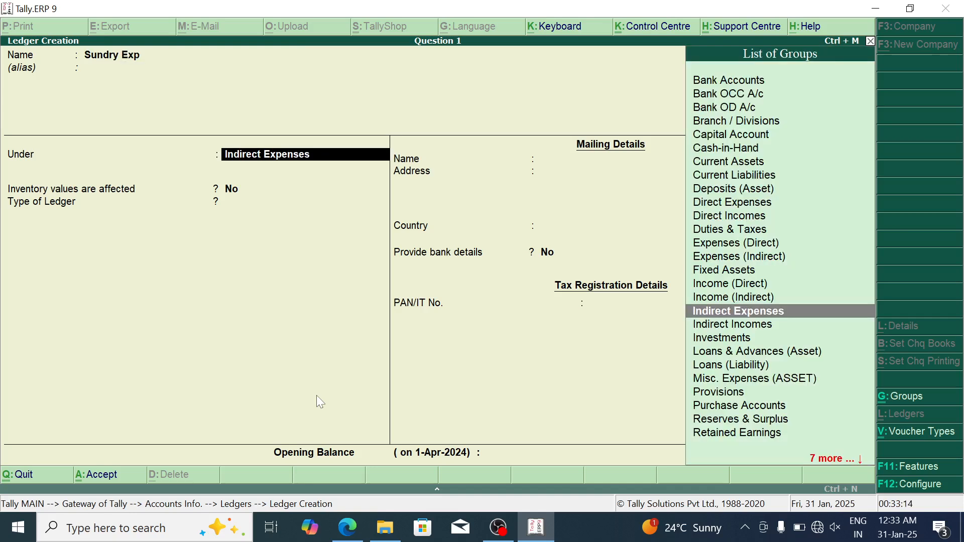
key(Return)
key(Return)
key(Return)
key(Return)
key(Return)
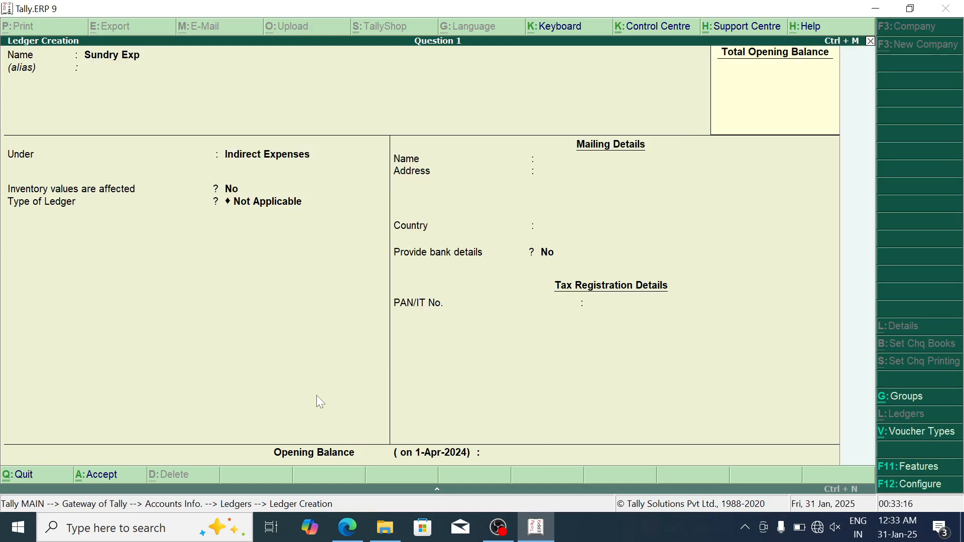
Step: Switch to the PDF in Microsoft Edge and examine the cash term and party name in entry 15 against entry 4
key(alt+Tab)
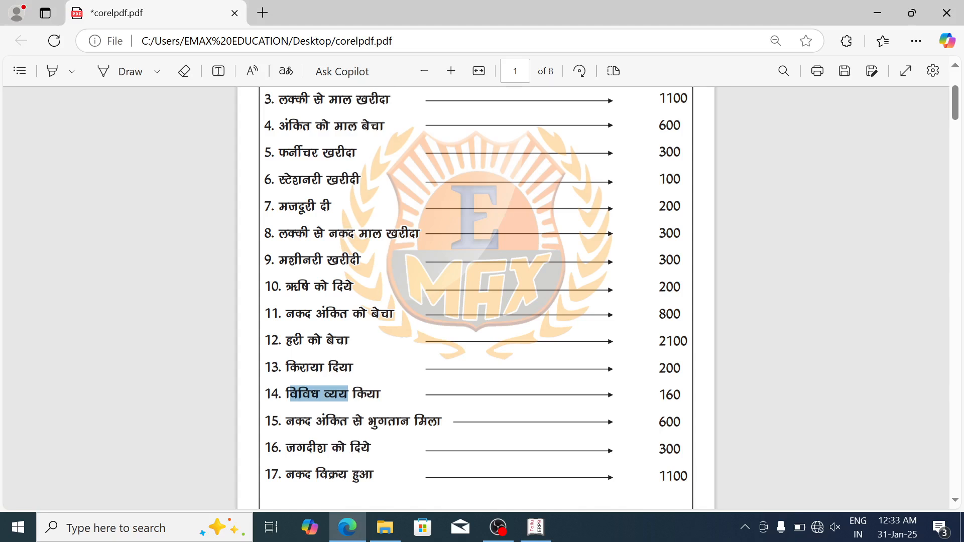
drag(286, 422, 310, 426)
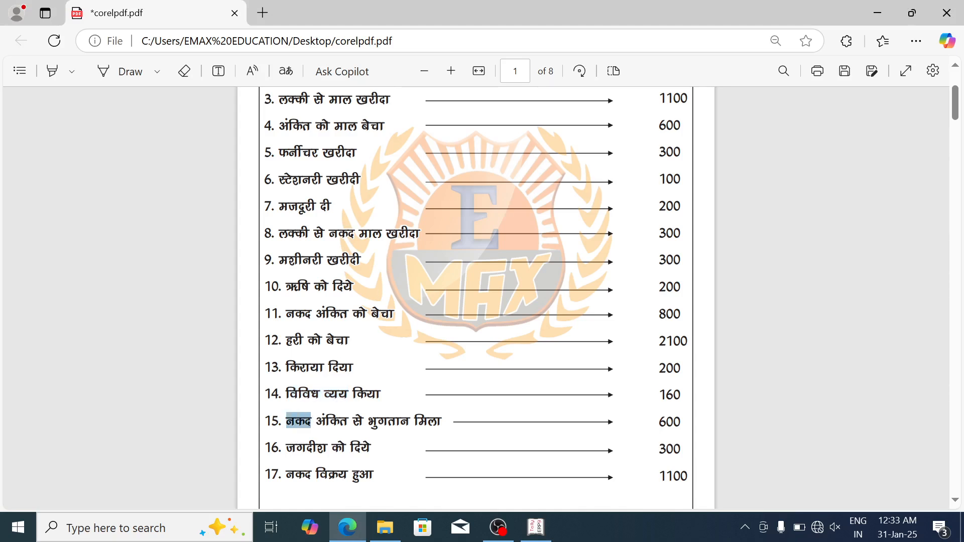
click(323, 426)
drag(315, 424, 348, 424)
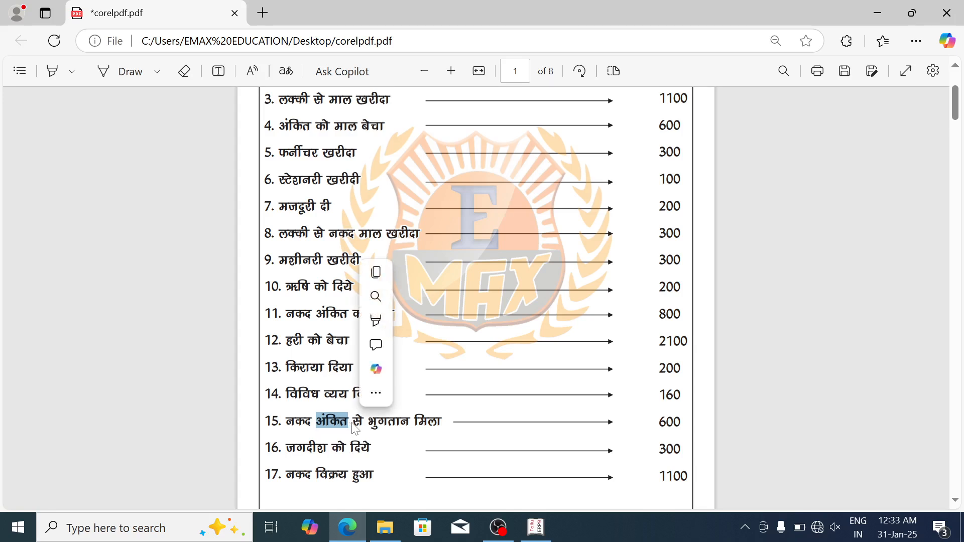
click(413, 428)
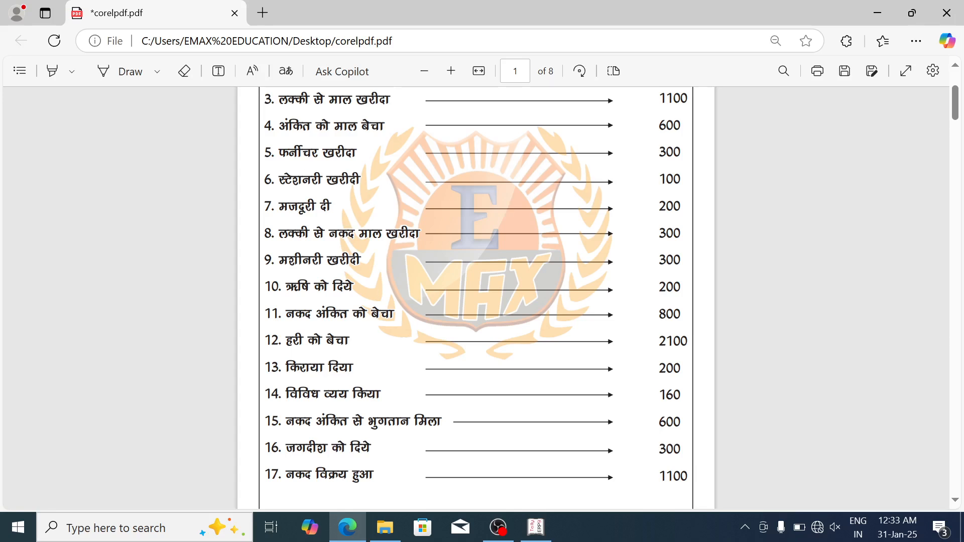
drag(311, 127, 271, 126)
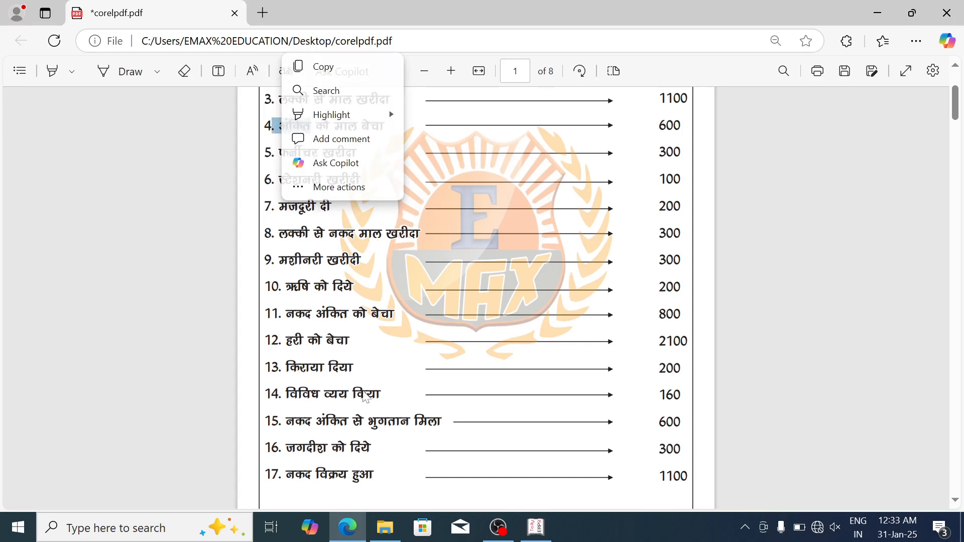
click(362, 392)
click(362, 391)
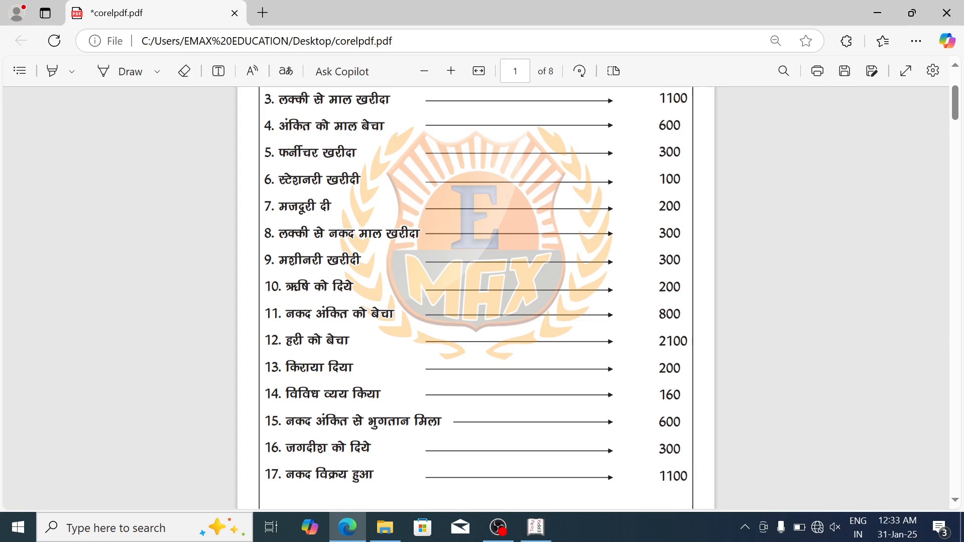
Step: Select the party's name in entry 16 of the PDF, and name the new Tally.ERP 9 ledger after that party
drag(286, 447, 329, 449)
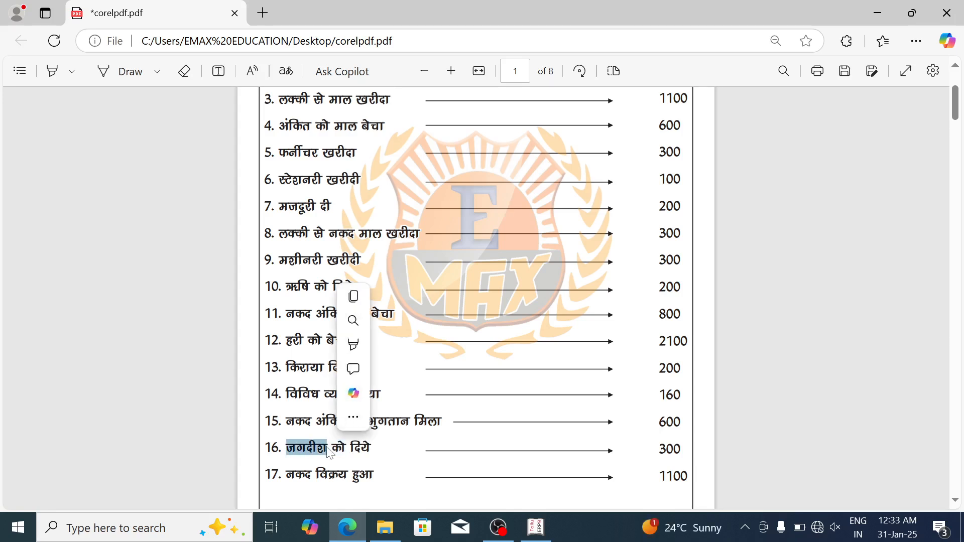
click(373, 453)
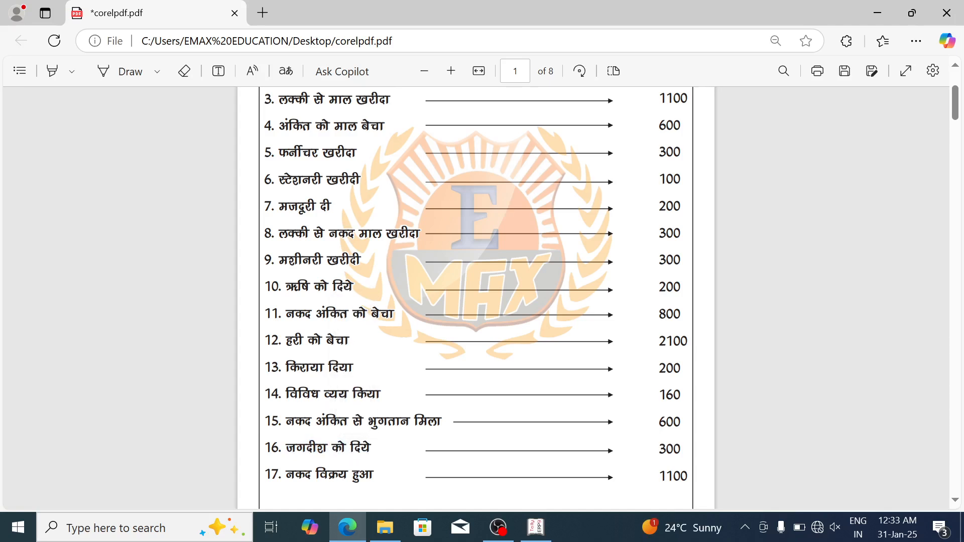
key(alt+Tab)
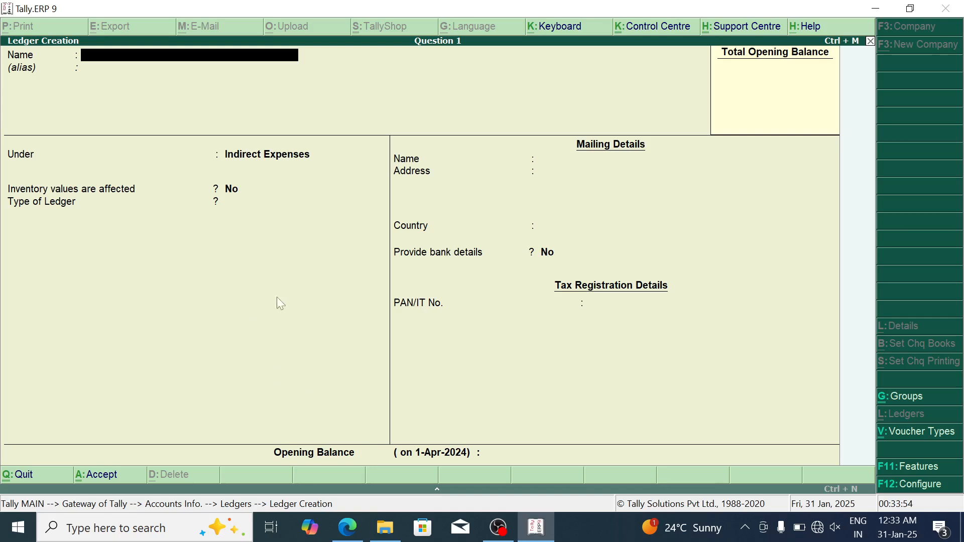
text(Jagdish)
key(Return)
key(Return)
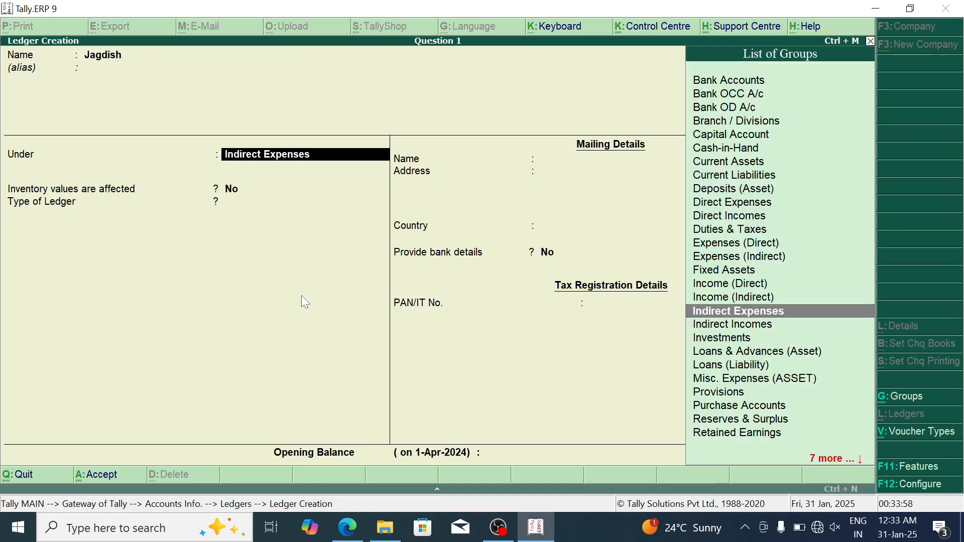
Step: Place the entry 16 party's ledger under Sundry Creditors, keep the default details, and save it
text(Sun)
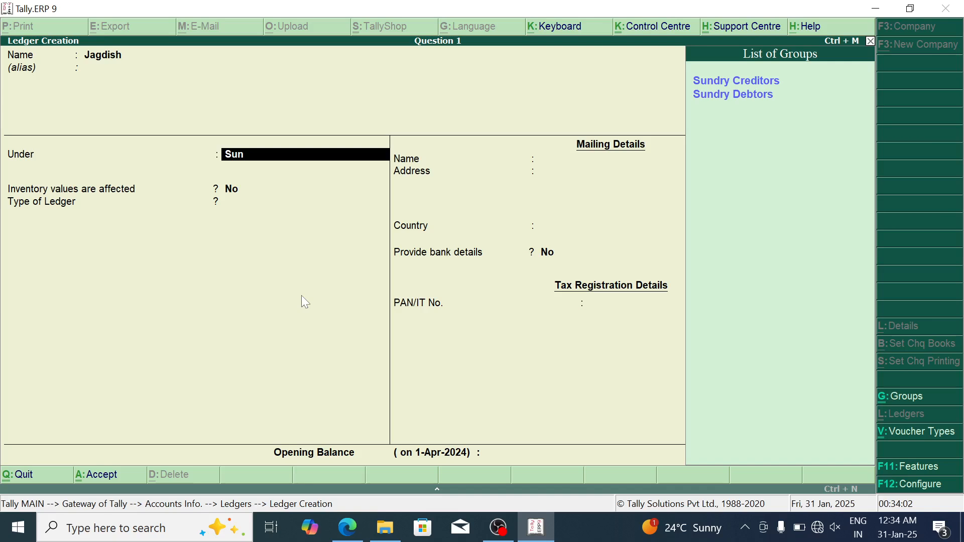
key(Down)
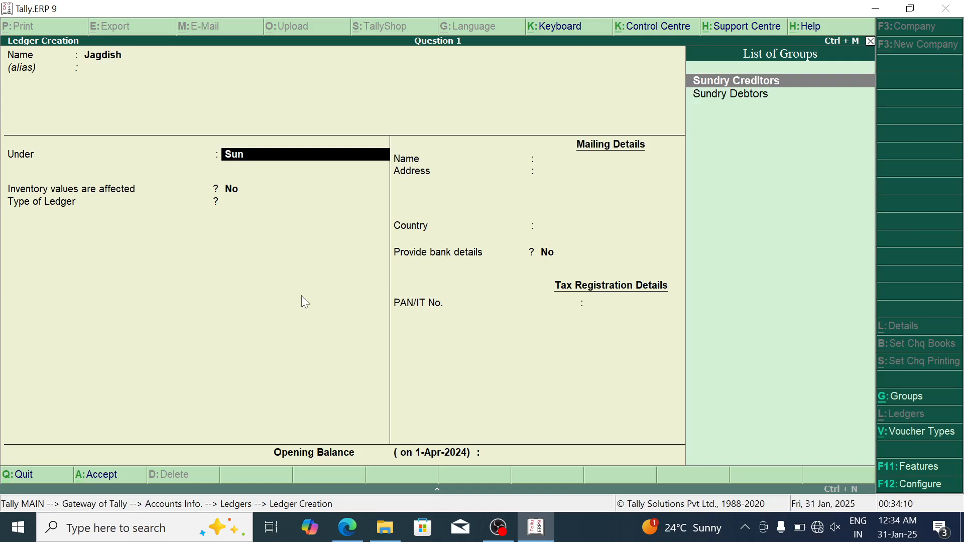
key(Down)
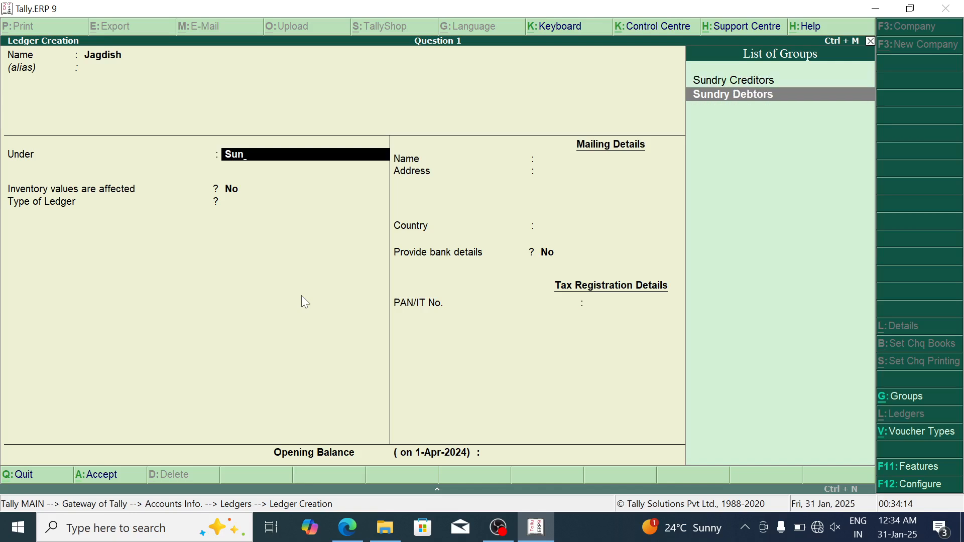
key(Up)
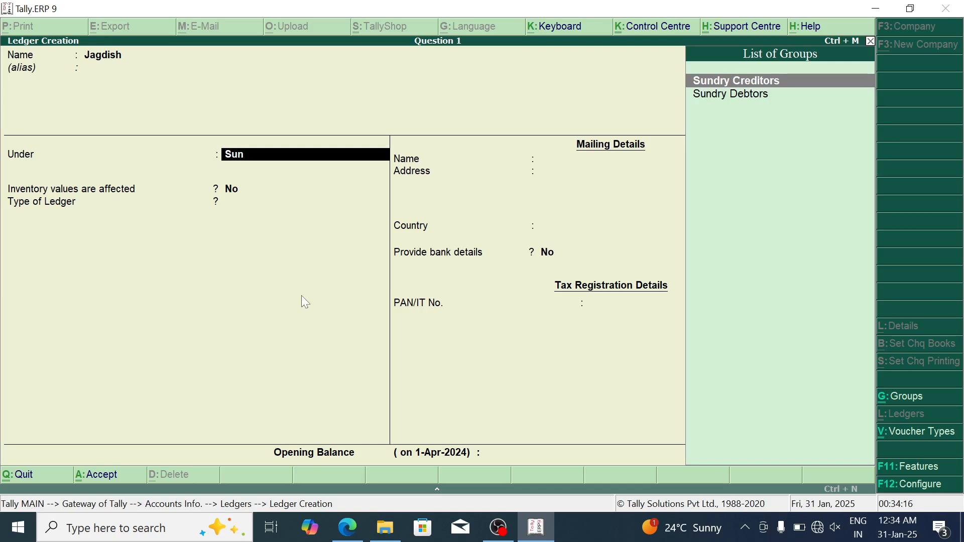
key(Return)
key(Return)
key(Return)
key(Return)
key(Return)
key(Return)
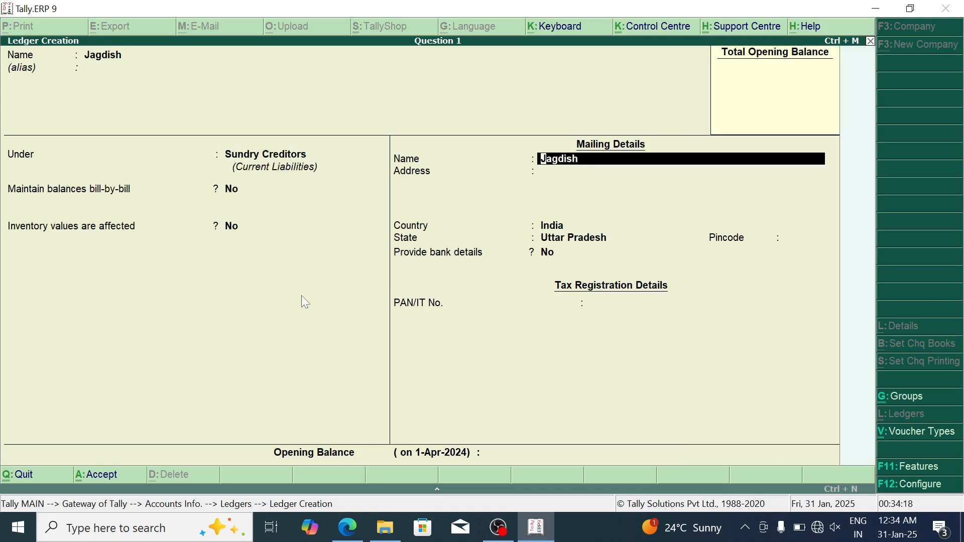
key(Return)
key(Return)
key(Return)
key(Return)
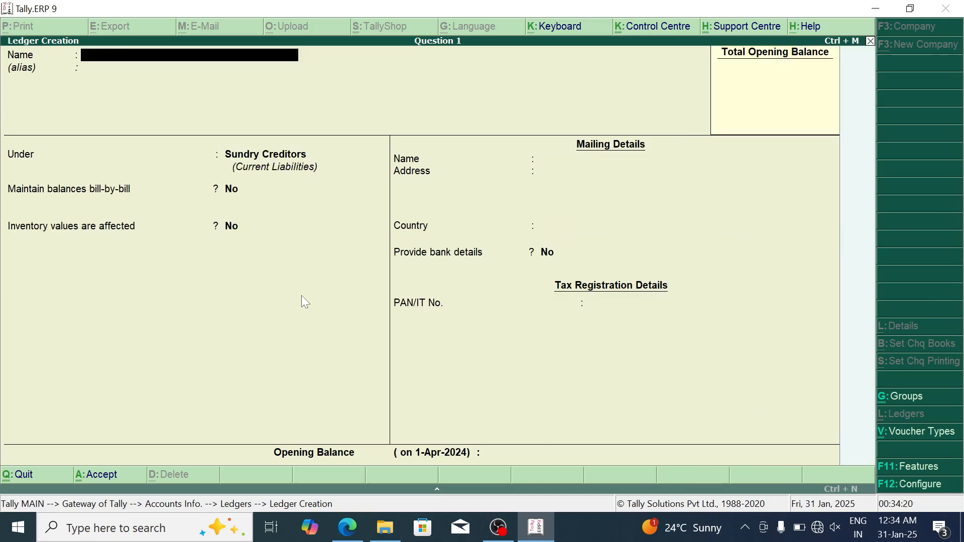
Step: Switch to the PDF in Microsoft Edge, examine entry 17's cash term against the earlier entries, and return to Tally.ERP 9
key(alt+Tab)
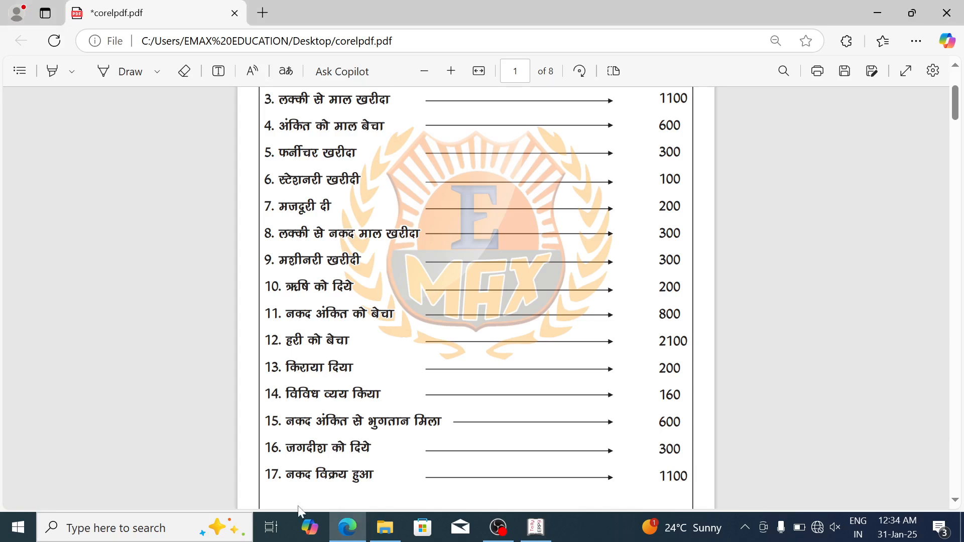
drag(286, 475, 312, 477)
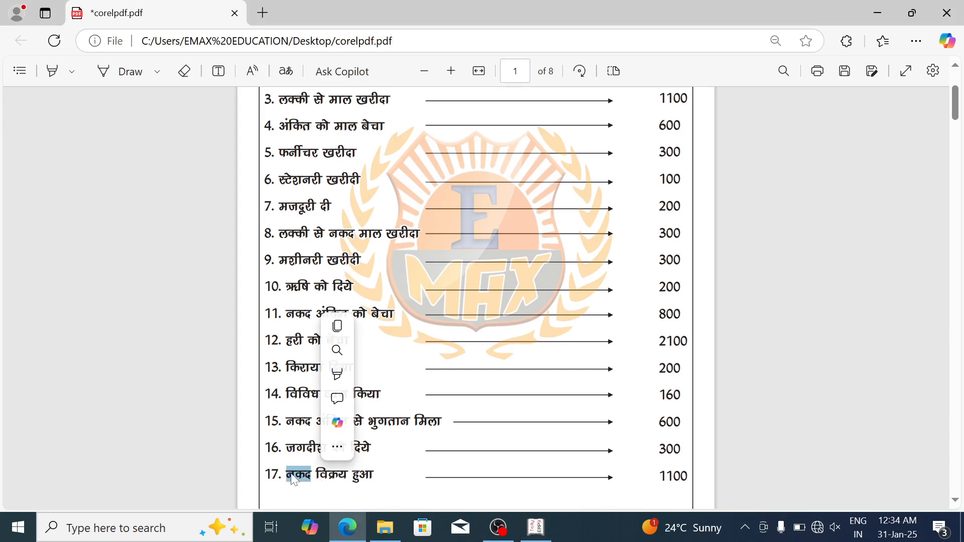
scroll(374, 462, down, 1)
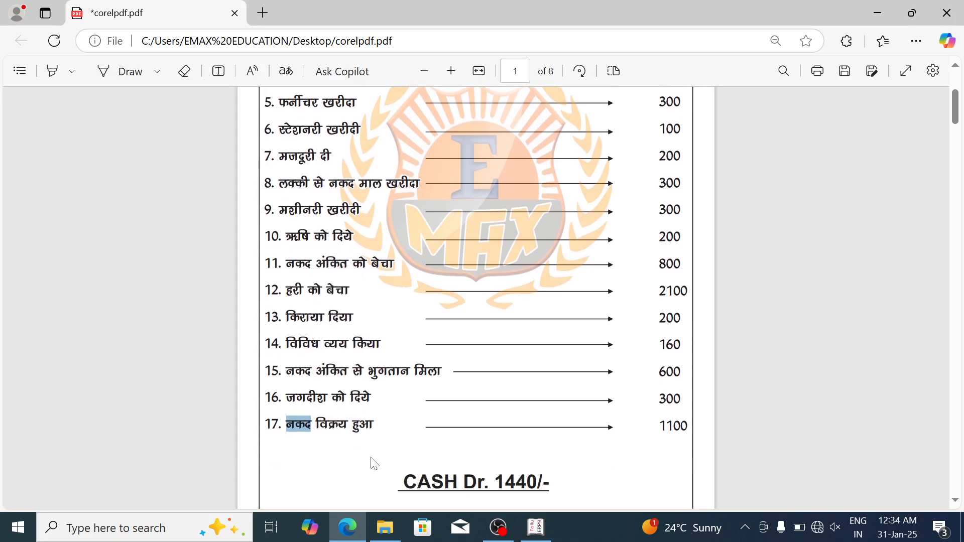
scroll(374, 463, up, 2)
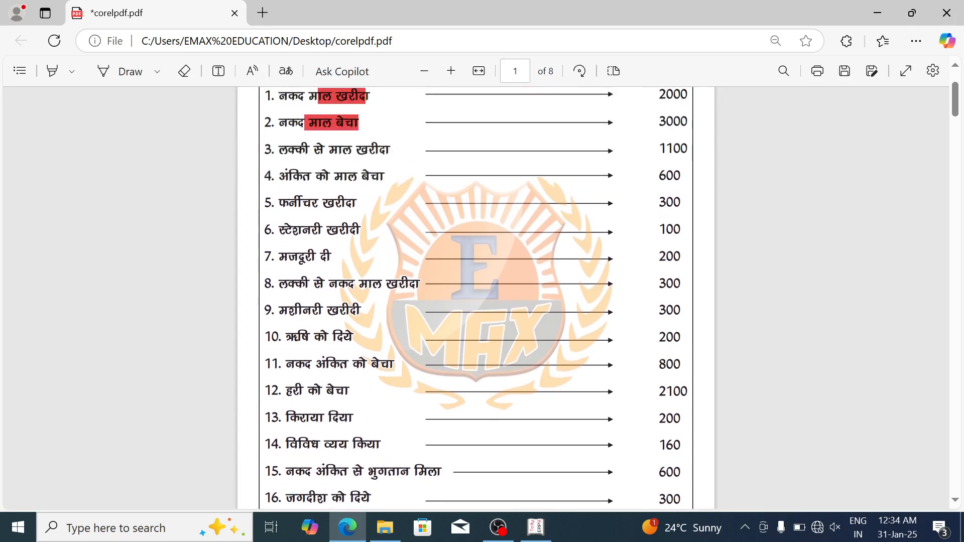
scroll(476, 299, up, 2)
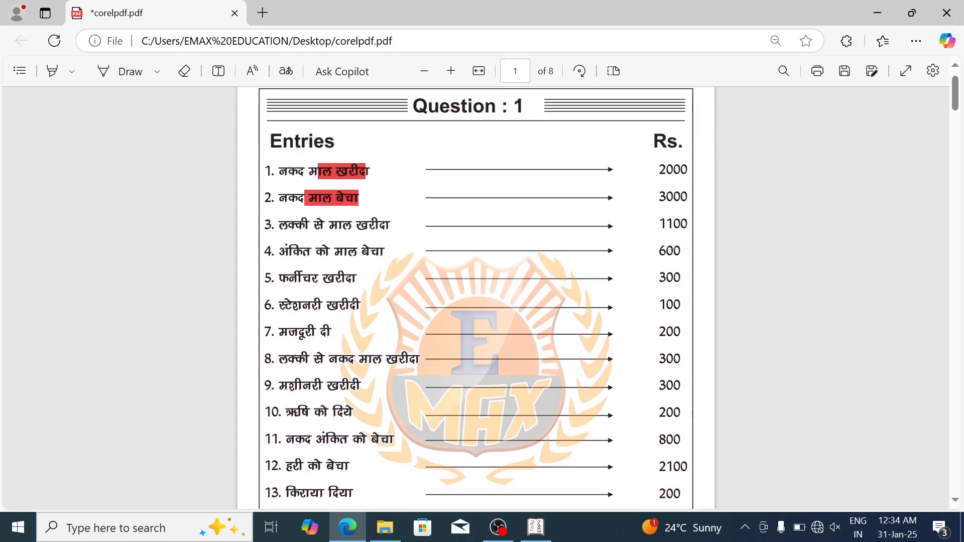
key(alt+Tab)
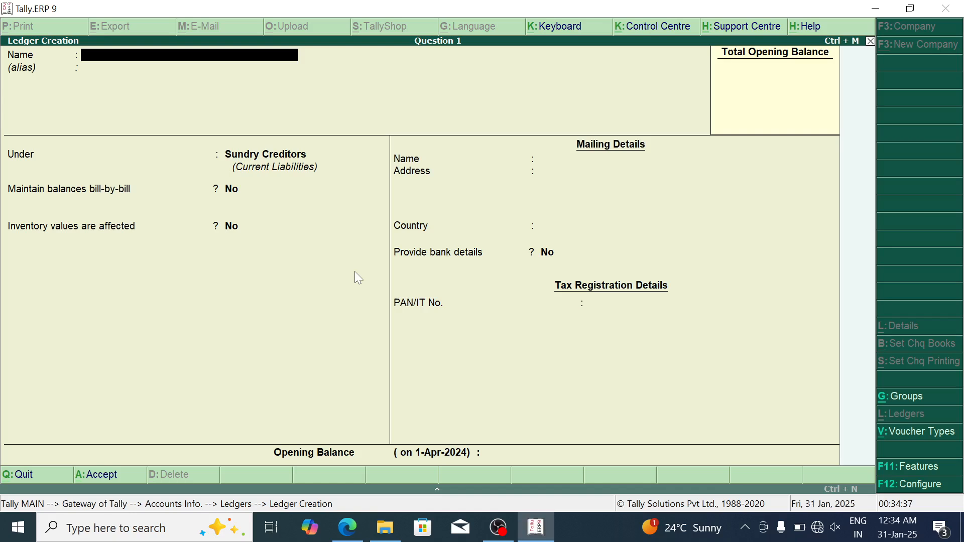
Step: Quit ledger creation, and display the entry 16 party's ledger from the list of ledgers
key(Escape)
key(y)
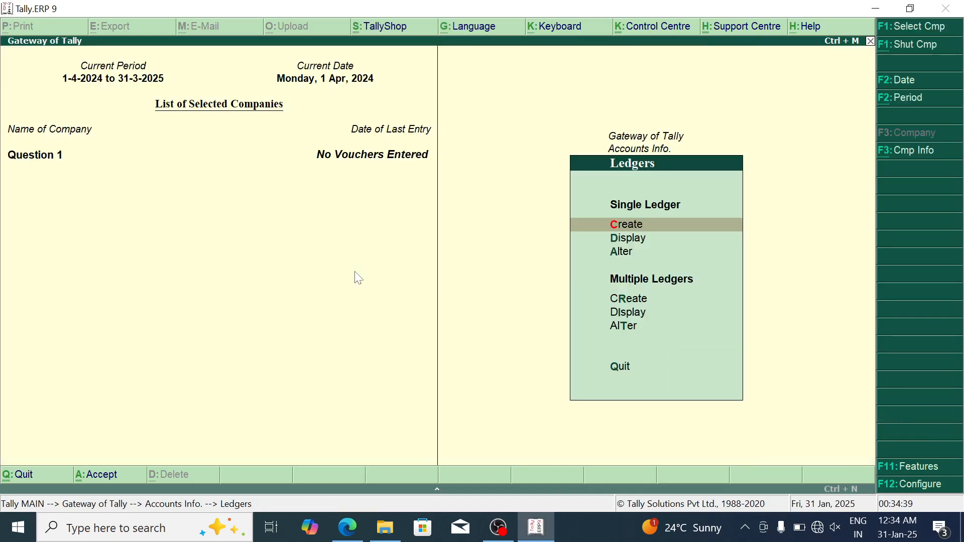
key(Down)
key(Return)
key(Down)
key(Down)
key(Down)
key(Down)
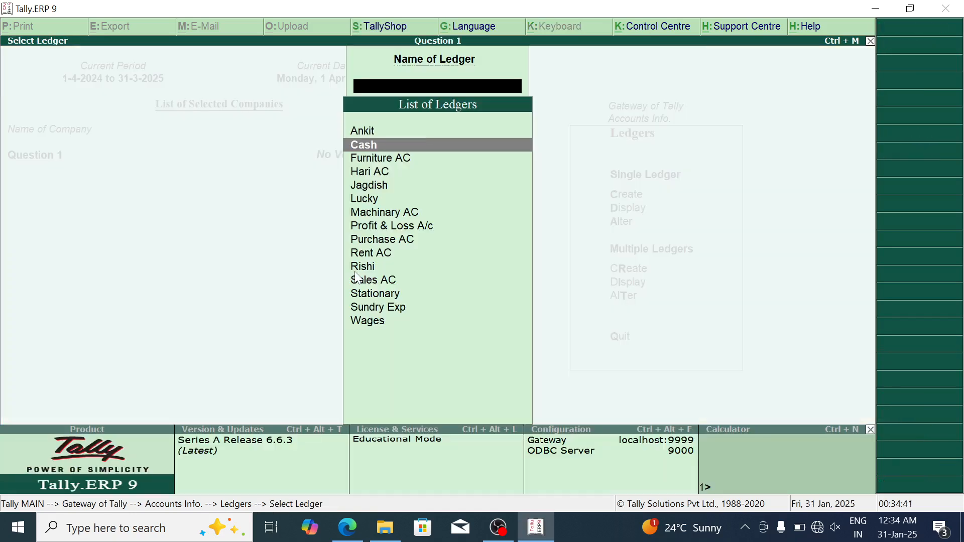
key(Return)
key(Escape)
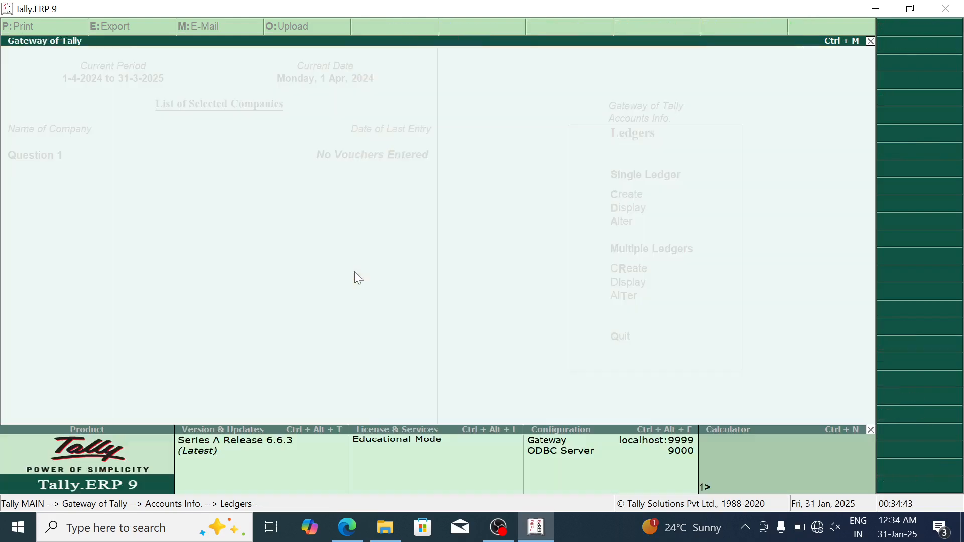
Step: Display the Purchase AC and Rent AC ledgers, and return to the Ledgers menu
key(Return)
key(Down)
key(Down)
key(Down)
key(Down)
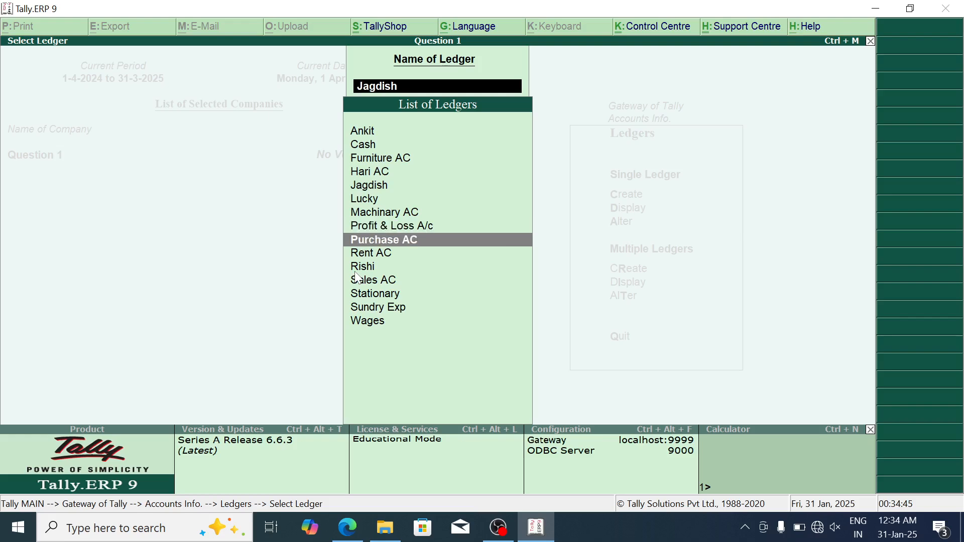
key(Return)
key(Escape)
key(Down)
key(Return)
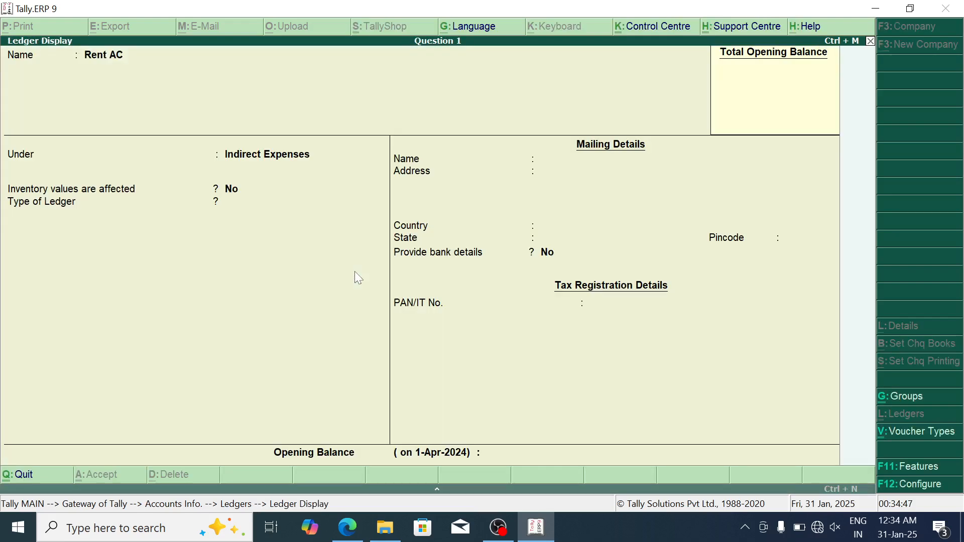
key(Escape)
key(Down)
key(Escape)
key(Return)
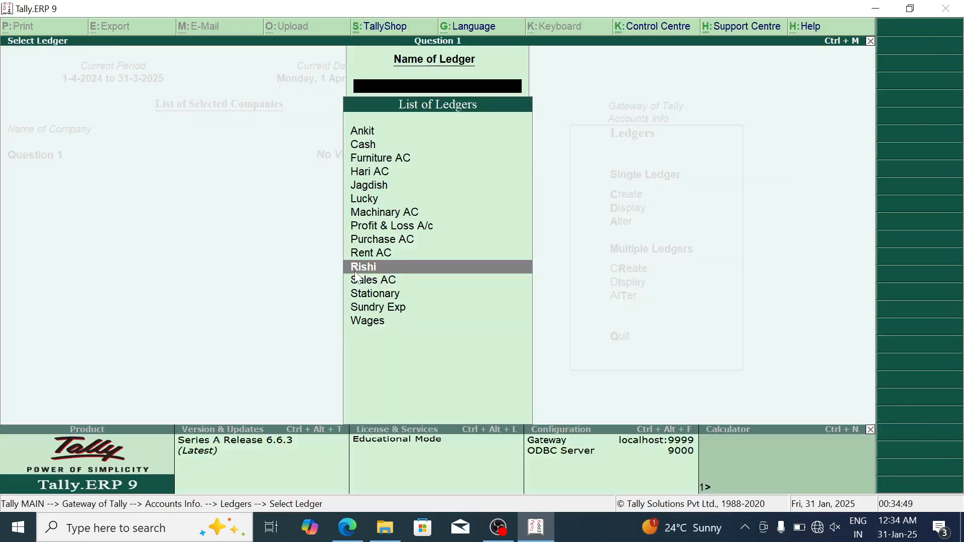
key(Escape)
Step: Open the Furniture AC ledger for alteration, close it without edits, and return to the Gateway of Tally
key(Down)
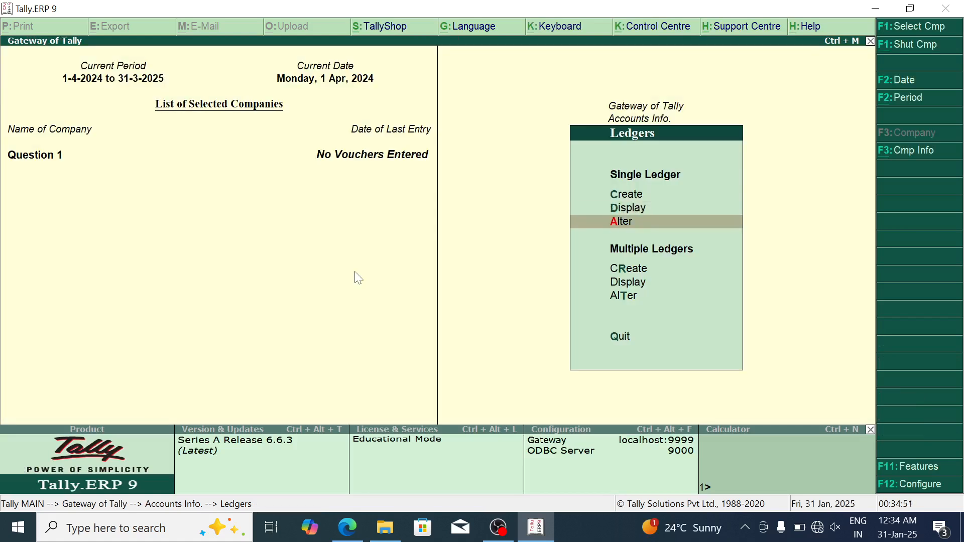
key(Return)
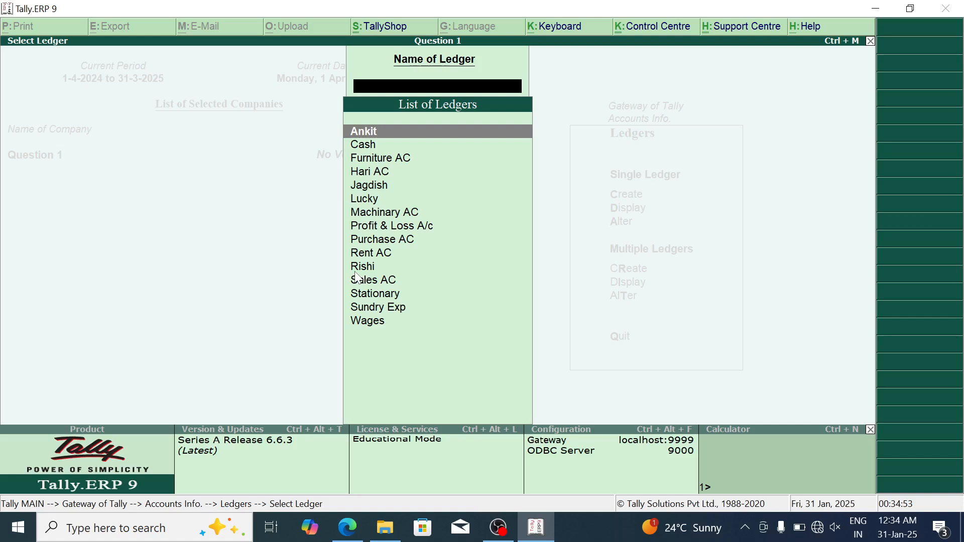
key(Down)
key(Down)
key(Down)
key(Up)
key(Up)
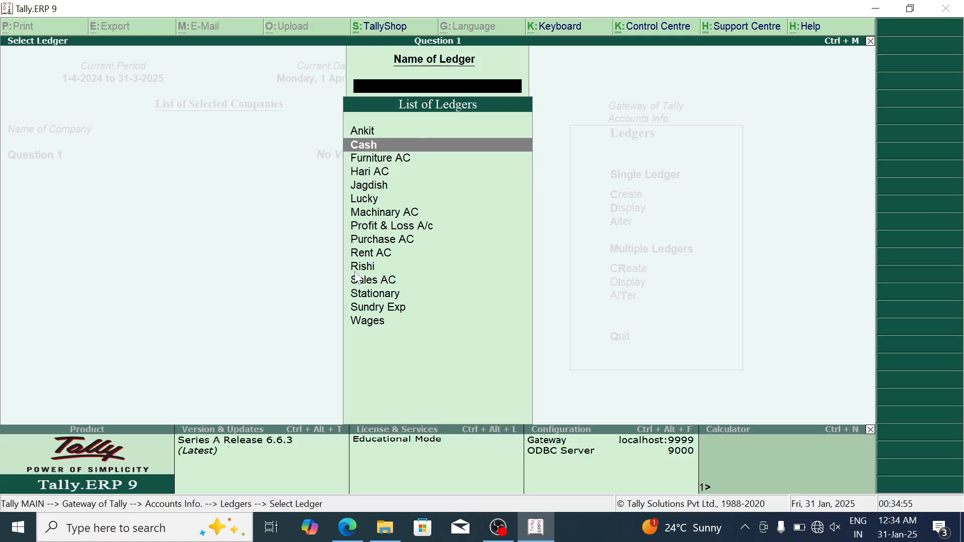
key(Down)
key(Return)
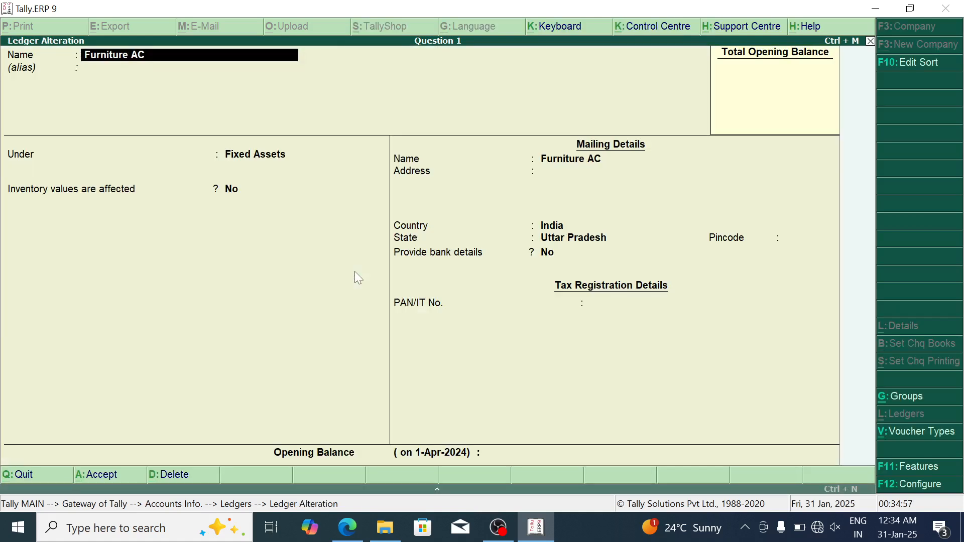
key(Escape)
key(Escape)
key(Return)
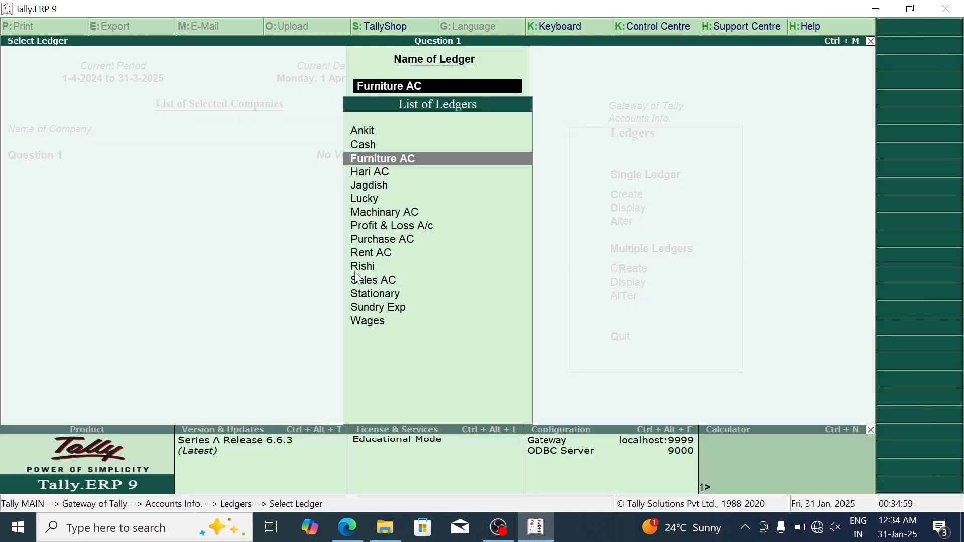
key(Escape)
key(Escape)
key(Escape)
key(Escape)
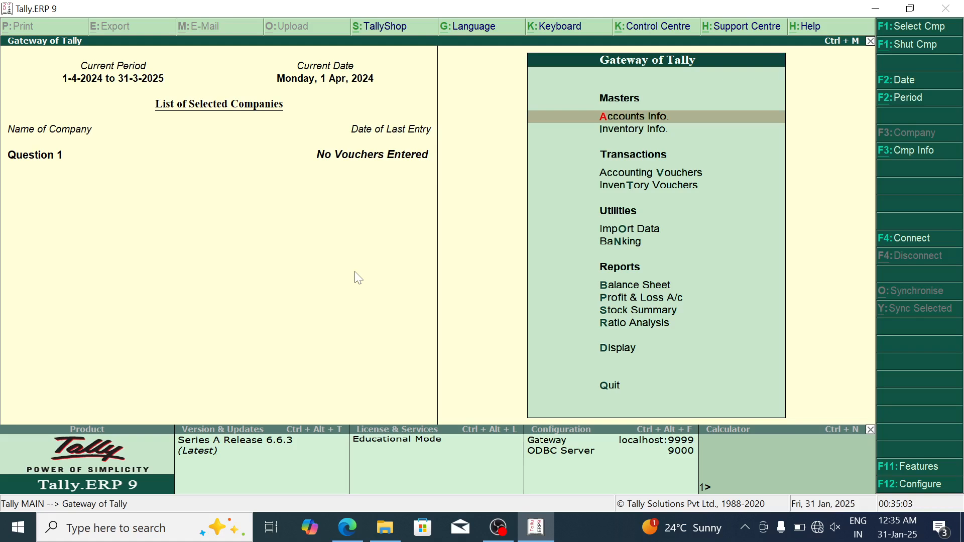
Step: Open the accounting vouchers and look through the Sales, Purchase and Contra voucher screens
key(Down)
key(Down)
key(Return)
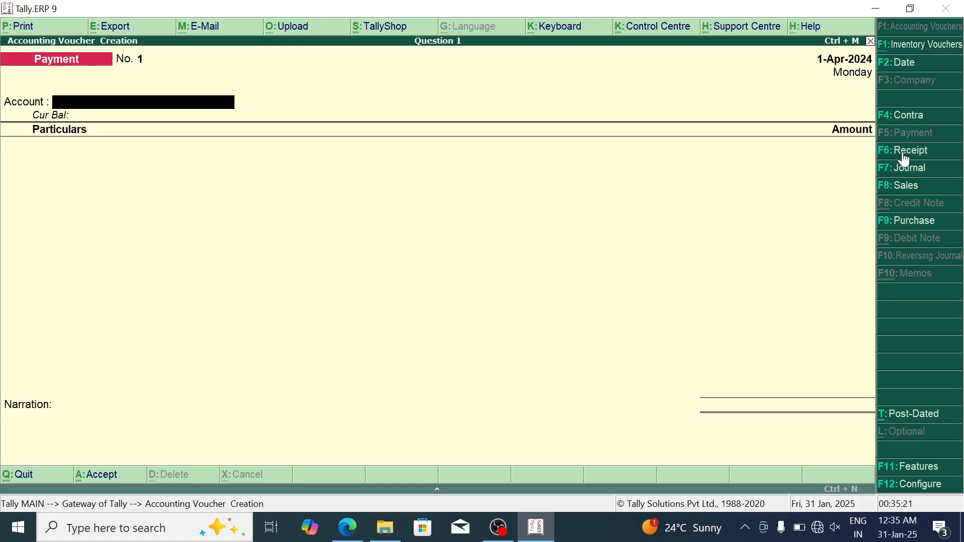
click(912, 186)
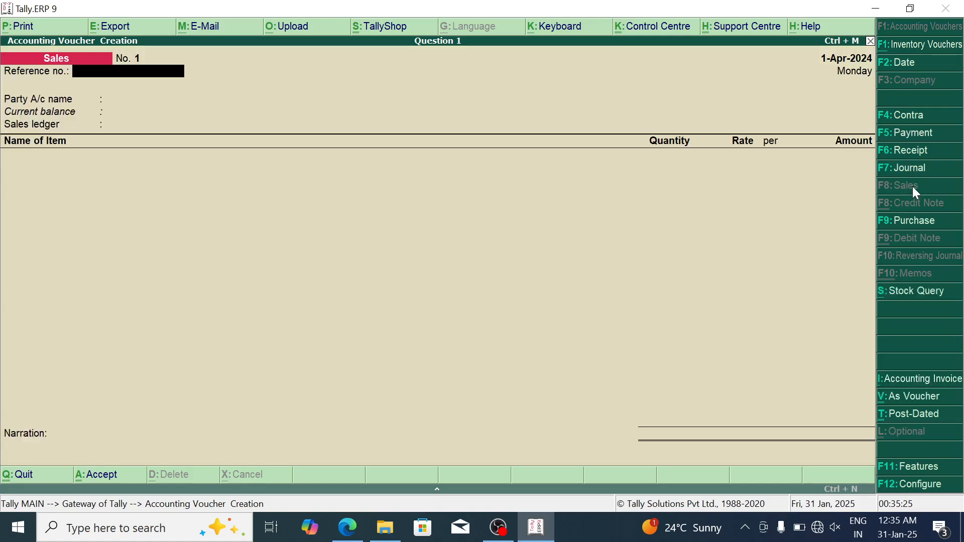
click(908, 223)
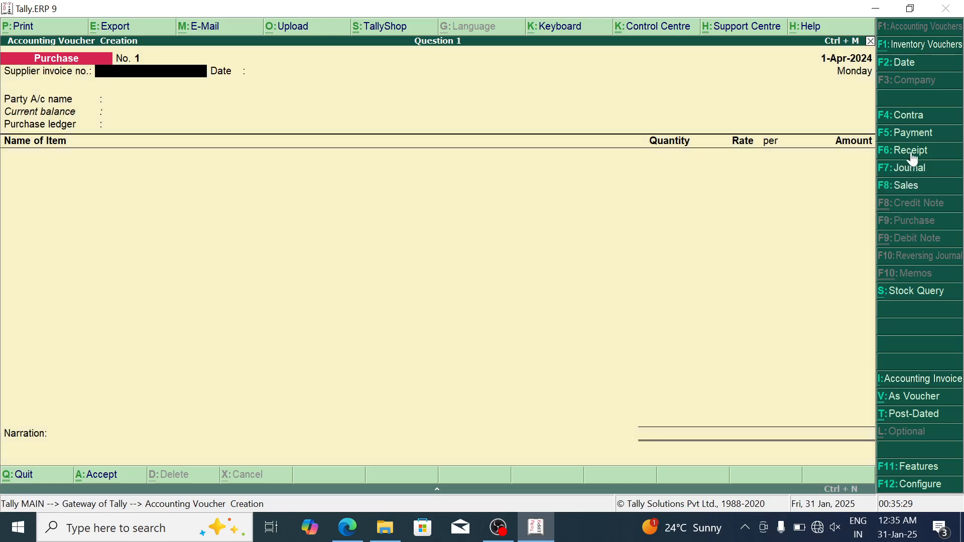
click(911, 113)
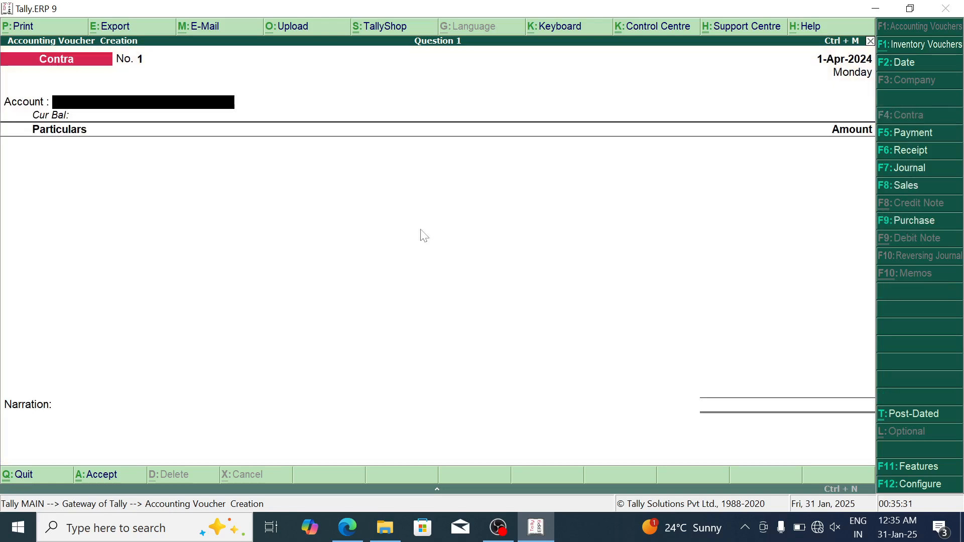
Step: Select the wording of entry 1 in the Microsoft Edge PDF, and start a Purchase entry as a voucher in Tally.ERP 9
key(alt+Tab)
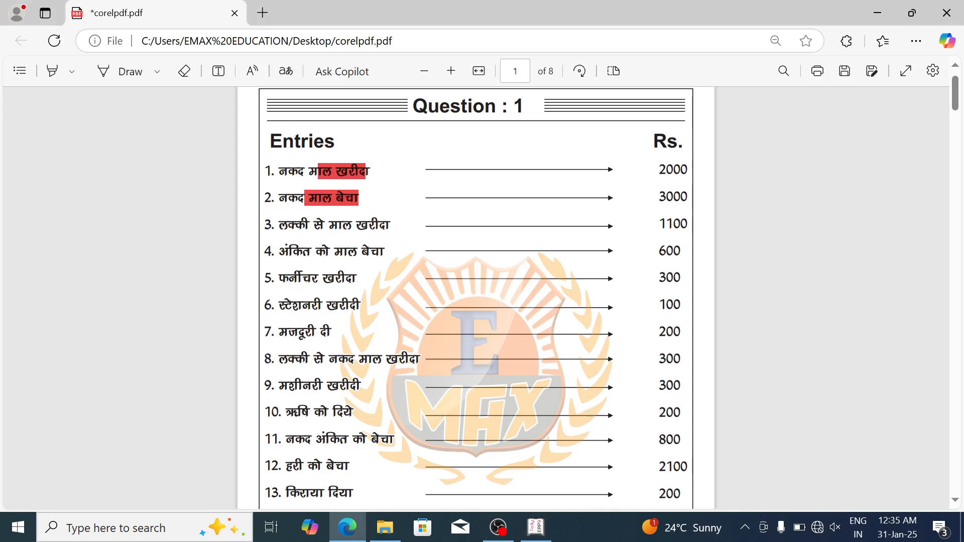
drag(279, 172, 375, 175)
key(alt+Tab)
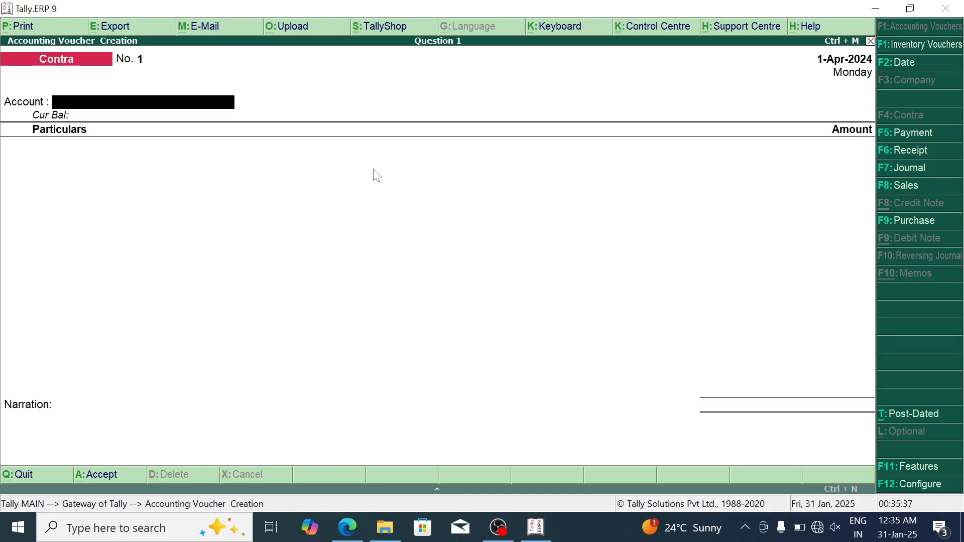
click(908, 225)
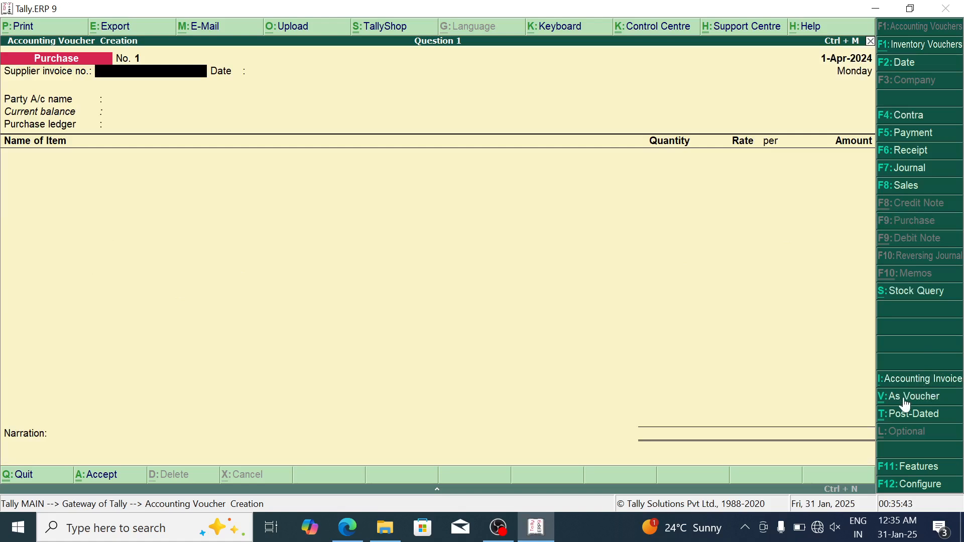
click(920, 397)
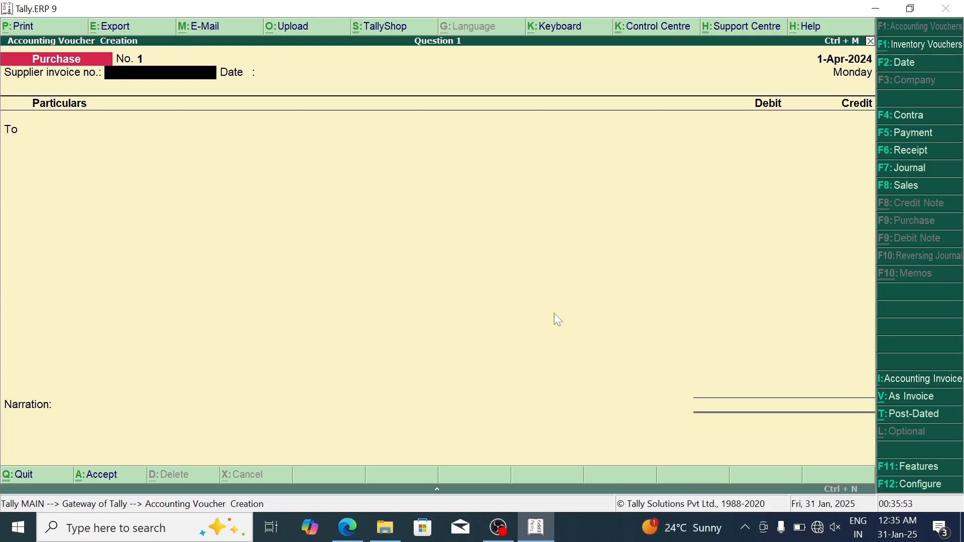
Step: Configure the Purchase voucher to use Cr/Dr instead of To/By during entry, and accept the other options as they are
click(915, 485)
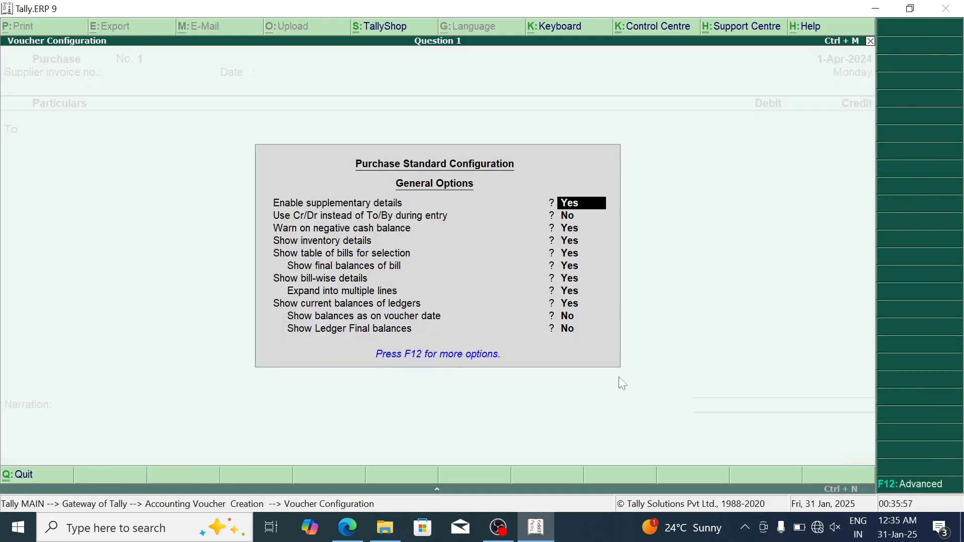
key(Return)
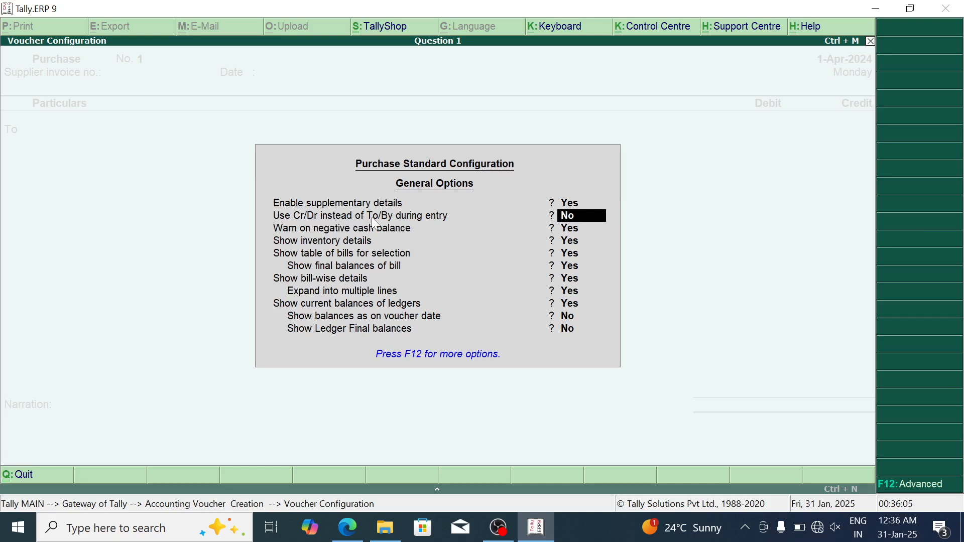
text(y)
key(Return)
key(Return)
key(Return)
key(Return)
key(Return)
key(Return)
key(Return)
key(Return)
key(Return)
key(Return)
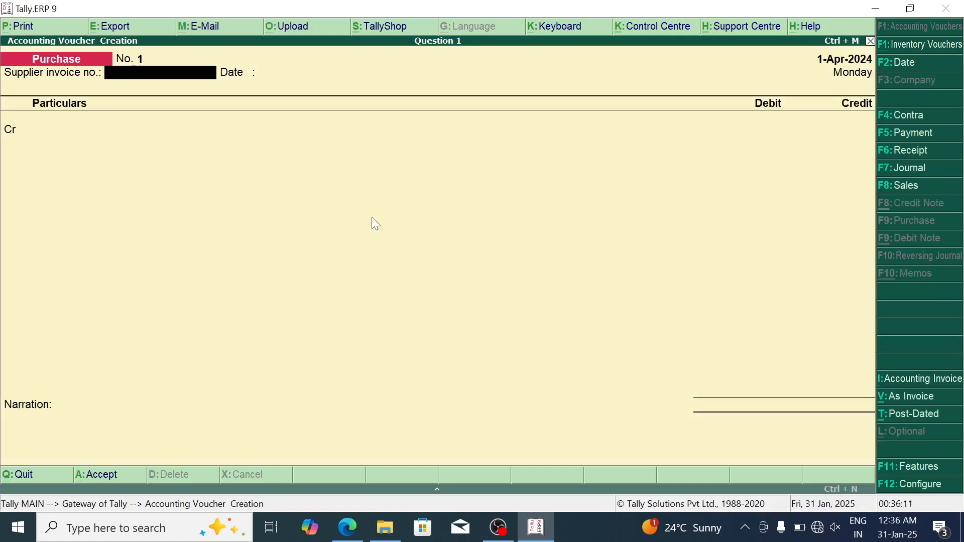
Step: Leave the Purchase voucher's supplier invoice number and date blank, and review entry 1 in the Microsoft Edge PDF
key(Return)
key(Return)
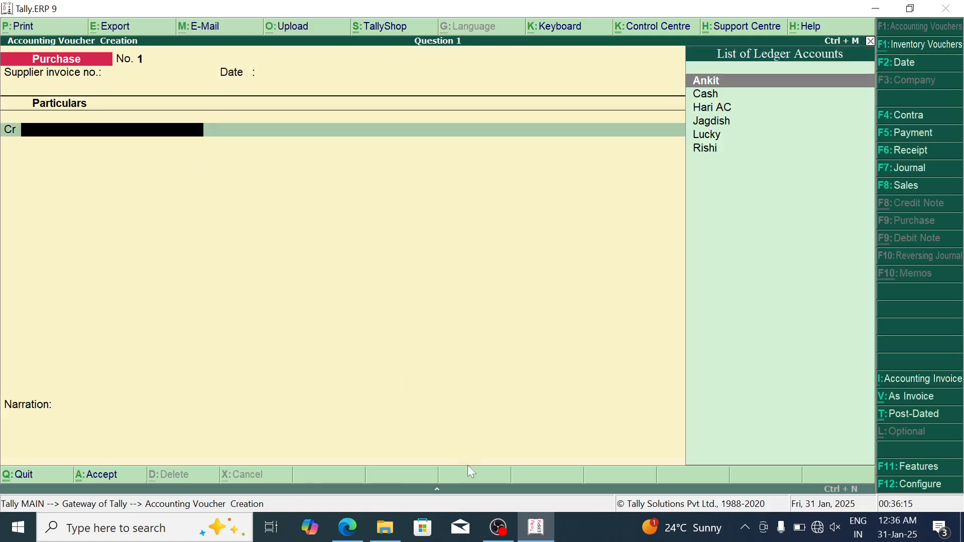
click(347, 527)
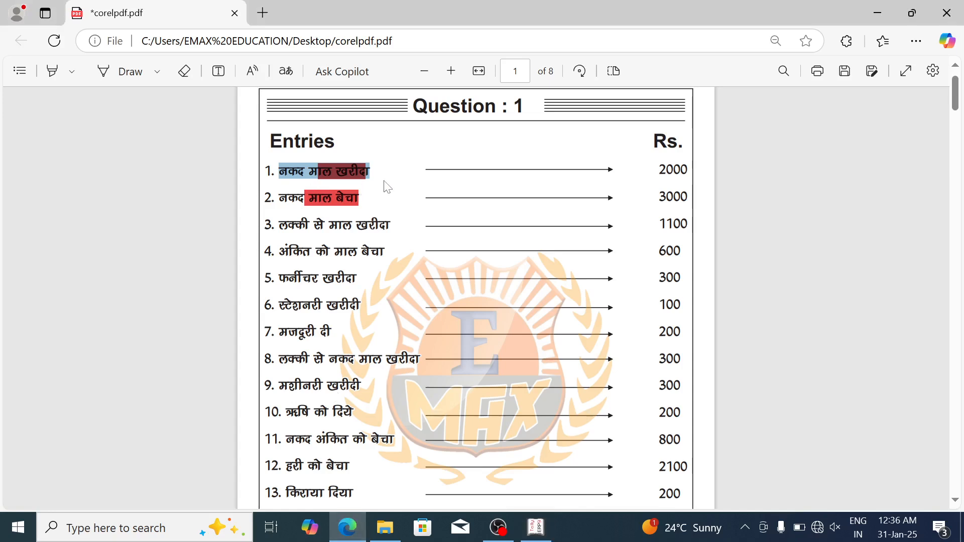
key(alt+Tab)
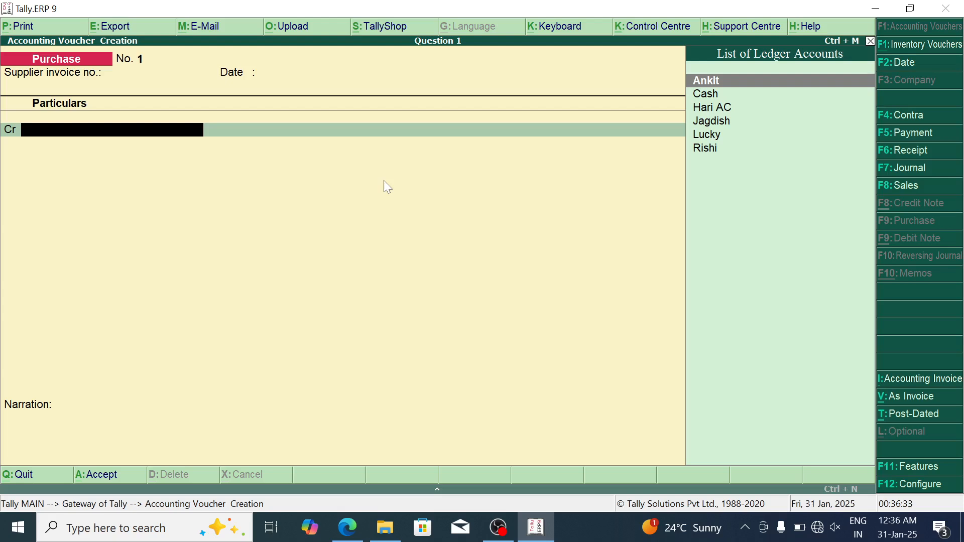
key(alt+Tab)
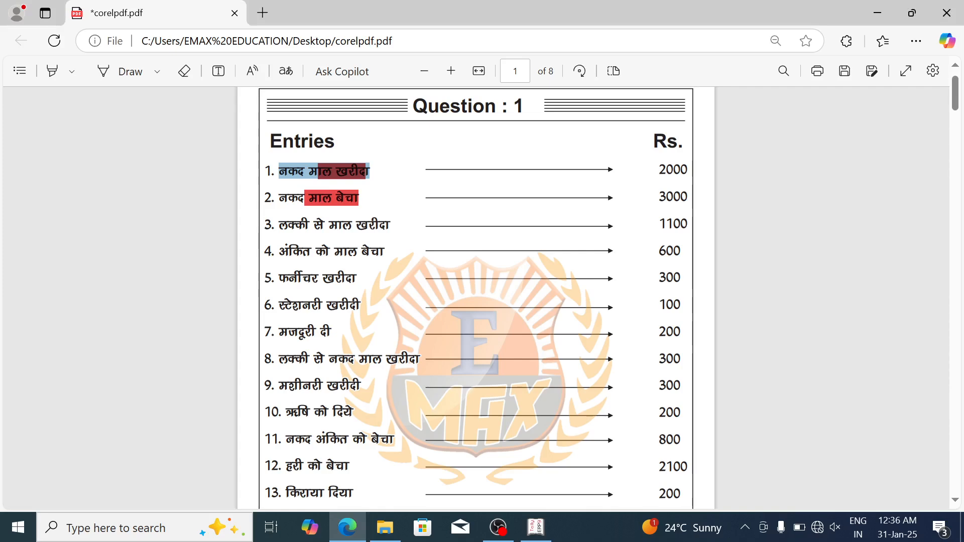
Step: Open Microsoft Excel with a blank workbook and move to cell D5
key(super)
text(excel)
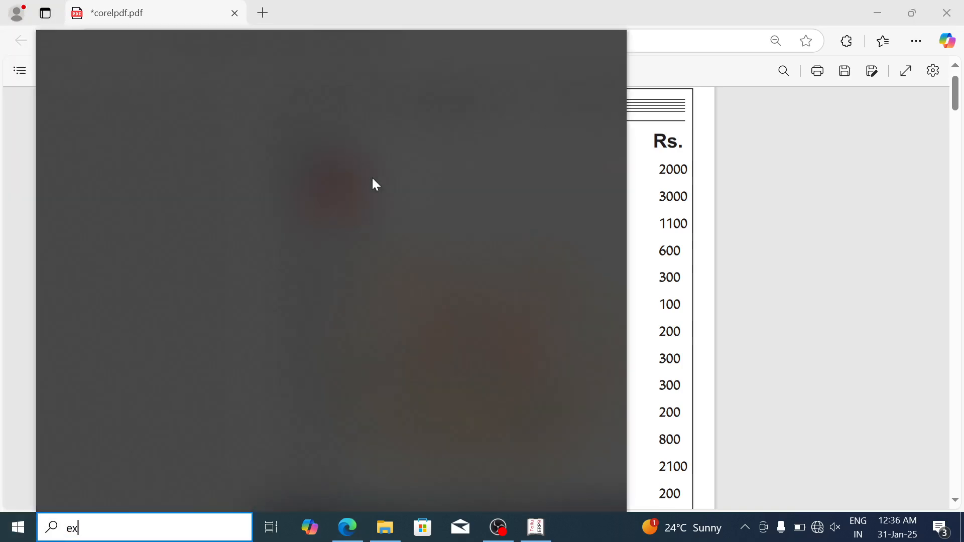
key(Return)
key(Down)
key(Right)
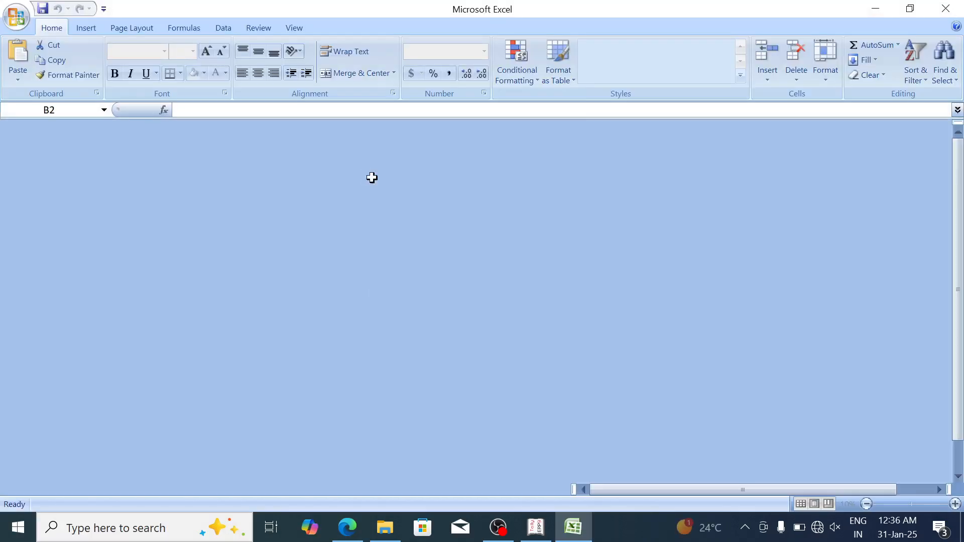
key(Down)
key(Right)
key(Down)
key(Right)
key(Down)
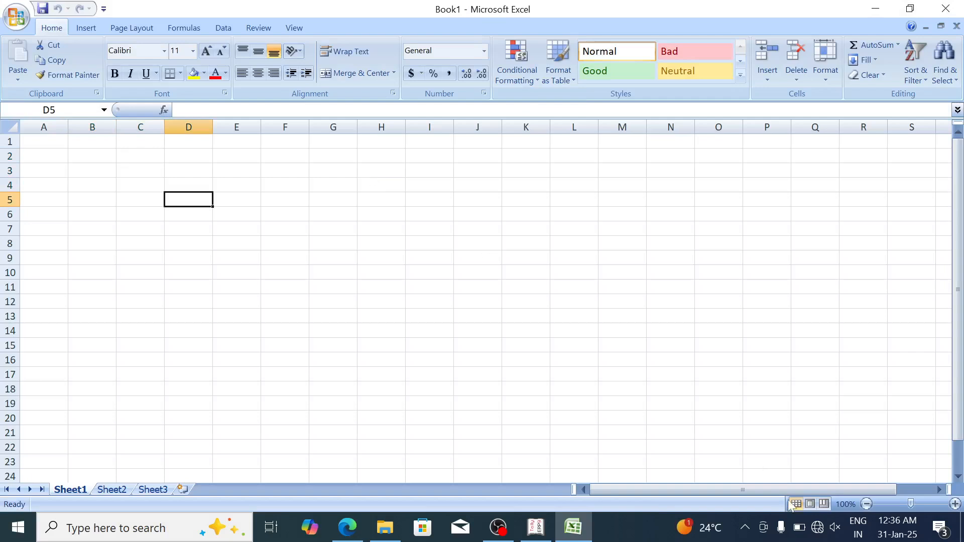
Step: Switch the input language to Hindi and widen column D to make room for a sentence
click(858, 527)
click(835, 448)
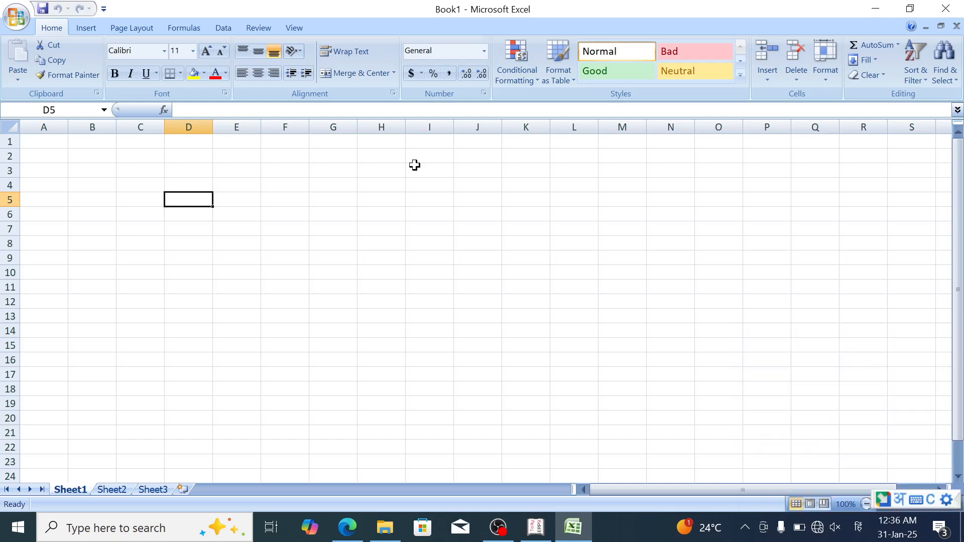
drag(214, 123, 344, 125)
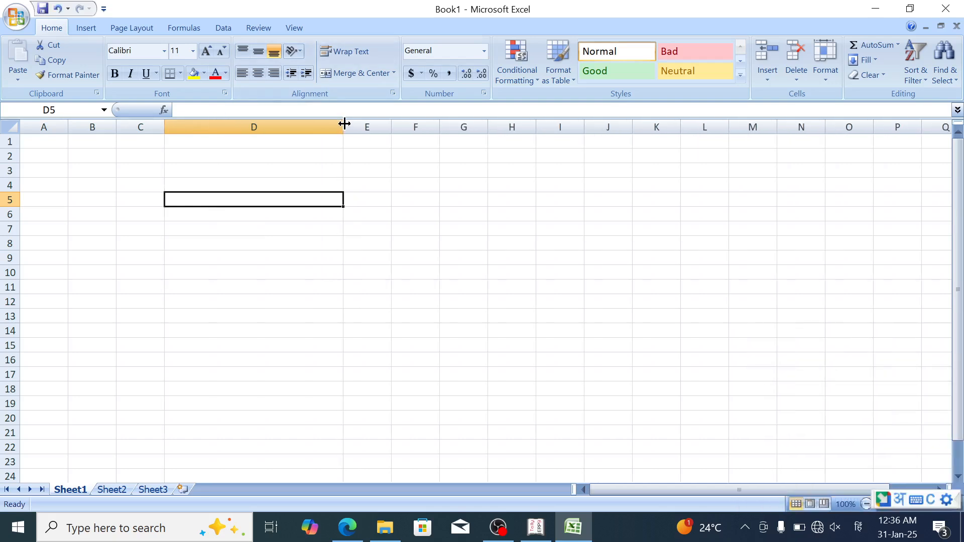
Step: Enter the debit rule "आने वाली सभी वस्तु को Dr करो" in cell D4
key(Up)
text(aane )
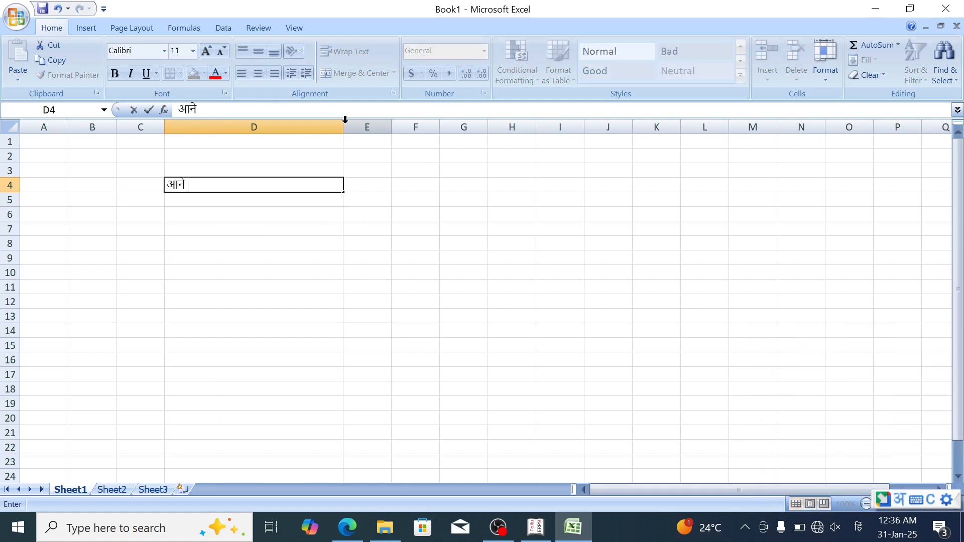
text(vali sabhi )
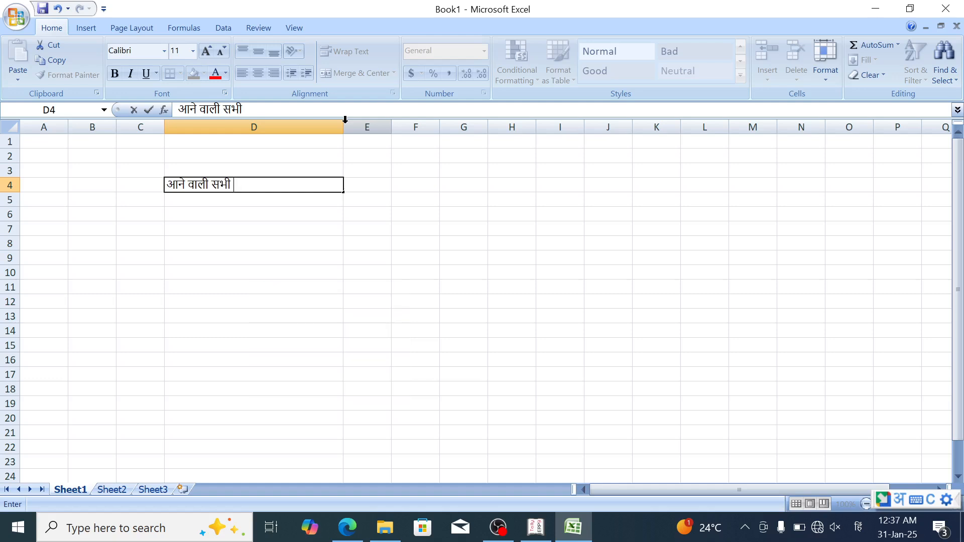
text(vastu)
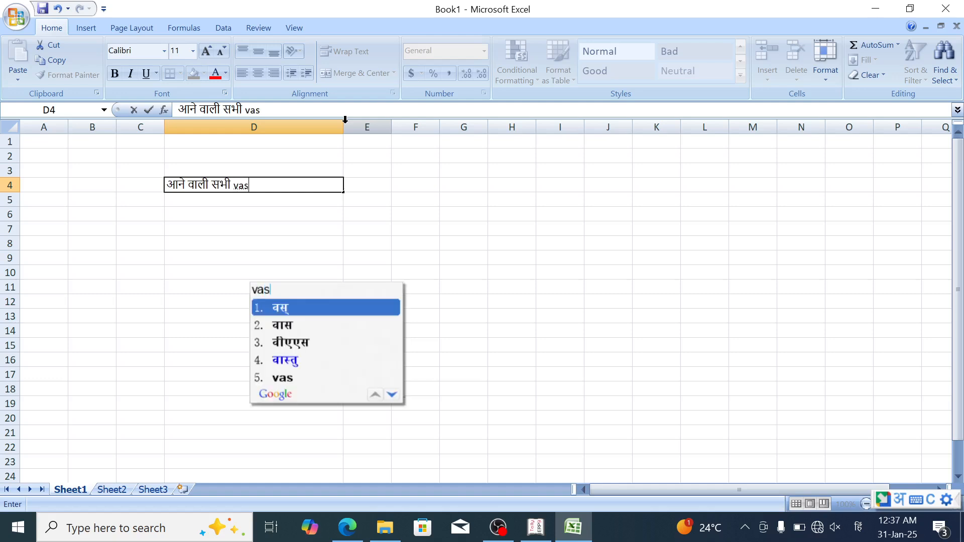
key(BackSpace)
key(BackSpace)
key(BackSpace)
key(BackSpace)
key(BackSpace)
key(BackSpace)
key(BackSpace)
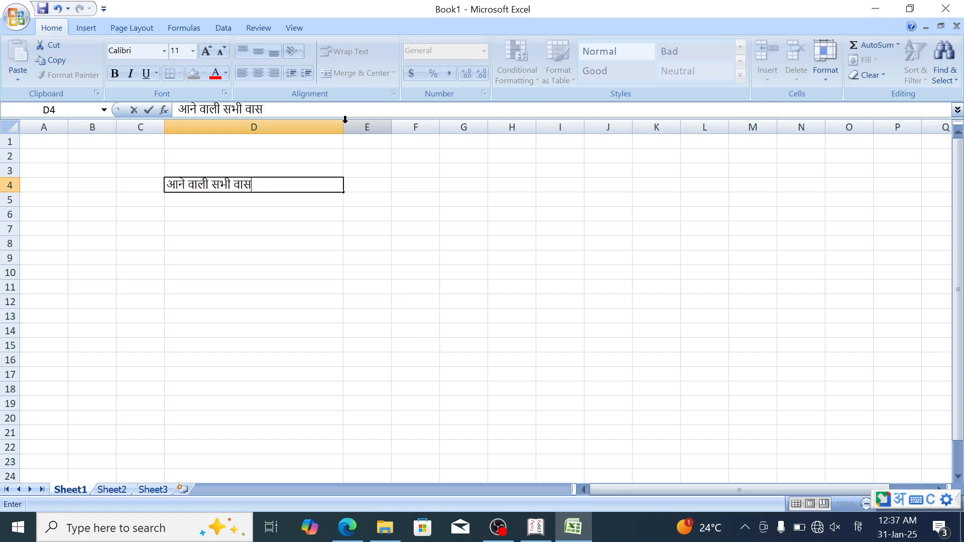
text(vs)
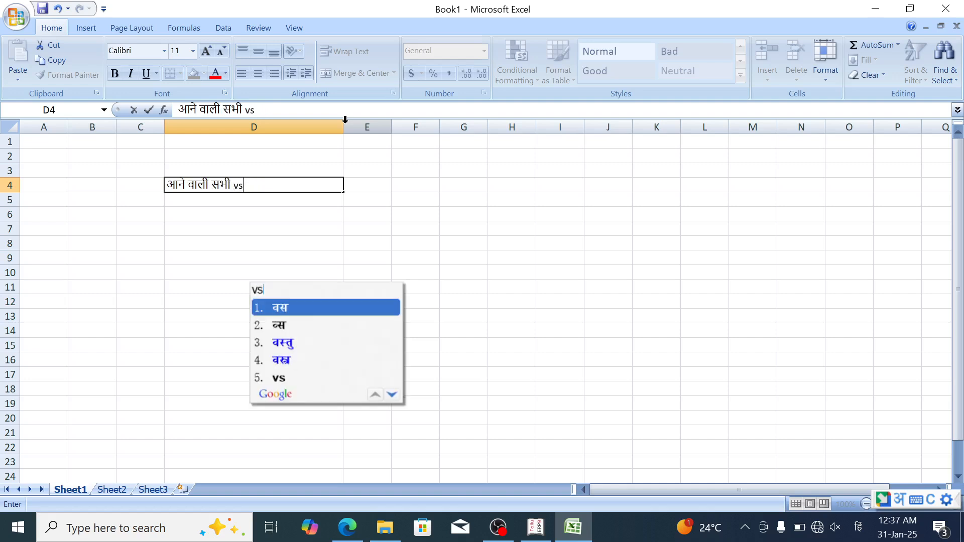
text(tu ko )
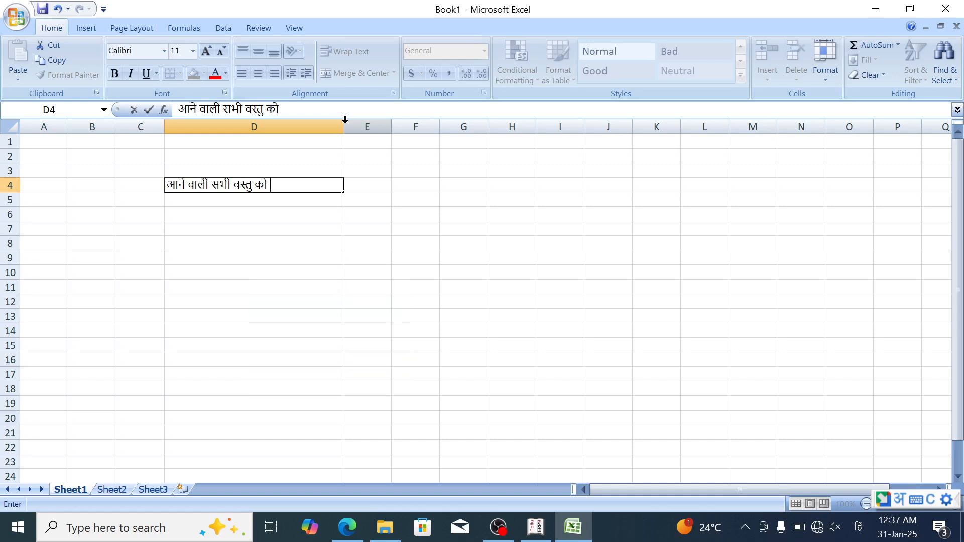
text(DR)
key(BackSpace)
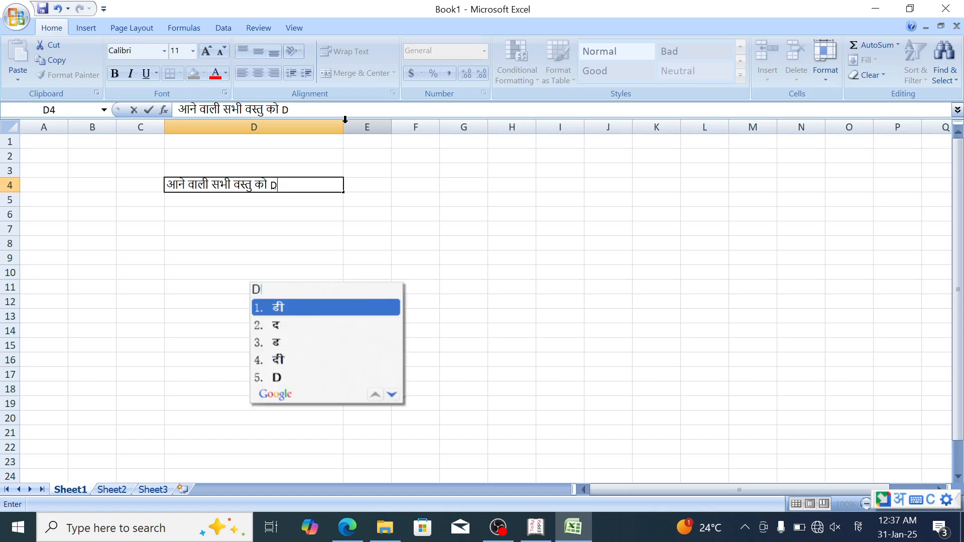
text(r)
key(Down)
key(Down)
key(Down)
key(Down)
key(Return)
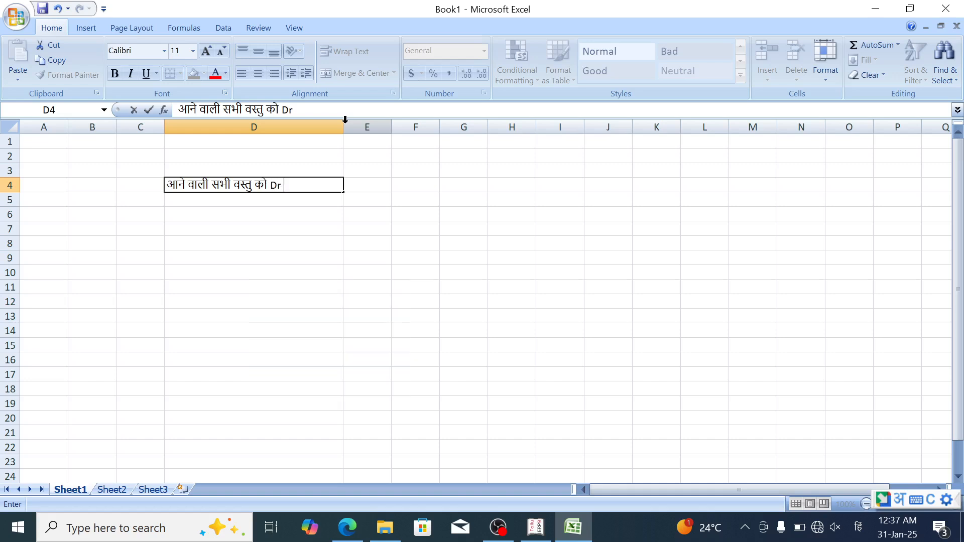
text(karo)
key(Return)
key(Return)
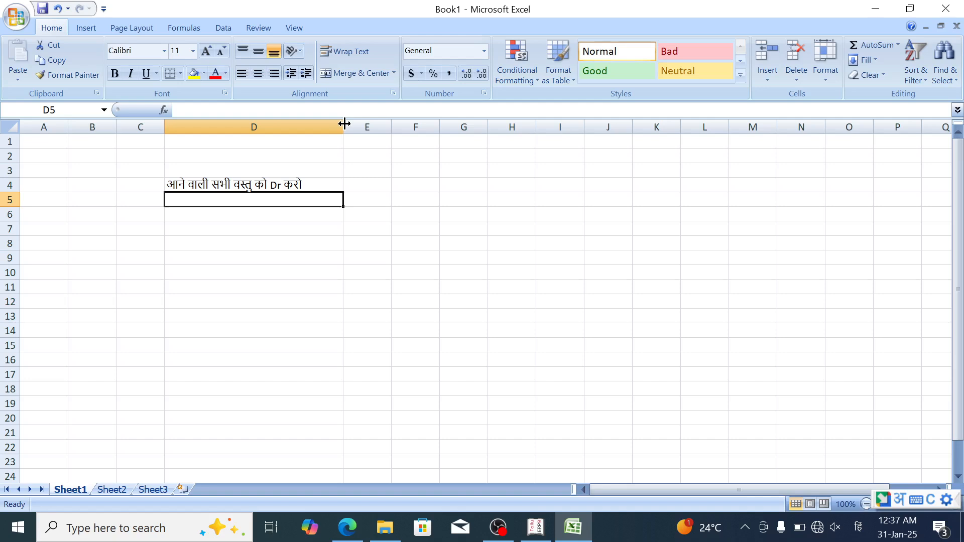
Step: Enter the credit rule "जाने वाली सभी वस्तु को Cr करो" in cell D5
text(Jane)
key(space)
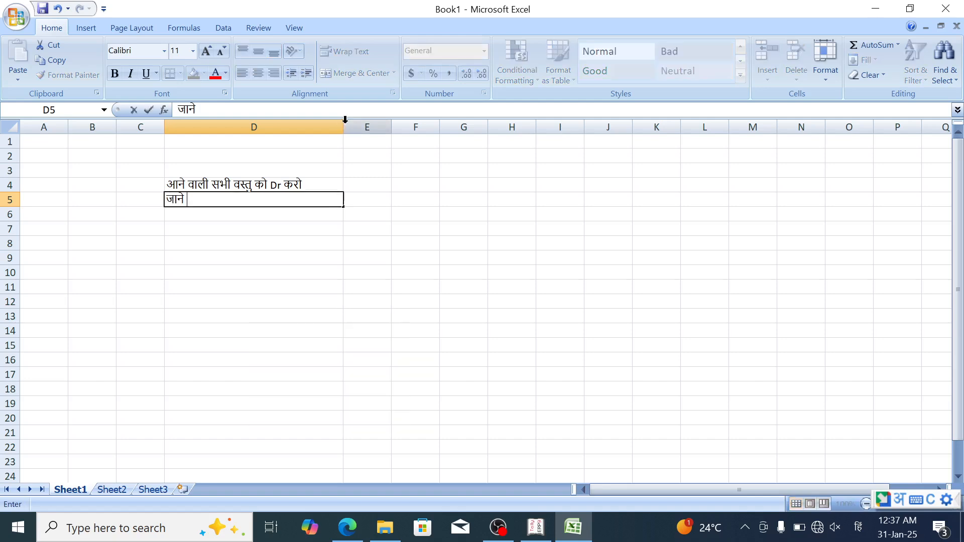
text(vali)
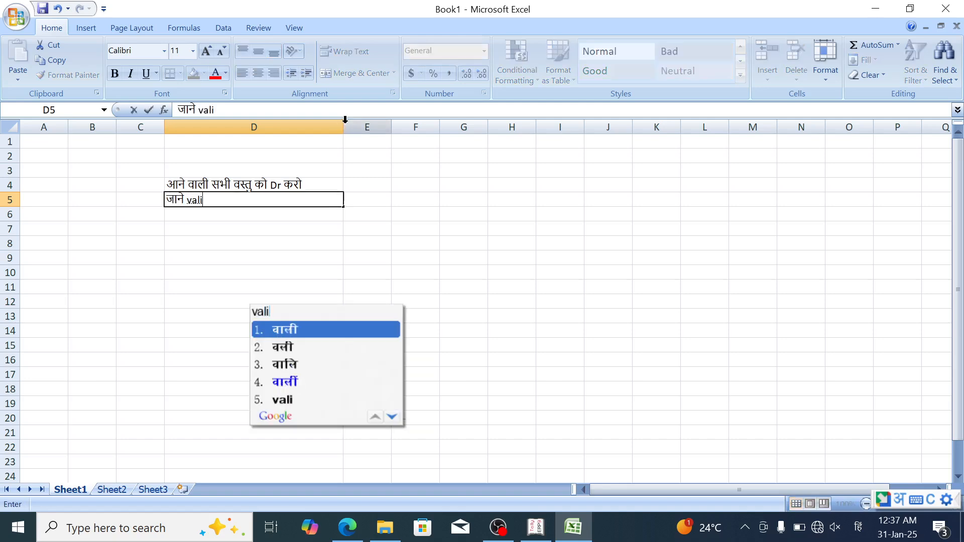
key(space)
text(sabhi)
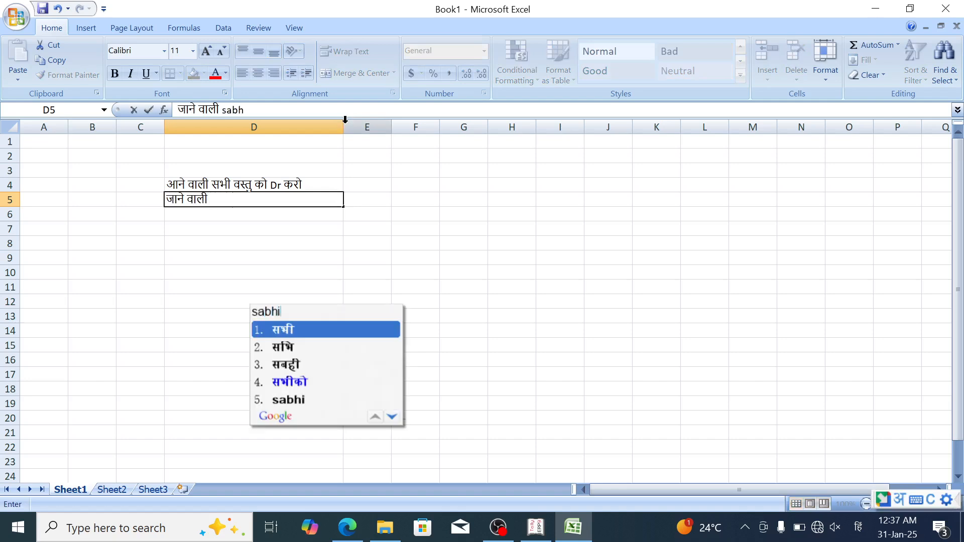
key(space)
text(vstu)
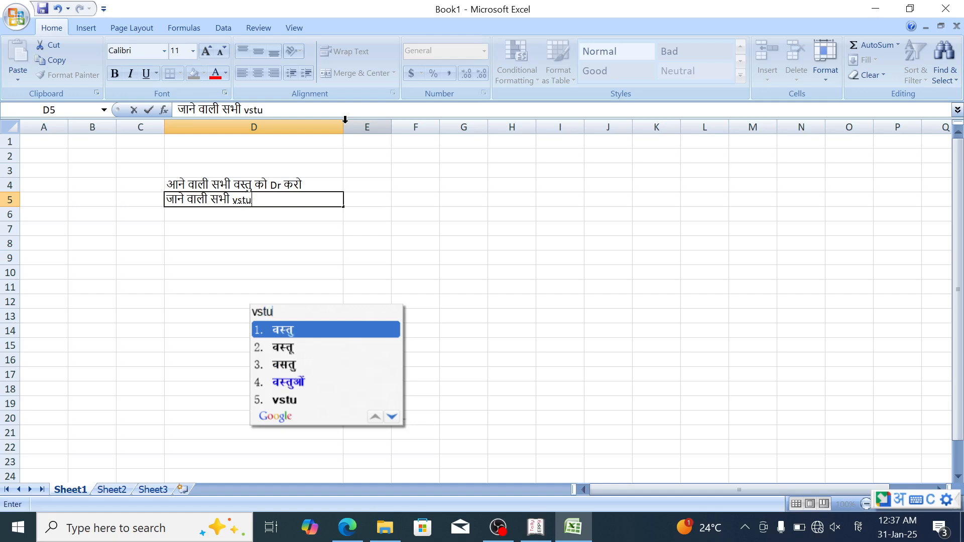
key(space)
text(ko)
key(space)
text(Cr)
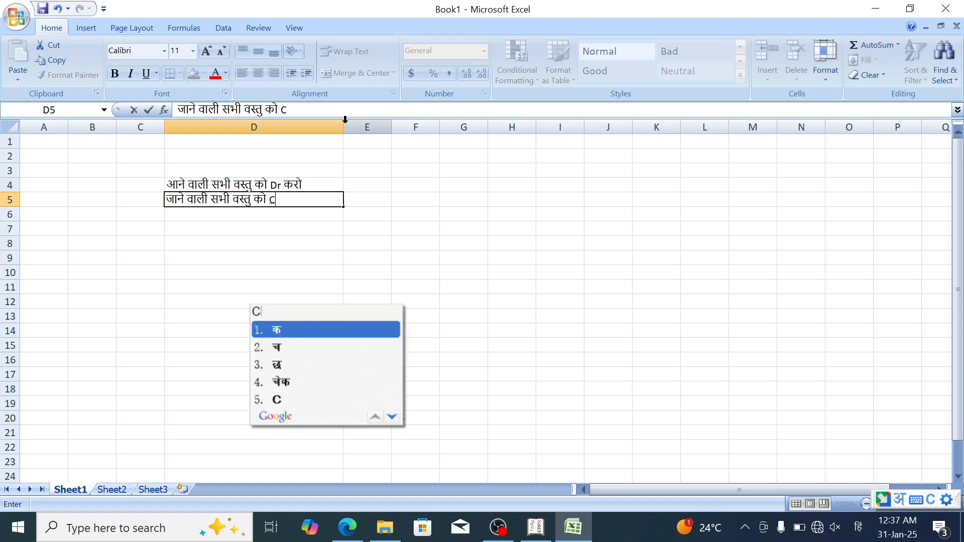
key(Down)
key(Down)
key(Down)
key(Down)
key(Return)
text(kar)
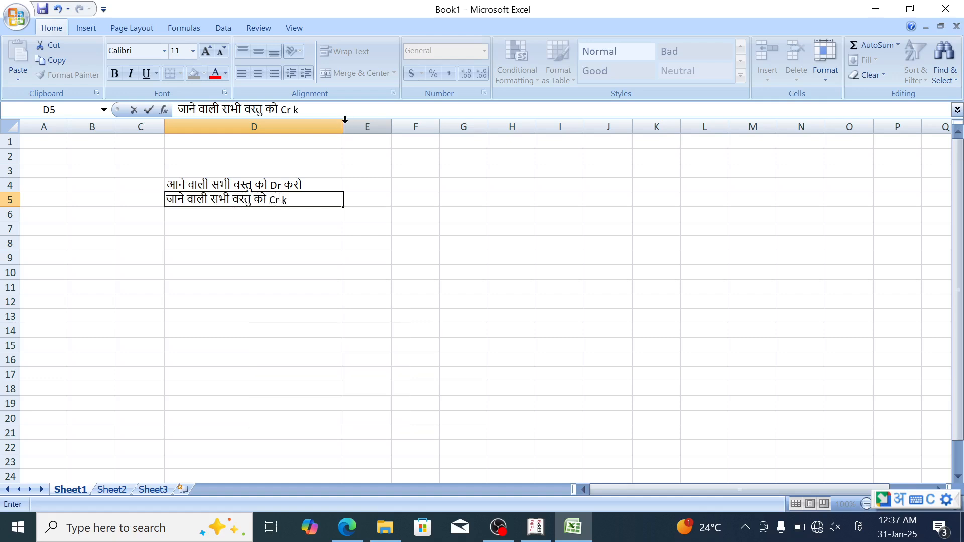
key(space)
key(BackSpace)
key(BackSpace)
key(BackSpace)
text(karo)
key(Return)
key(Return)
key(alt+Tab)
key(alt+Tab)
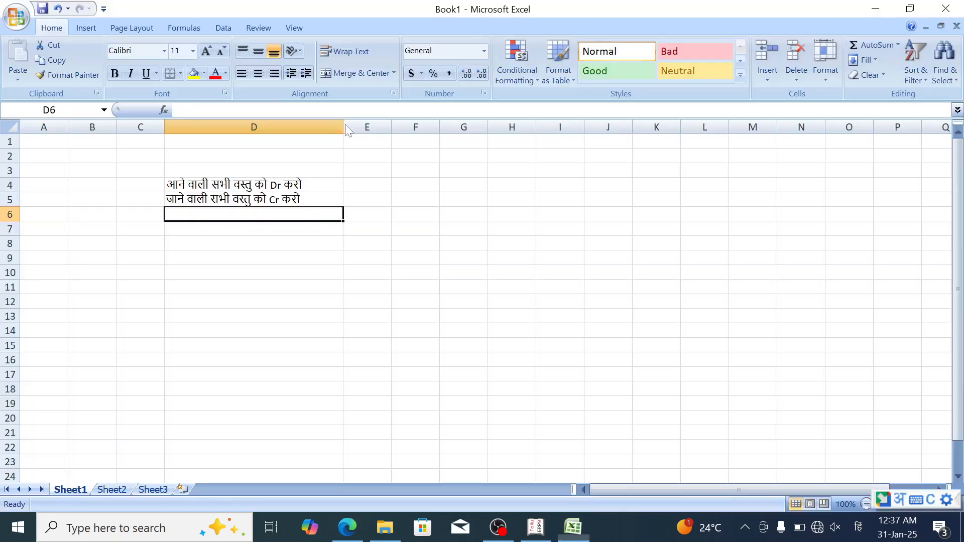
Step: Make the two rules in D4:D5 bold at 18 pt and fit column D to their width
key(Up)
key(Up)
key(shift+Down)
key(ctrl+b)
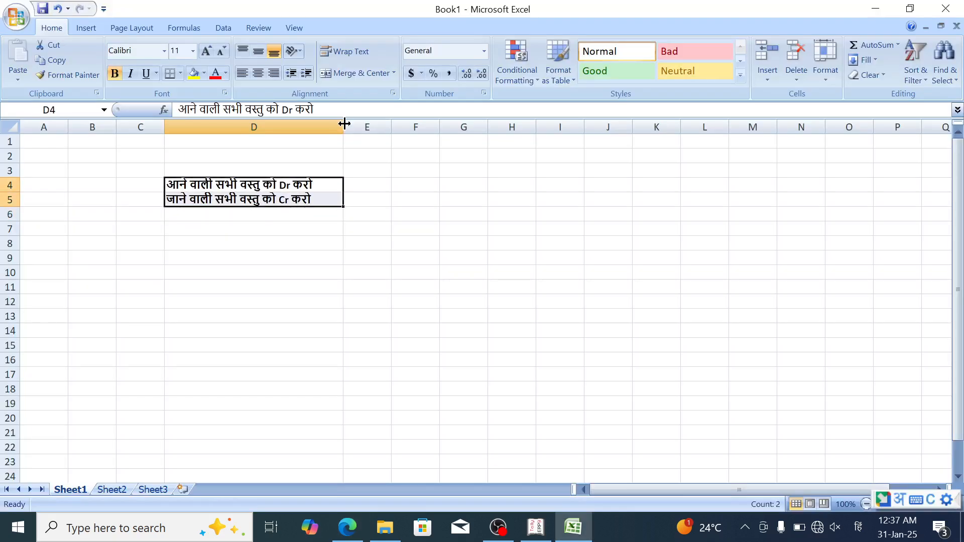
click(207, 51)
click(207, 51)
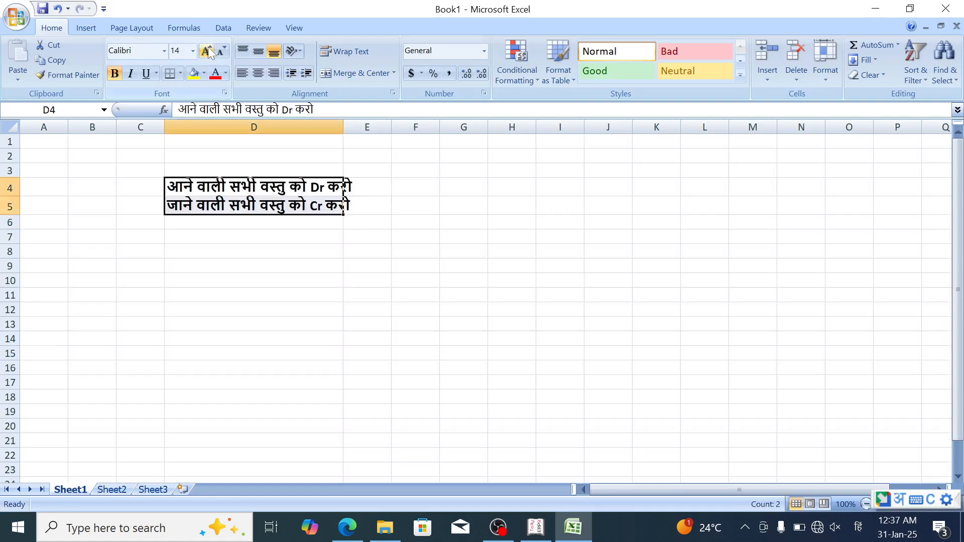
click(208, 51)
click(209, 51)
double_click(343, 127)
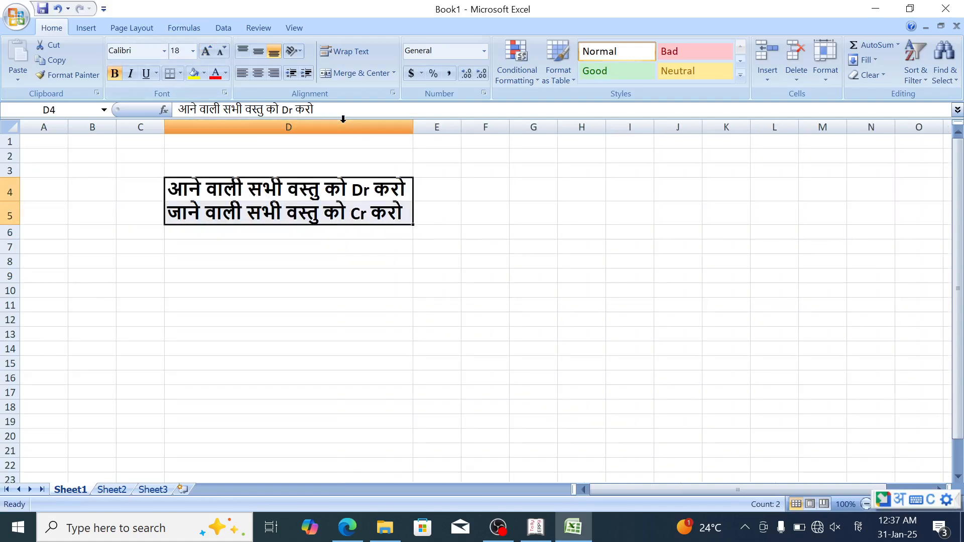
Step: Switch the input language back to English and select empty cell I11
click(857, 527)
click(800, 346)
click(620, 304)
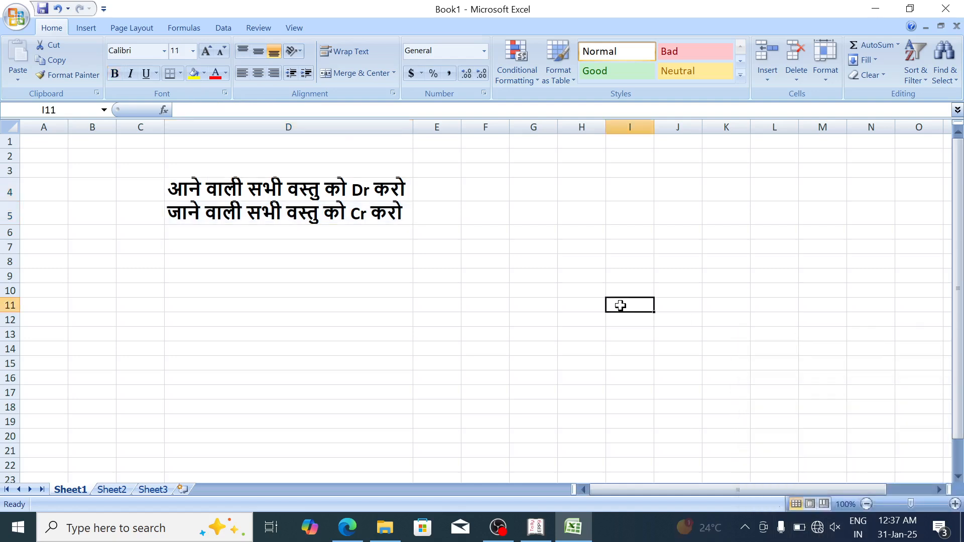
Step: Clear the text selection in the Microsoft Edge PDF and compare entry 1 with the Dr and Cr rules in Excel
click(346, 527)
click(305, 187)
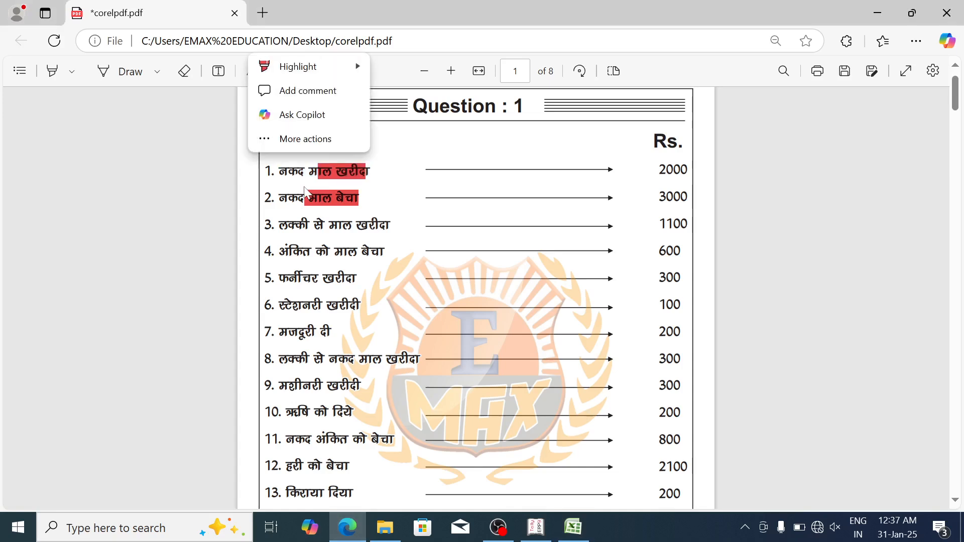
click(417, 181)
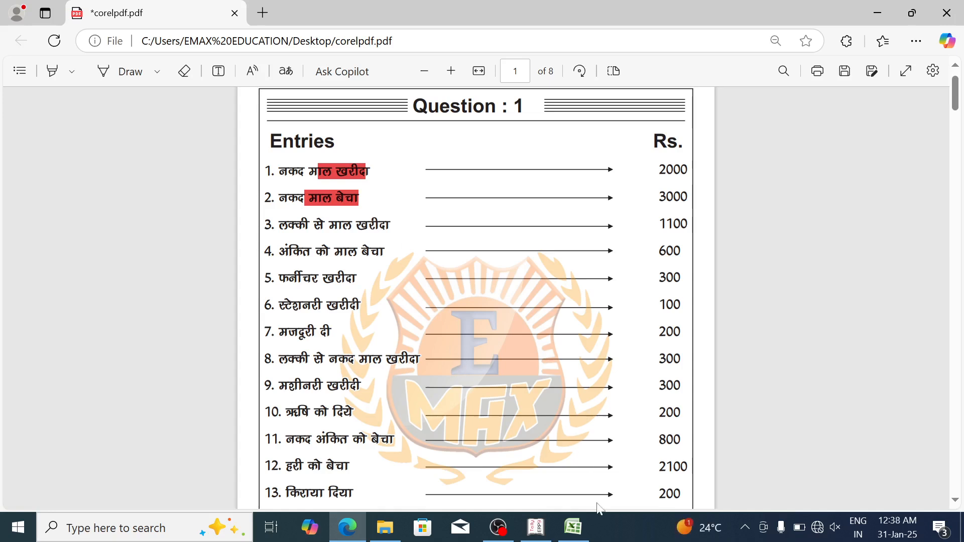
click(574, 526)
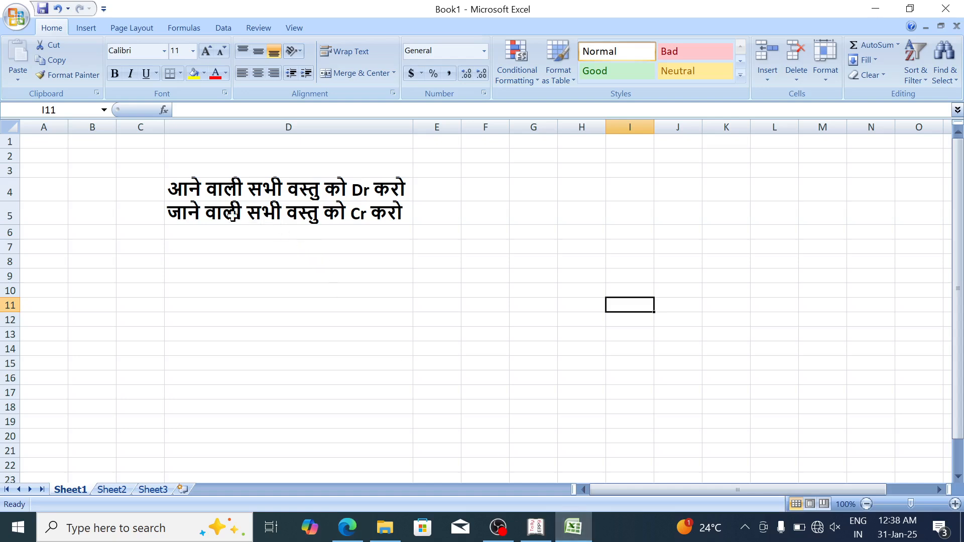
click(203, 189)
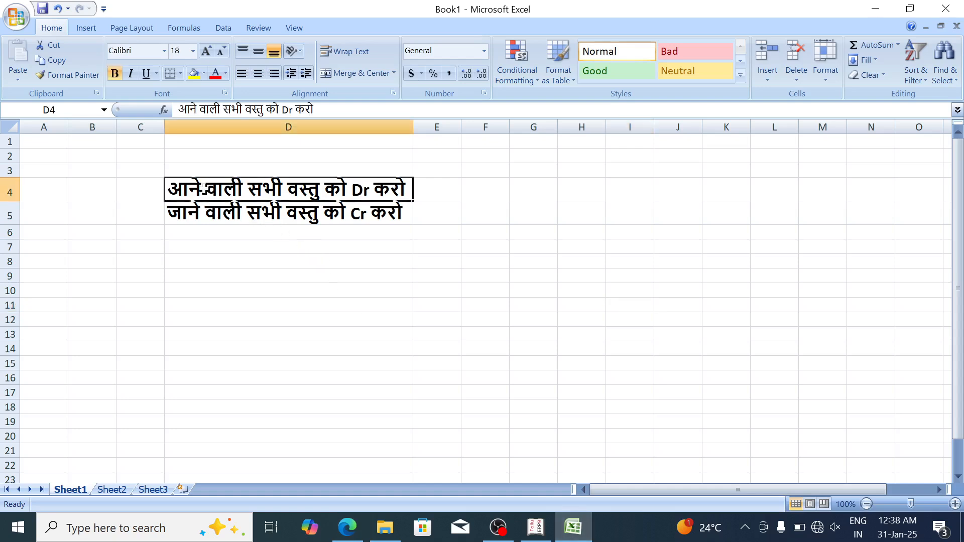
click(218, 216)
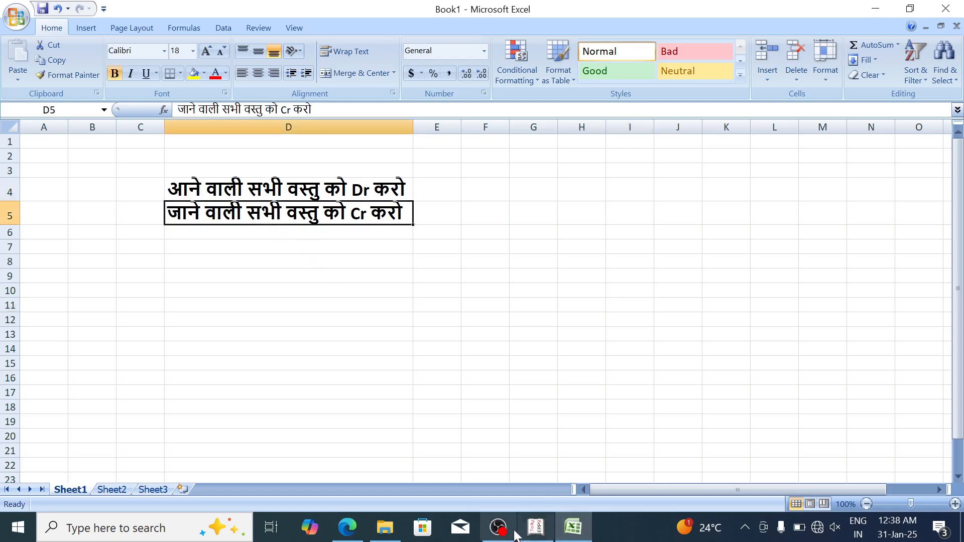
Step: In Tally.ERP 9, choose Cash as the Purchase voucher's credit ledger with its supplier's details unchanged, and return to the rules in Excel
click(538, 527)
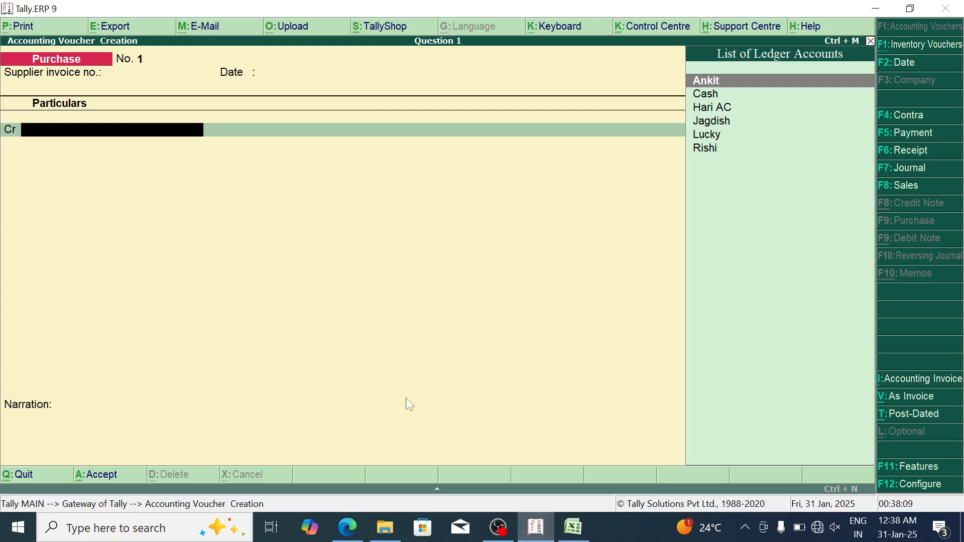
text(Cas)
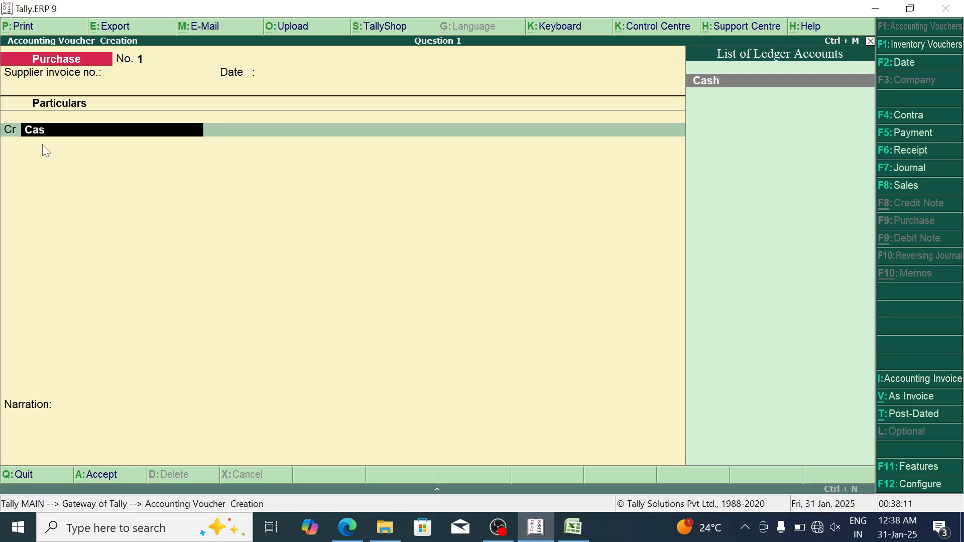
key(Return)
key(Return)
key(Return)
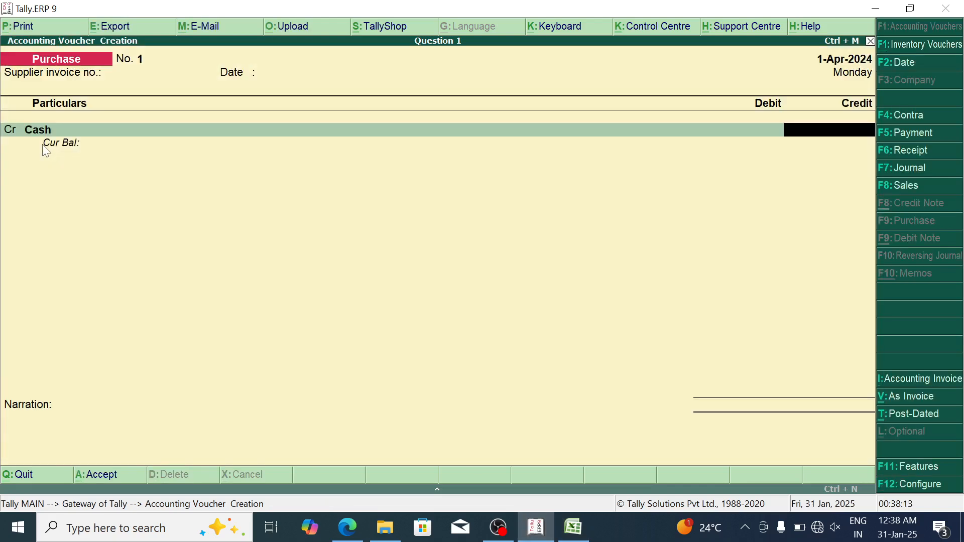
key(BackSpace)
key(Return)
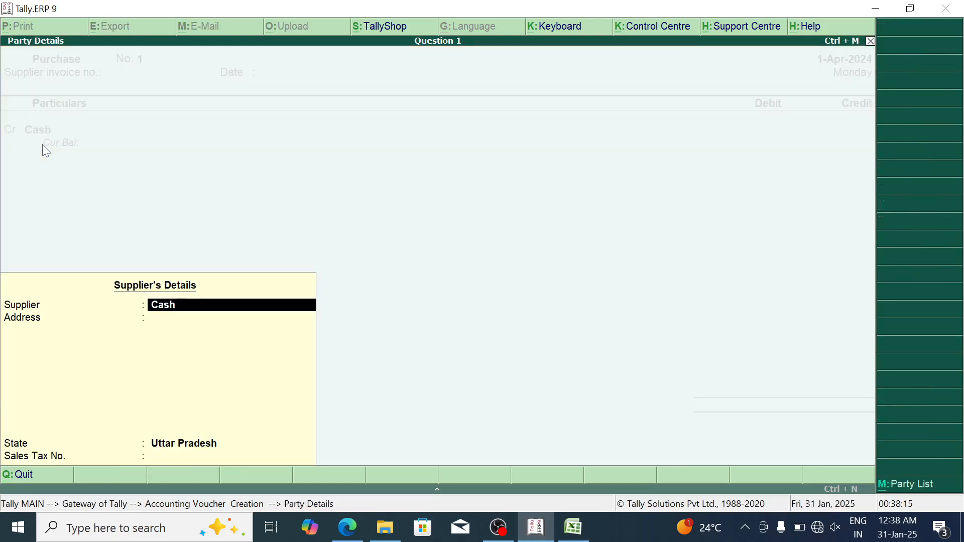
key(Return)
key(Return)
key(Return)
key(Return)
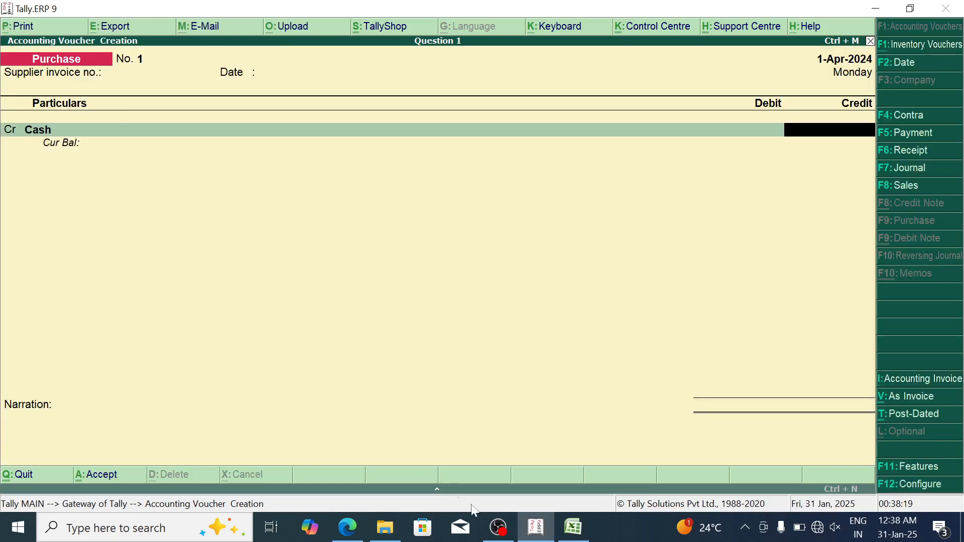
click(548, 537)
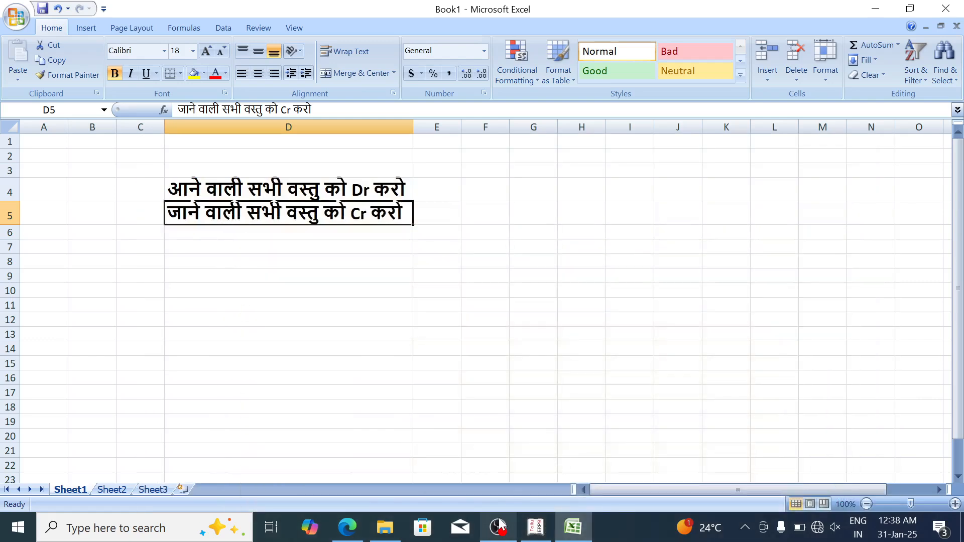
Step: Check entry 1's amount in corelpdf.pdf in Edge and credit Cash with 2000 in the Tally.ERP 9 Purchase voucher
click(346, 530)
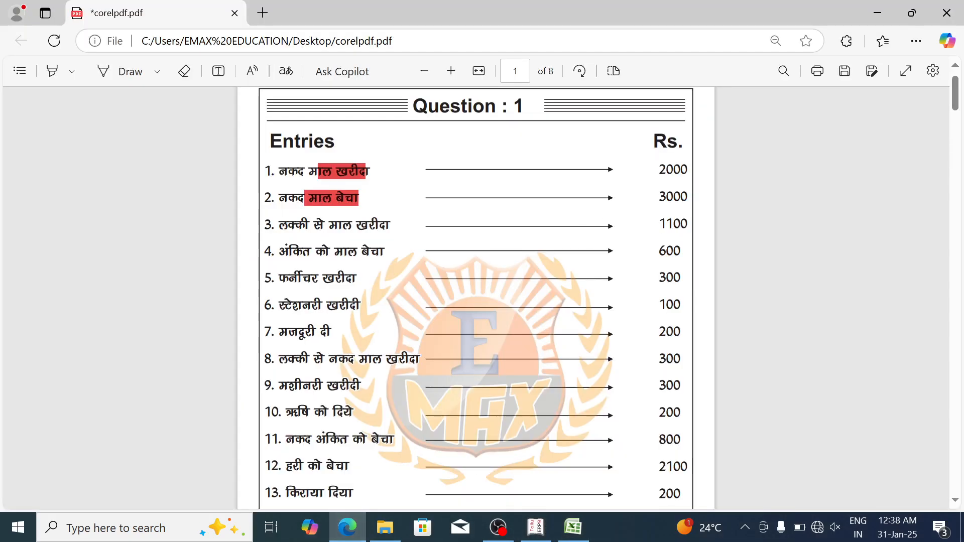
click(535, 527)
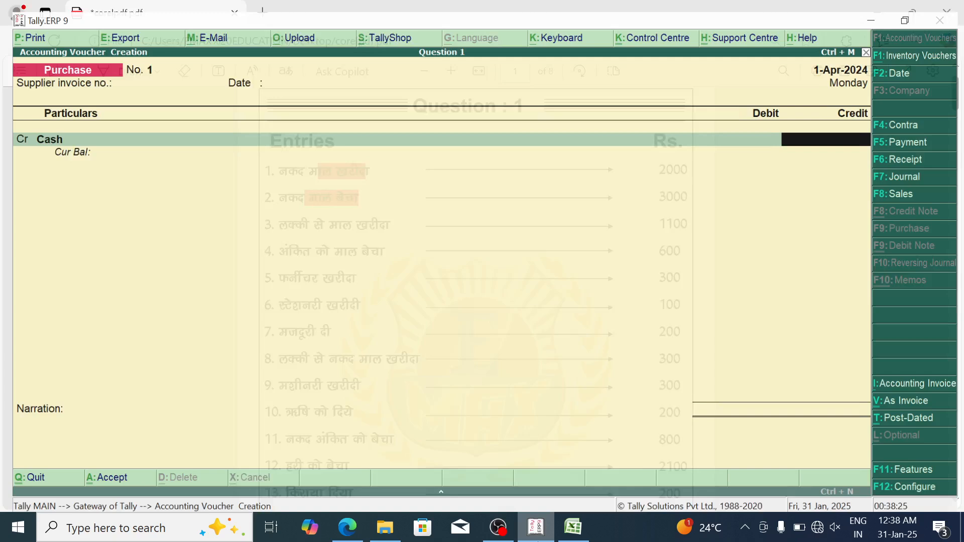
text(2000)
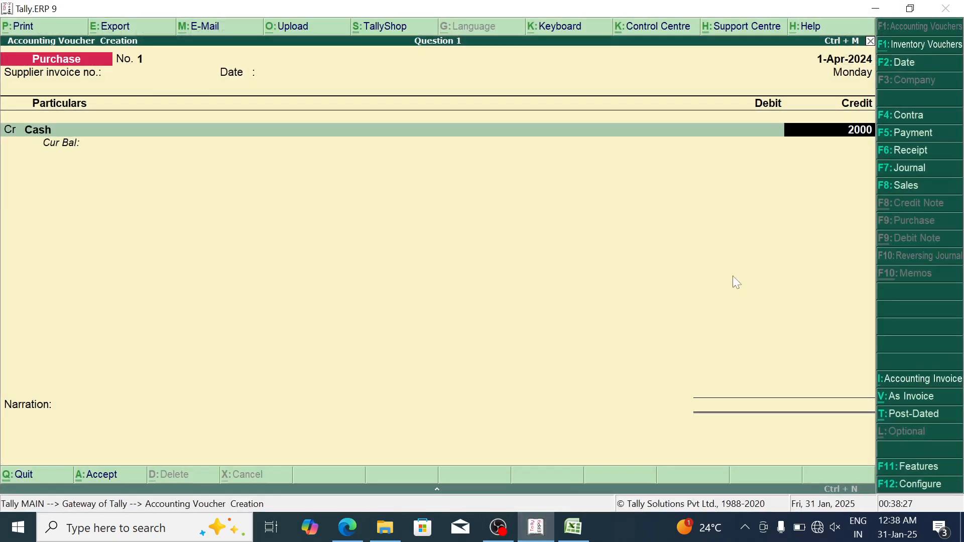
key(Return)
key(Return)
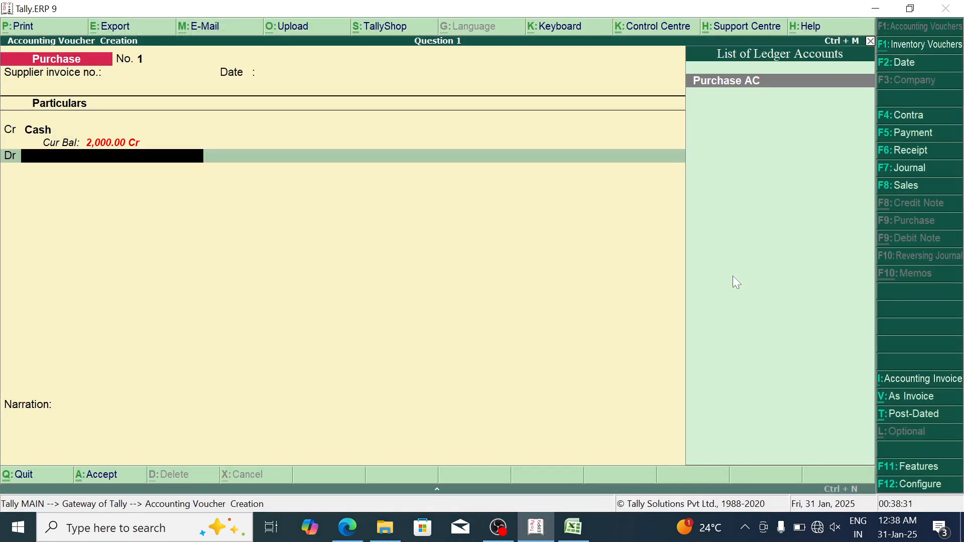
Step: Debit Purchase AC with 2,000.00, leave the narration empty and save the Purchase voucher
key(Return)
key(Return)
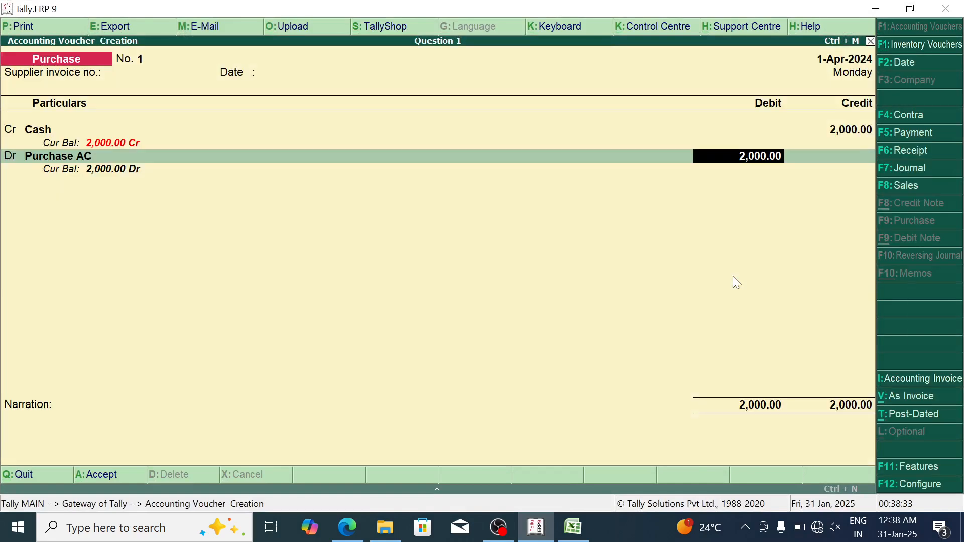
key(Return)
key(Return)
key(Return)
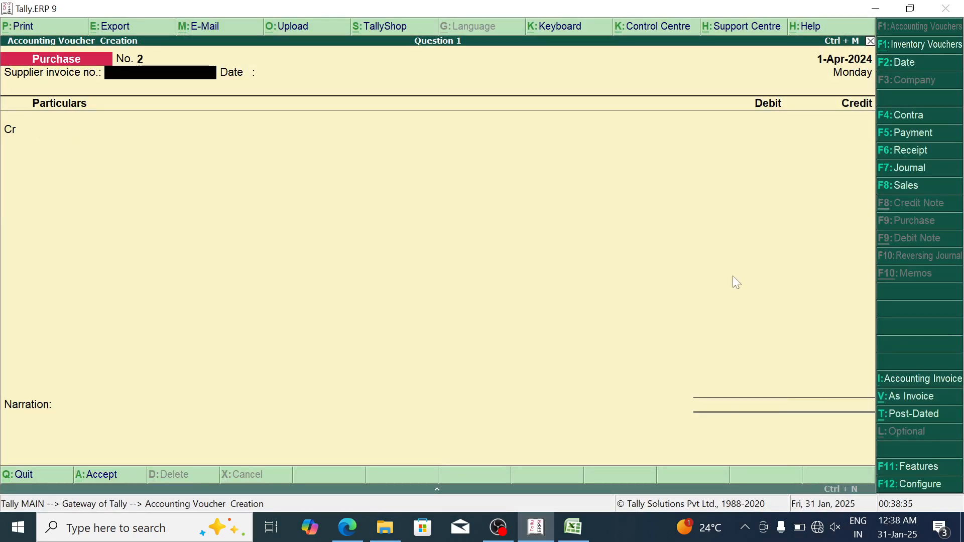
Step: Read entry 2 of the PDF question in Edge and open a Sales voucher in voucher mode in Tally.ERP 9
click(348, 527)
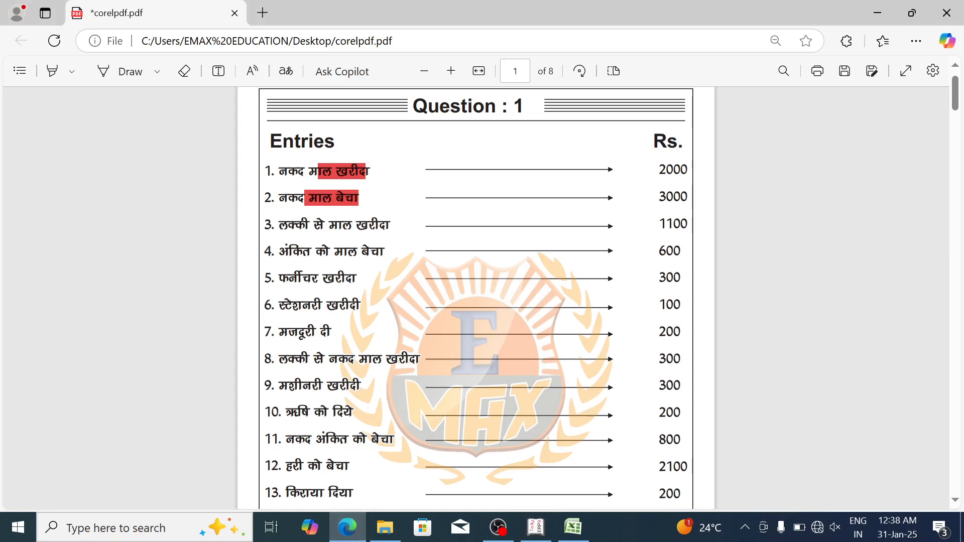
drag(279, 198, 356, 197)
drag(264, 225, 386, 224)
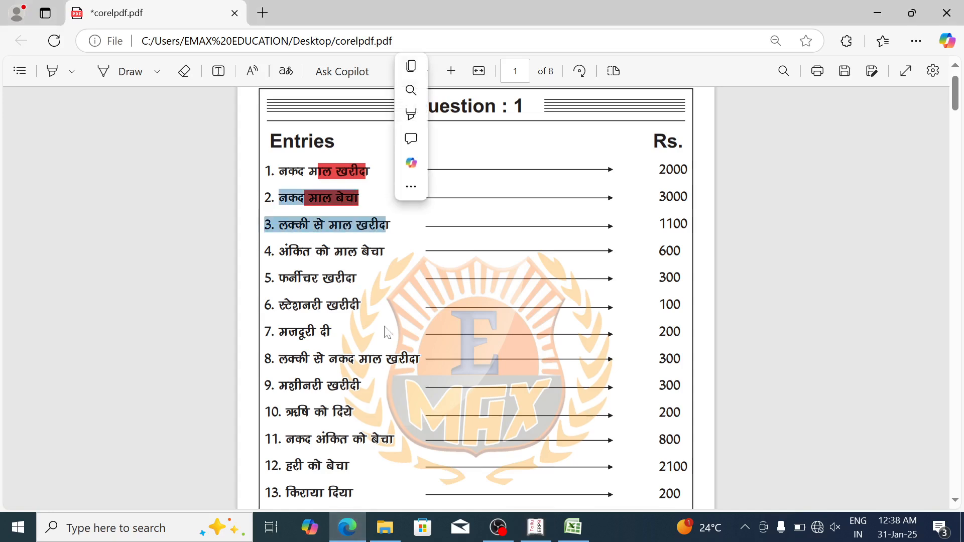
click(538, 528)
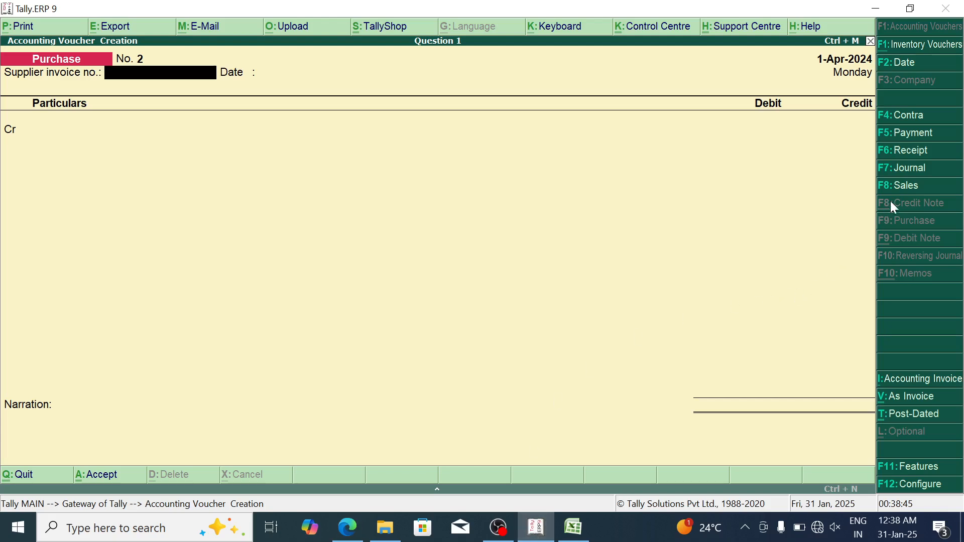
click(909, 187)
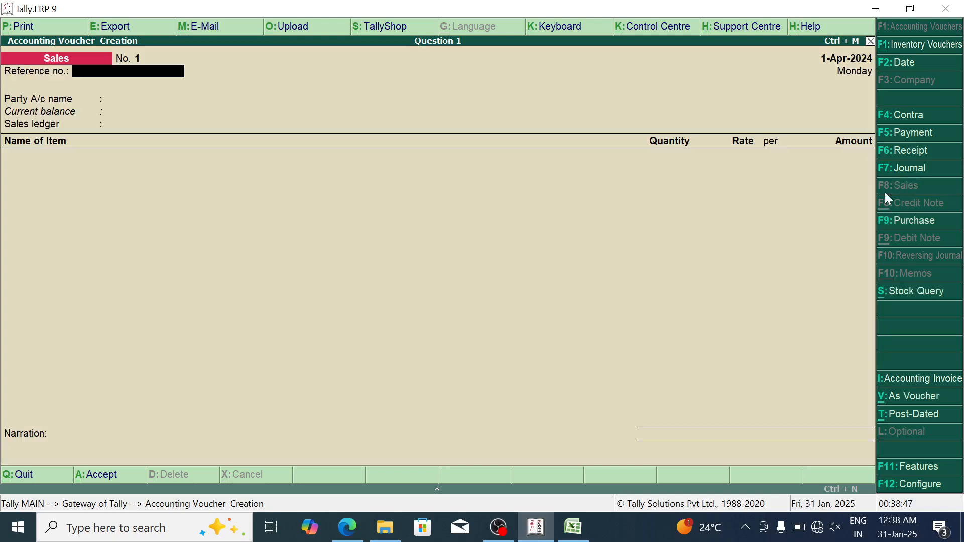
click(926, 396)
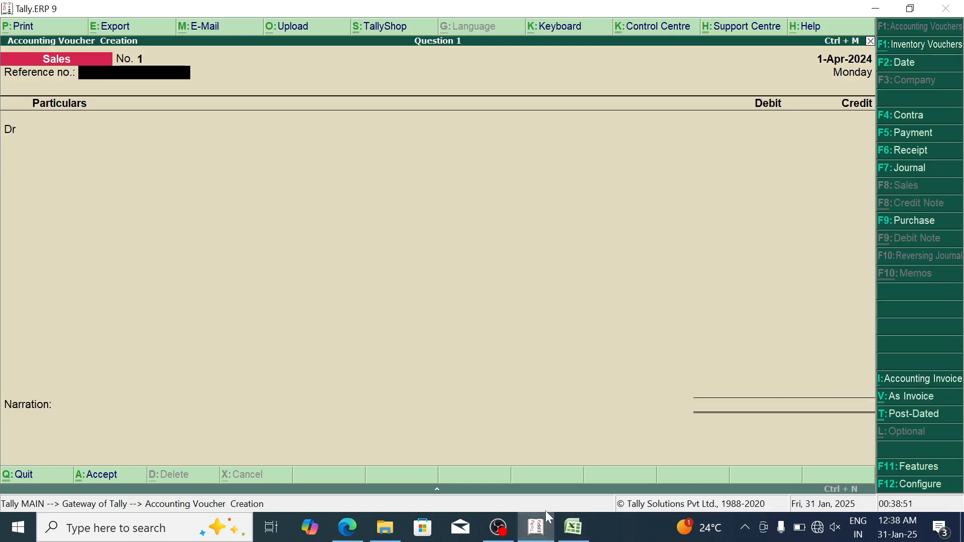
Step: Review the cash sale wording of entry 2 in the Edge PDF and the Dr rule in the Excel sheet
click(346, 536)
click(386, 225)
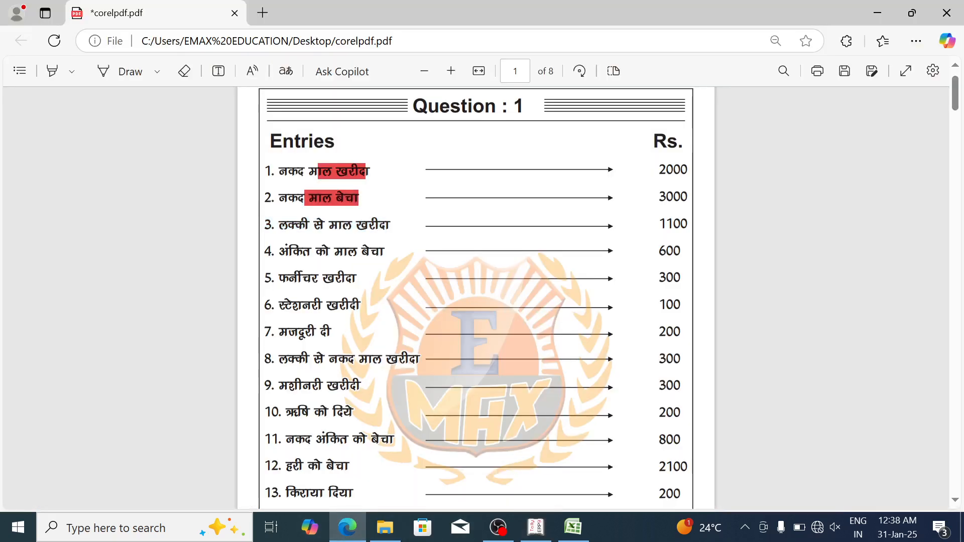
drag(280, 197, 305, 200)
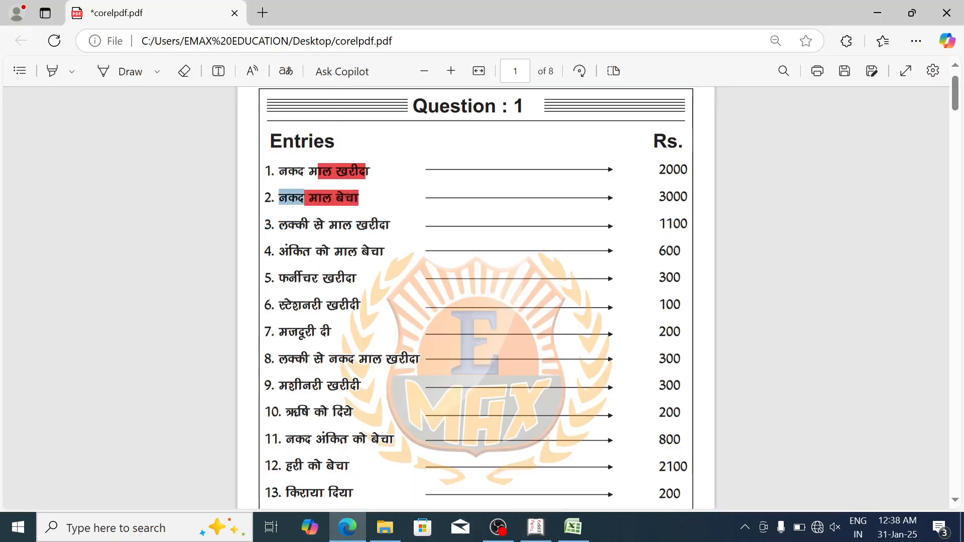
click(322, 224)
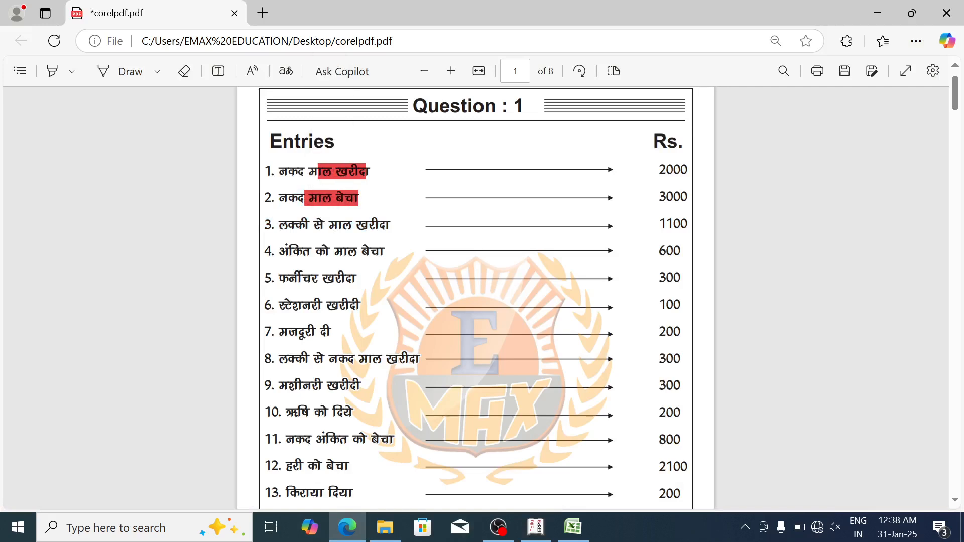
click(590, 532)
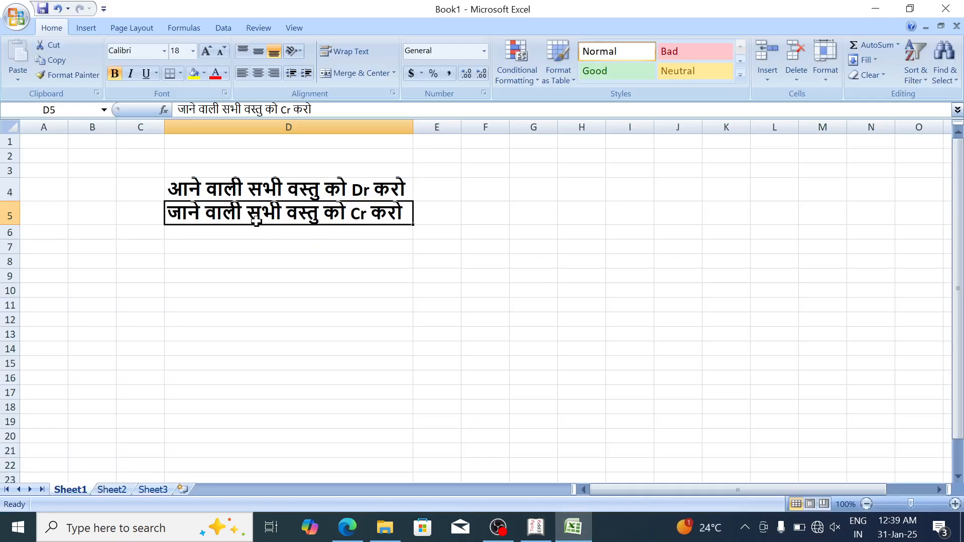
click(206, 193)
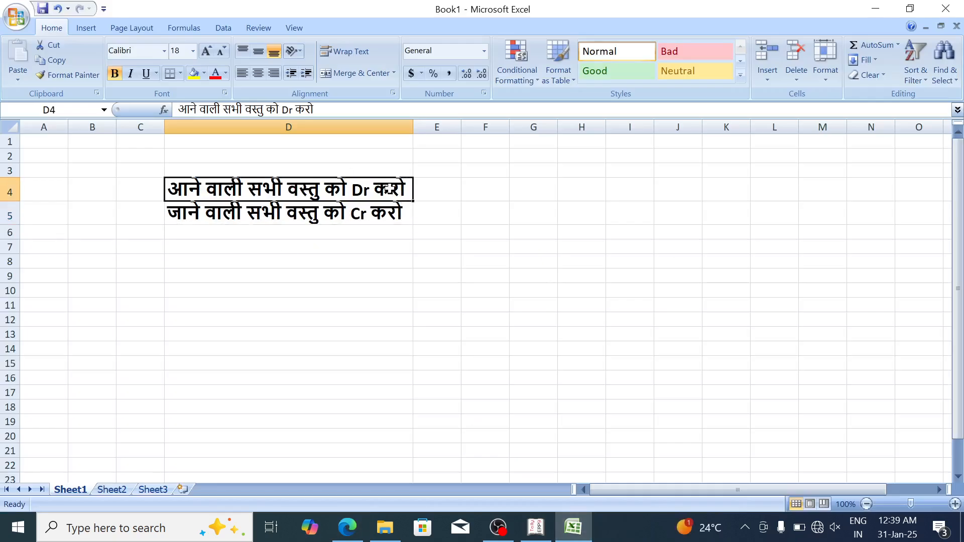
Step: In the Tally.ERP 9 Sales voucher, debit Cash with 3000, accepting the default buyer's details
click(540, 534)
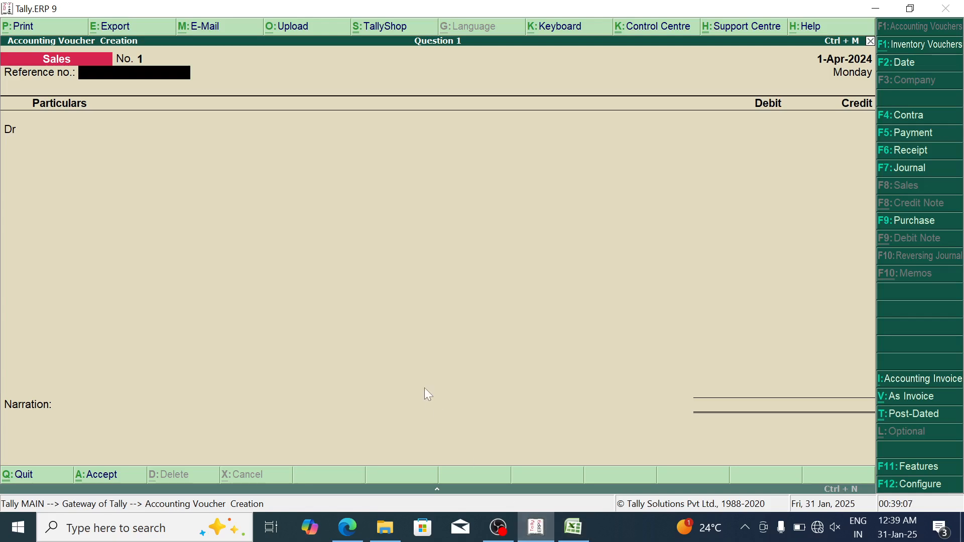
key(Return)
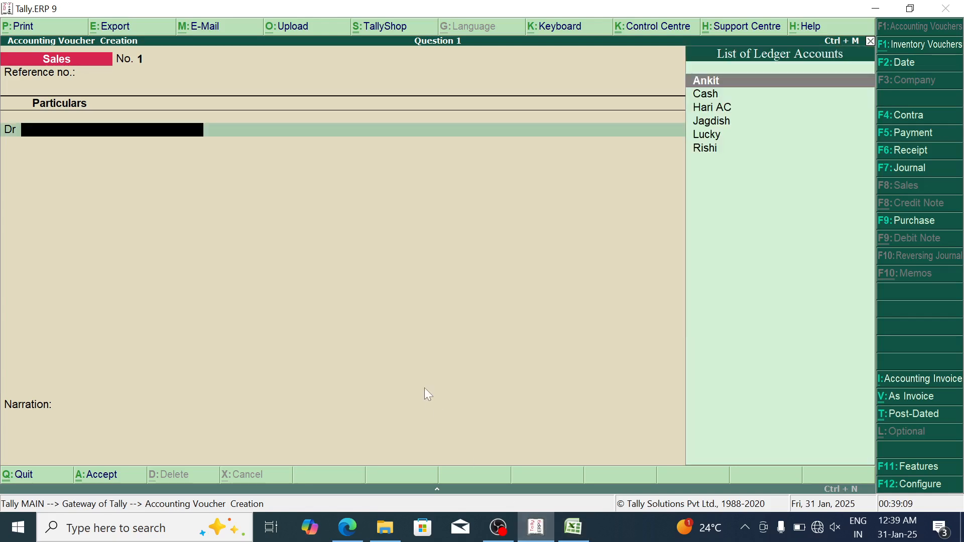
text(Ca)
key(Return)
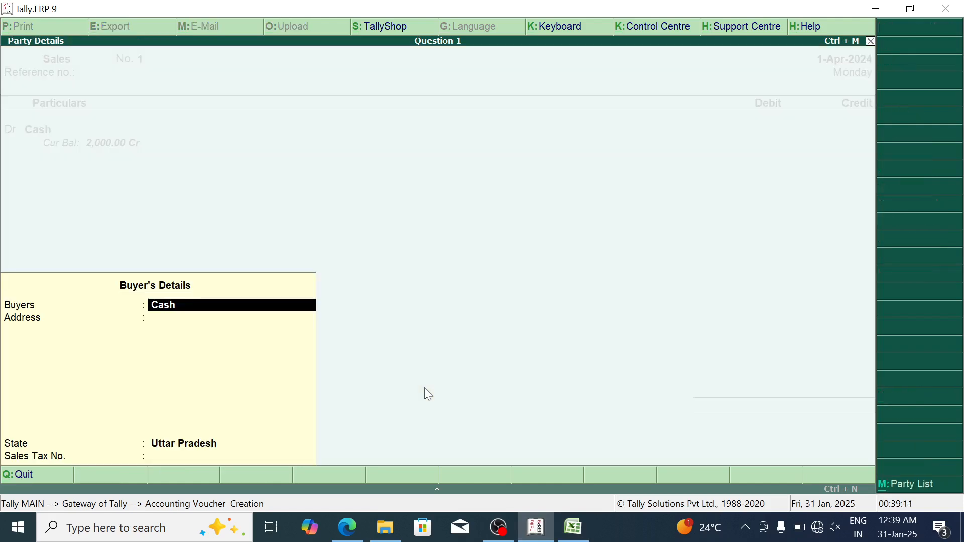
key(Return)
key(Return)
key(Return)
key(Return)
text(3000)
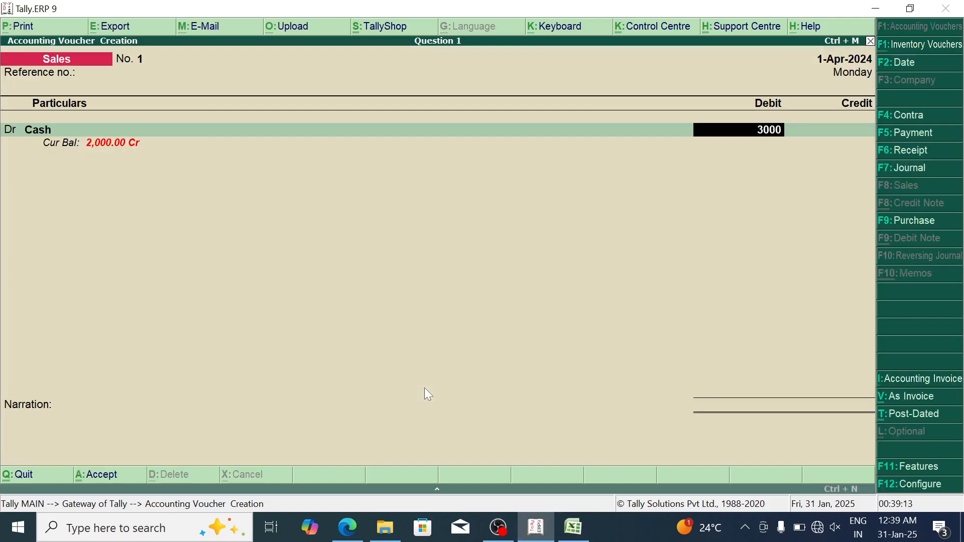
key(Return)
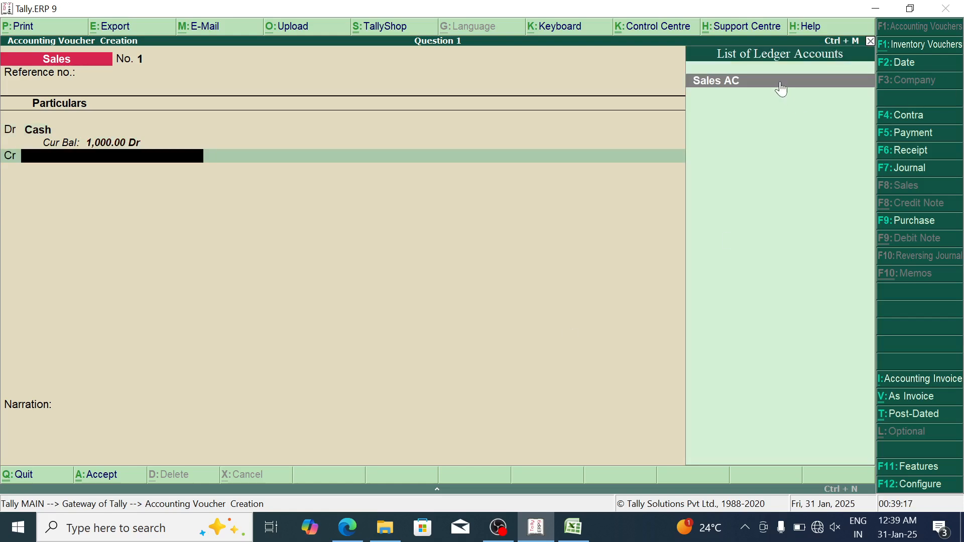
Step: Credit Sales AC with 3,000.00, leave the narration empty and save the Sales voucher
key(Return)
key(Return)
key(Return)
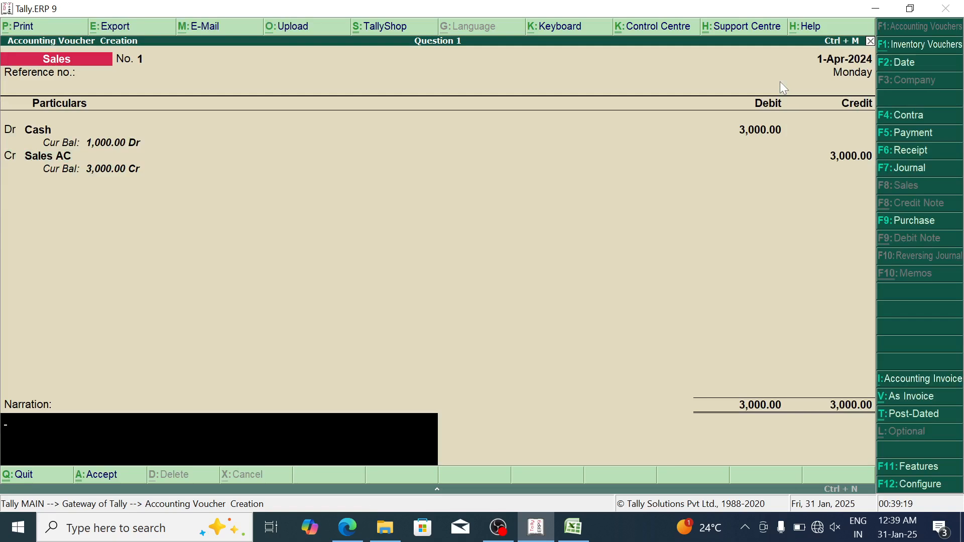
key(Return)
key(Return)
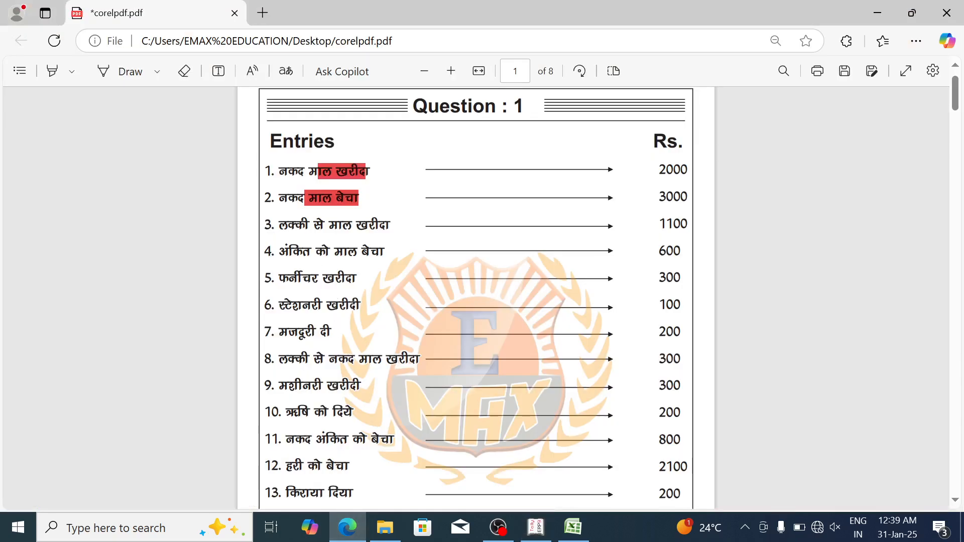
Step: Review entry 3 in the Edge PDF and the Dr/Cr rules in Excel, and start a Purchase voucher in voucher mode in Tally.ERP 9
drag(272, 225, 393, 236)
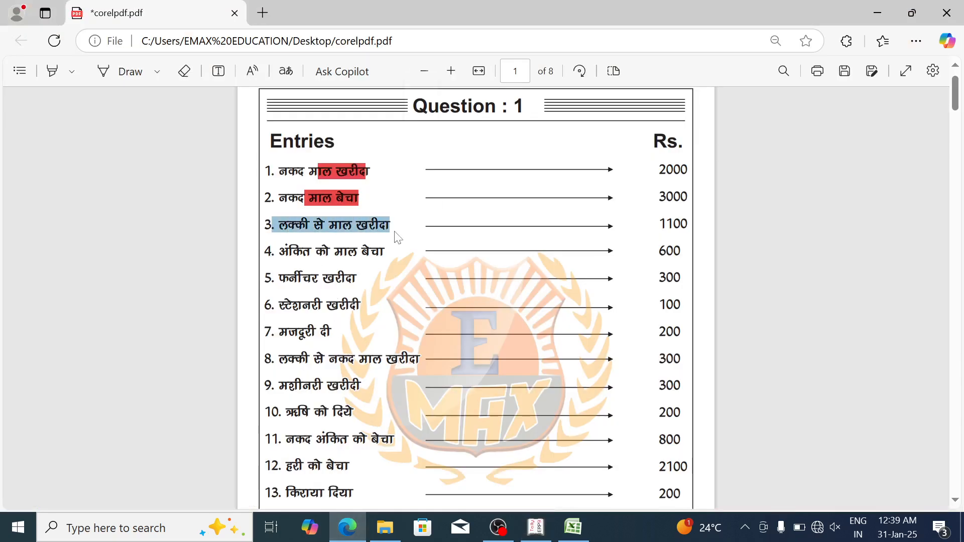
click(295, 230)
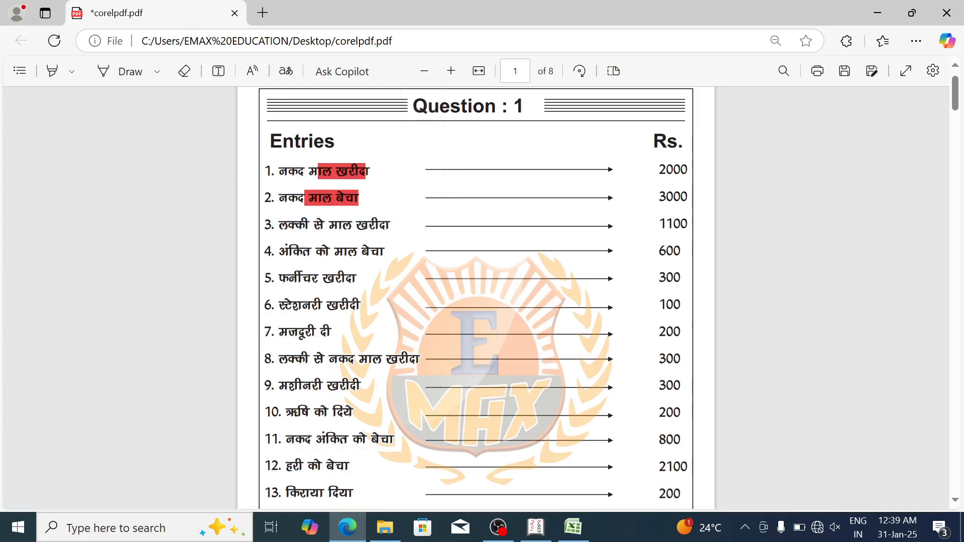
drag(390, 227, 329, 228)
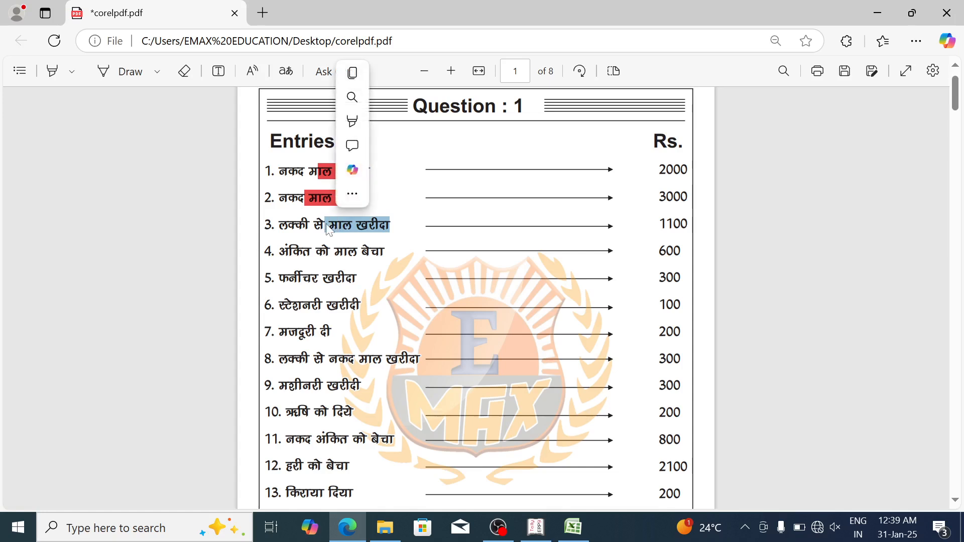
click(351, 231)
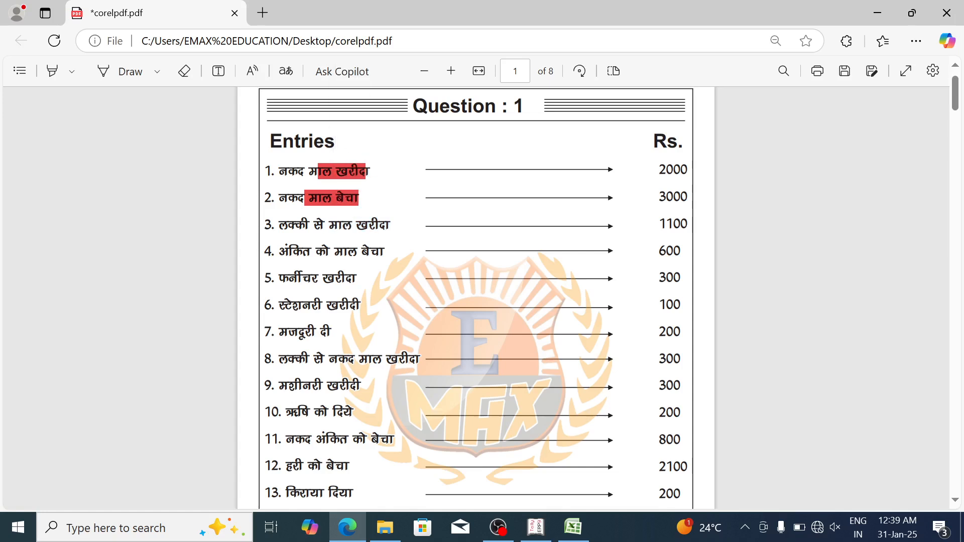
click(572, 526)
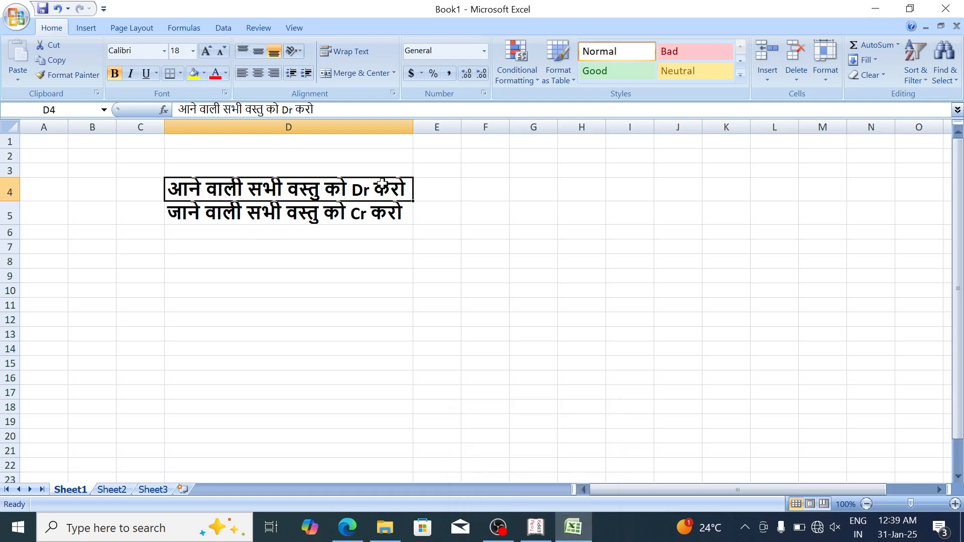
click(536, 527)
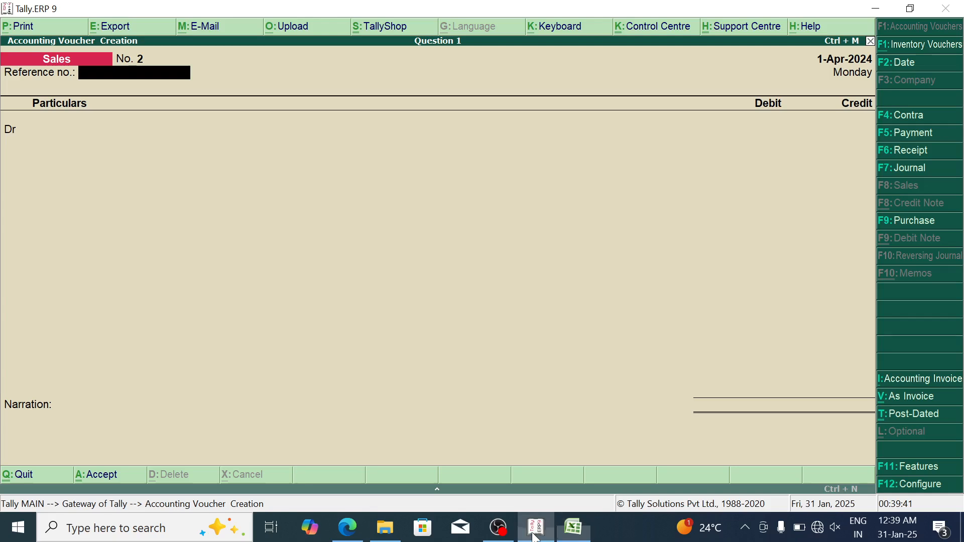
click(922, 226)
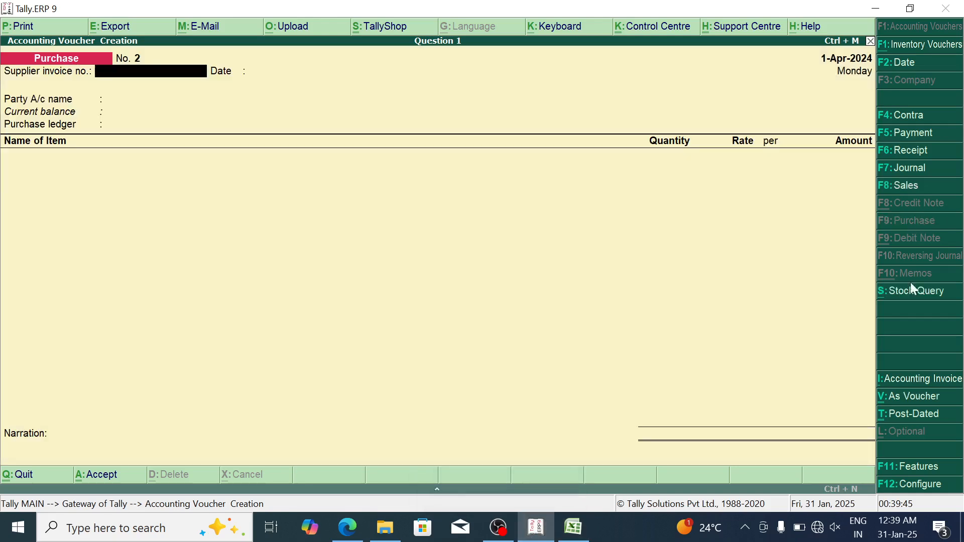
click(918, 395)
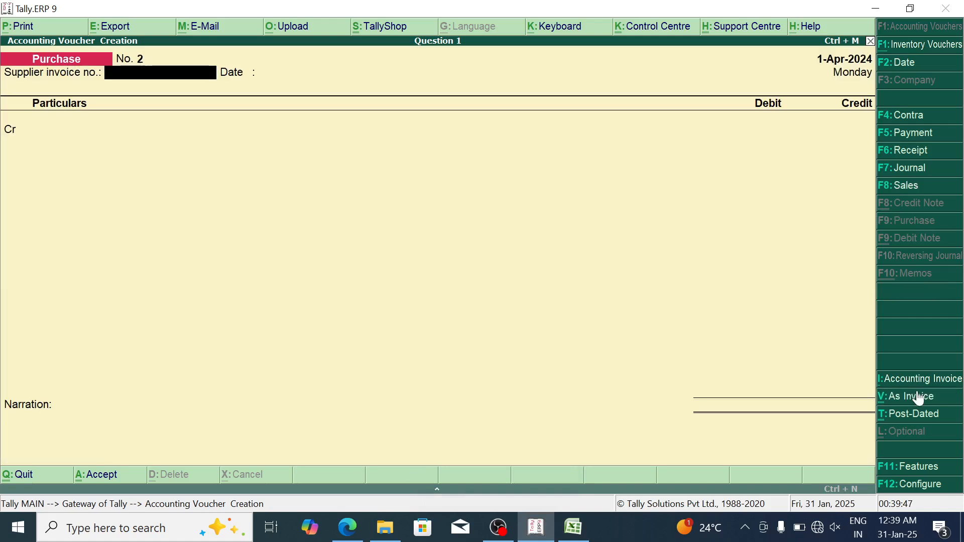
key(Return)
key(Return)
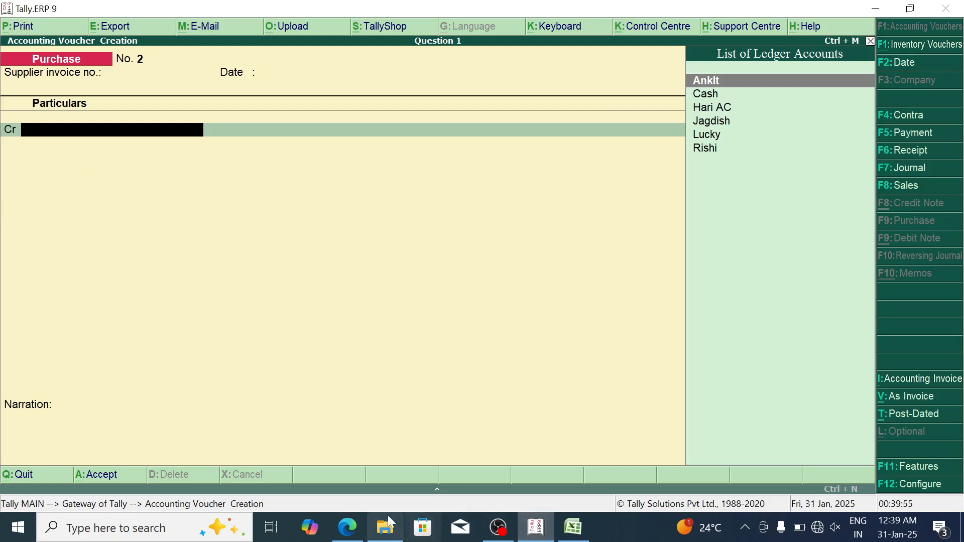
Step: Review the supplier and the goods-purchased wording of entry 3 in the Edge PDF
click(356, 531)
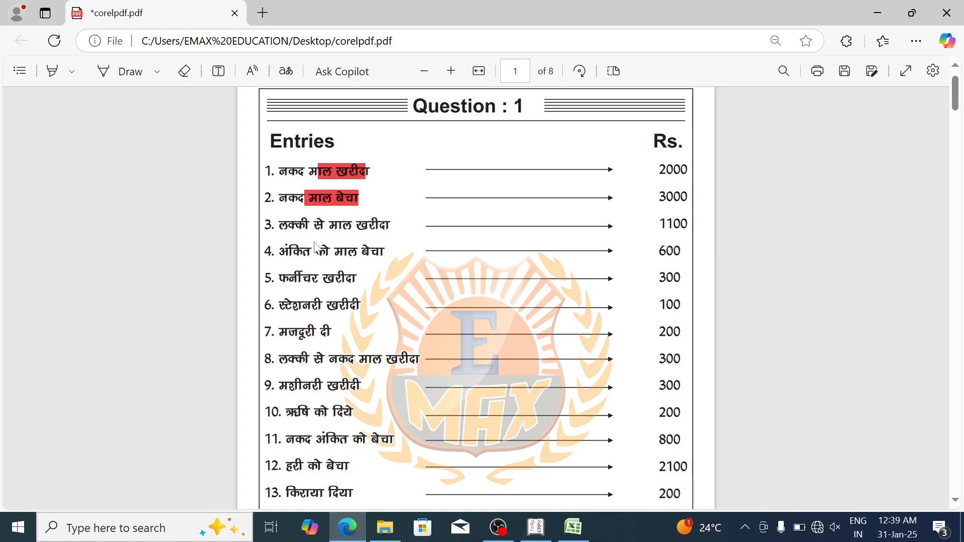
drag(309, 225, 275, 231)
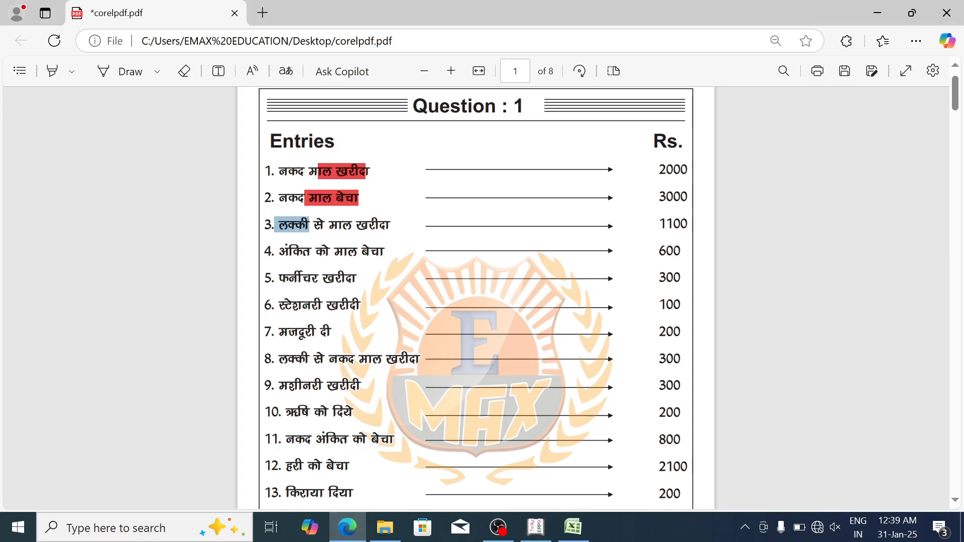
click(289, 229)
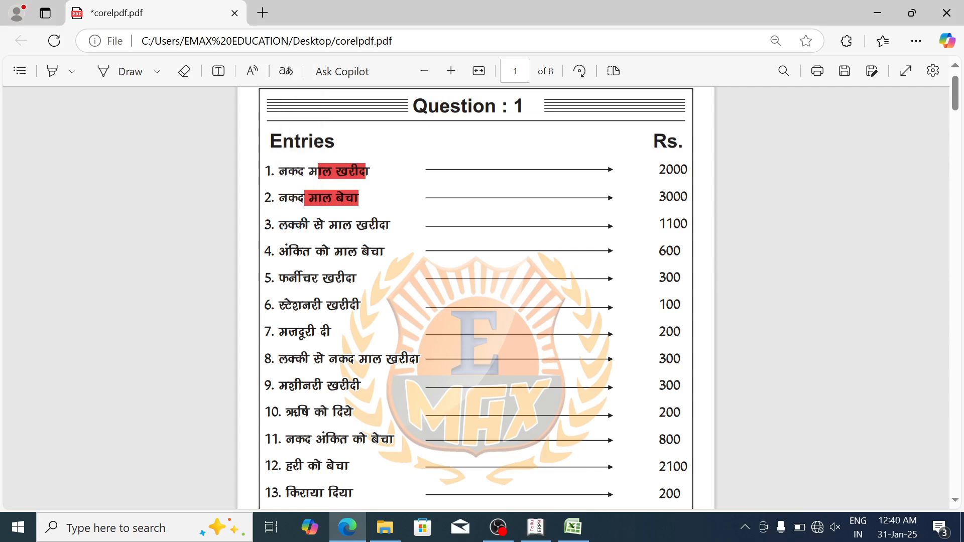
drag(329, 225, 390, 234)
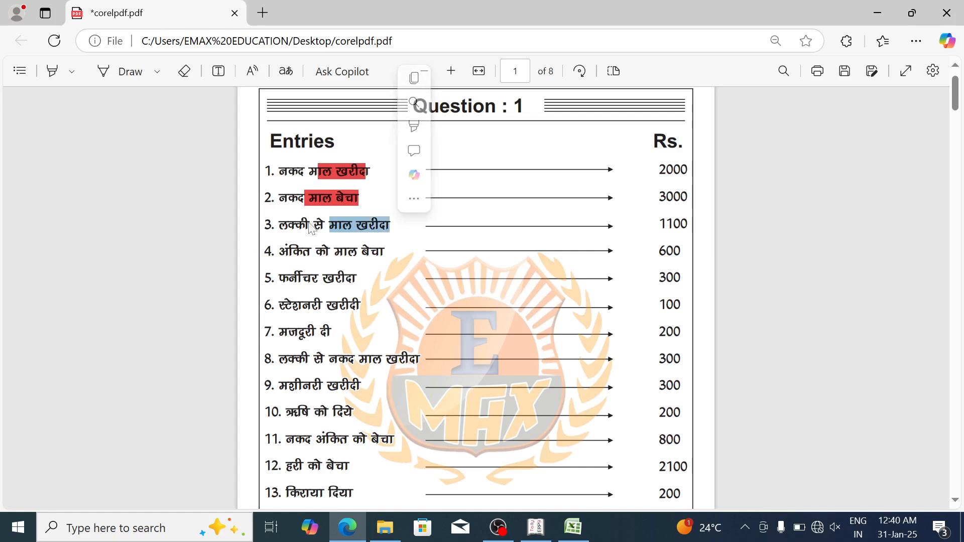
drag(310, 228, 276, 227)
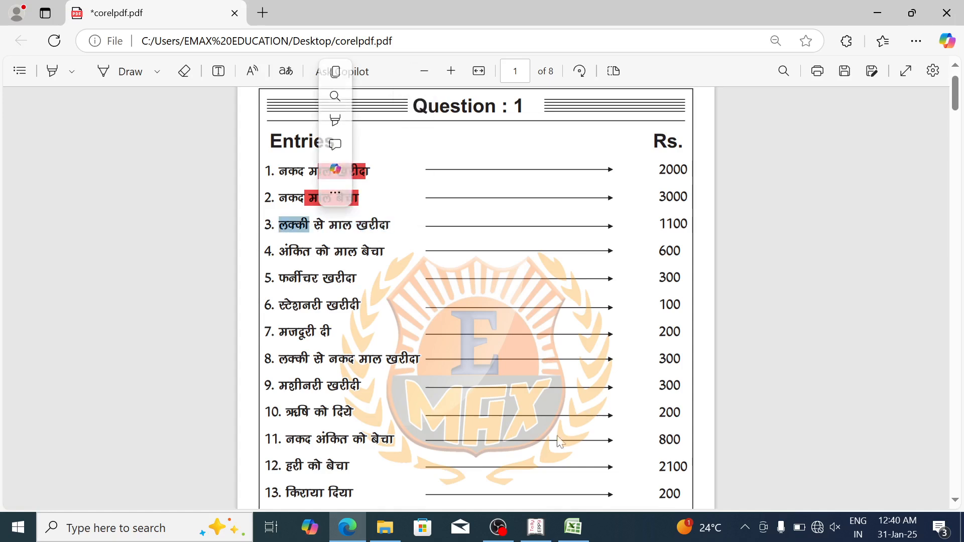
Step: In the Tally.ERP 9 Purchase voucher, choose the entry 3 supplier's ledger as the Cr account, accepting the default supplier's details
click(539, 538)
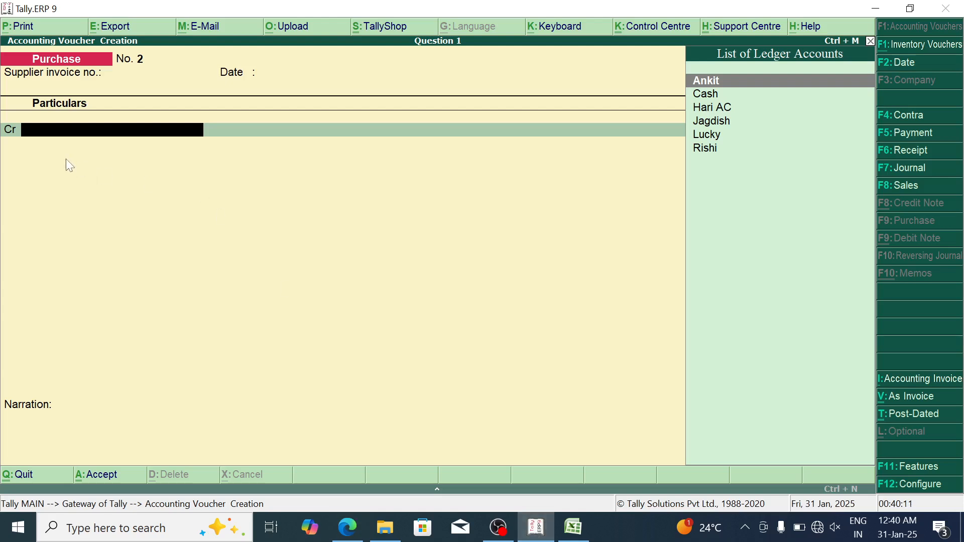
text(l)
key(Return)
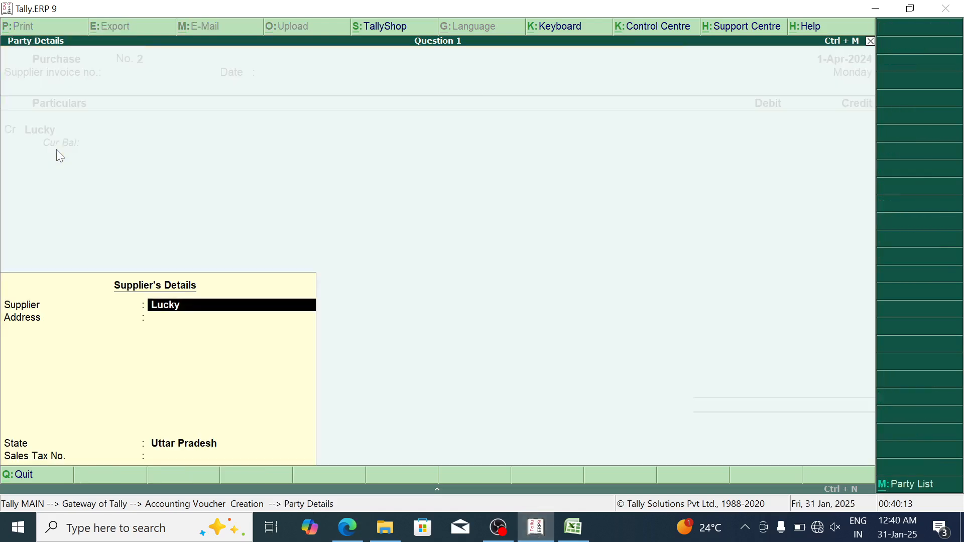
key(Return)
key(Return)
key(Return)
key(Return)
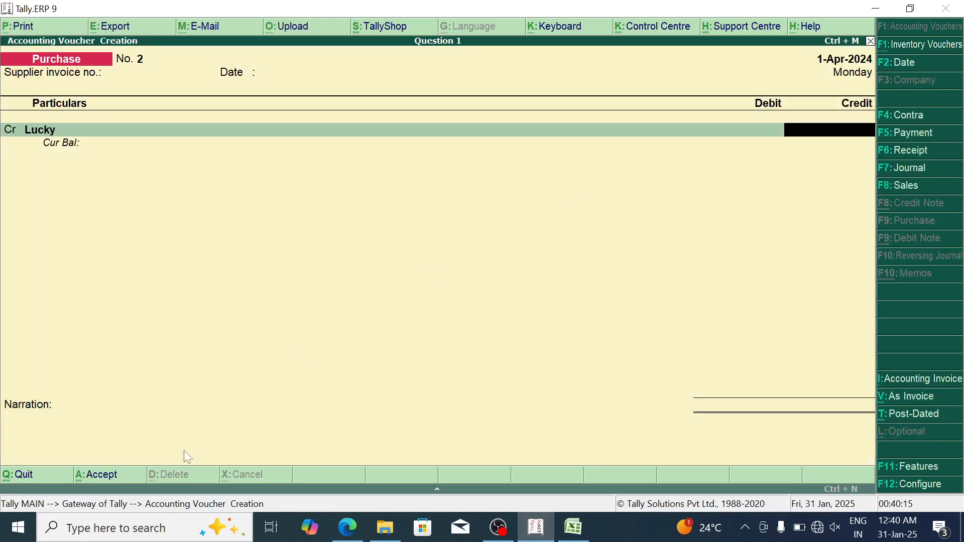
Step: Check the amount of entry 3 in the Edge PDF and credit the supplier with 1100 in the Tally.ERP 9 Purchase voucher
click(355, 530)
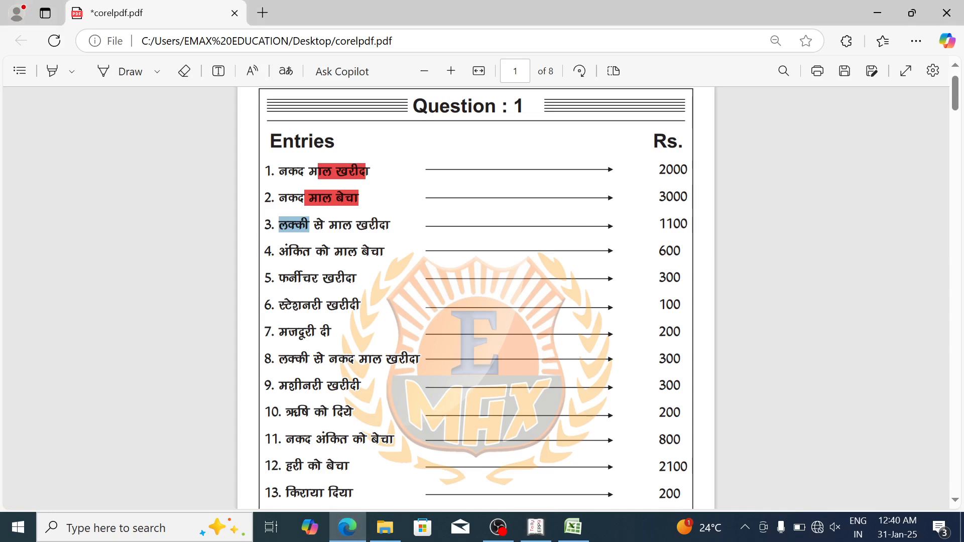
click(535, 533)
text(1,10)
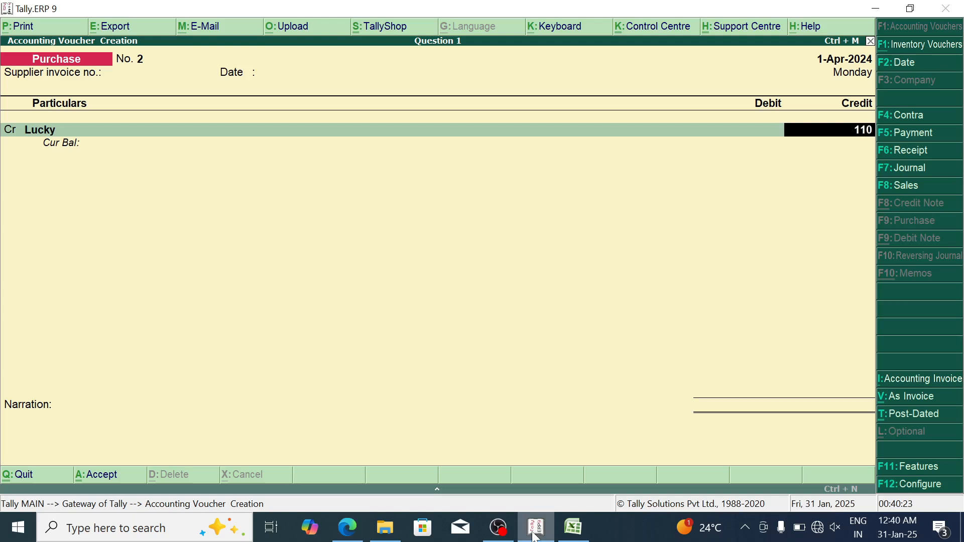
text(0)
key(Return)
Step: Debit Purchase AC with 1,100.00, leaving the inventory allocations and narration empty, and save the Purchase voucher
key(Return)
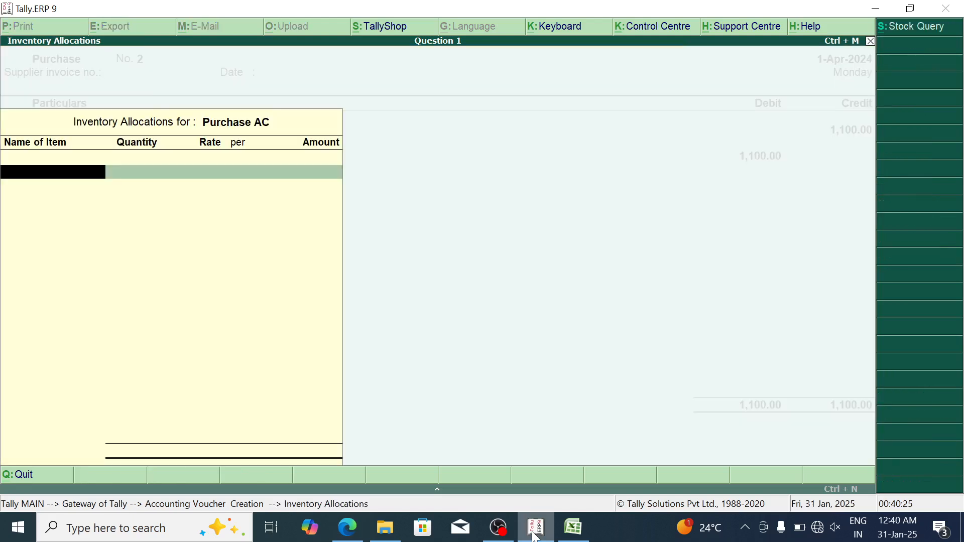
key(Return)
key(Return)
key(Return)
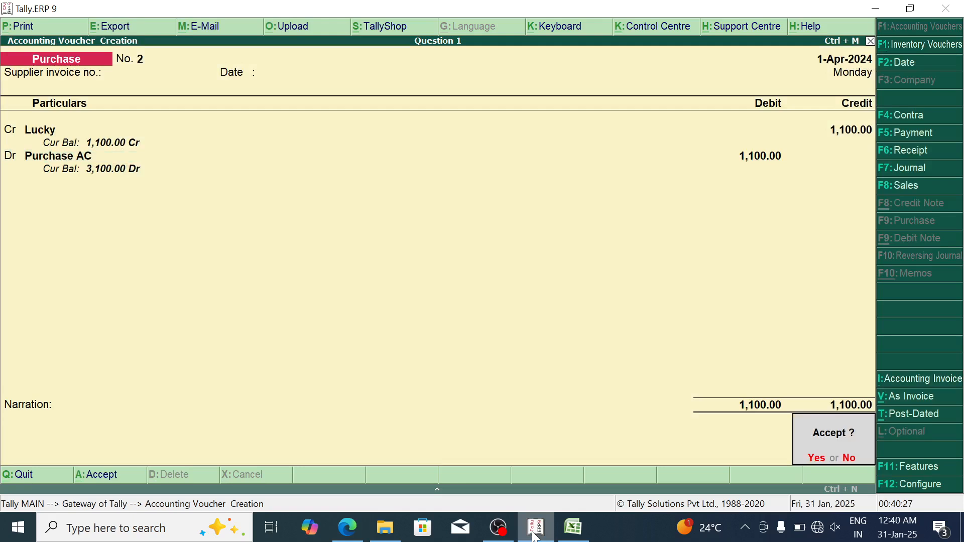
key(Return)
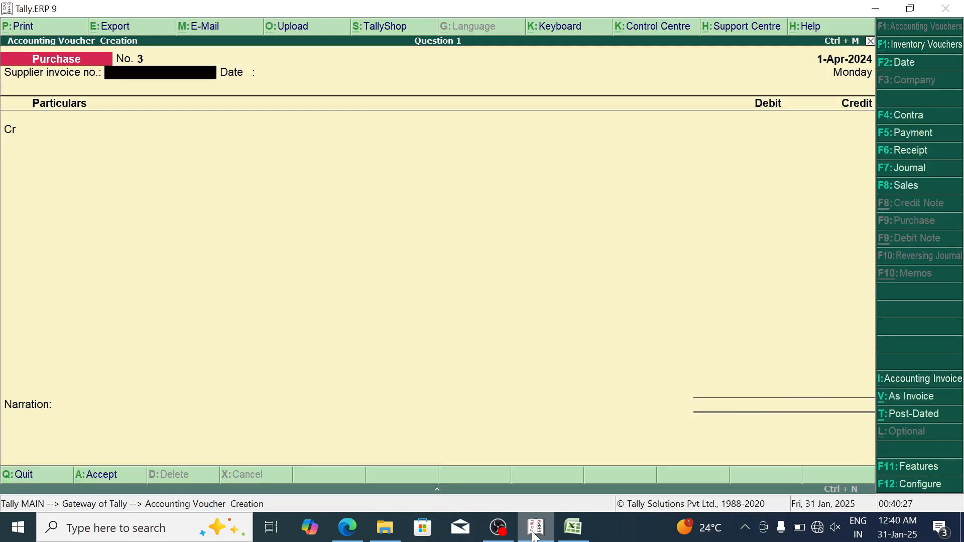
Step: Look up the next entry in the Edge PDF and start a Sales voucher in voucher mode in Tally.ERP 9
click(347, 527)
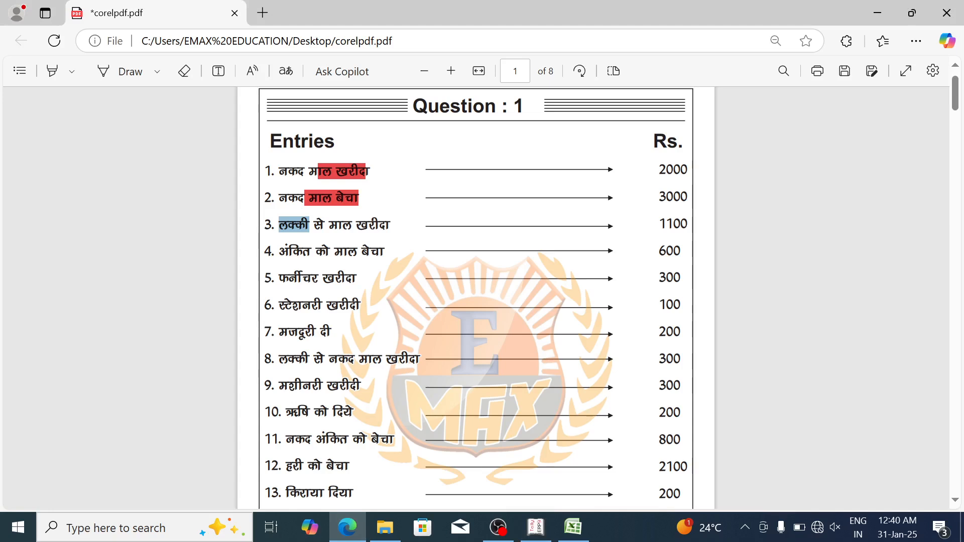
click(536, 528)
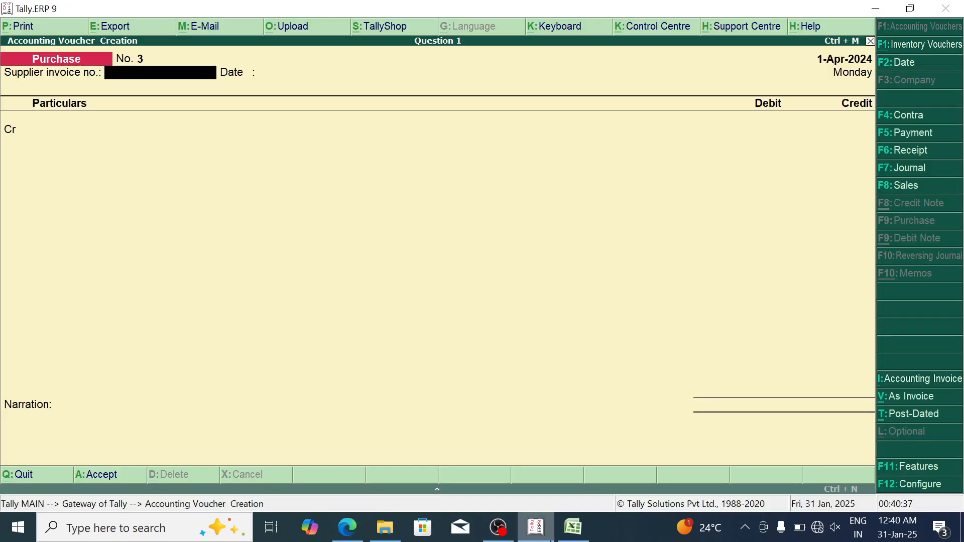
click(913, 185)
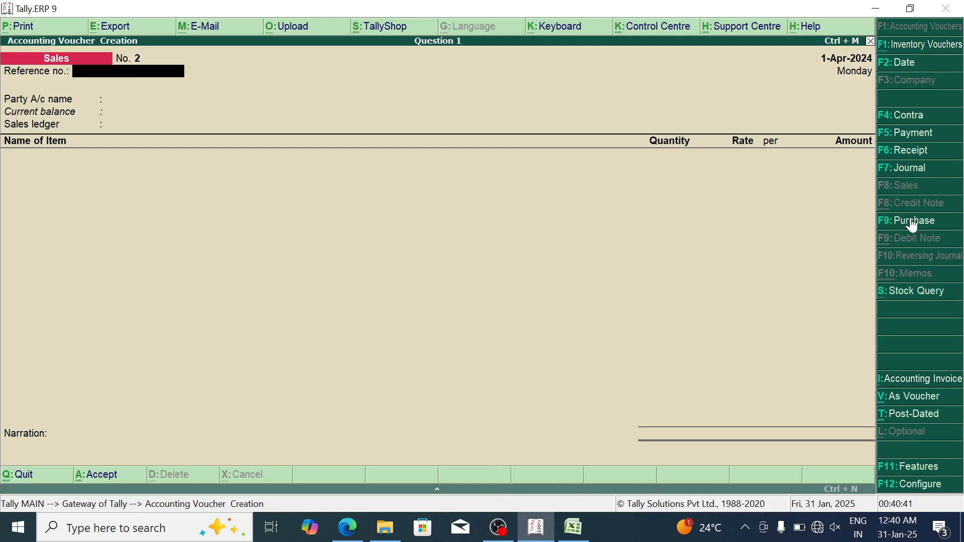
click(910, 397)
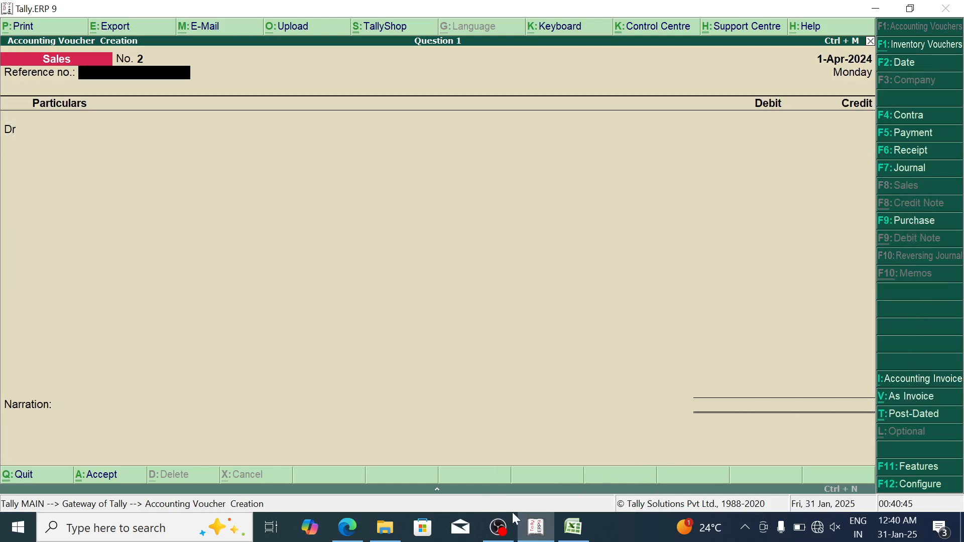
Step: Review the goods-sold wording of entry 4 in the Edge PDF and the Dr/Cr rules in cells D4:D5 of the Excel sheet
click(347, 527)
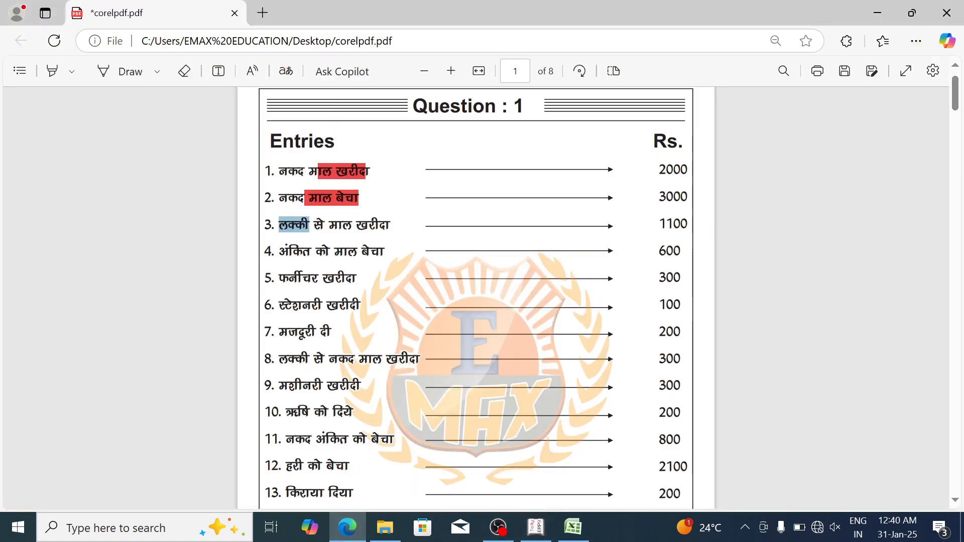
click(322, 226)
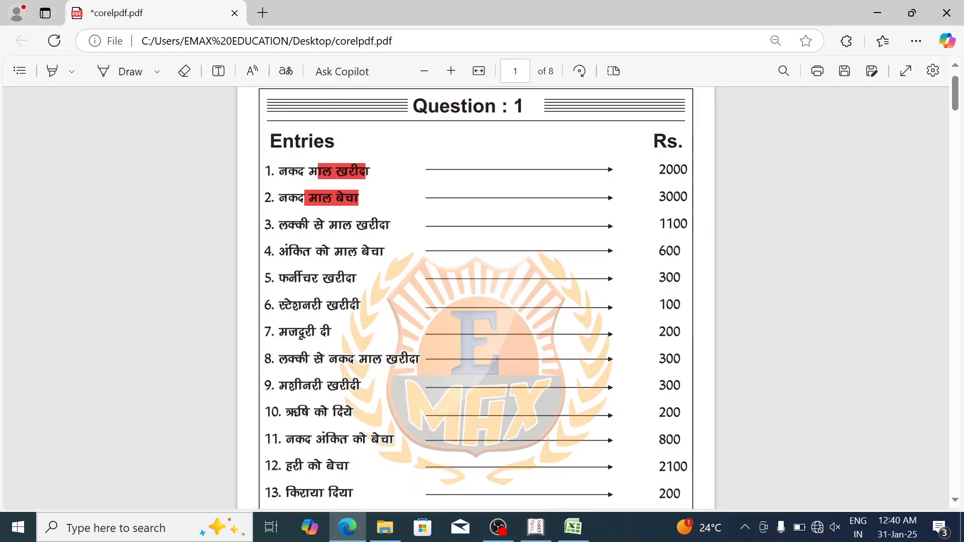
drag(279, 252, 385, 252)
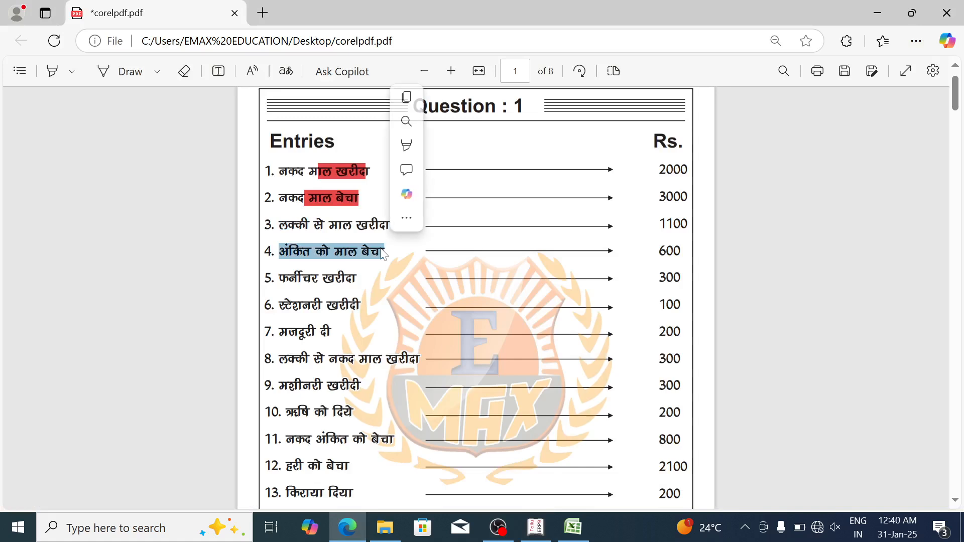
click(302, 253)
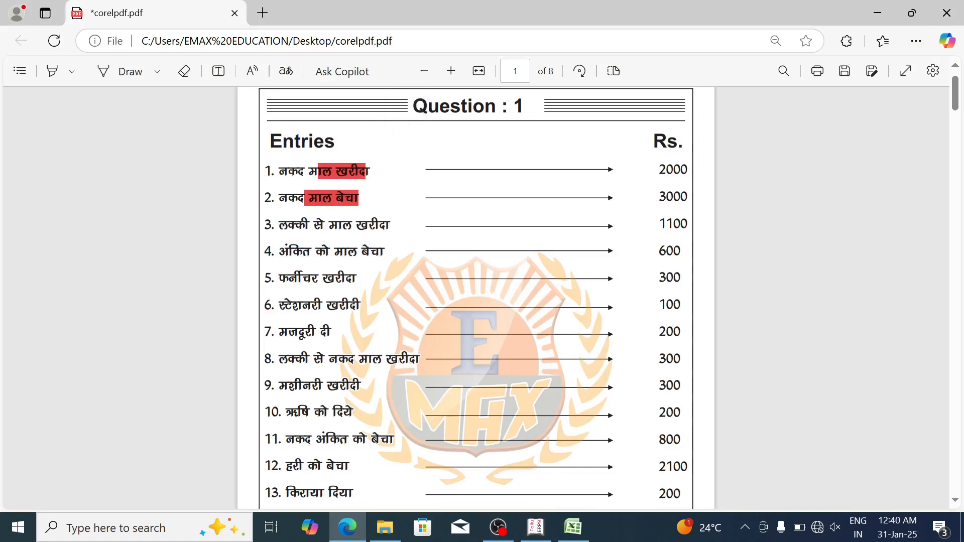
drag(334, 251, 385, 251)
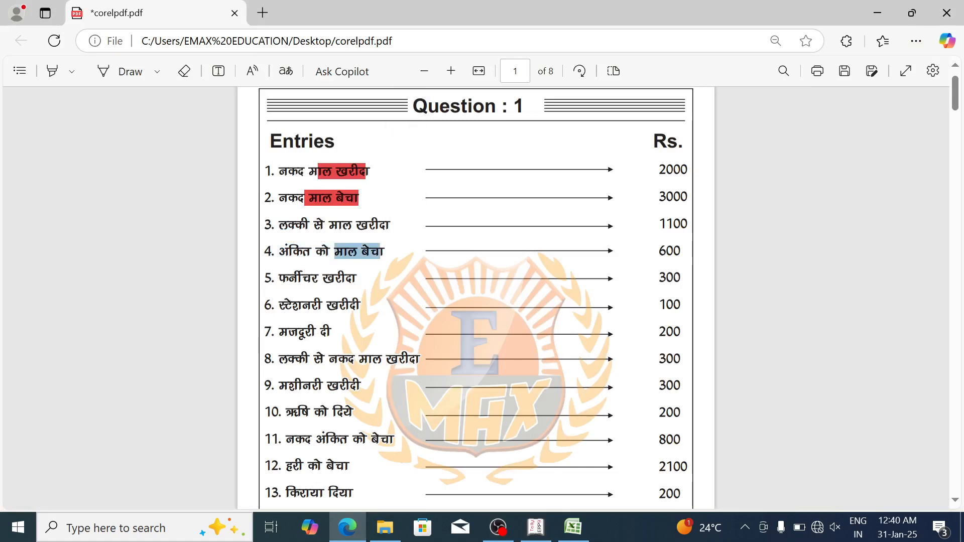
click(568, 526)
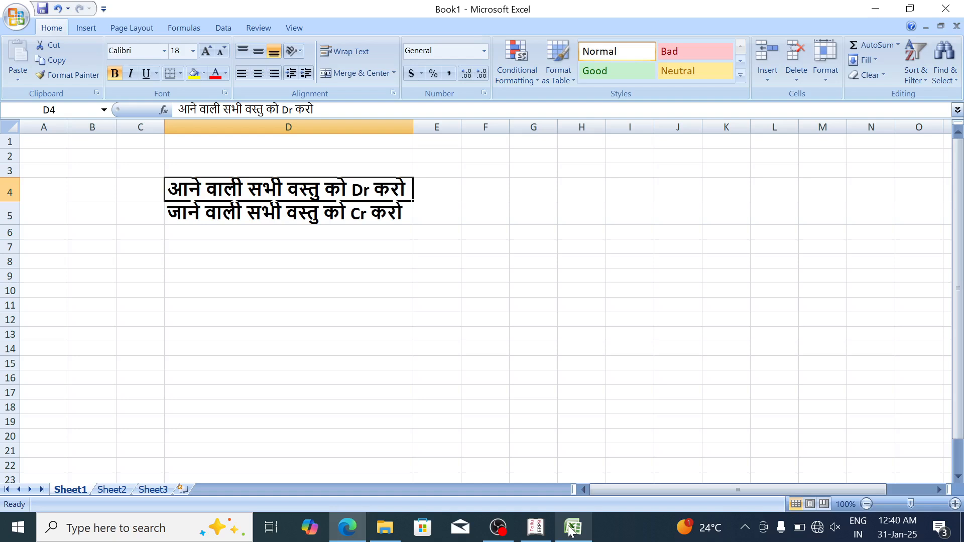
key(shift+Down)
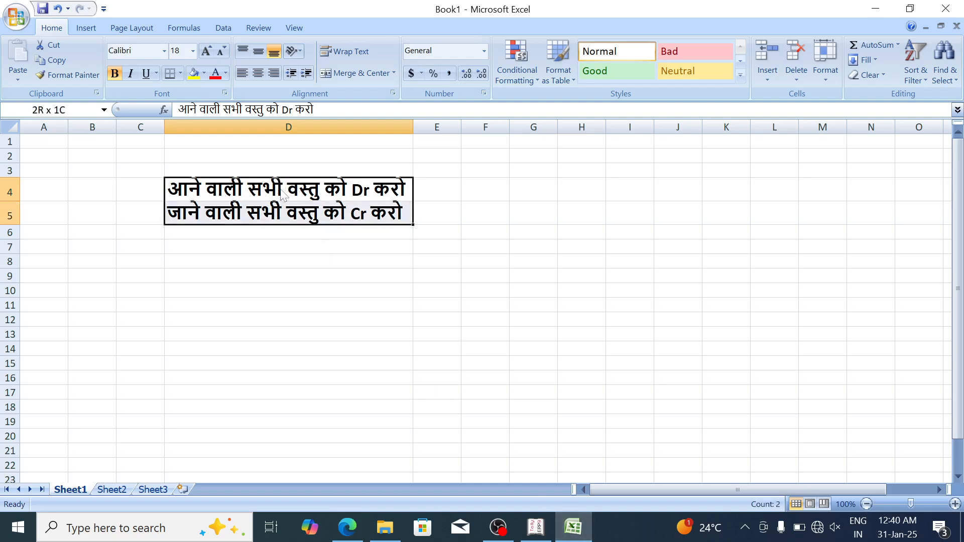
Step: Note the voucher rules below the existing ones, with Sales as Cr in cell D9 and Purchase as Dr in D10
key(Down)
key(Down)
key(Down)
key(Down)
key(Down)
text(Sales)
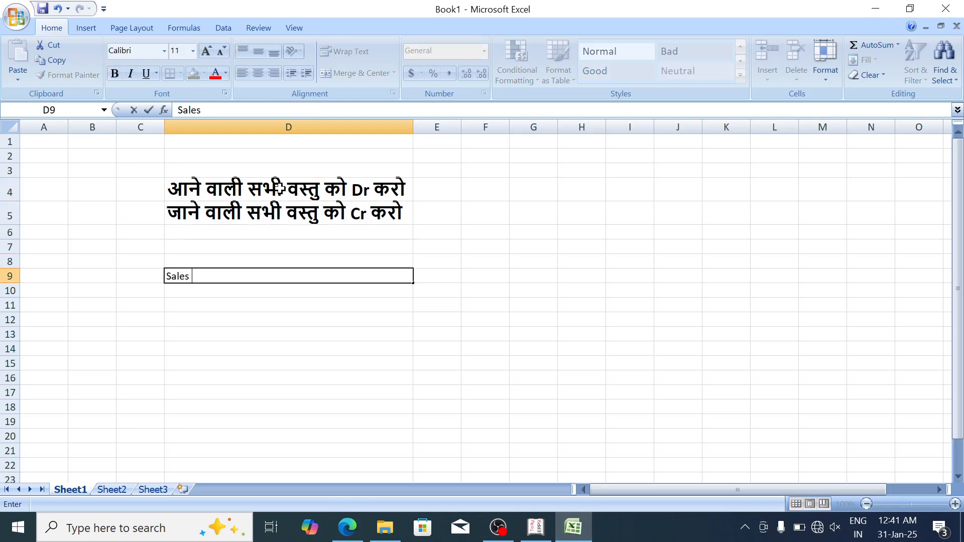
text(        Cr)
key(Return)
text(Purchase )
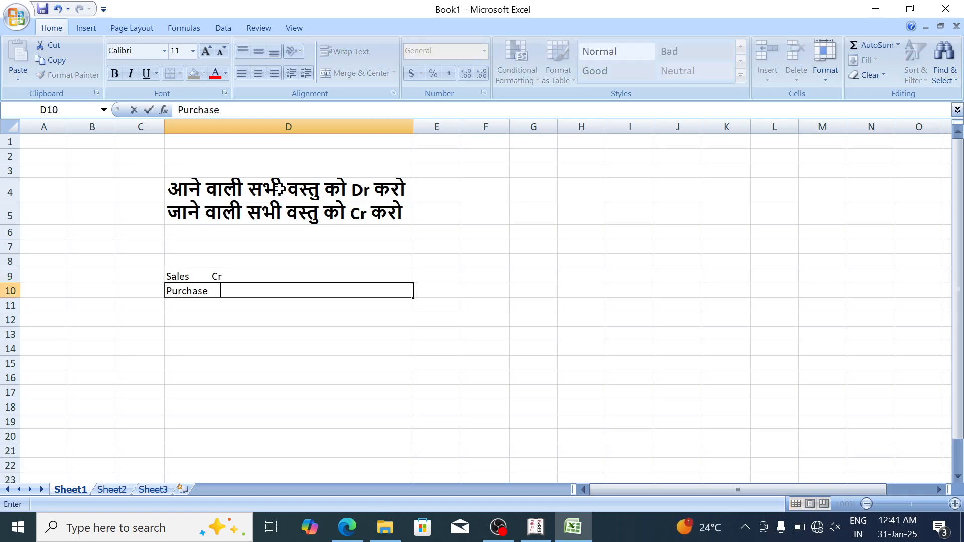
text(     Dr)
key(Return)
Step: Adjust the spacing before Cr in cell D9 so that it lines up with Dr in the row below
key(Up)
key(Up)
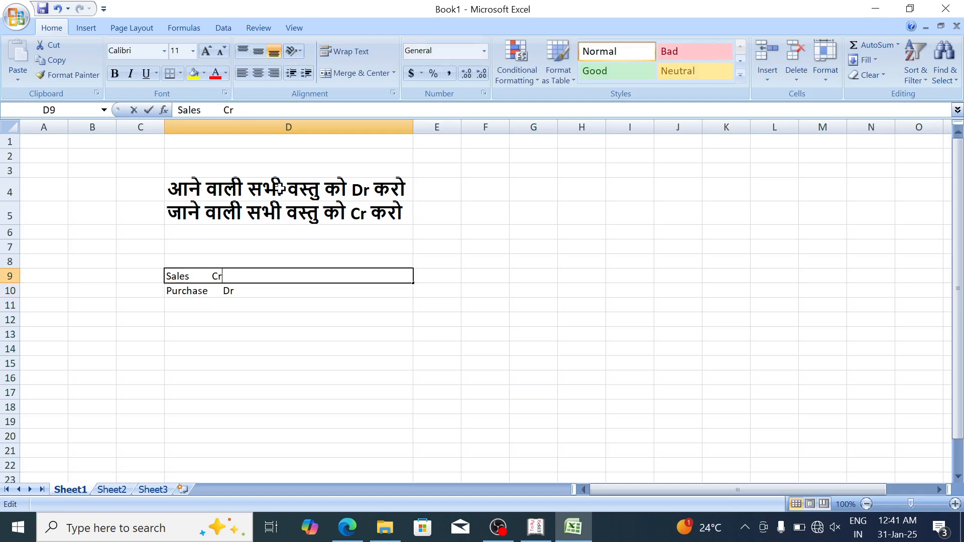
key(F2)
key(Left)
key(Left)
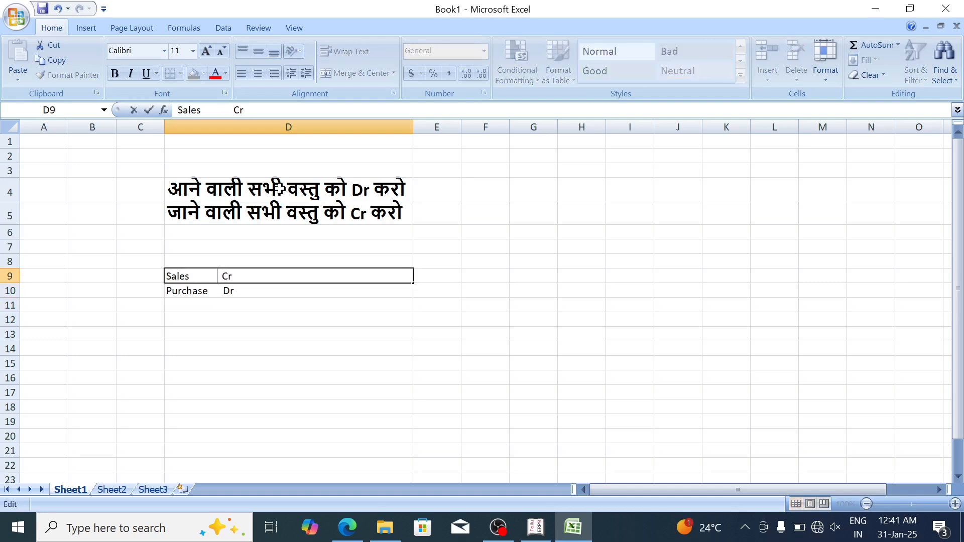
key(BackSpace)
key(Return)
Step: Apply all borders and bold to the Sales and Purchase rules in cells D9:D10
key(Up)
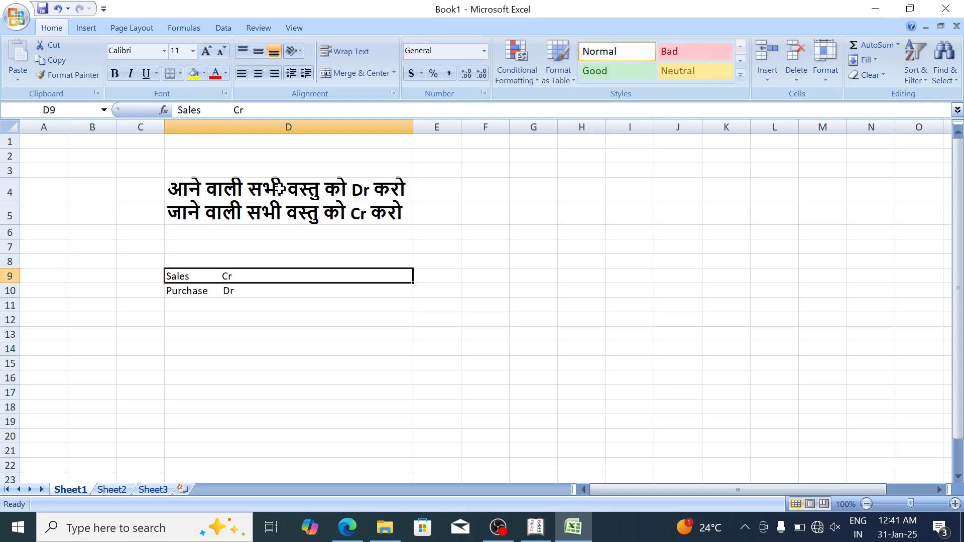
key(shift+Down)
key(alt+h)
key(b)
key(a)
key(ctrl+b)
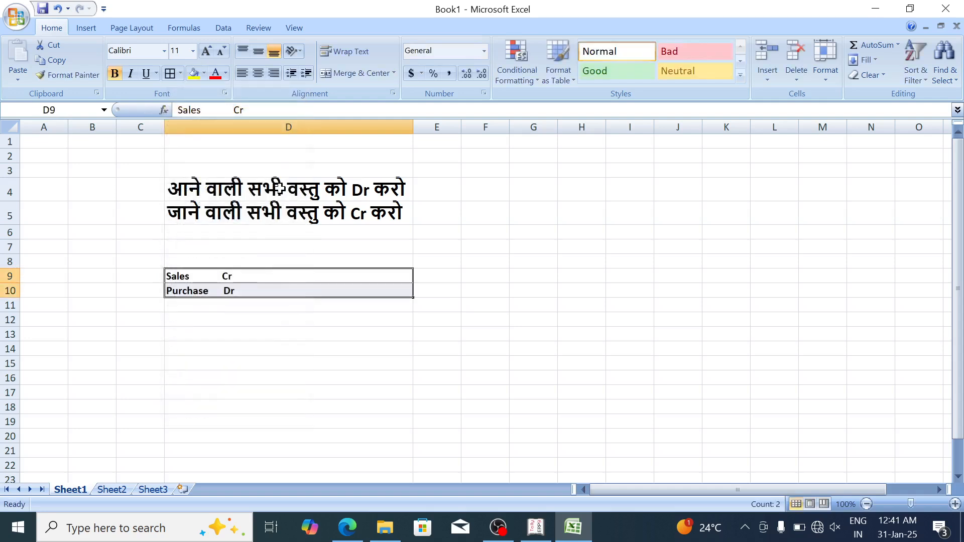
Step: Increase the font size of the Sales and Purchase rules in D9:D10 to 18
click(207, 51)
click(207, 51)
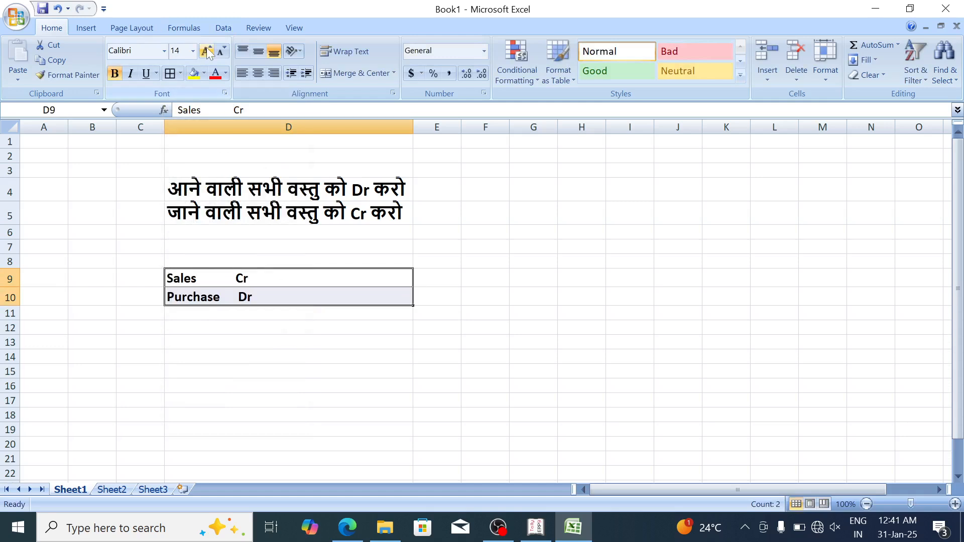
click(206, 51)
click(206, 51)
key(shift+Up)
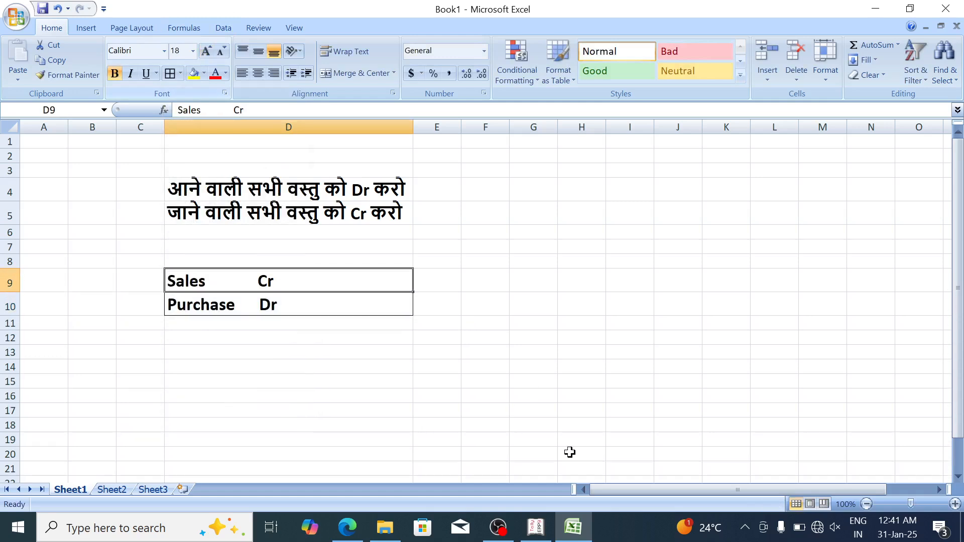
Step: Check the open Sales voucher in Tally.ERP 9 and reread the full wording of entry 4 in the Edge PDF
click(529, 536)
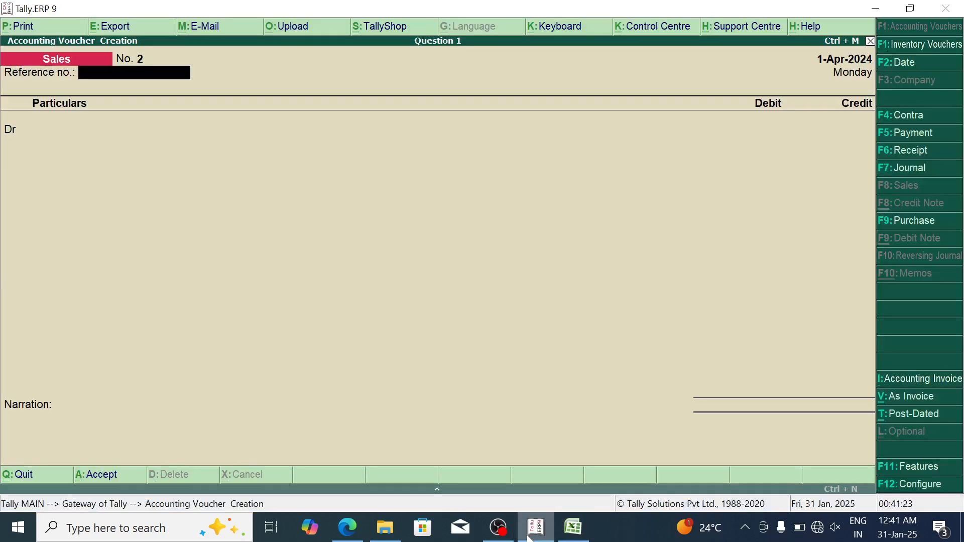
click(355, 538)
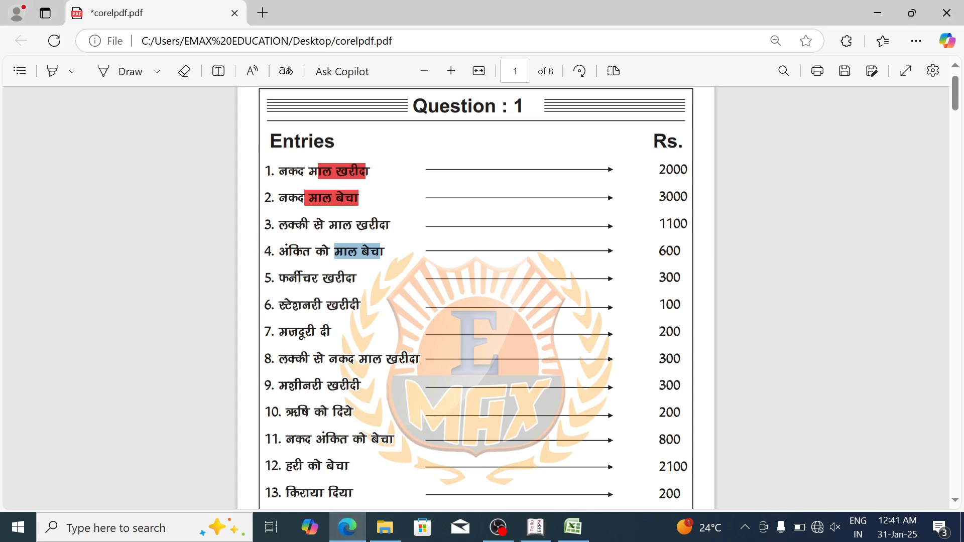
drag(280, 251, 383, 252)
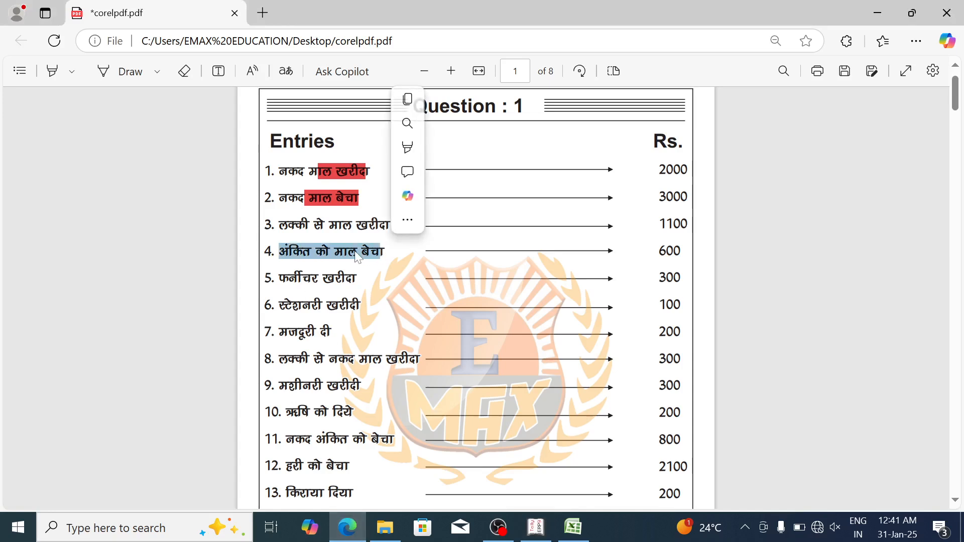
Step: Switch to Tally.ERP 9 and debit the customer from entry 4 in the Sales voucher, accepting the buyer's details with state Uttar Pradesh
click(357, 256)
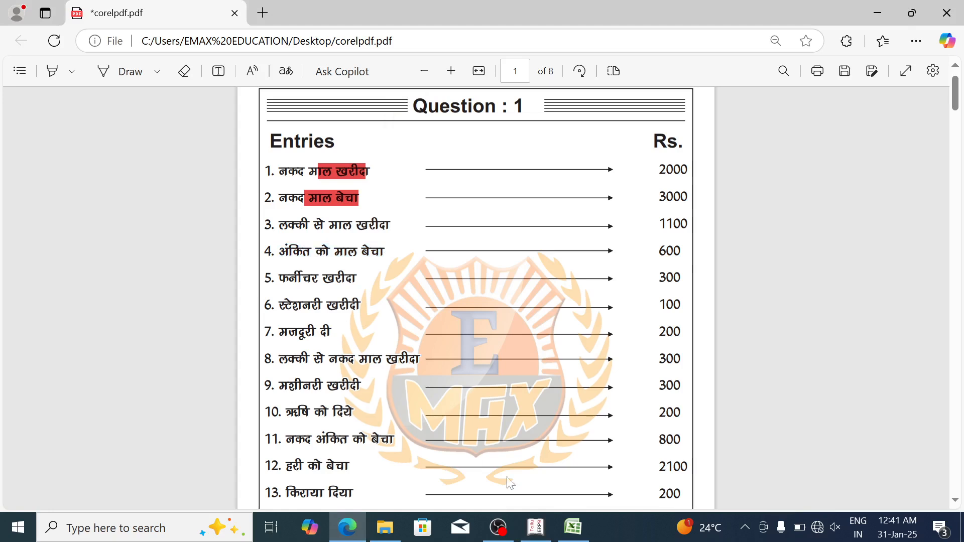
click(536, 527)
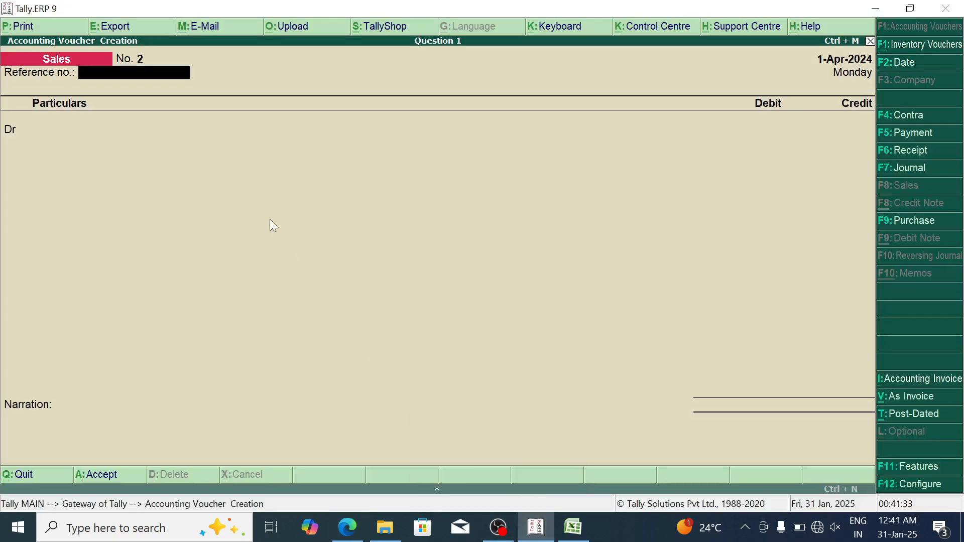
key(Return)
key(Return)
key(Return)
key(Return)
key(Return)
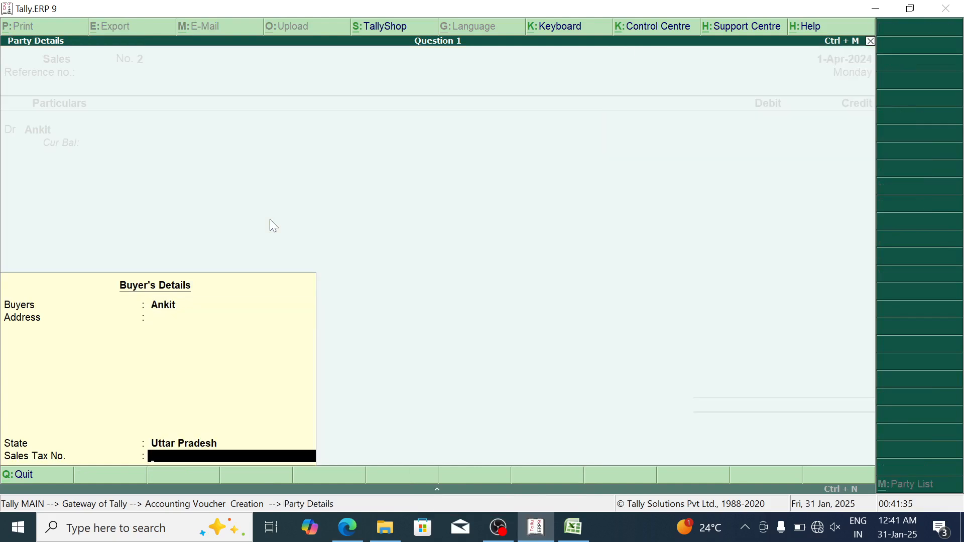
key(Return)
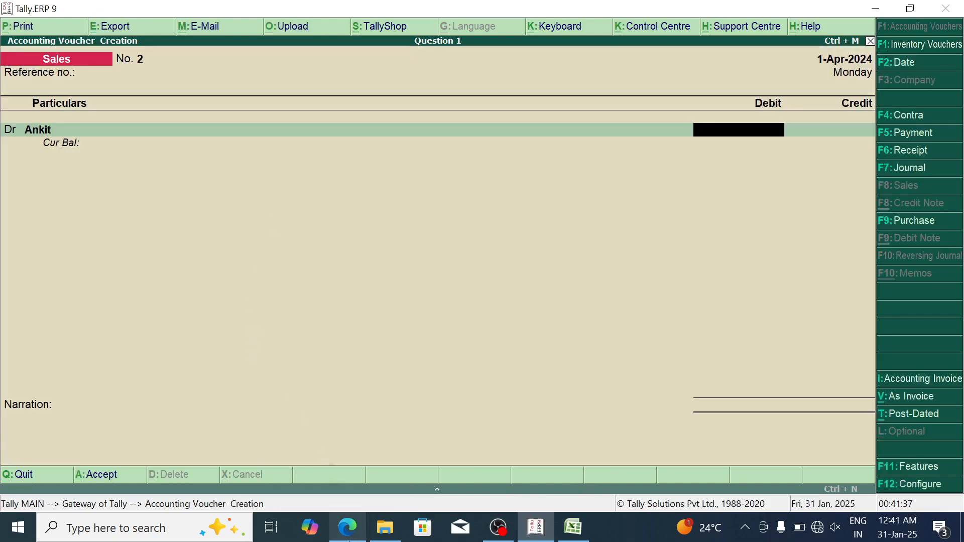
Step: Check entry 4's amount in the Edge PDF, debit 600 to the customer in Tally.ERP 9, credit Sales AC and save the voucher
click(348, 527)
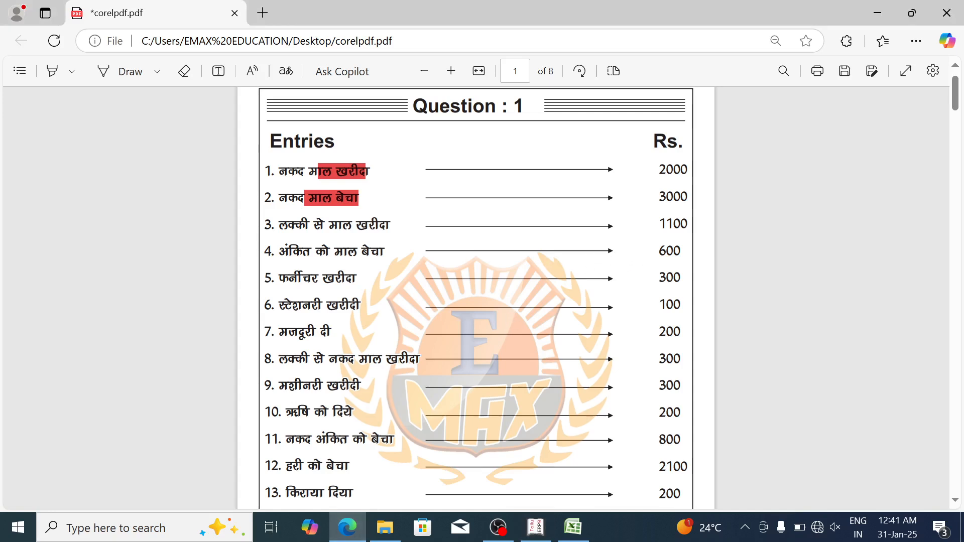
click(536, 527)
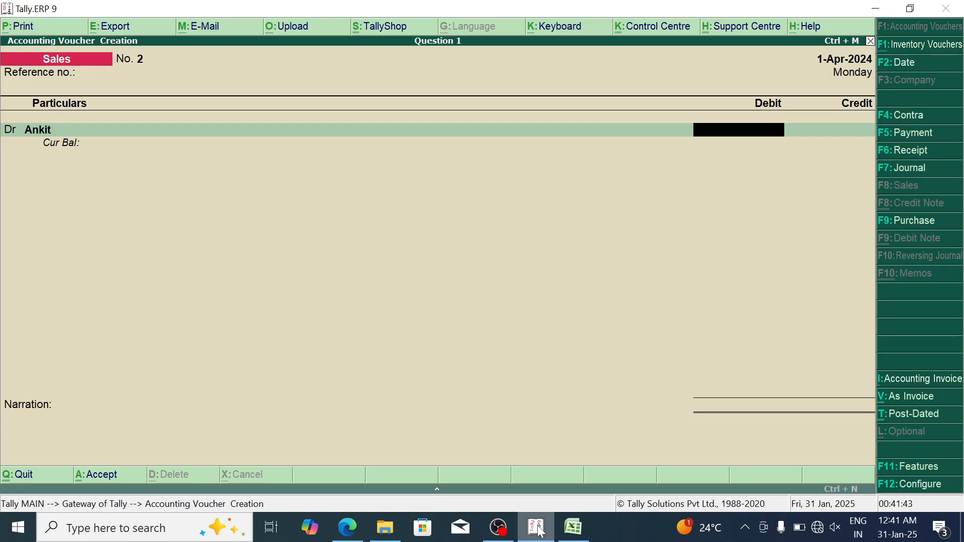
text(600)
key(Return)
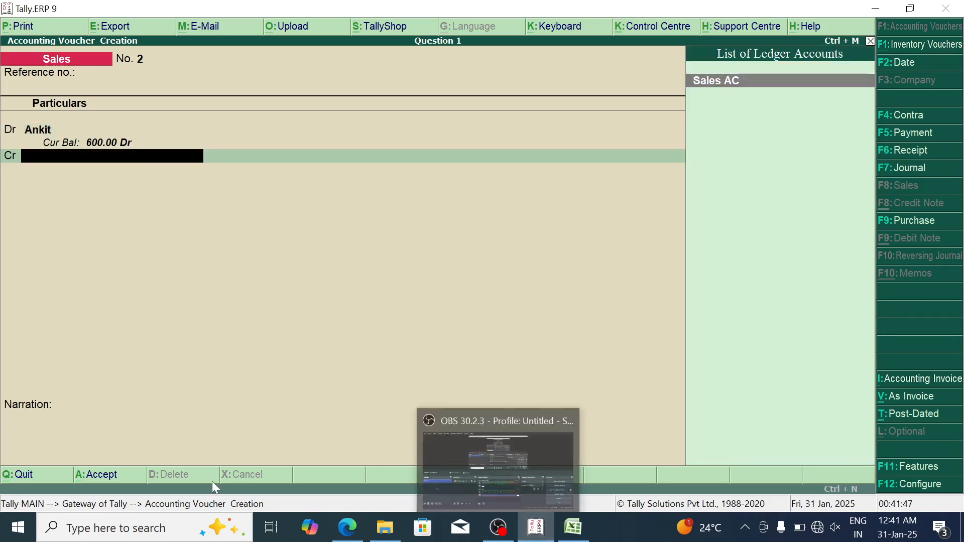
click(814, 81)
key(Return)
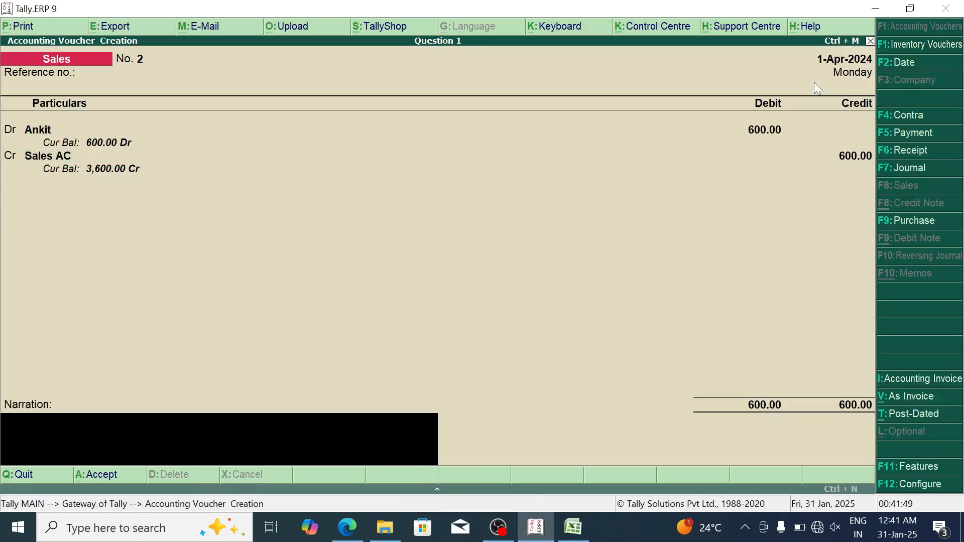
key(Return)
key(Return)
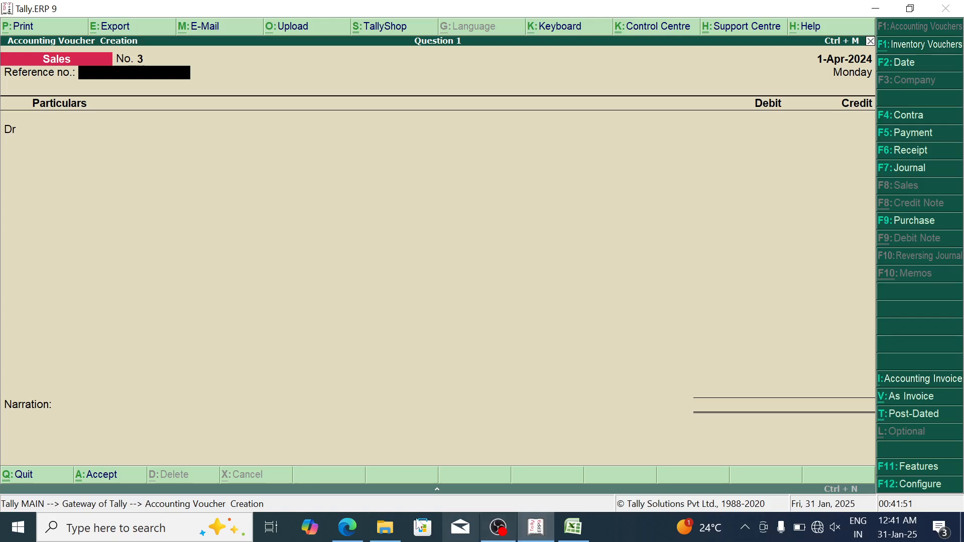
Step: Read entry 5 in the Edge PDF, and in Tally.ERP 9 start a Payment voucher from Cash for Furniture AC
click(354, 527)
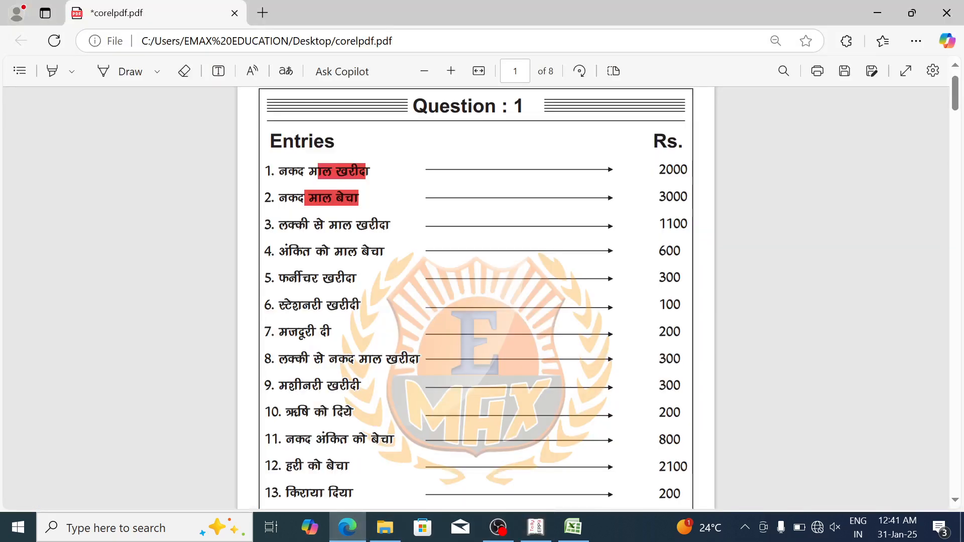
drag(279, 277, 358, 283)
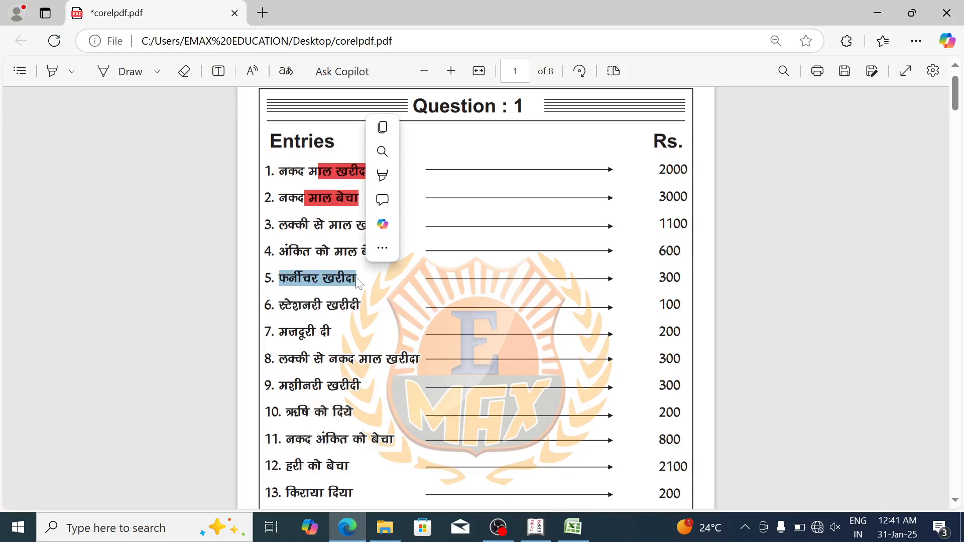
click(369, 284)
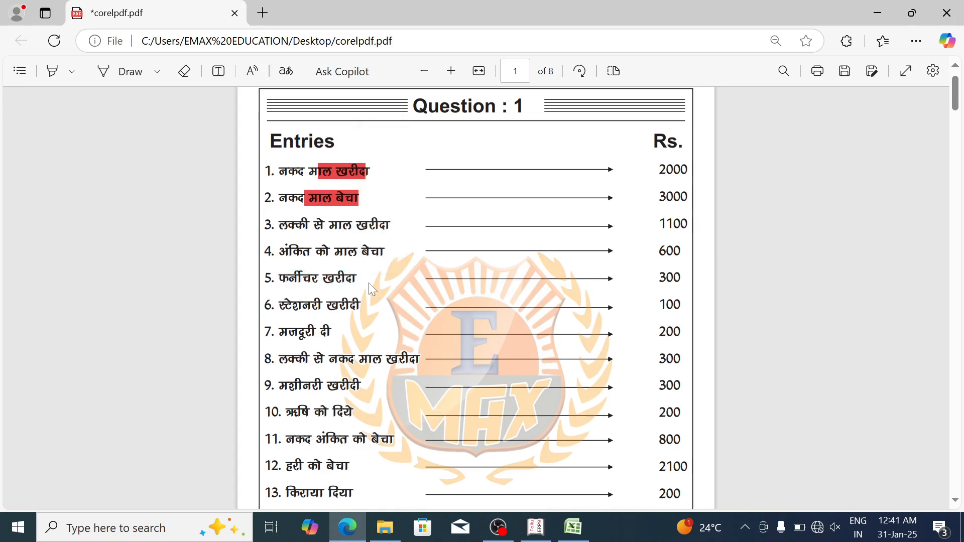
click(536, 527)
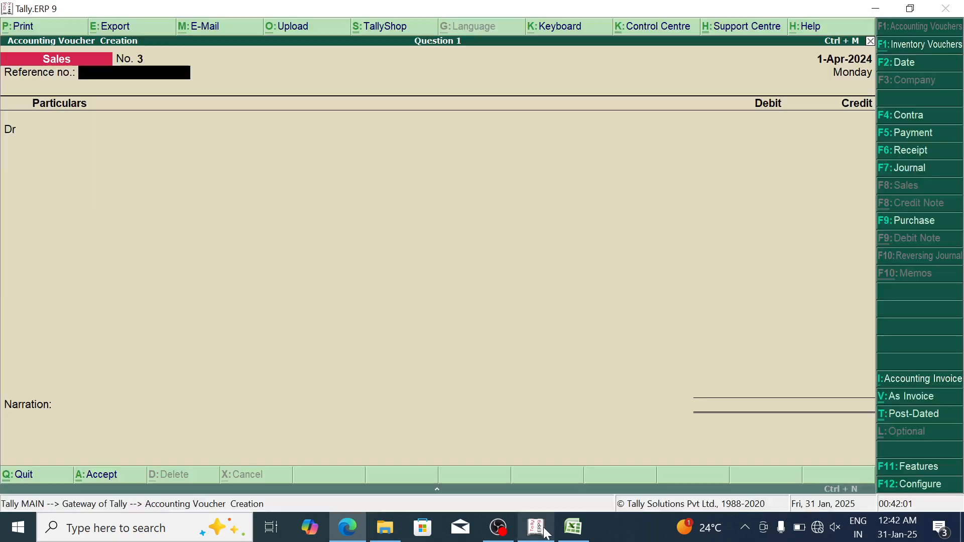
click(938, 133)
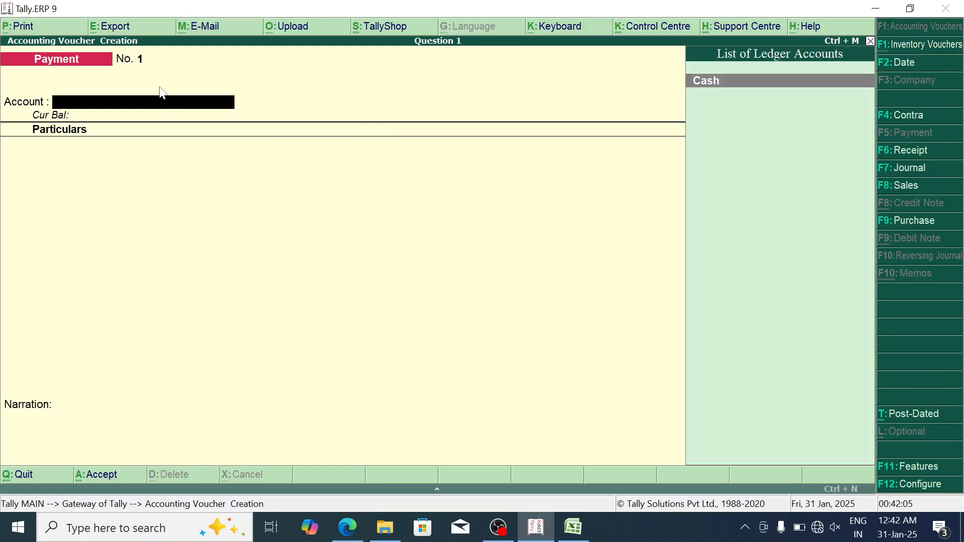
key(Return)
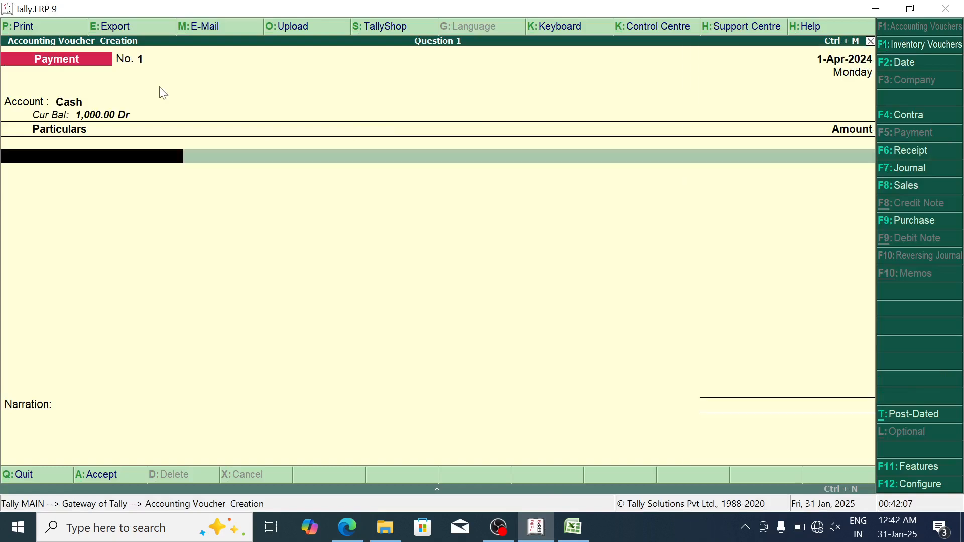
key(Down)
key(Down)
key(Return)
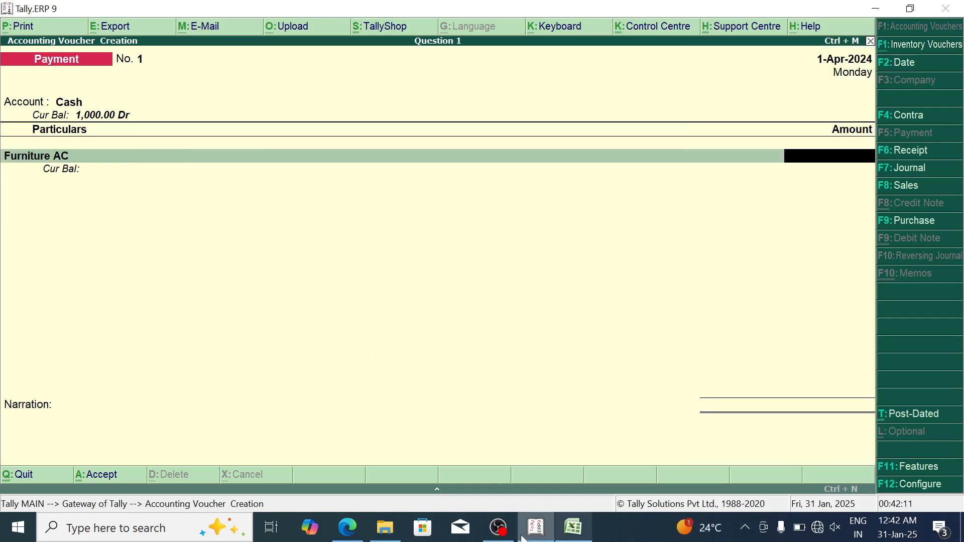
Step: Check entry 5's amount in the Edge PDF, enter 300 for Furniture AC in Tally.ERP 9 and save the Payment voucher
click(347, 527)
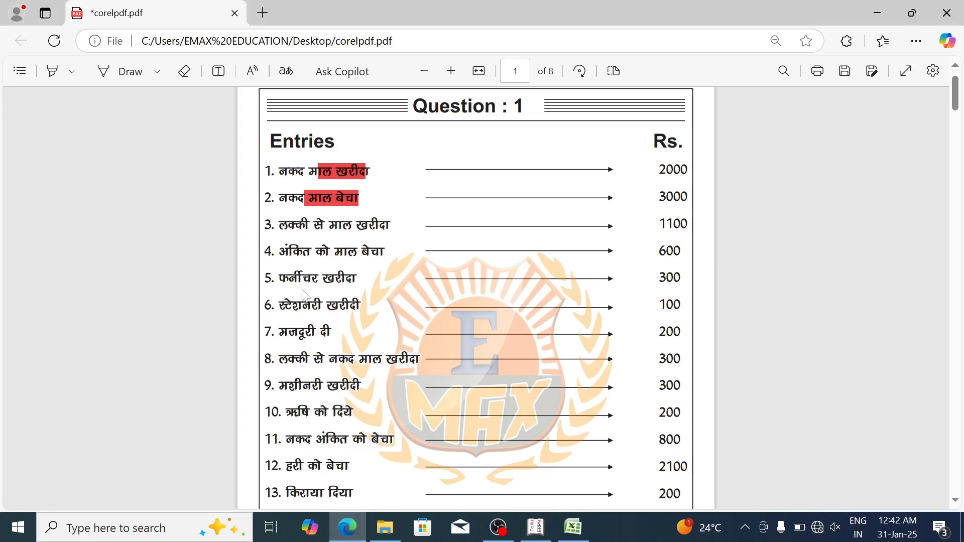
drag(302, 278, 265, 168)
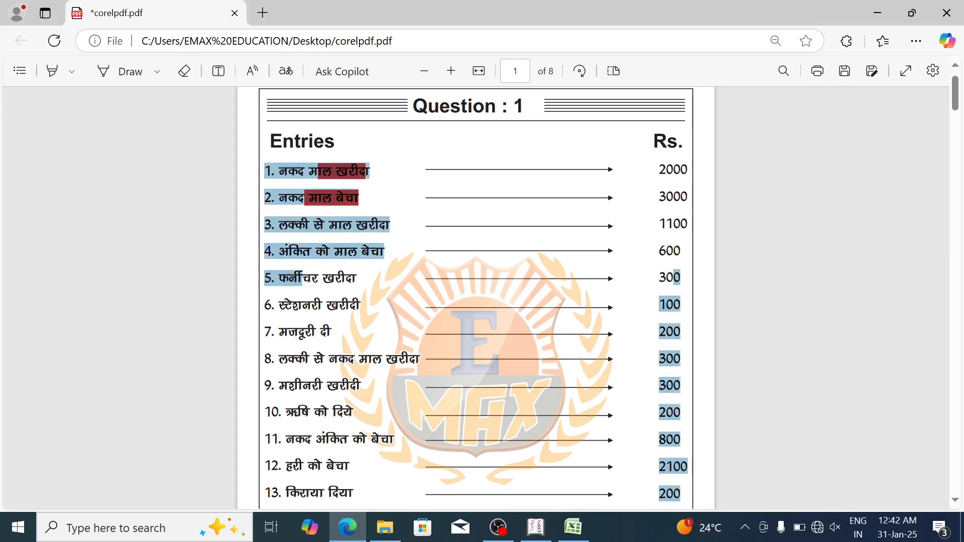
key(alt+Tab)
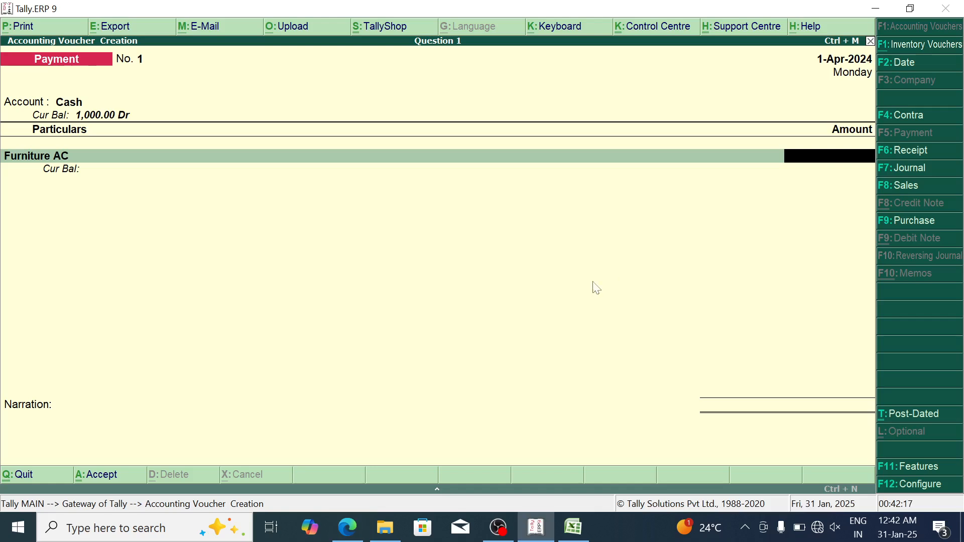
text(300)
key(Return)
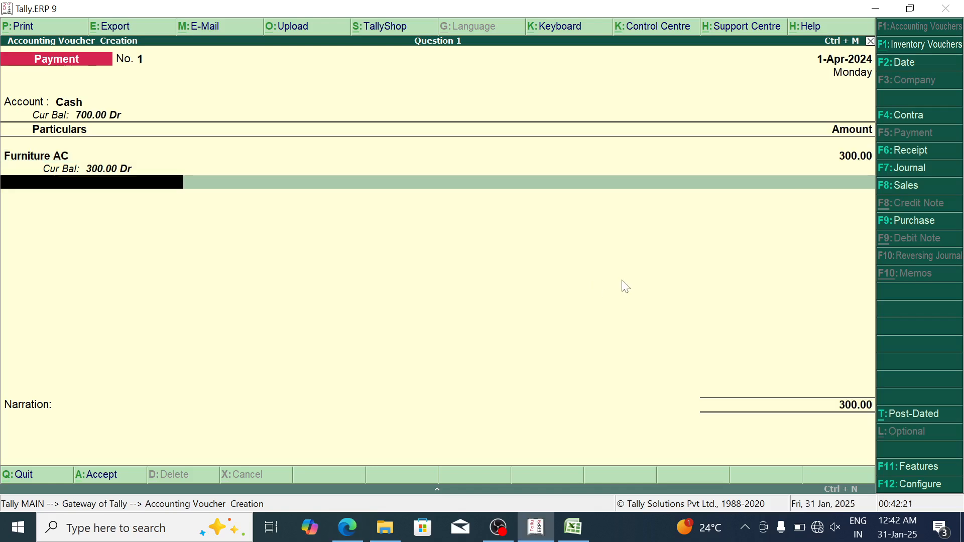
key(Return)
key(Return)
key(Return)
Step: Read entry 6 in the Edge PDF, and in Tally.ERP 9 choose Cash and the Stationary ledger in the next Payment voucher
key(alt+Tab)
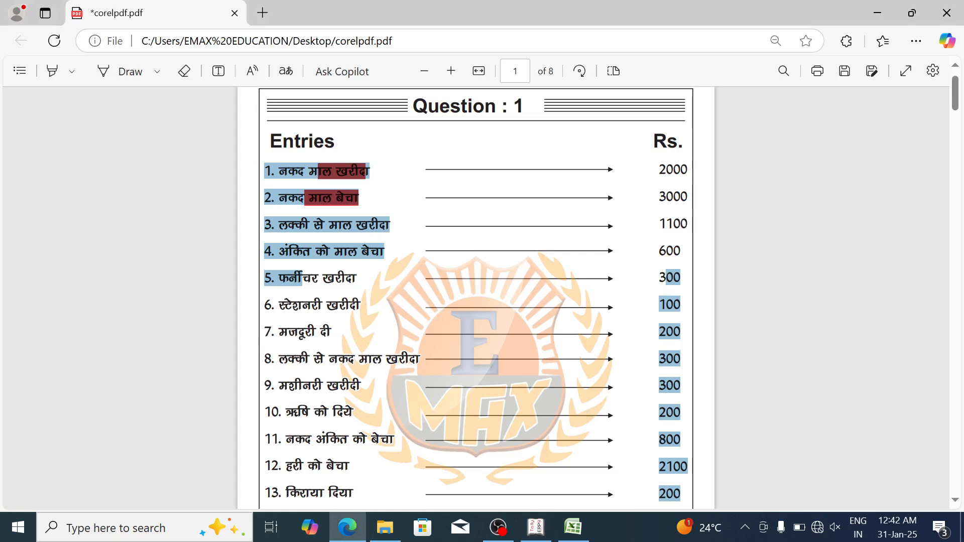
drag(279, 305, 362, 304)
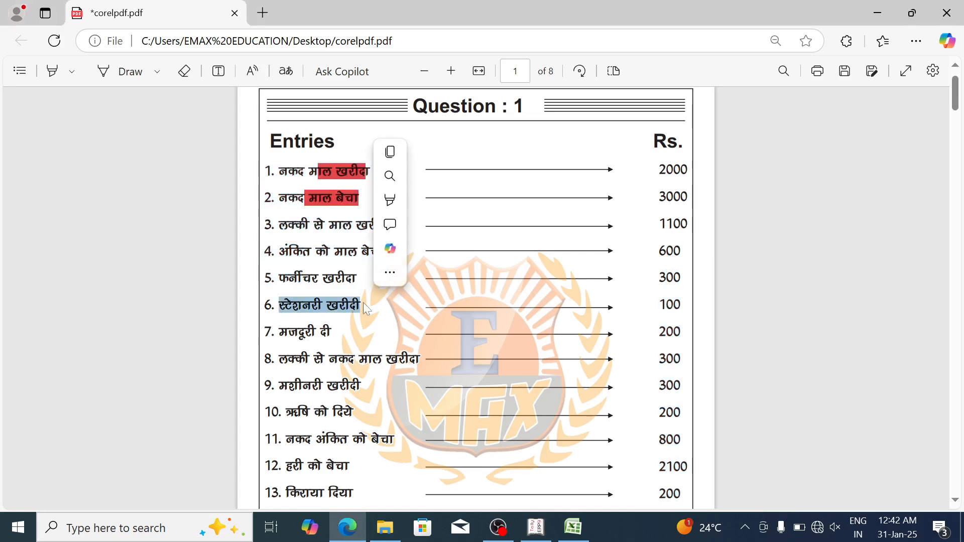
key(ctrl+c)
key(alt+Tab)
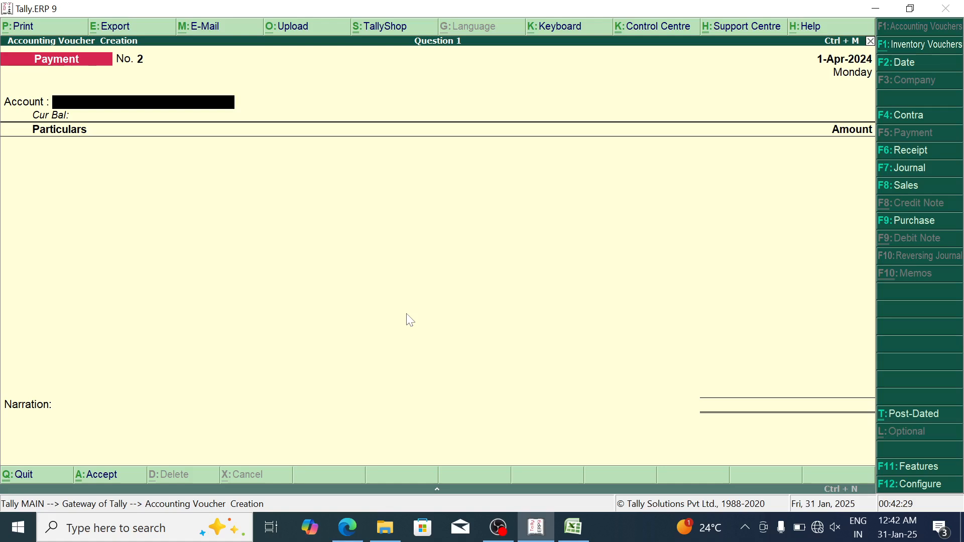
key(Return)
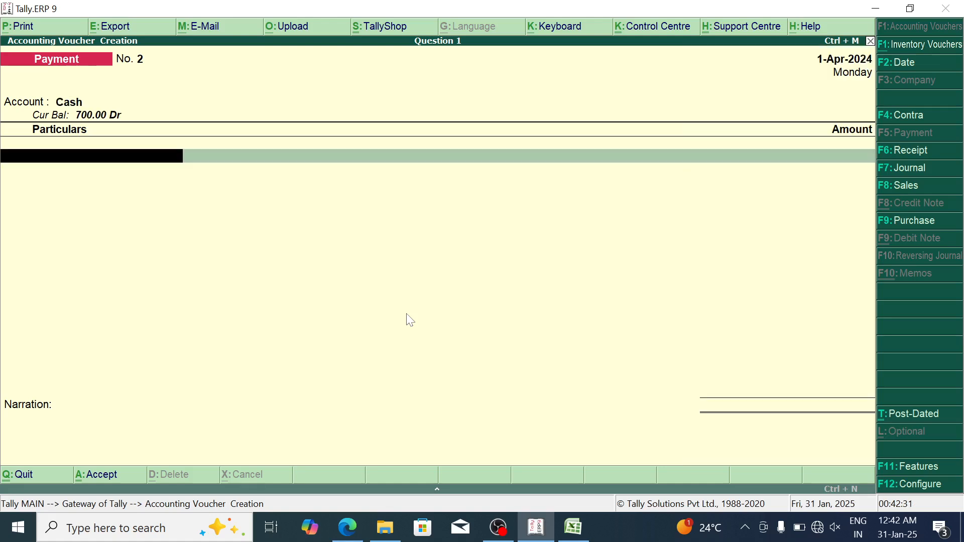
text(S)
key(Down)
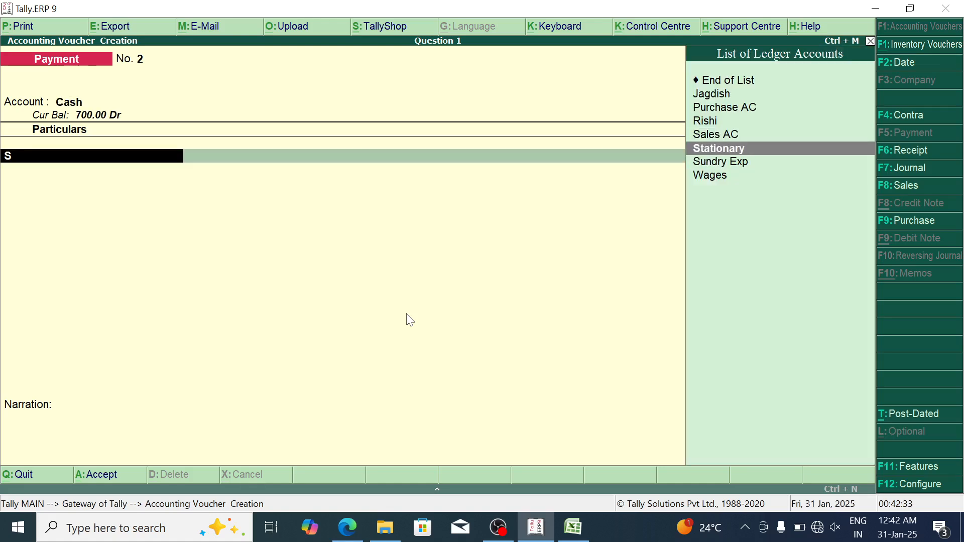
key(Return)
Step: Enter 100 for Stationary and save the Payment voucher without a narration
text(100)
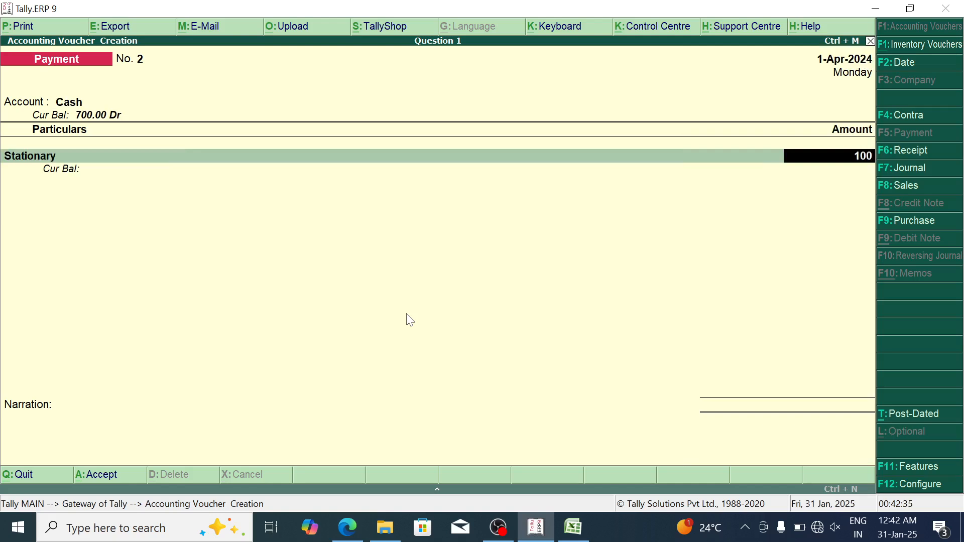
key(Return)
key(Return)
key(Return)
key(Return)
Step: Read entry 7 in the Edge PDF and record it in Tally.ERP 9 as a Payment voucher from Cash for Wages of 200
key(alt+Tab)
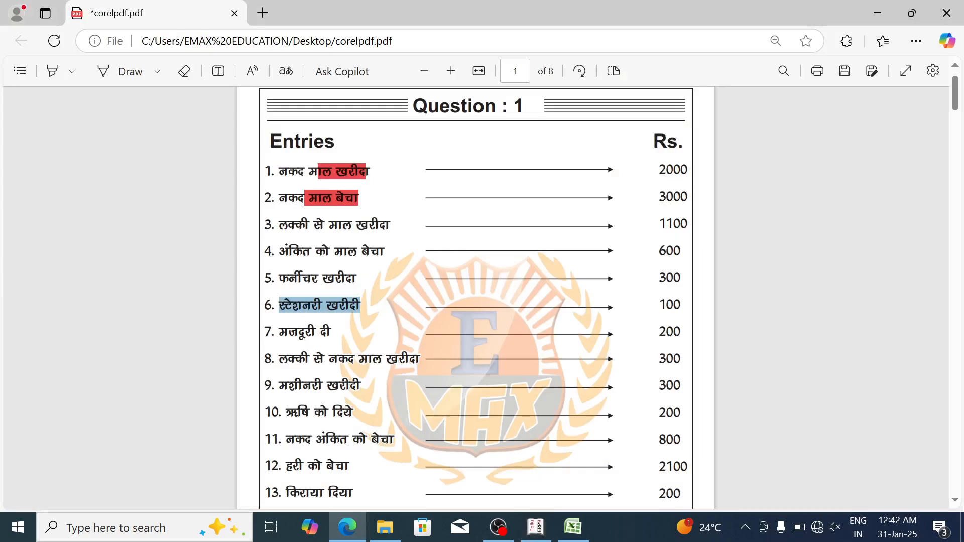
drag(279, 331, 333, 334)
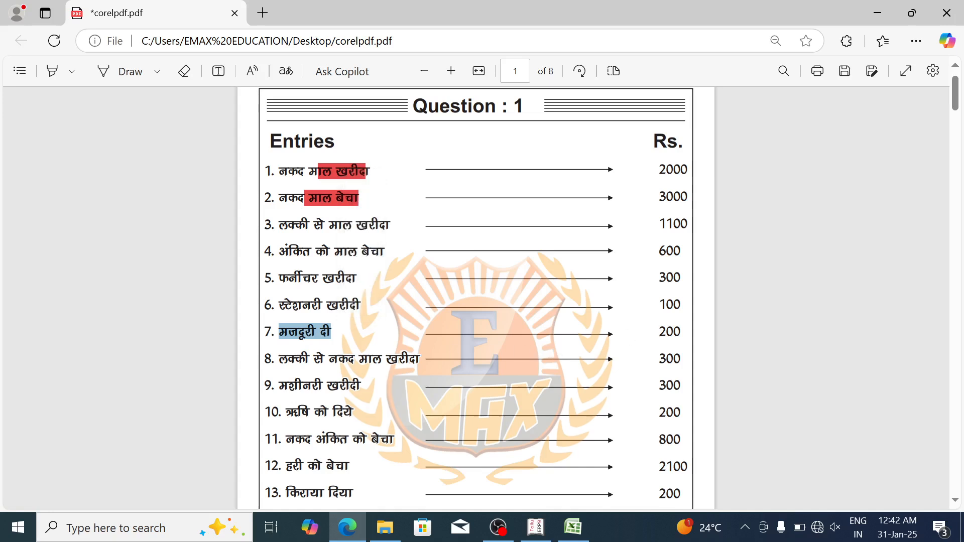
key(alt+Tab)
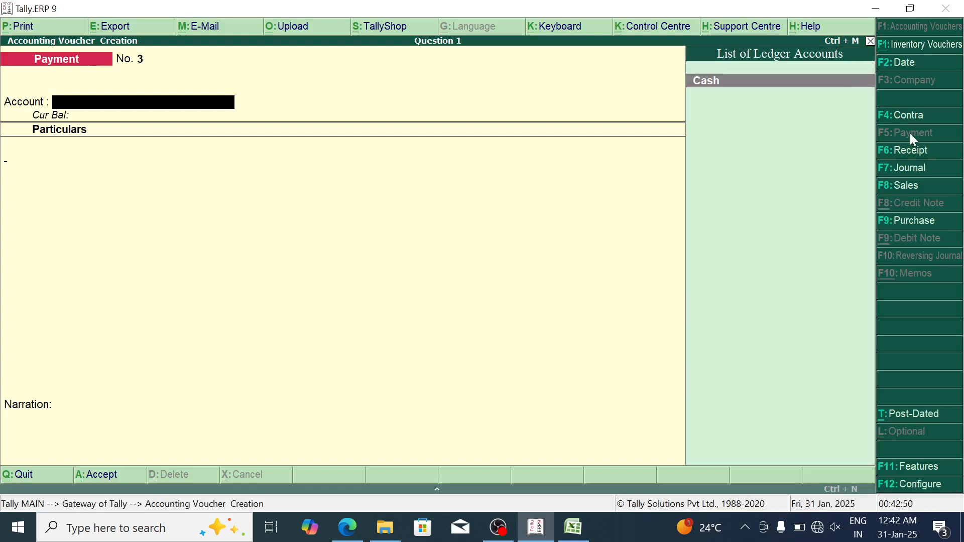
key(Return)
text(W)
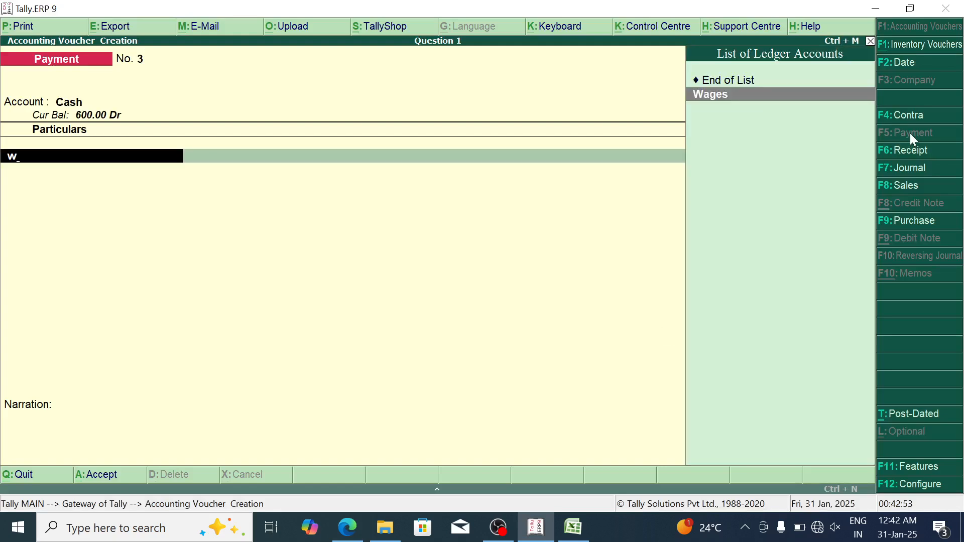
key(Return)
text(200)
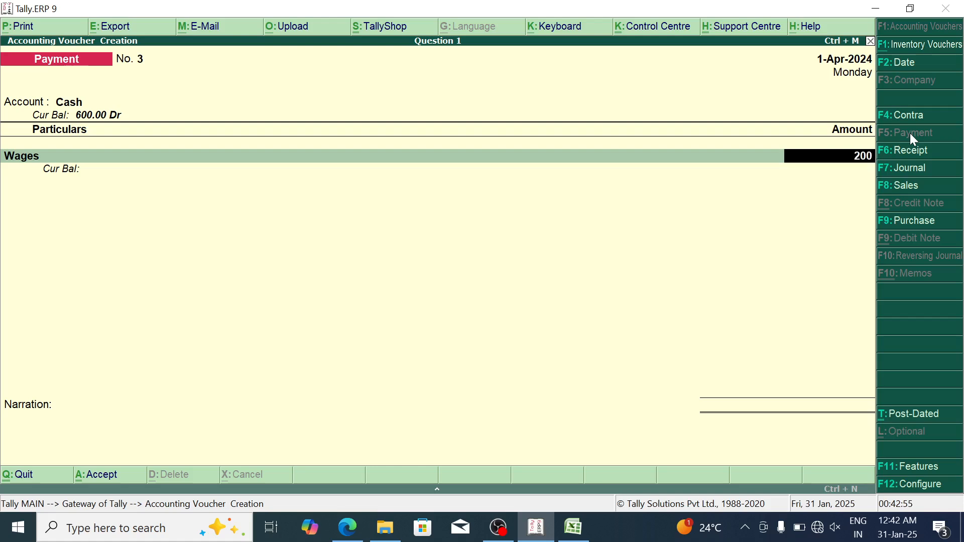
key(Return)
key(Return)
key(Return)
key(Return)
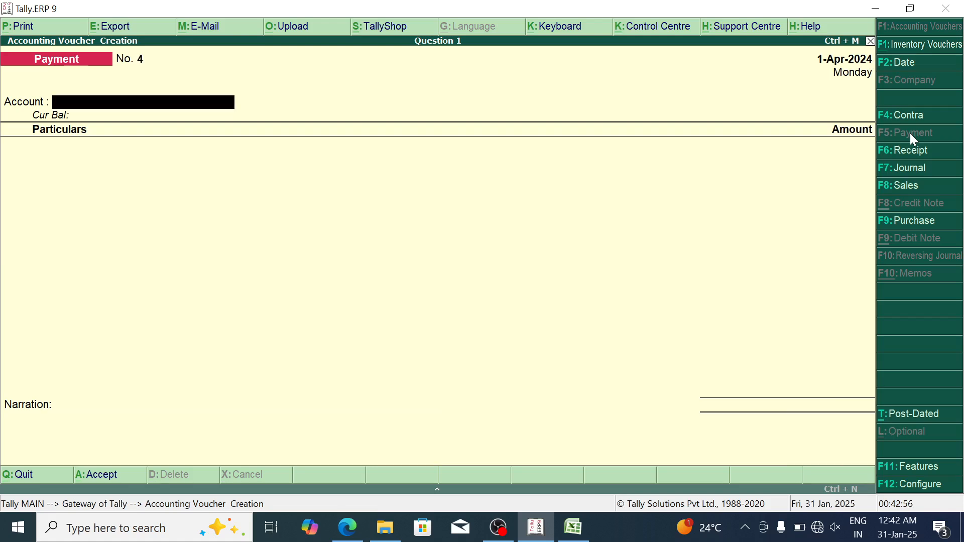
Step: Read entry 8 in the Edge PDF and open a Purchase voucher in voucher mode in Tally.ERP 9
key(alt+Tab)
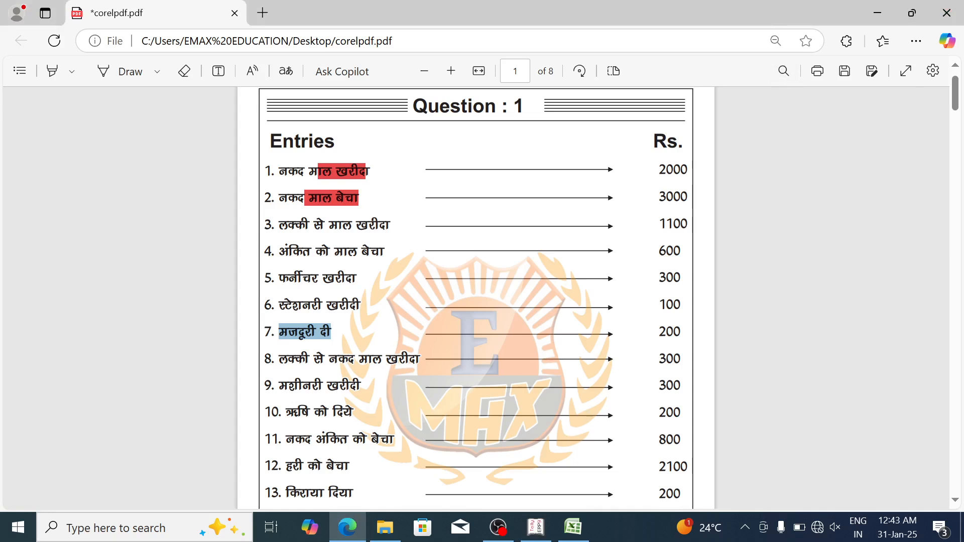
drag(279, 359, 420, 363)
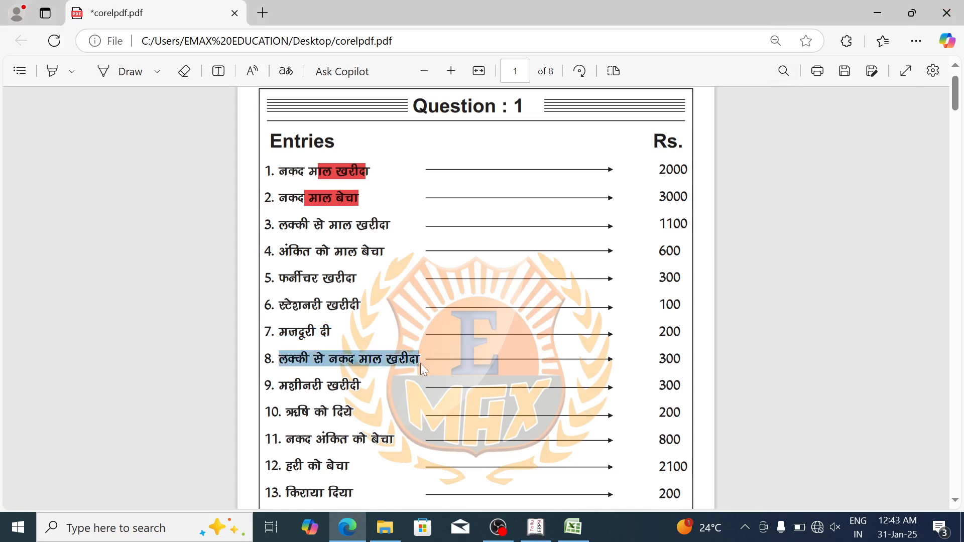
key(ctrl+shift+s)
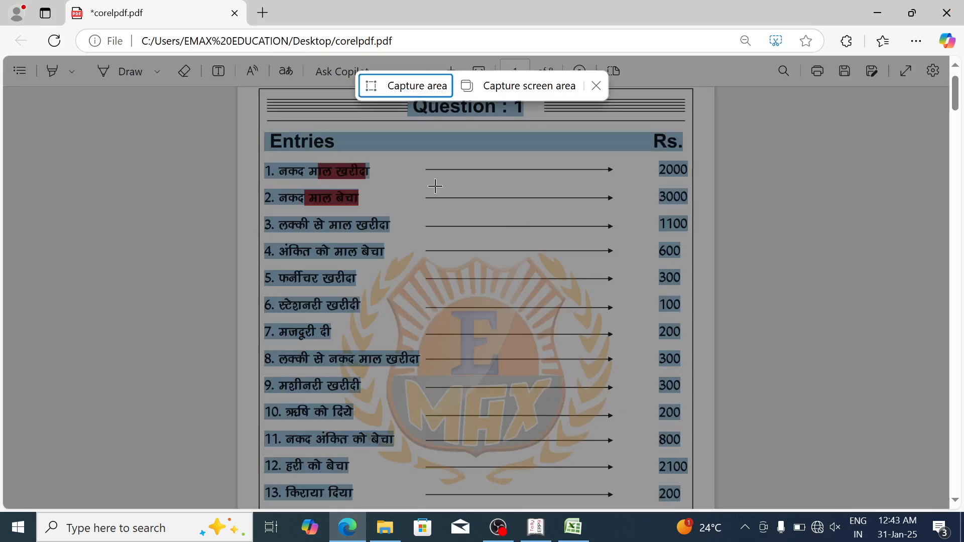
click(594, 89)
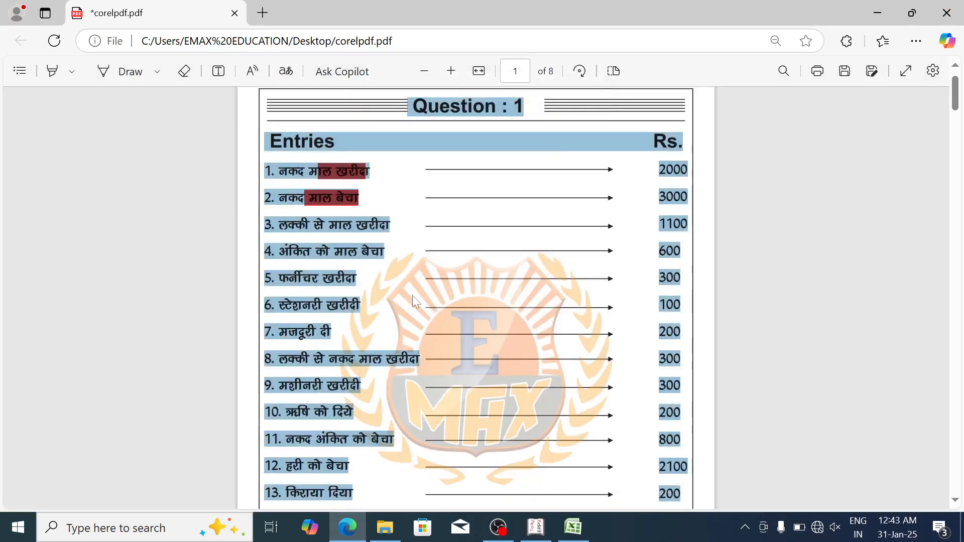
click(406, 320)
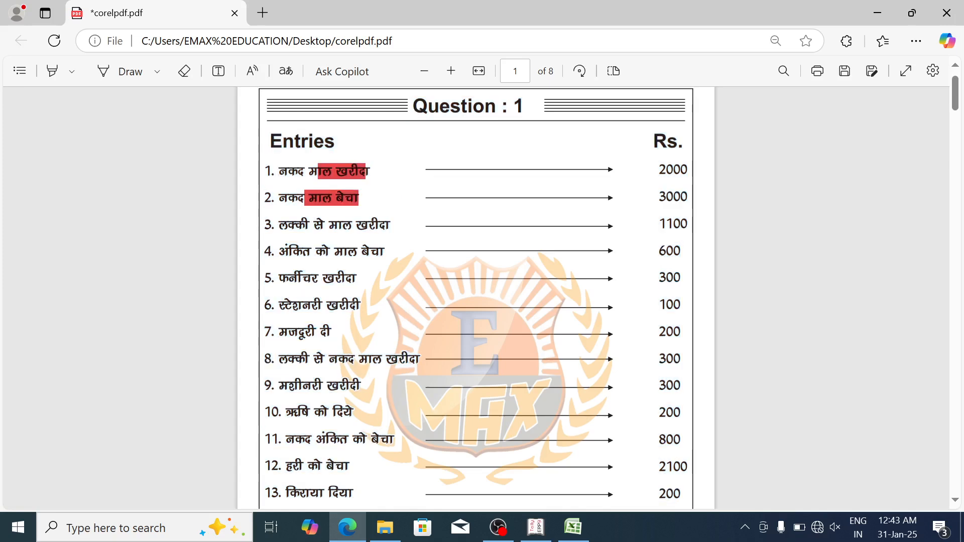
click(536, 527)
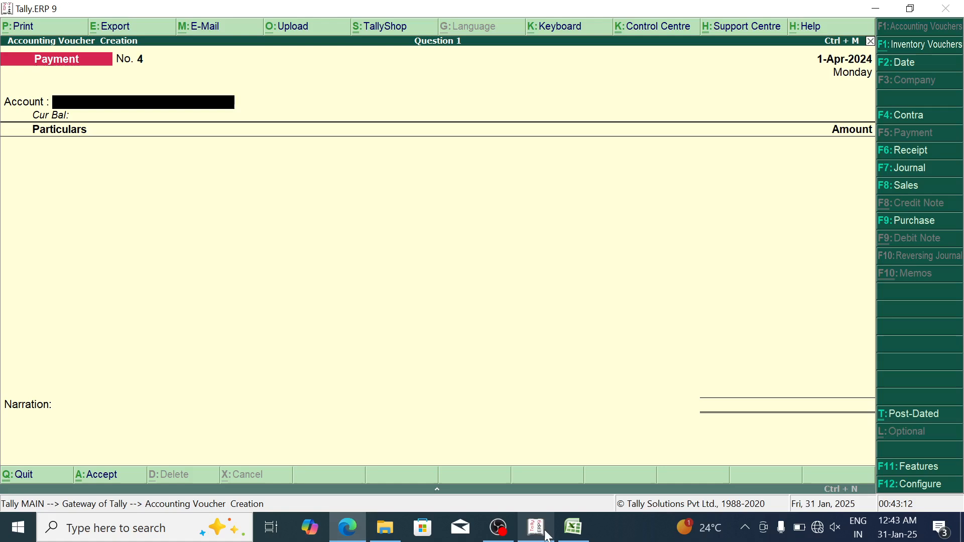
click(929, 223)
click(914, 398)
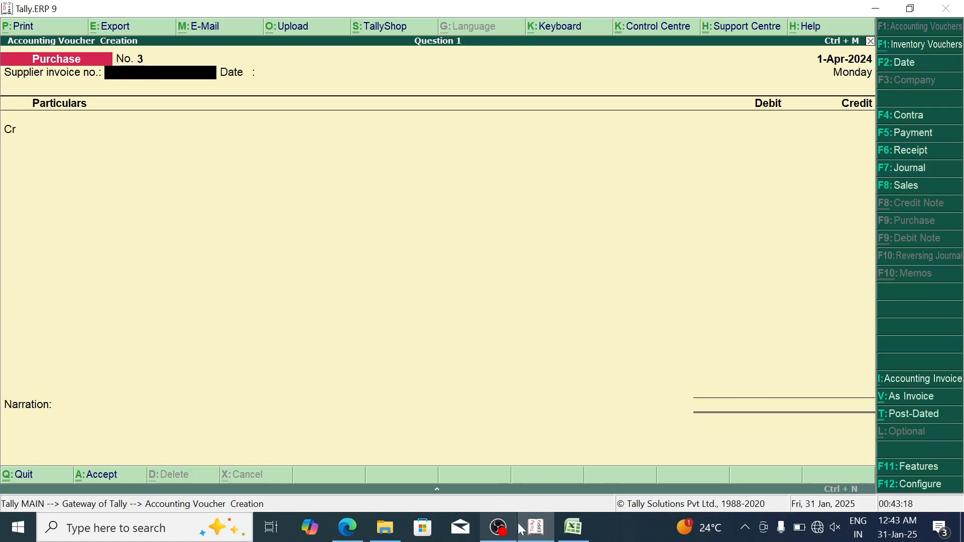
Step: Check the goods-purchase wording of entry 8 in the Edge PDF against the Purchase Dr rule in Excel
click(347, 527)
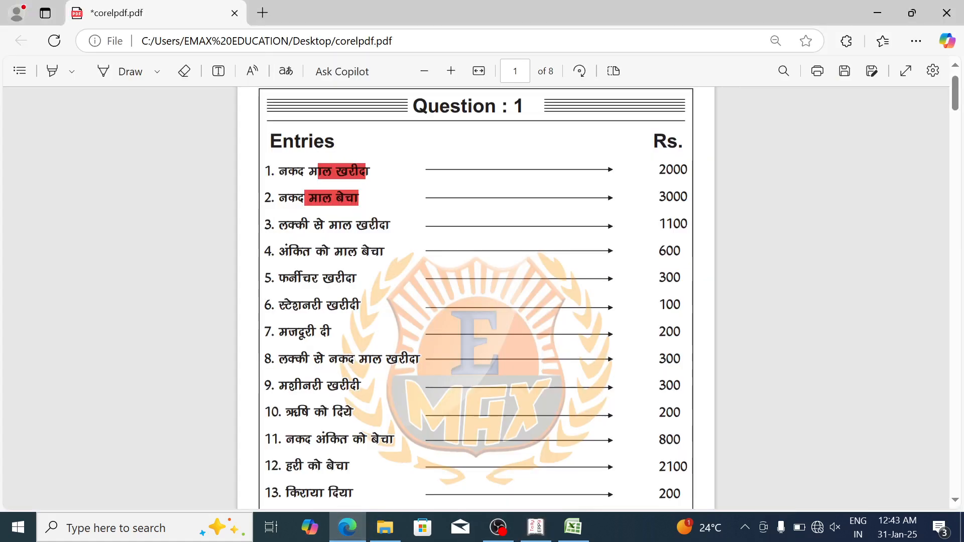
double_click(378, 358)
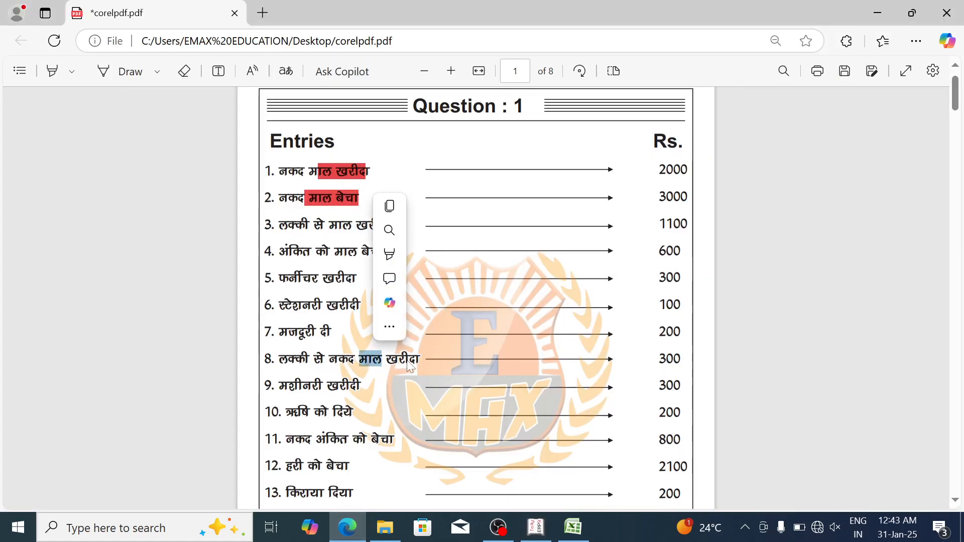
click(405, 364)
drag(419, 359, 355, 360)
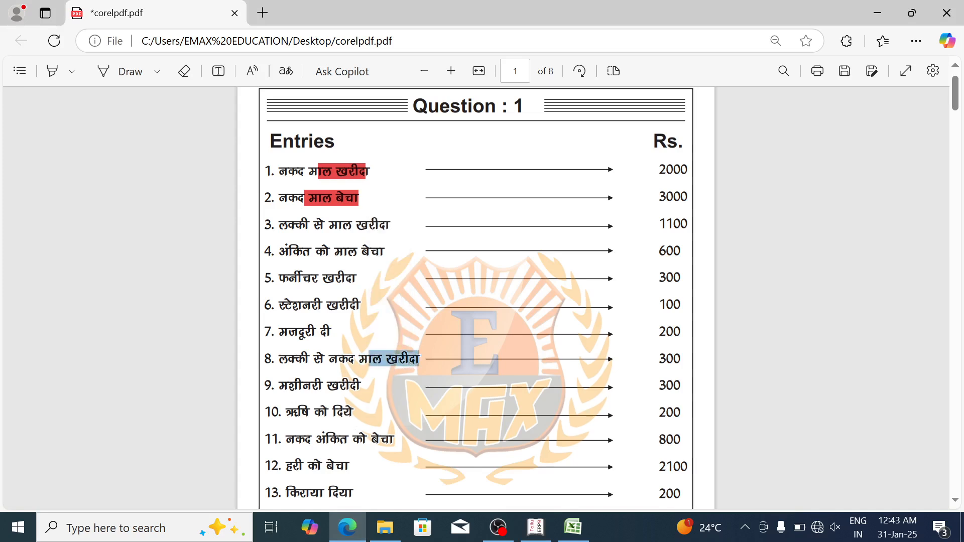
click(571, 533)
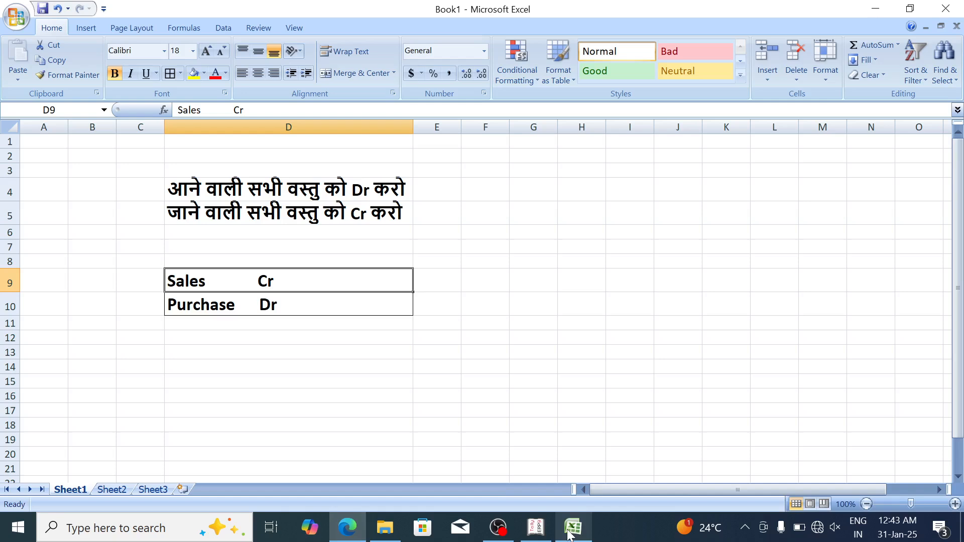
click(258, 308)
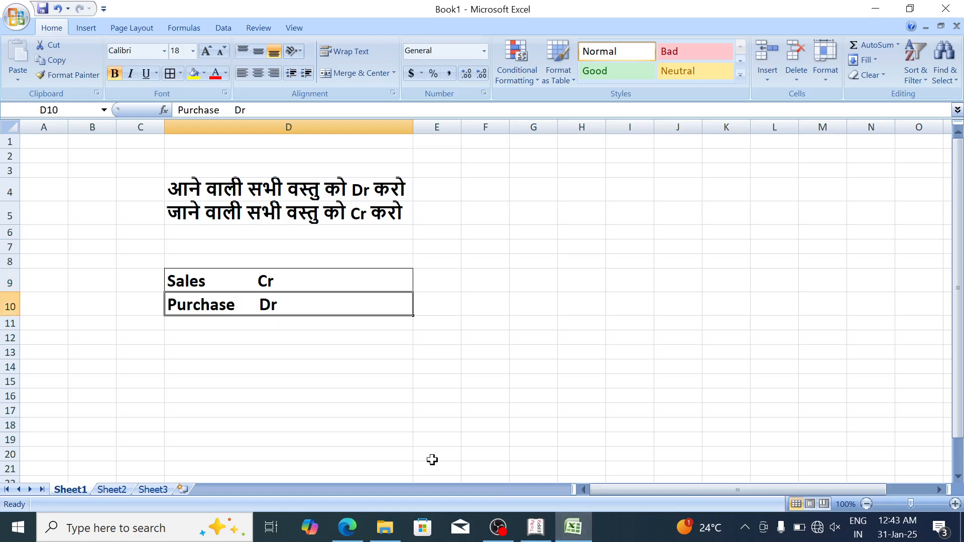
Step: In Tally.ERP 9, leave the supplier invoice number blank, choose Cash as the credit ledger and accept the supplier details
click(545, 530)
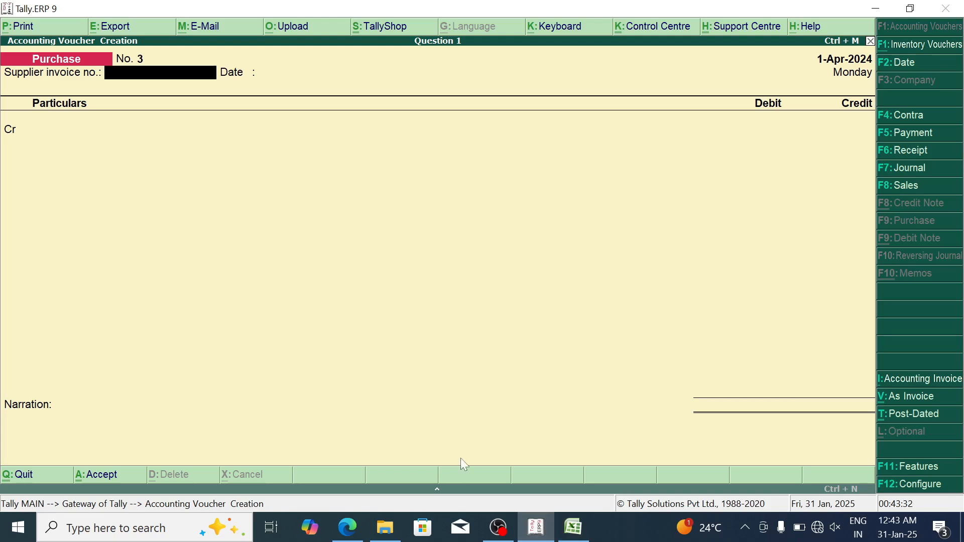
key(Return)
key(Return)
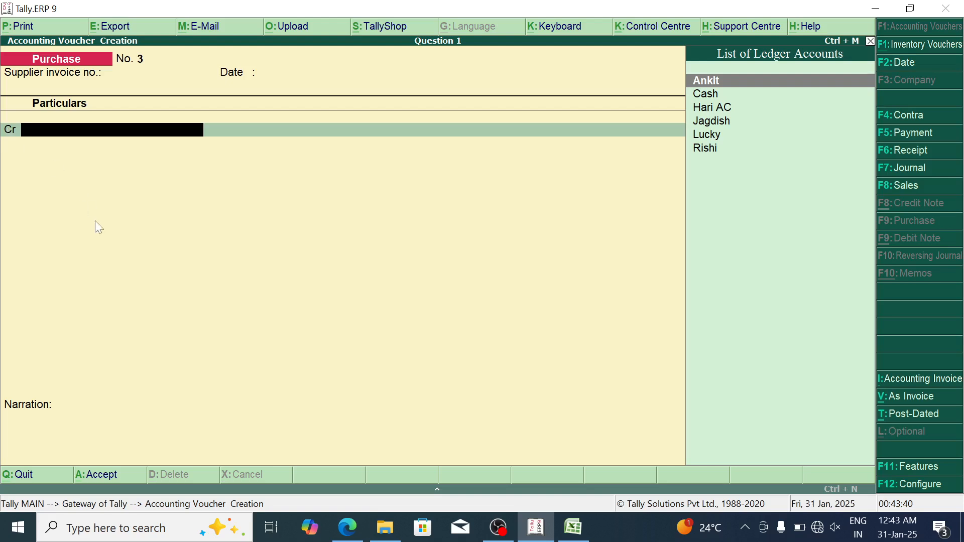
text(Cash)
key(Return)
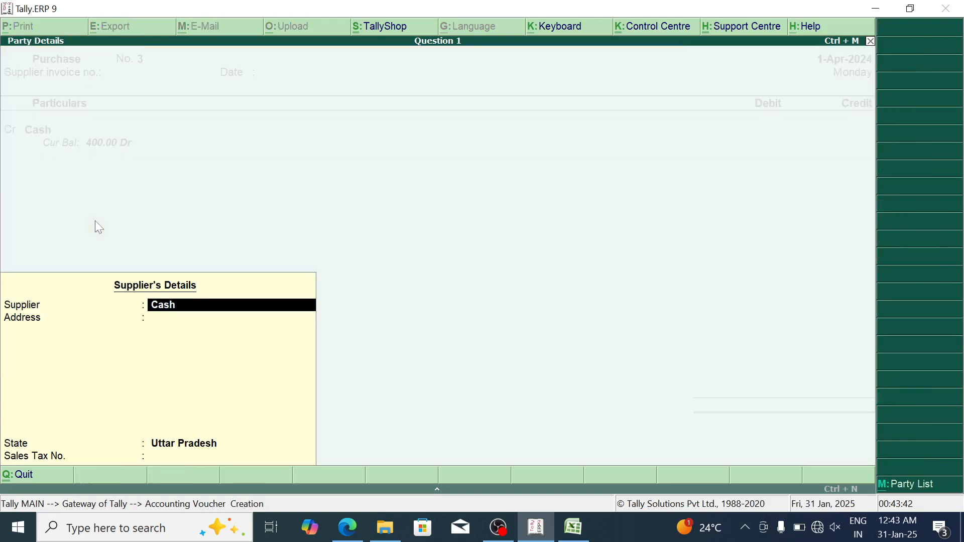
key(Return)
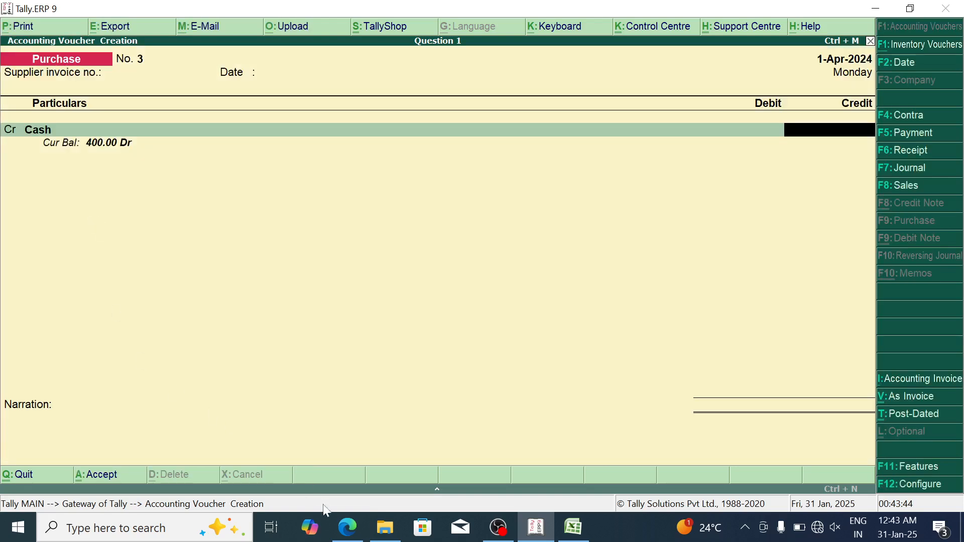
Step: Check entry 8's amount in the Edge PDF, credit Cash with 300 in Tally.ERP 9, debit Purchase AC and save the Purchase voucher
click(349, 527)
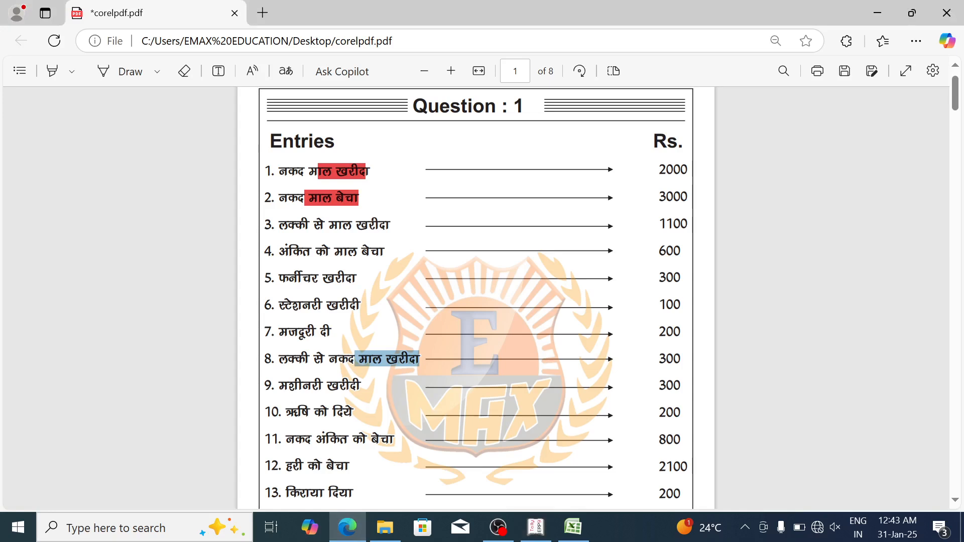
click(575, 375)
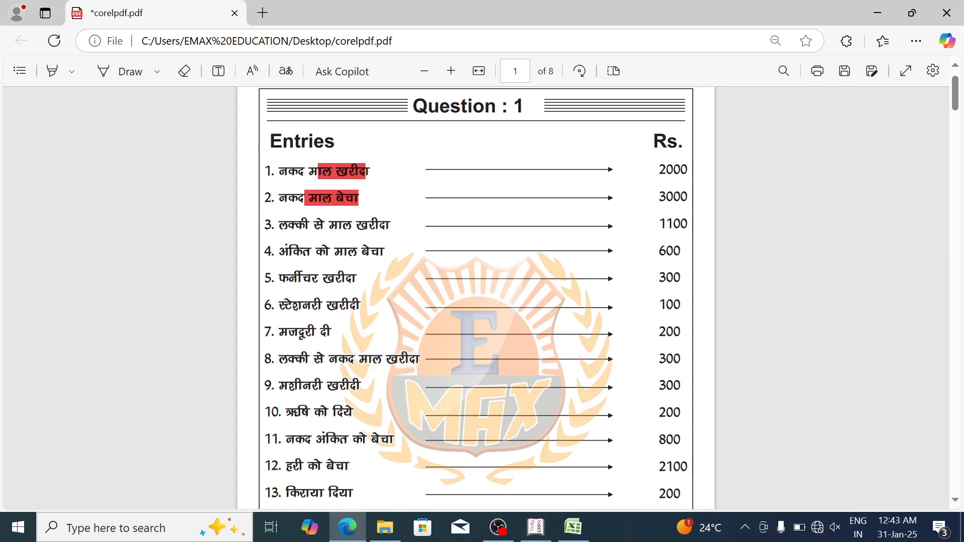
key(alt+Tab)
text(300)
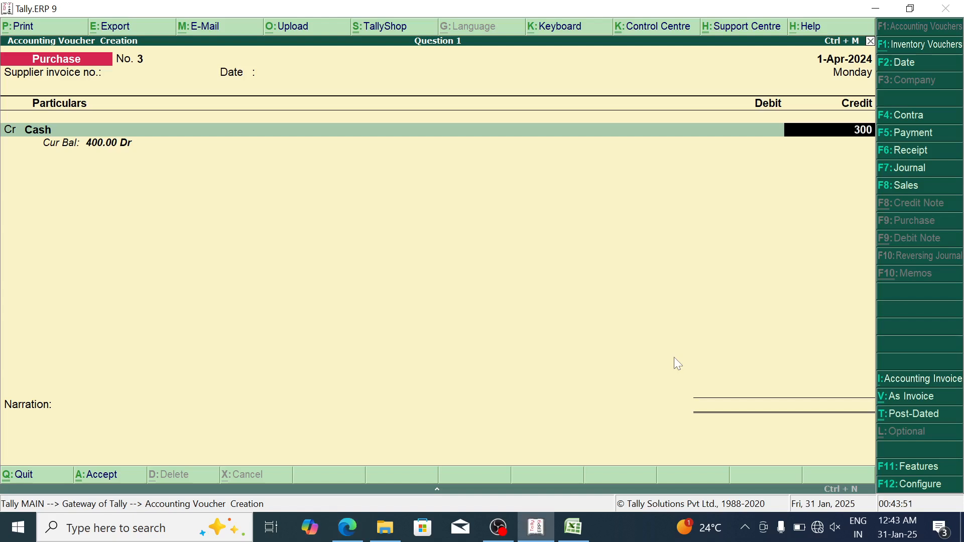
key(Return)
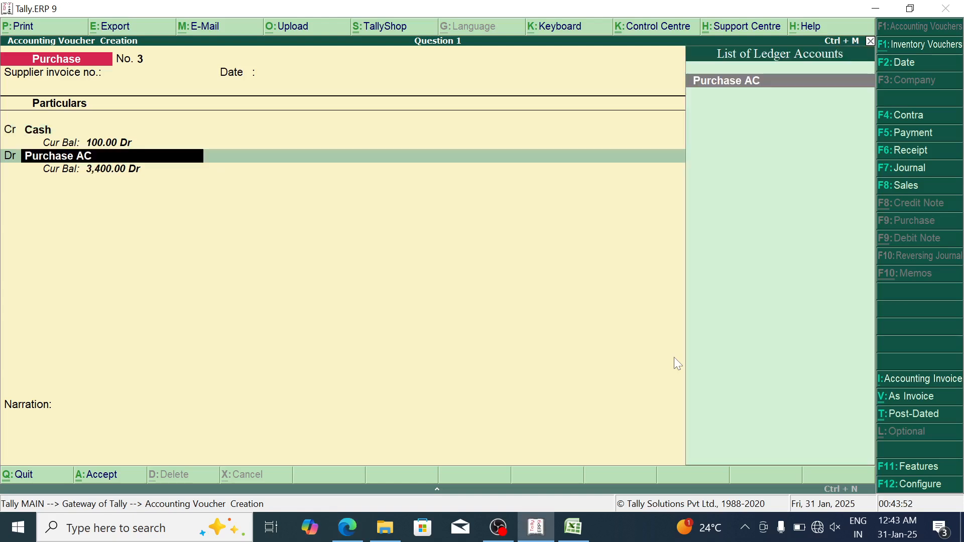
key(Return)
key(Return)
key(Return)
key(Return)
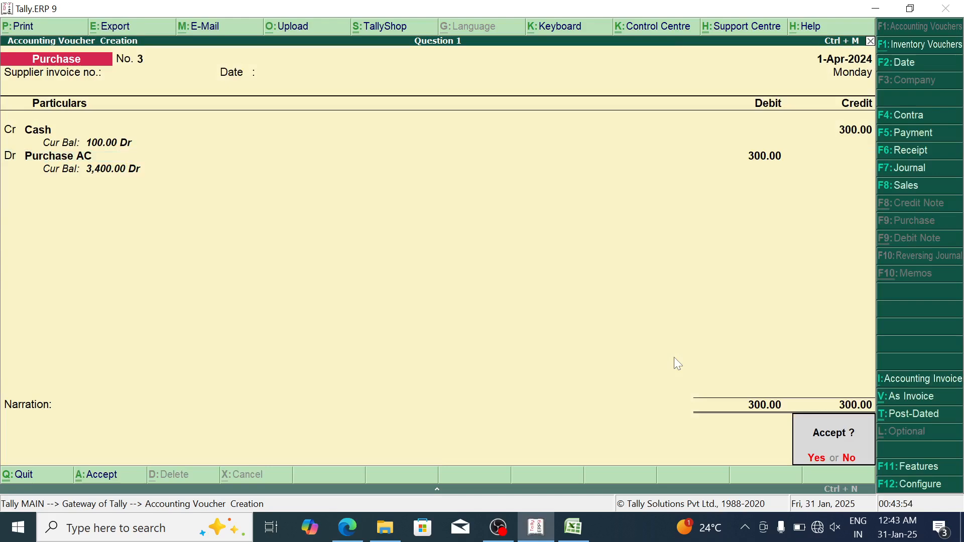
key(Return)
Step: Read entry 9 in the Edge PDF and record it in Tally.ERP 9 as a Payment voucher from Cash for Machinary AC of 300
key(alt+Tab)
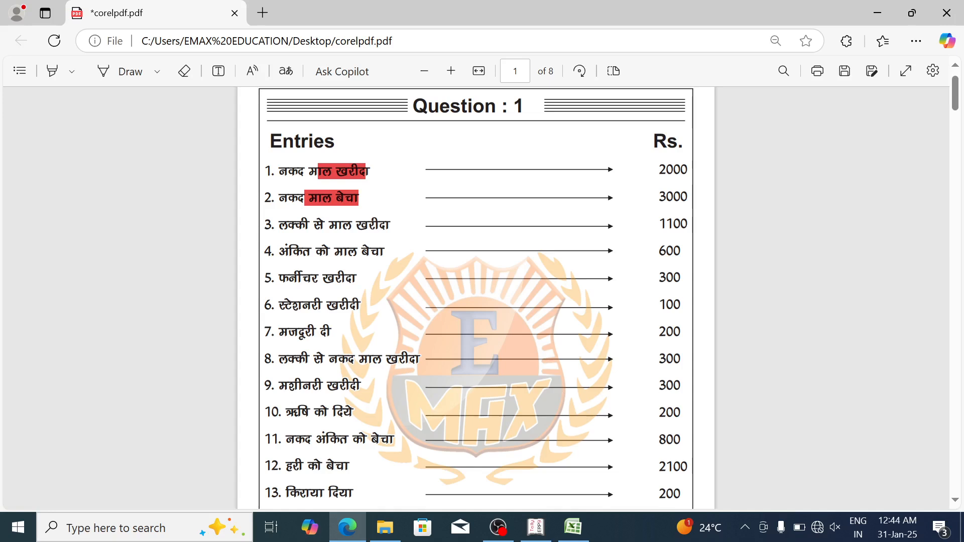
key(alt+Tab)
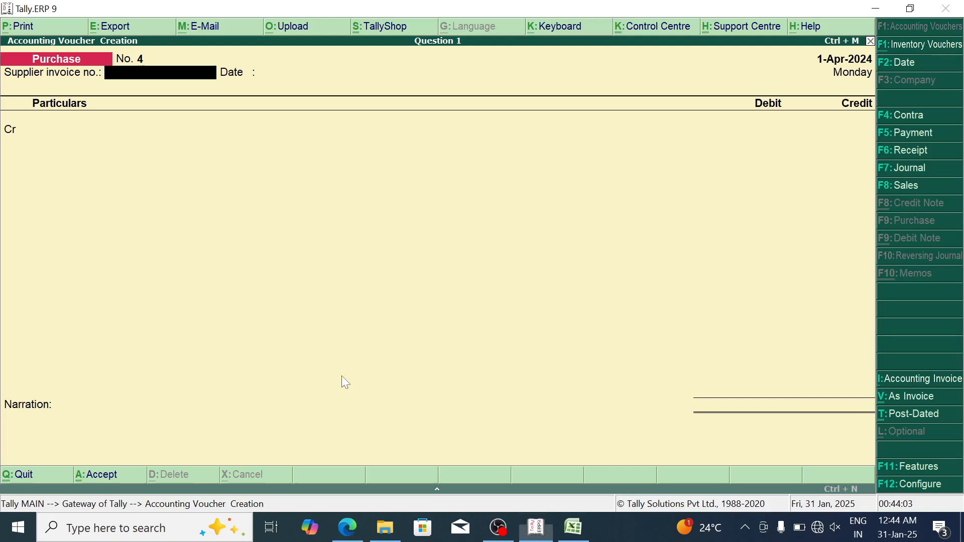
click(930, 135)
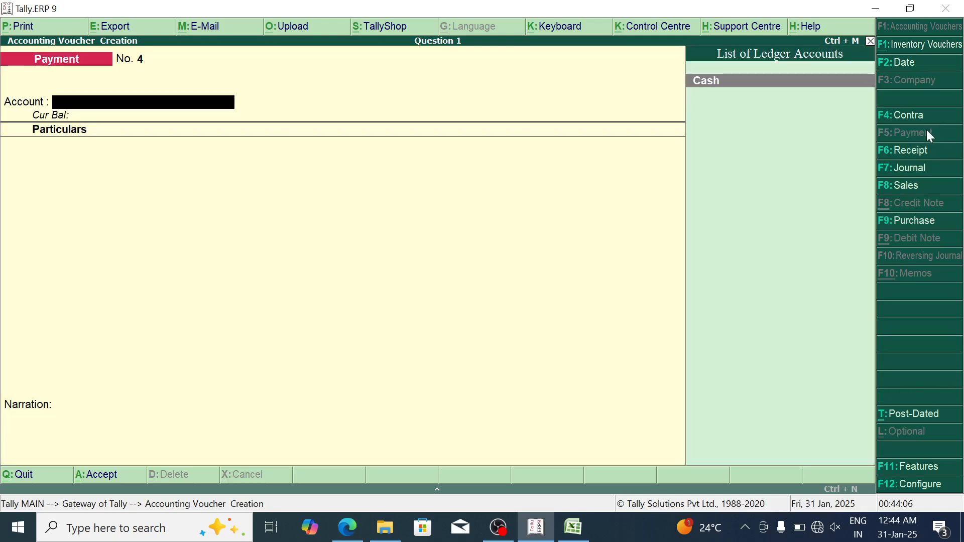
key(Return)
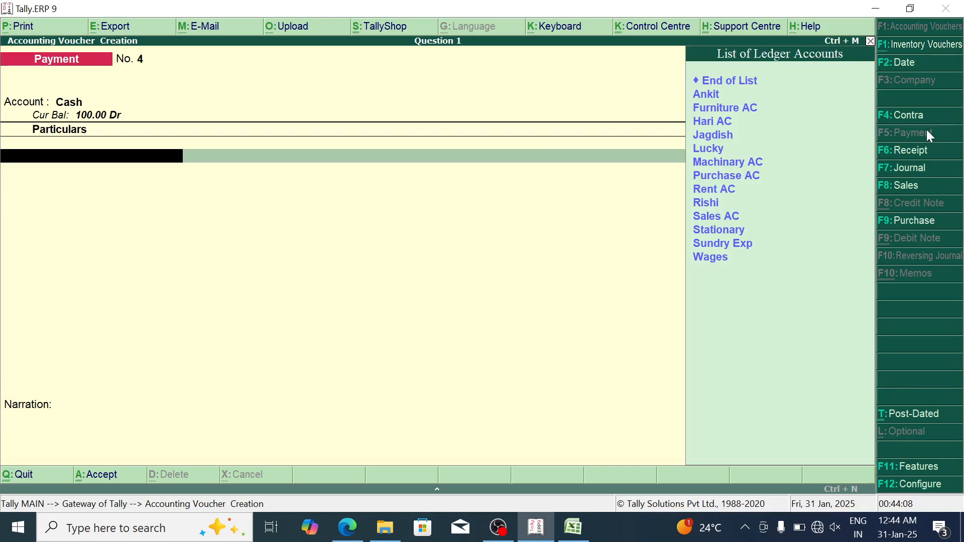
text(ma)
key(Return)
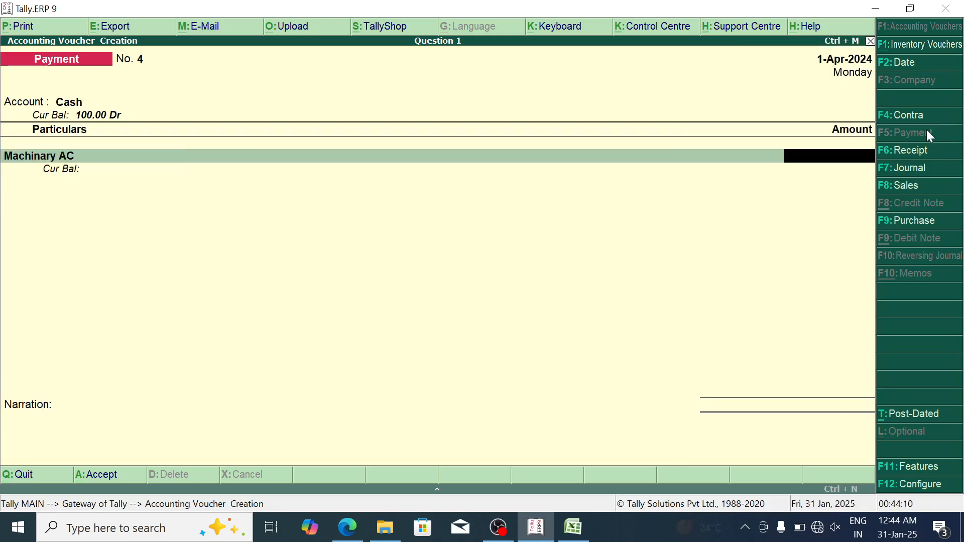
text(300)
key(Return)
key(Return)
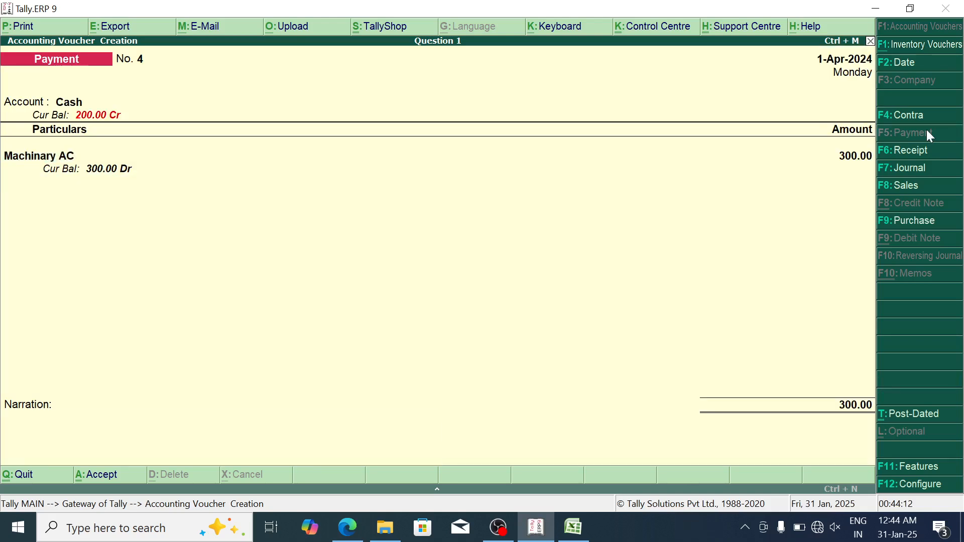
key(Return)
key(Return)
Step: Read entry 10 in the Edge PDF and record it in Tally.ERP 9 as a Payment voucher from Cash to that entry's party ledger for 200
key(alt+Tab)
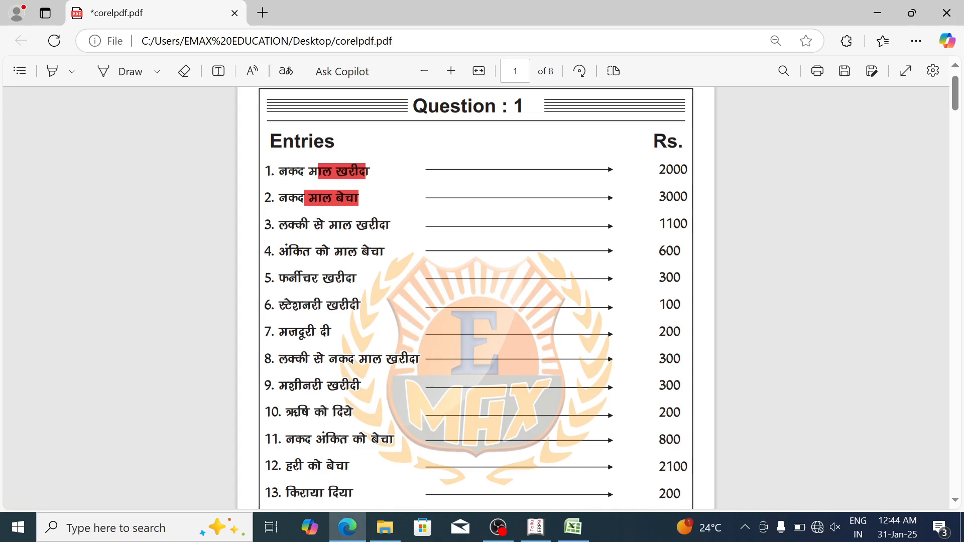
drag(282, 412, 354, 411)
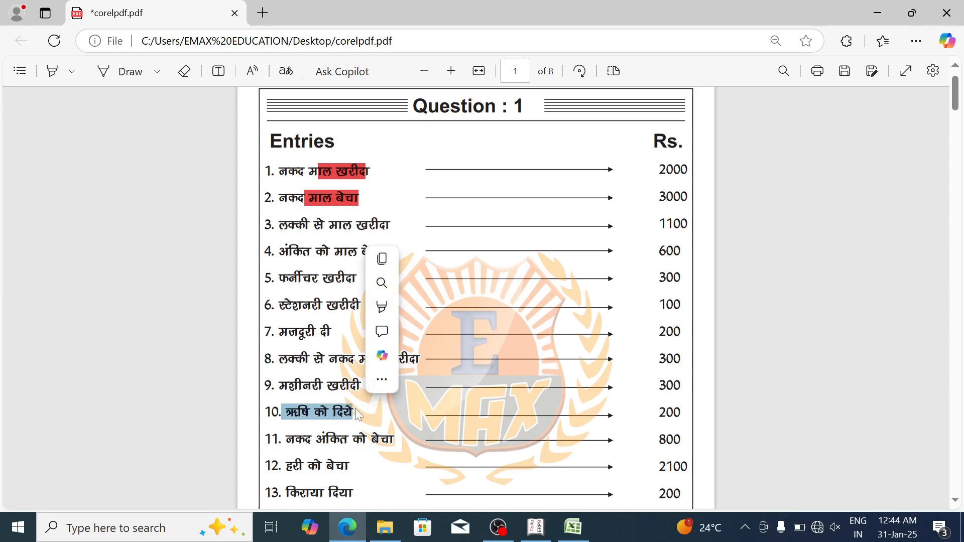
click(354, 408)
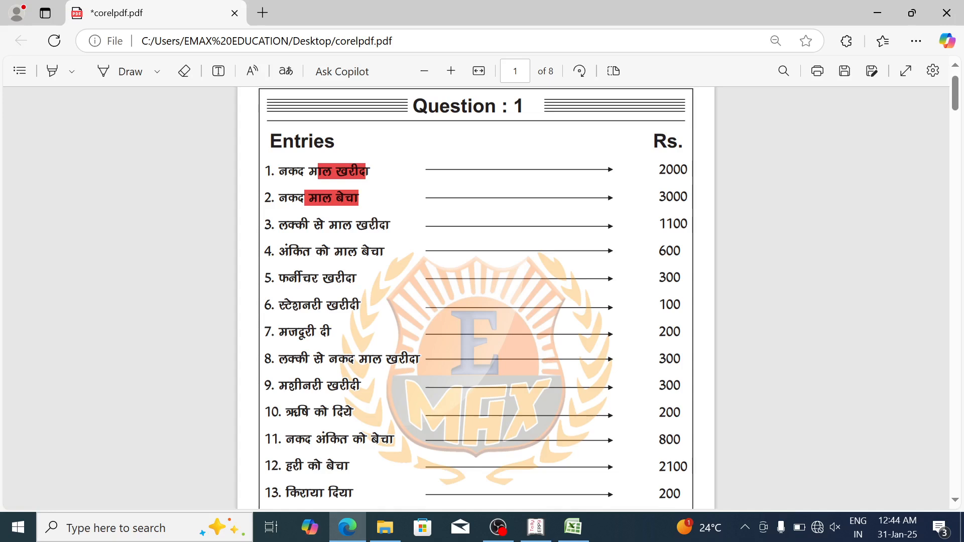
key(alt+Tab)
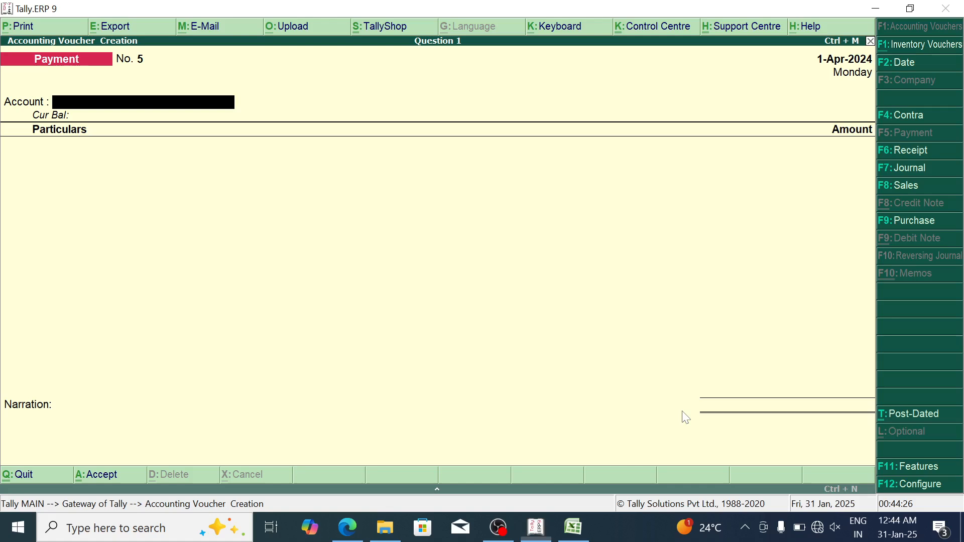
key(Return)
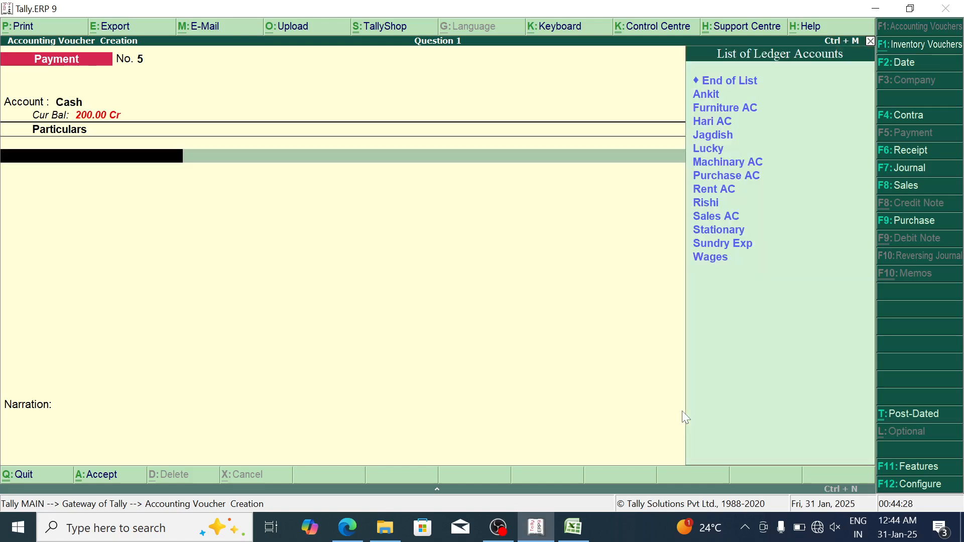
text(Ri)
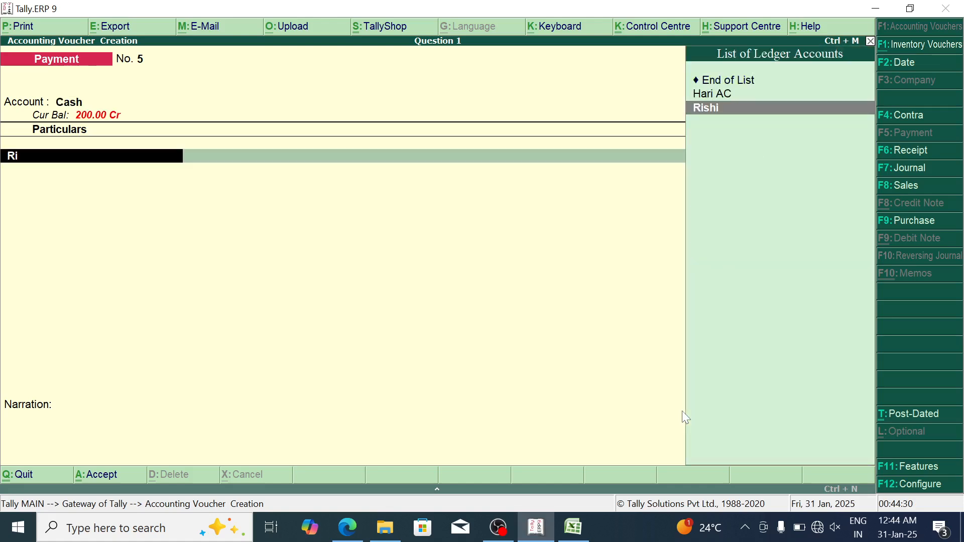
key(Return)
text(200)
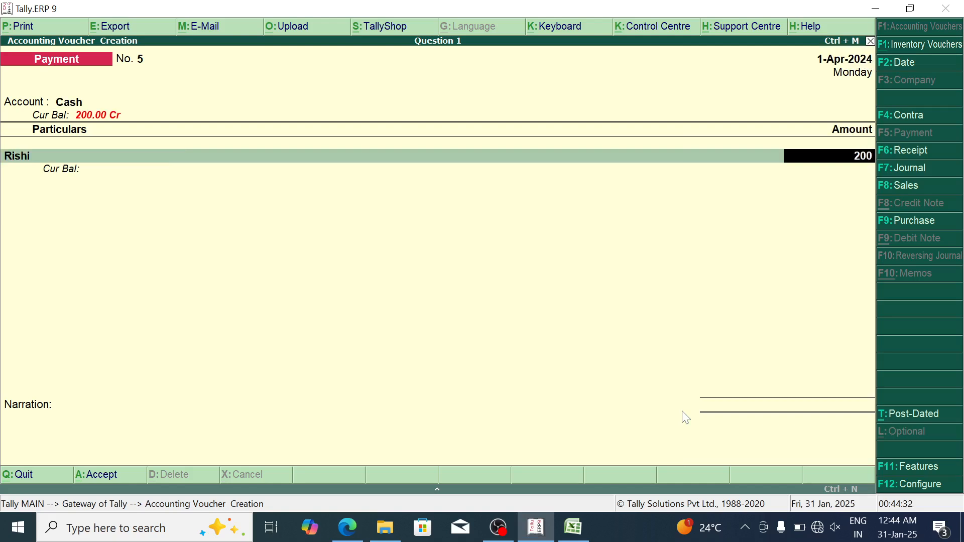
key(Return)
key(Return)
key(Return)
key(Return)
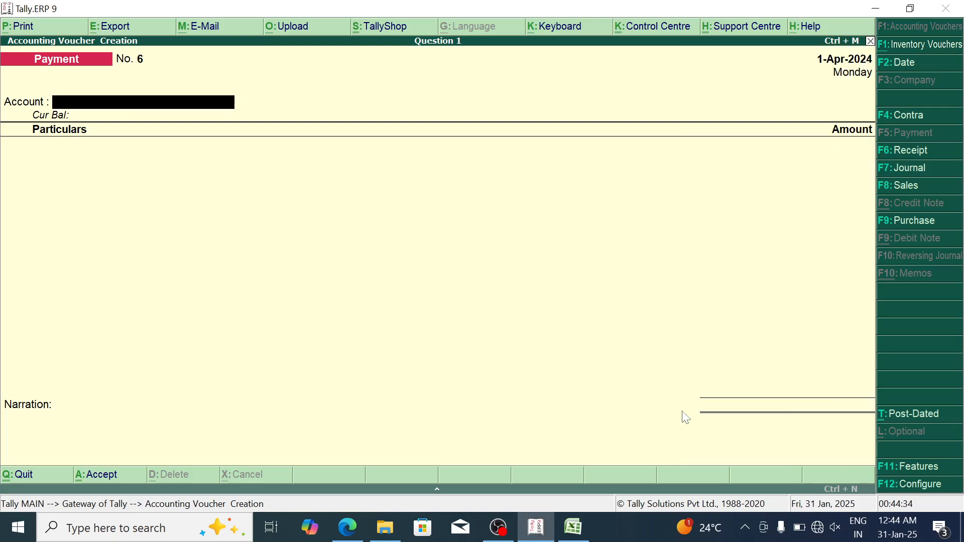
Step: Read entry 11 in the Edge PDF and open a Sales voucher in Tally.ERP 9, switched from invoice to voucher mode
key(alt+Tab)
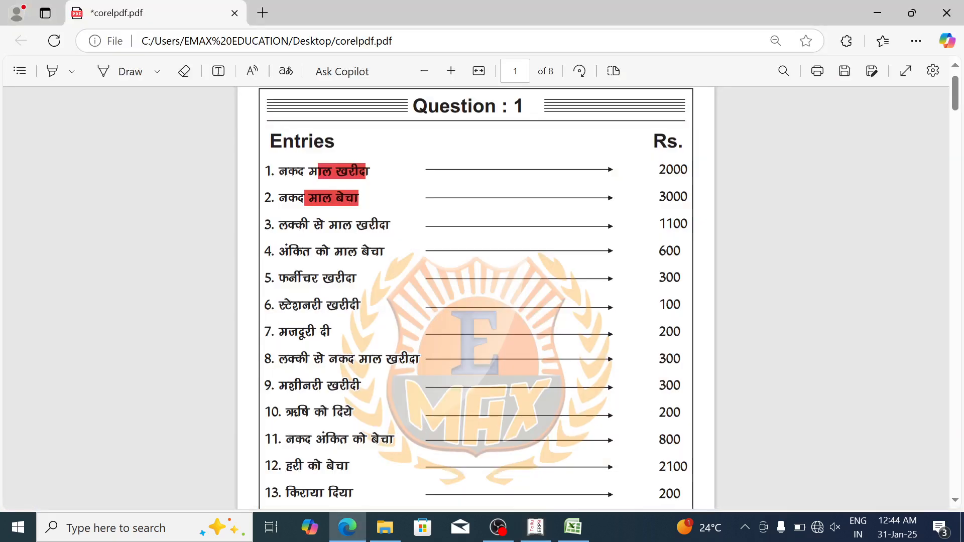
drag(279, 440, 408, 436)
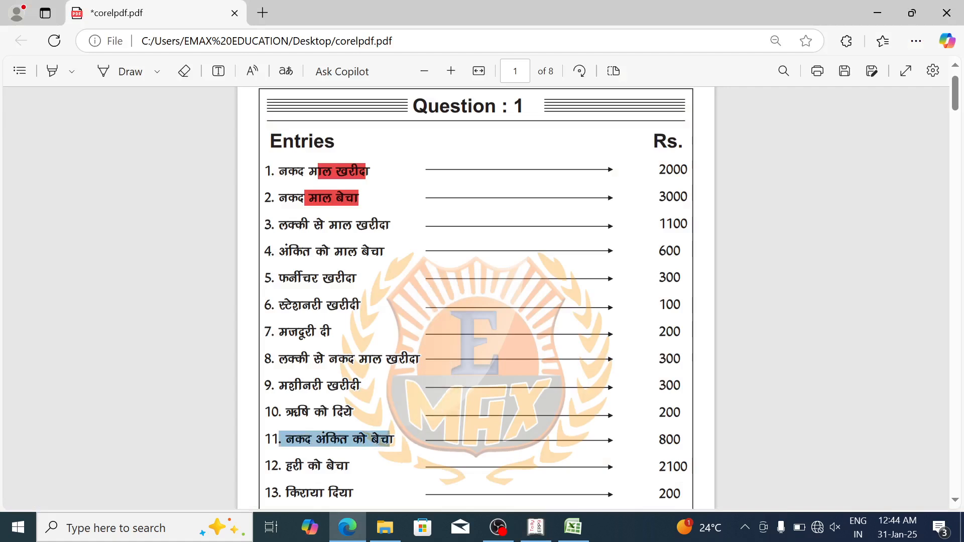
click(396, 438)
drag(397, 439, 378, 438)
key(alt+Tab)
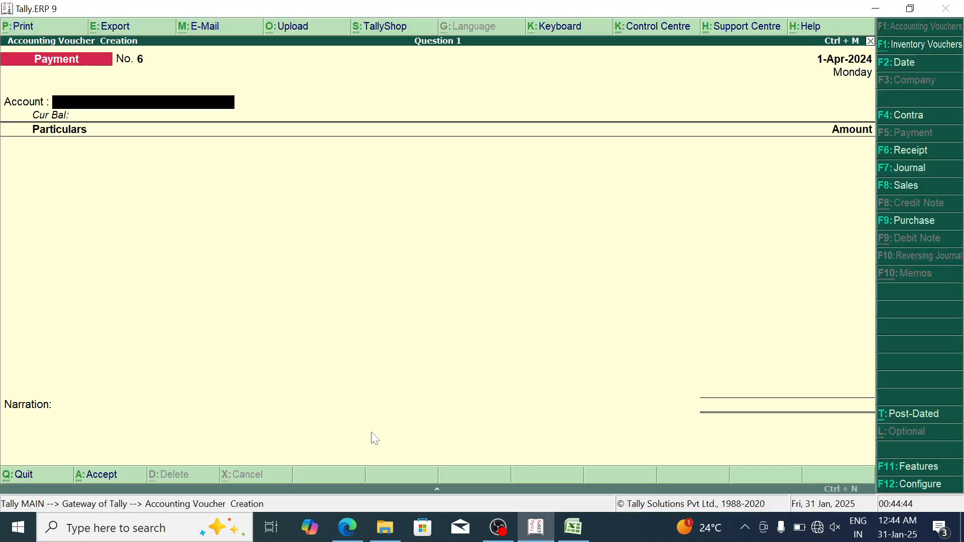
click(927, 187)
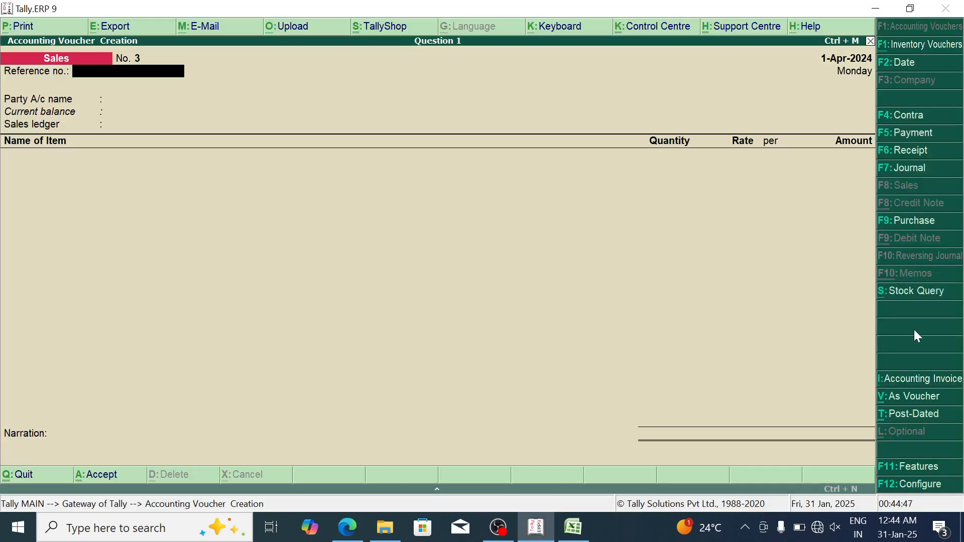
click(908, 397)
Step: Examine the sale and cash wording of entry 11 in the Edge PDF and check the Sales Dr/Cr rule in Excel
key(alt+Tab)
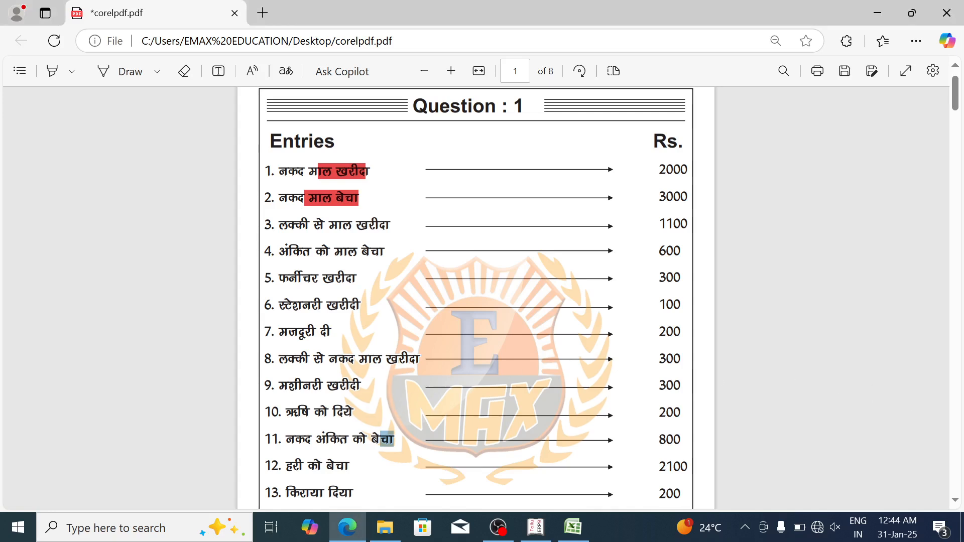
click(388, 439)
drag(352, 440, 395, 441)
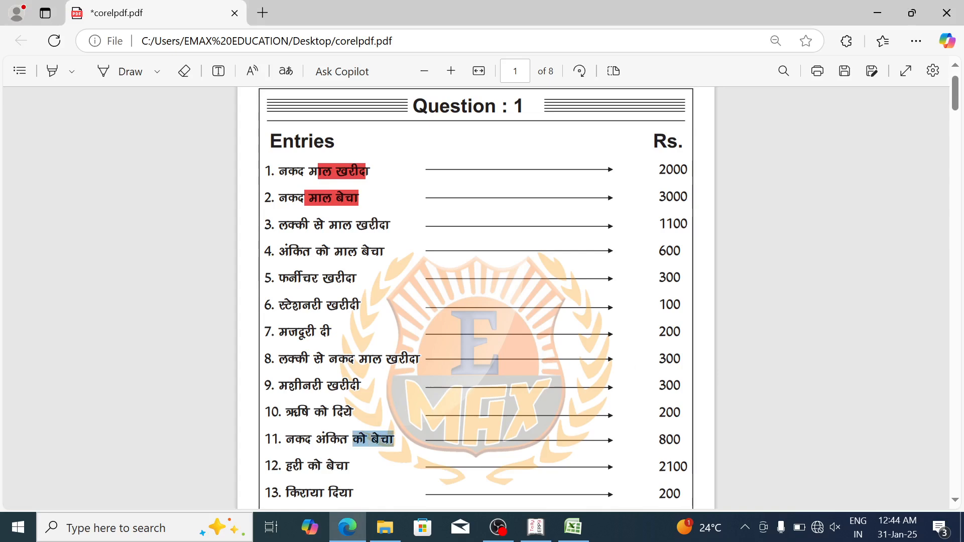
click(396, 441)
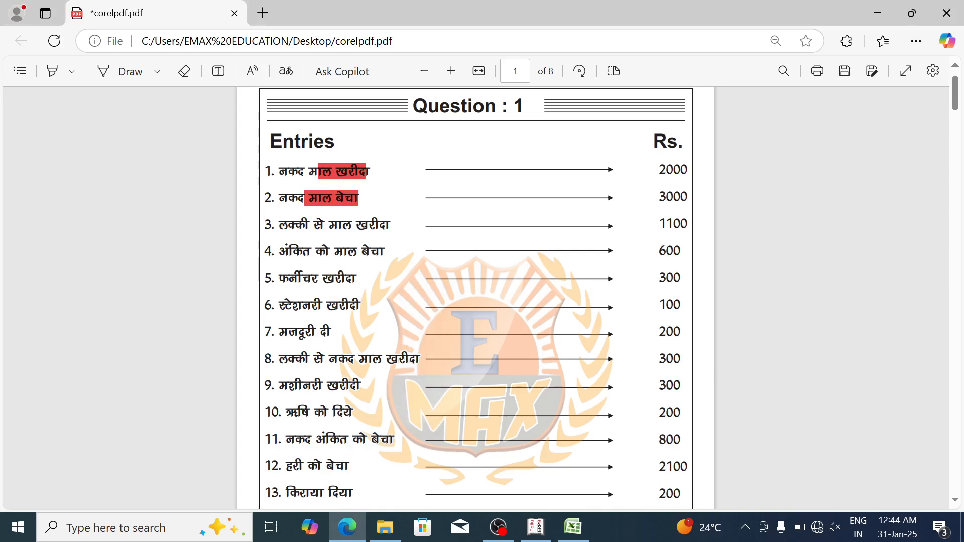
click(570, 515)
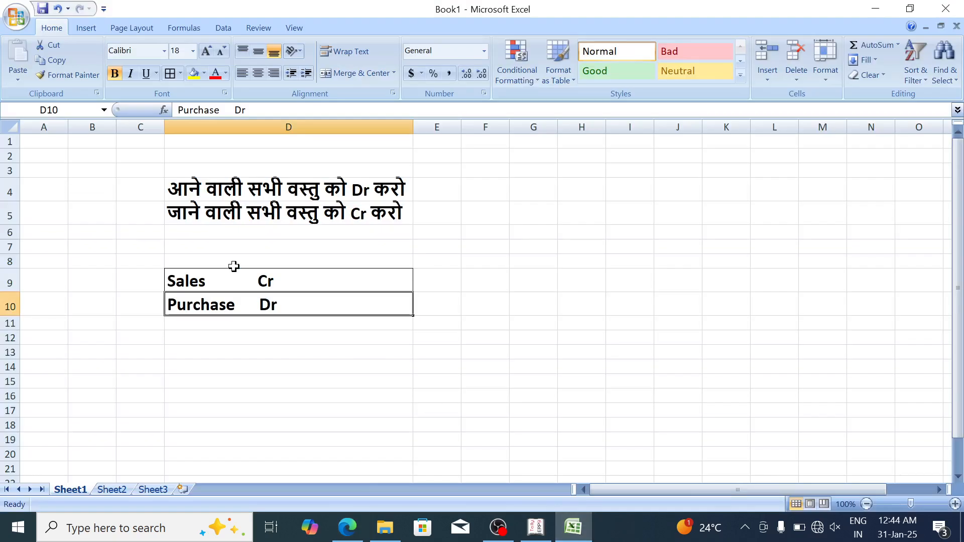
click(211, 284)
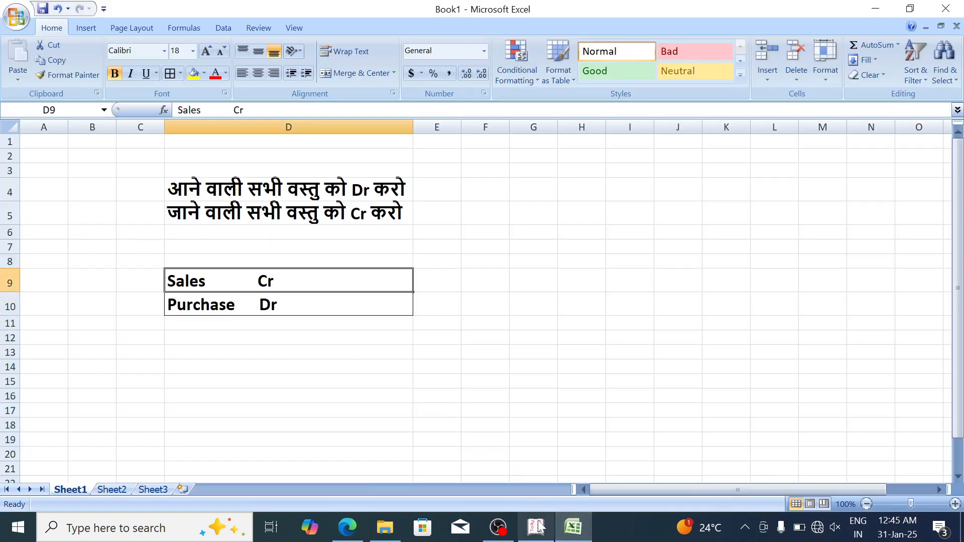
mouse_move(539, 527)
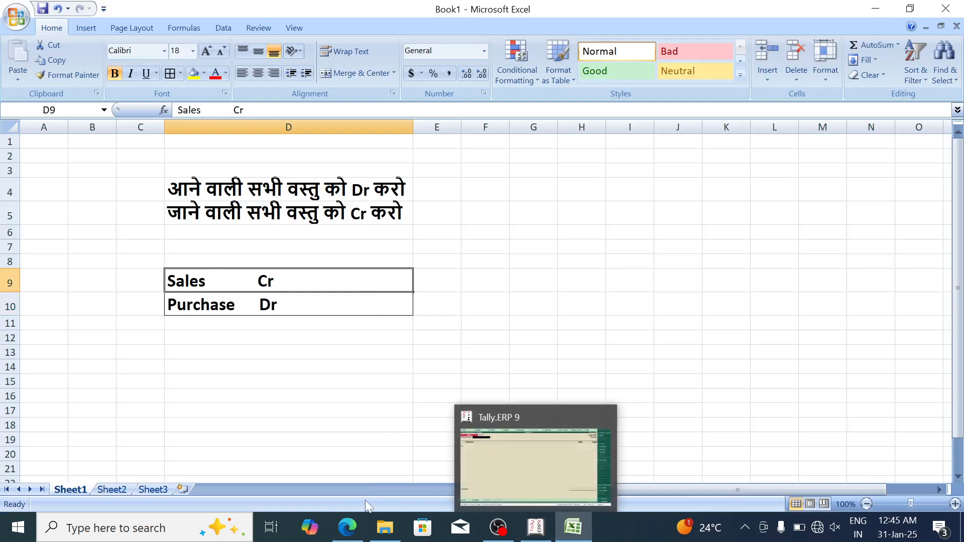
click(348, 527)
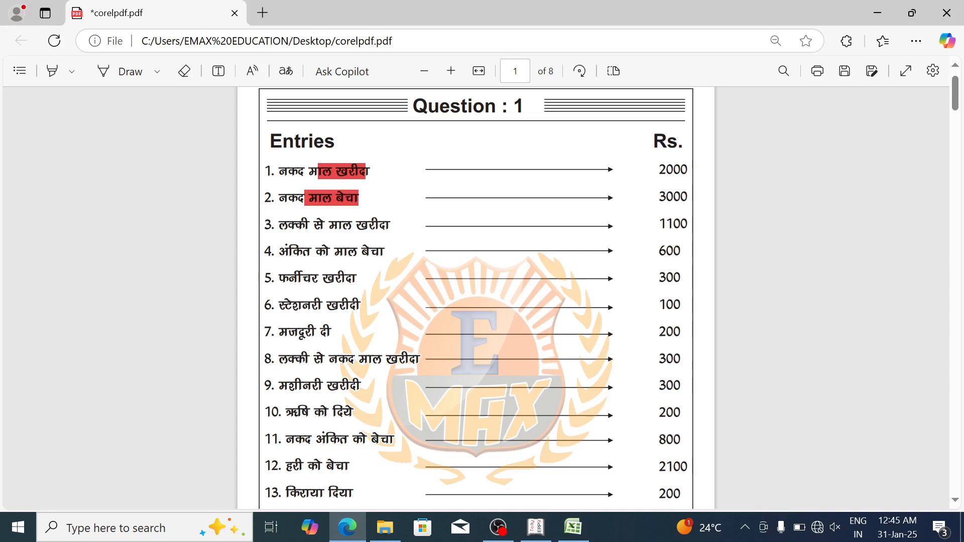
drag(286, 439, 311, 440)
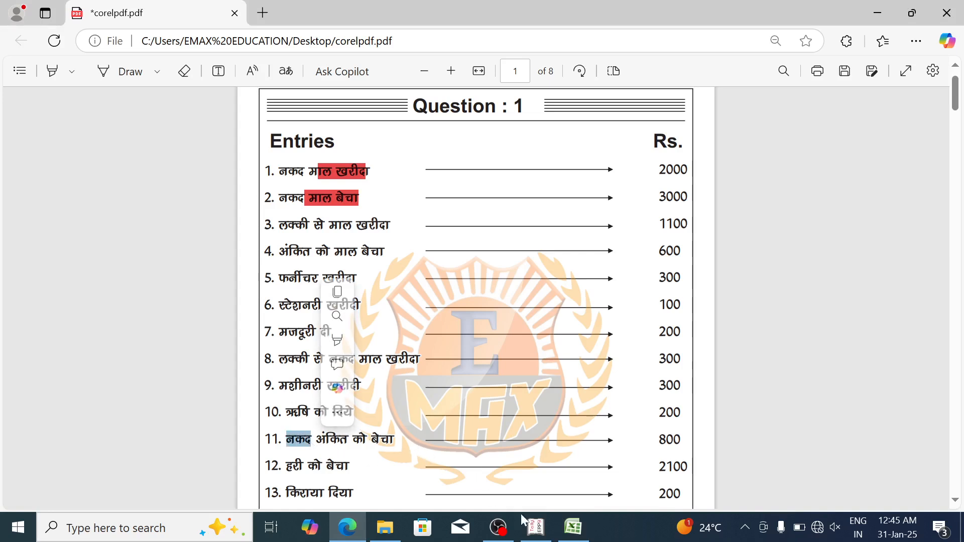
Step: In Tally.ERP 9, leave the Sales voucher's reference number blank, choose Cash as the debit ledger and accept the buyer's details
click(535, 527)
key(Return)
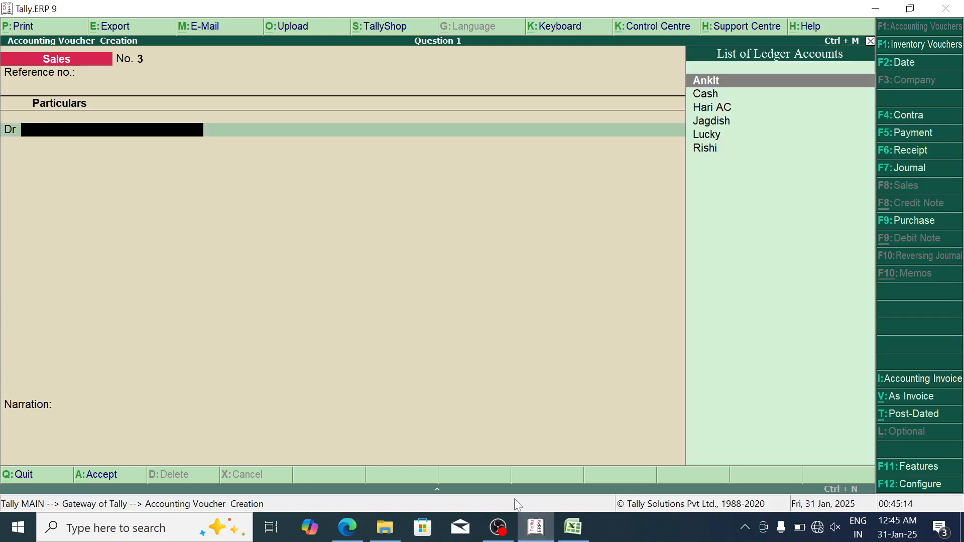
text(Cas)
key(Return)
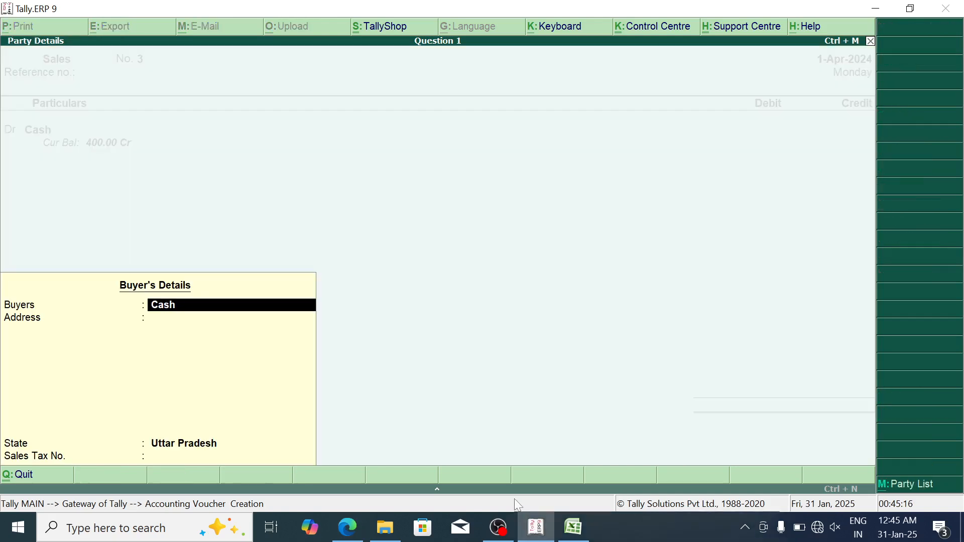
key(Return)
key(Return)
key(Return)
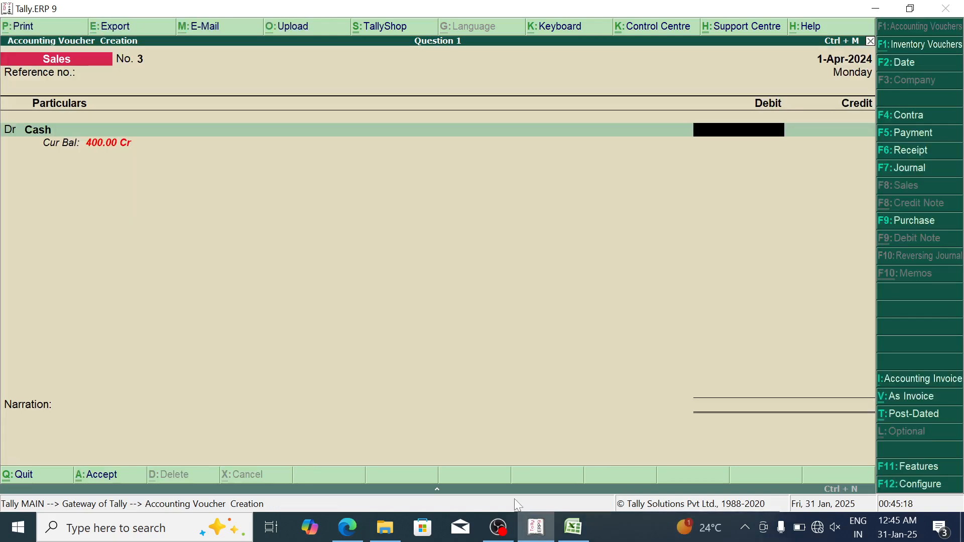
Step: Check entry 11's amount in the Edge PDF, debit Cash with 800 in Tally.ERP 9, credit Sales AC and save the Sales voucher
key(alt+Tab)
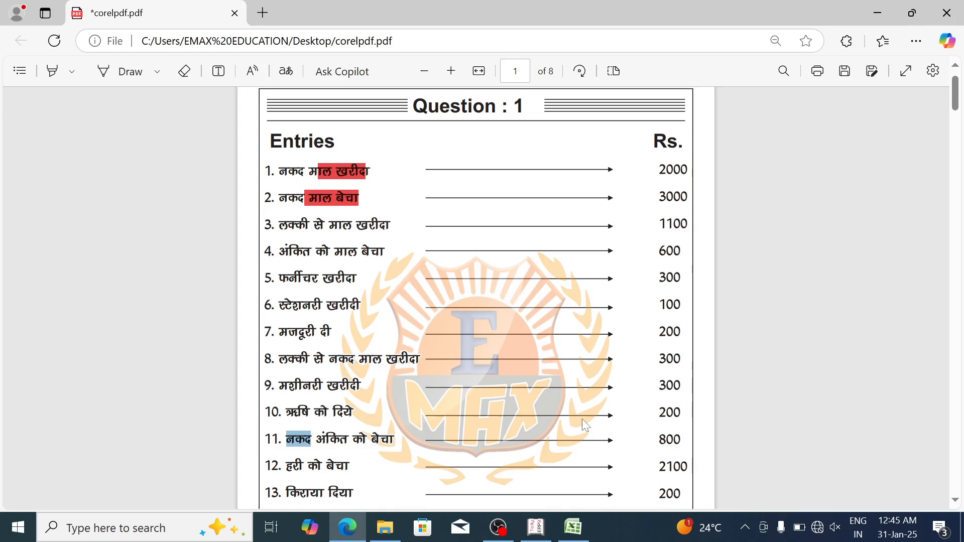
key(alt+Tab)
text(800)
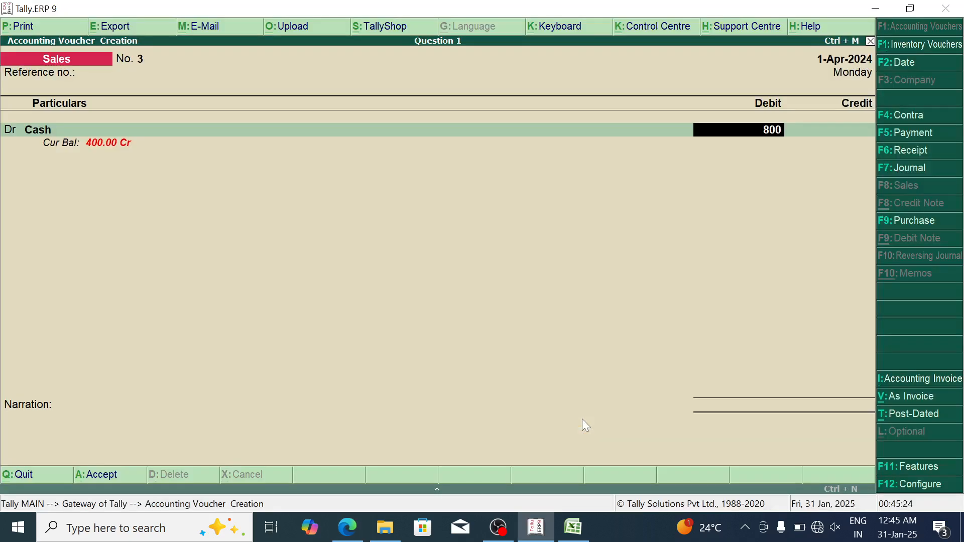
key(Return)
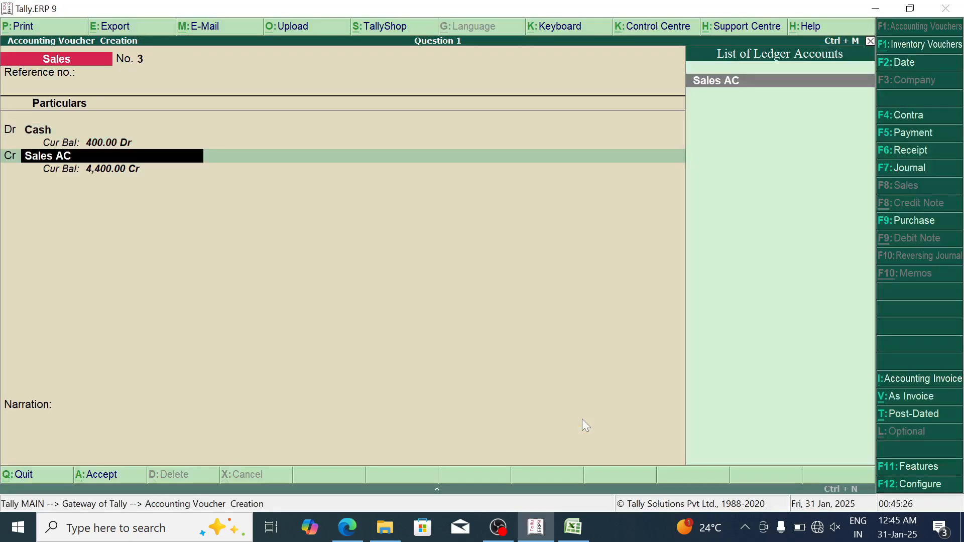
key(Return)
key(Return)
key(Return)
key(Return)
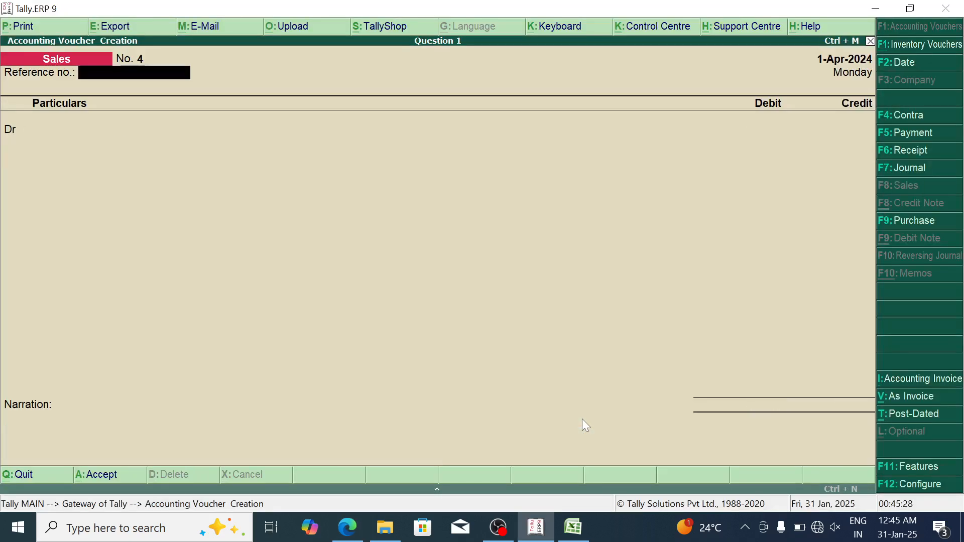
Step: Examine entry 12 in the Edge PDF, check the Sales Dr/Cr rule in Excel and return to the Sales voucher in Tally.ERP 9
key(alt+Tab)
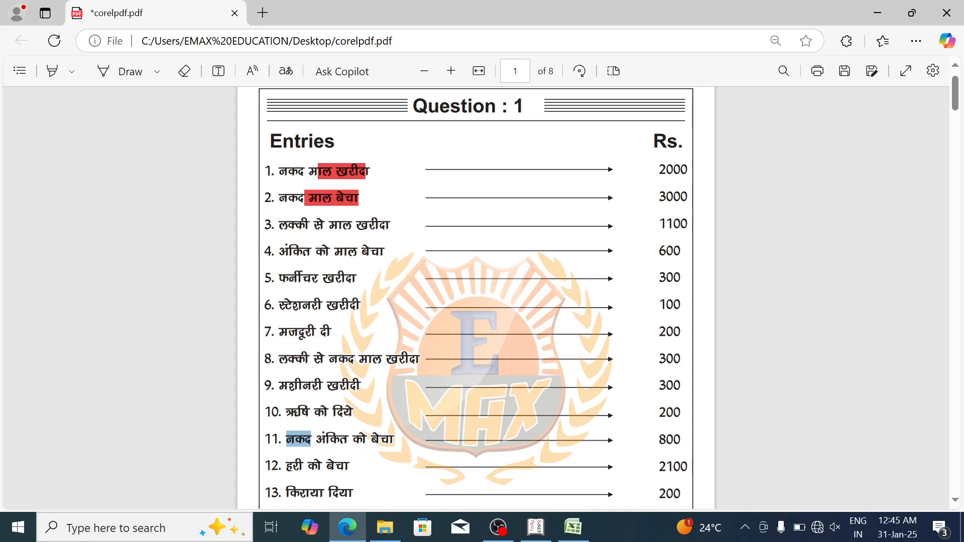
drag(286, 466, 350, 472)
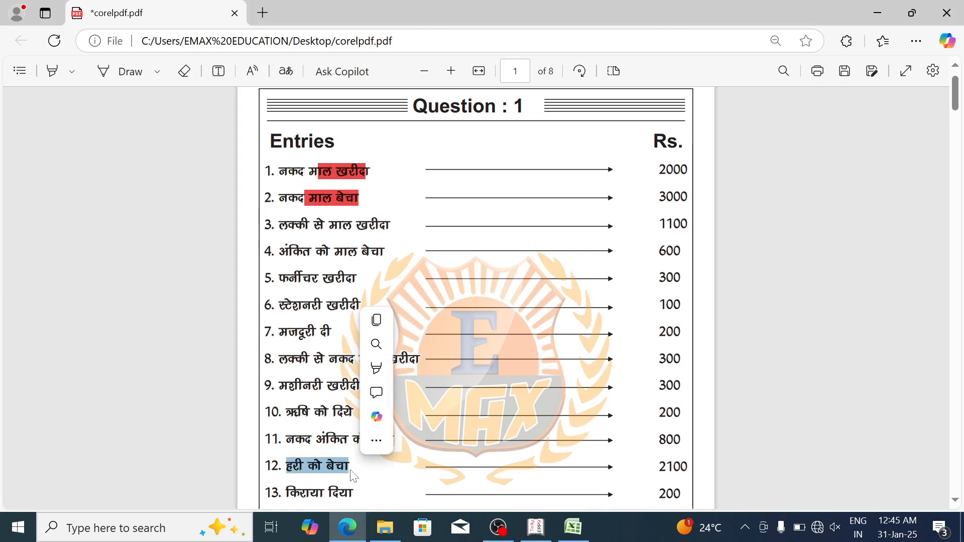
key(alt+Tab)
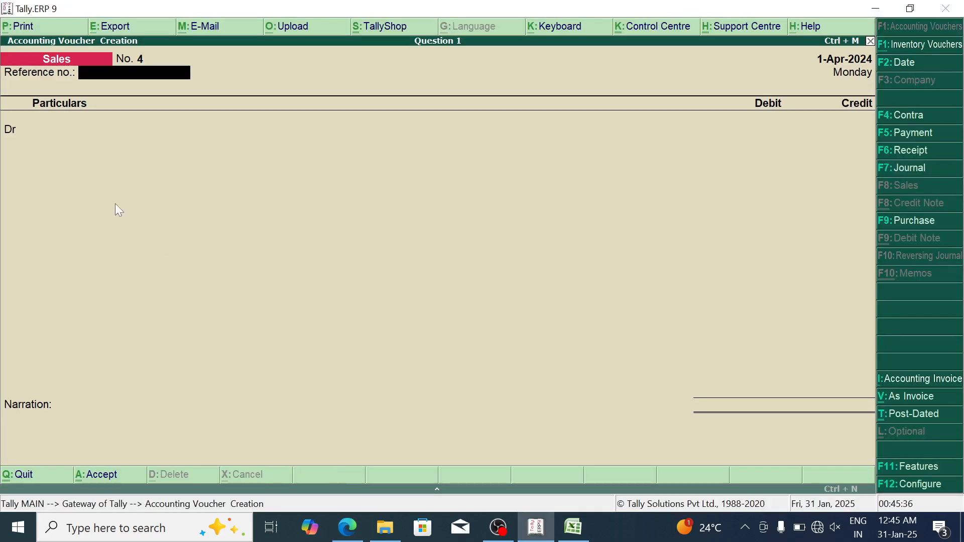
key(alt+Tab)
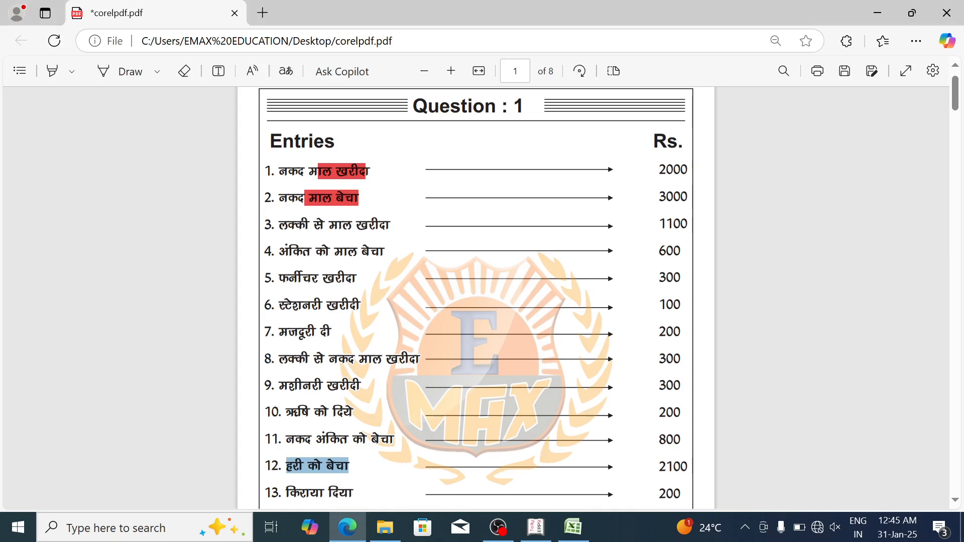
click(287, 493)
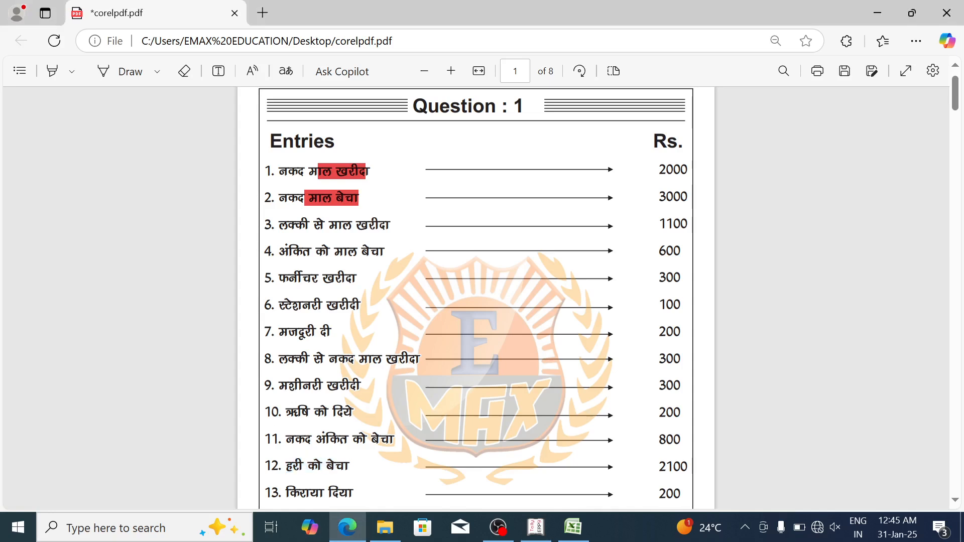
drag(287, 466, 353, 467)
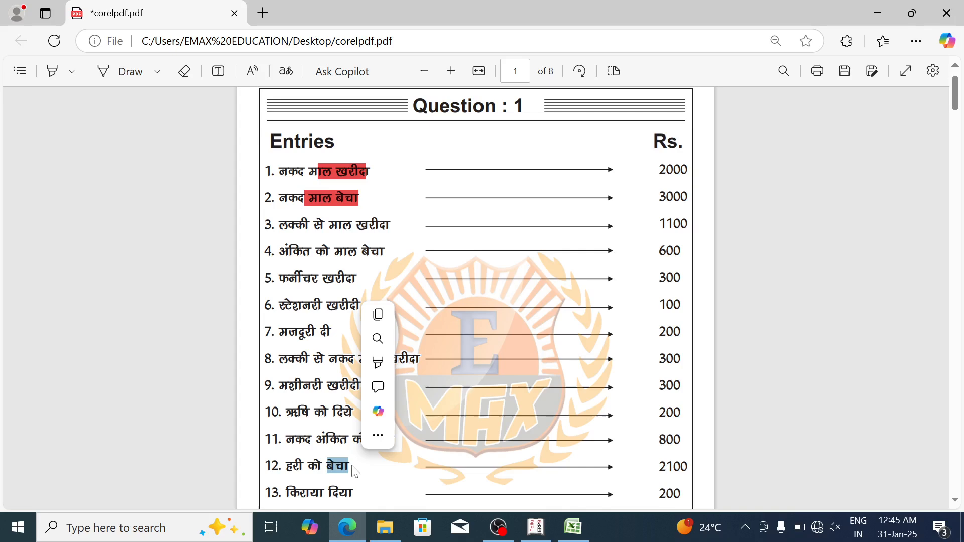
click(573, 527)
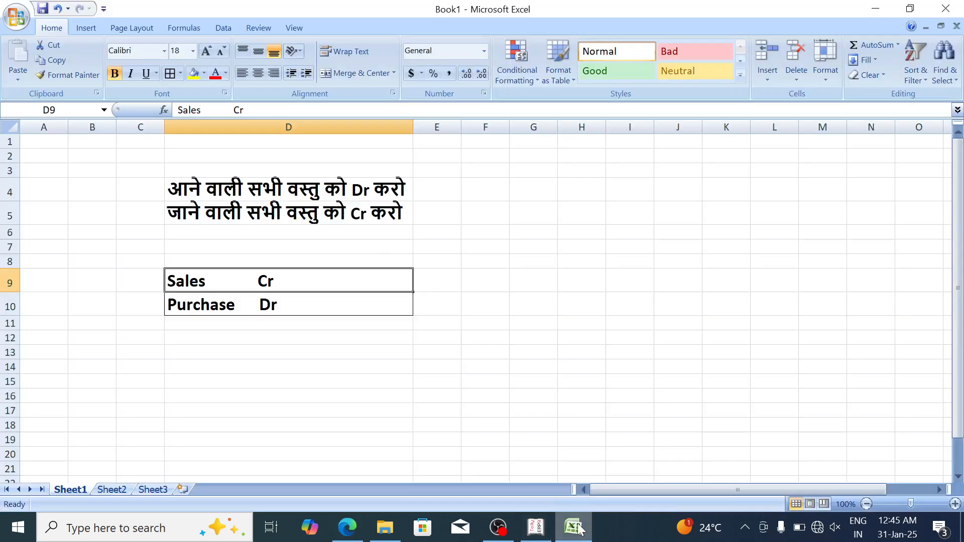
key(alt+Tab)
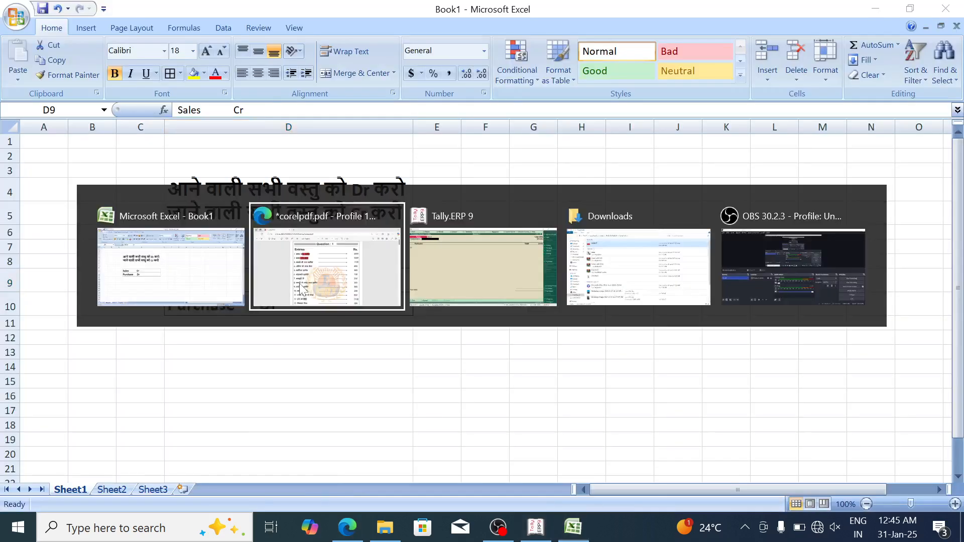
key(alt+Tab)
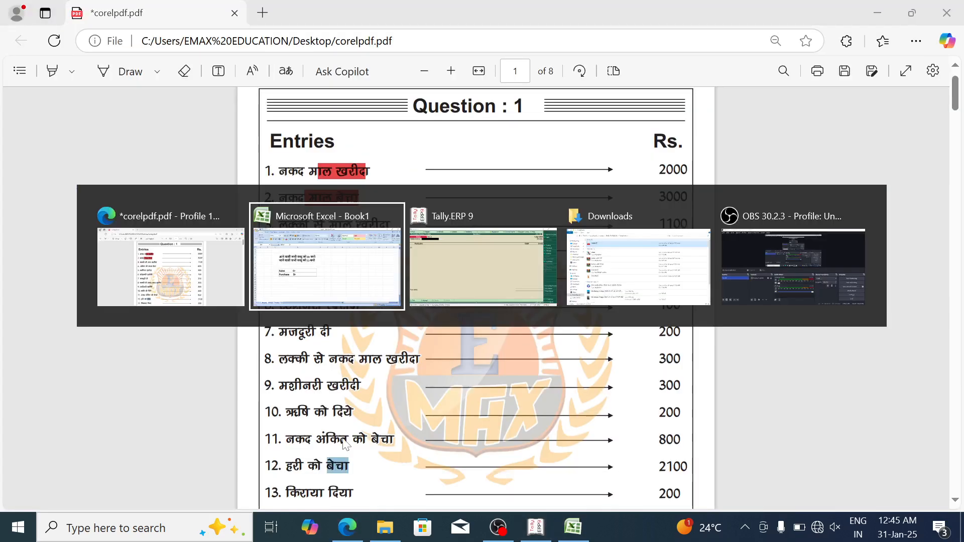
key(alt+Tab)
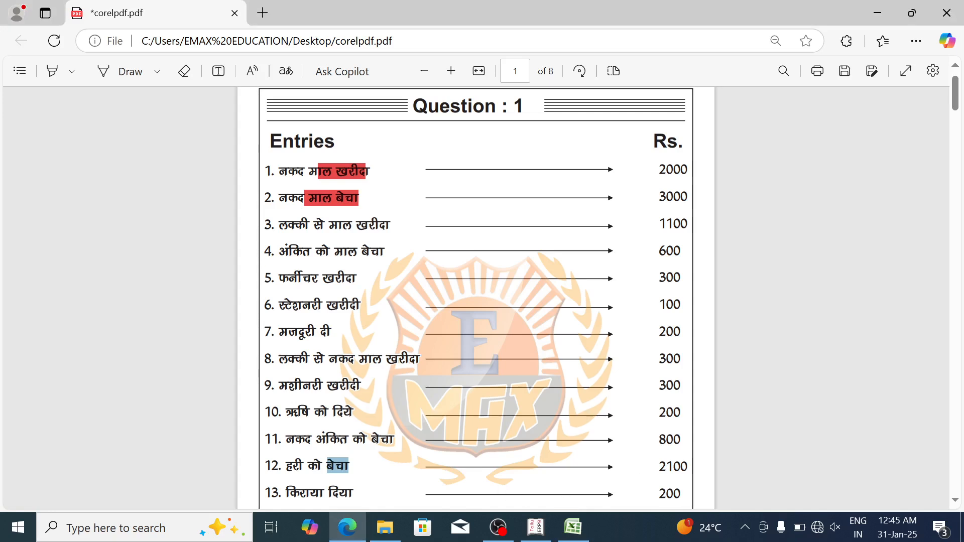
key(alt+Tab)
key(alt+Tab)
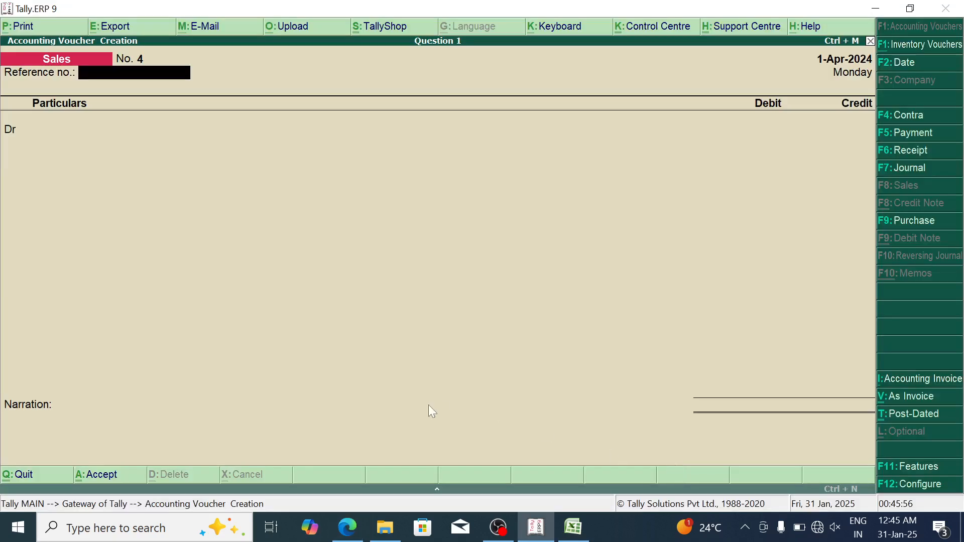
Step: Leave the reference number blank, choose entry 12's party ledger as the debit ledger and accept the buyer's details
key(Return)
text(Ha)
key(Return)
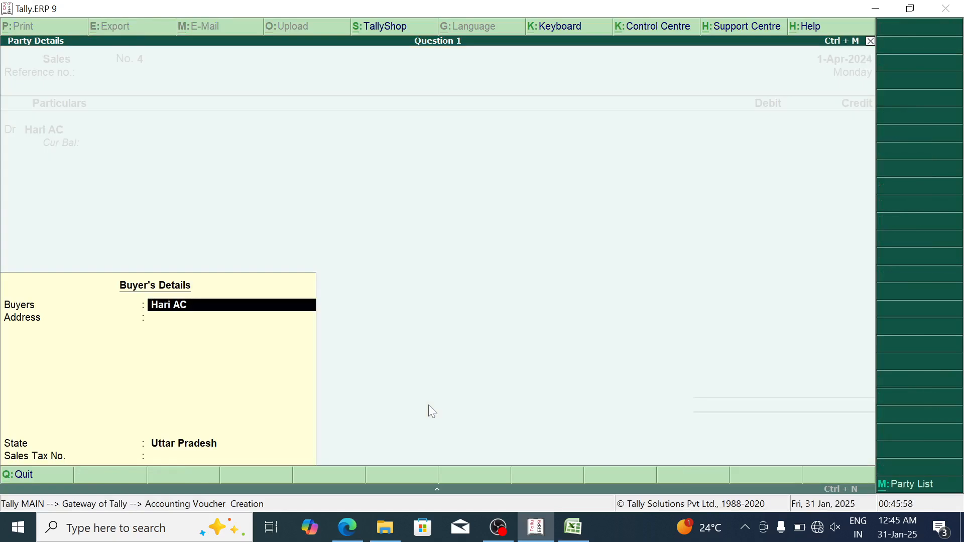
key(Return)
key(Return)
key(Return)
key(Return)
Step: Debit the party ledger with 2100, credit Sales AC with the same amount, save the Sales voucher and return to the Edge PDF
text(2,1)
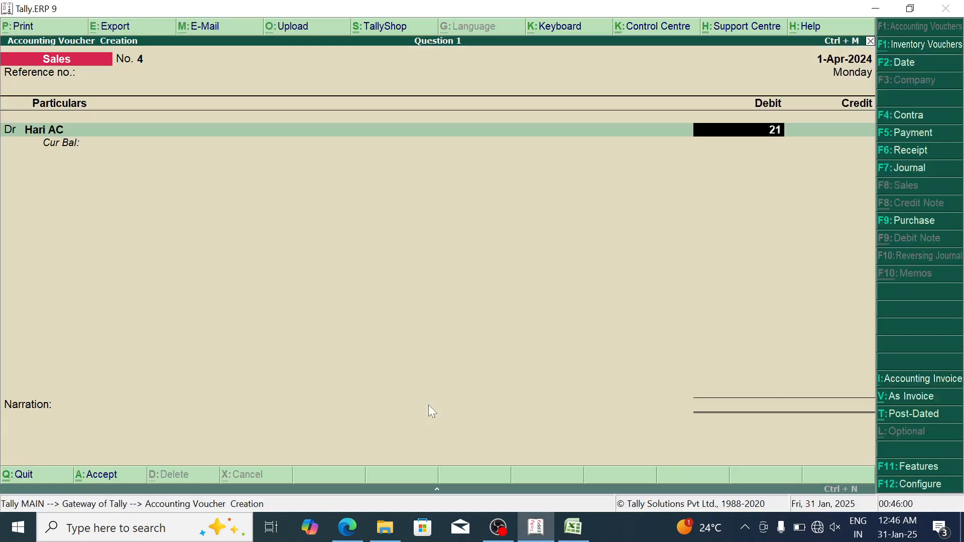
text(00)
key(Return)
key(Return)
key(Return)
key(Return)
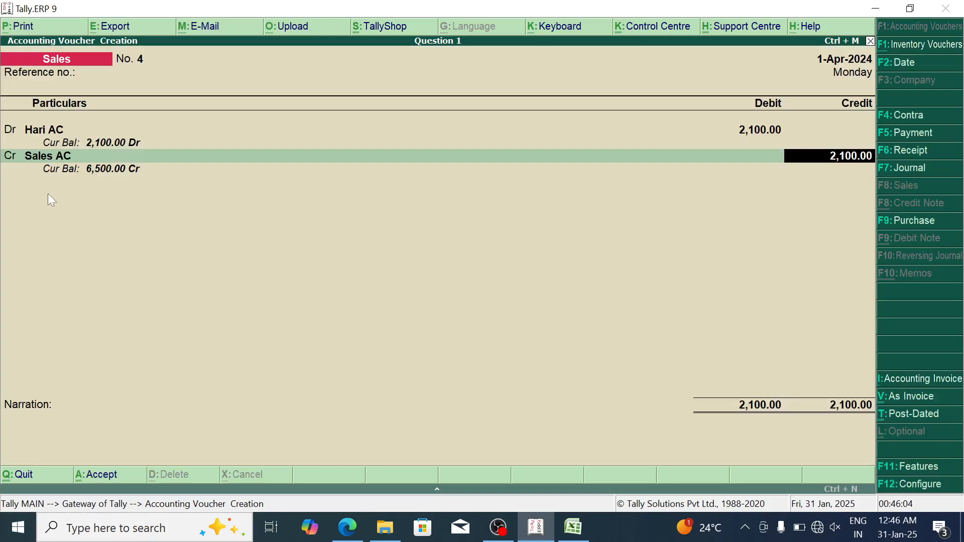
key(Return)
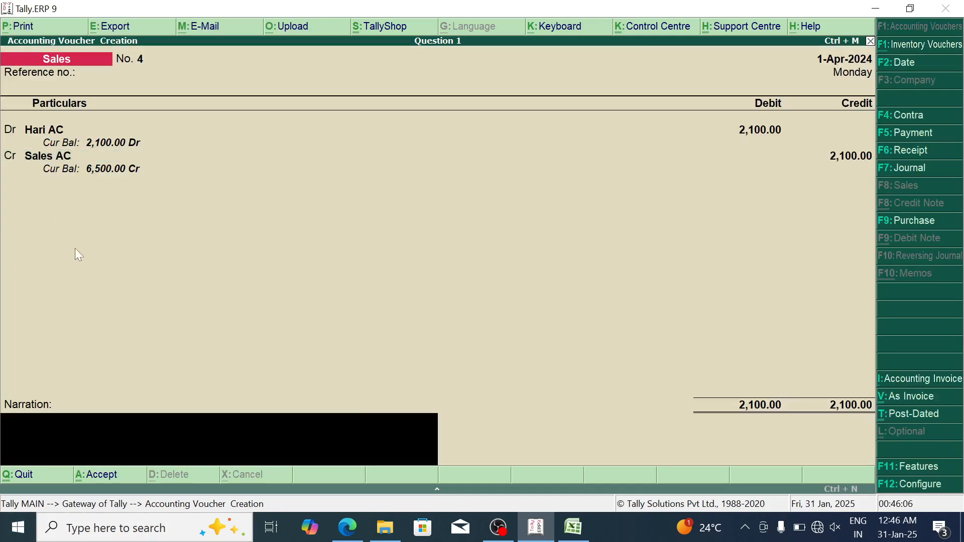
key(Return)
key(Return)
key(alt+Tab)
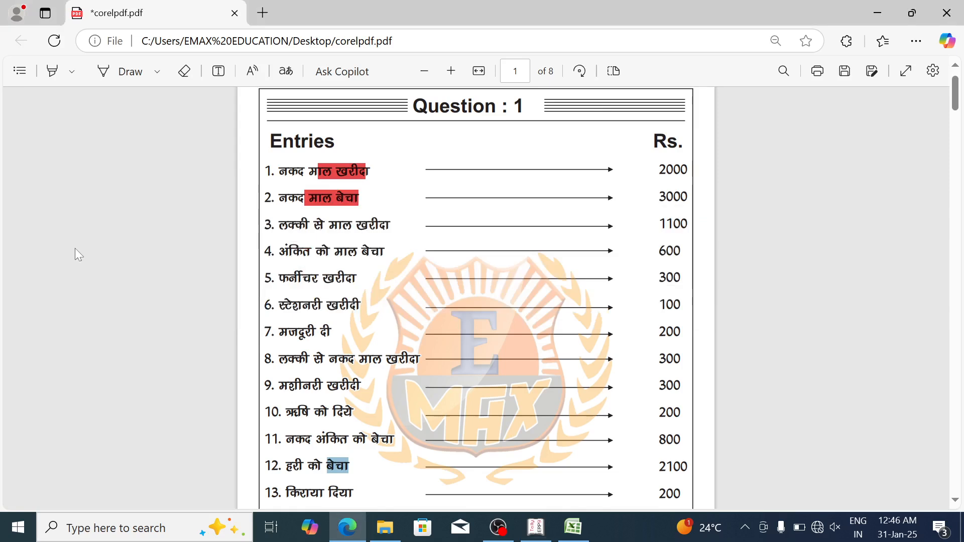
Step: Highlight rent entry 13 in the PDF, switch to Tally.ERP 9 and start a Payment voucher from Cash with Rent AC as the particulars
scroll(476, 297, down, 3)
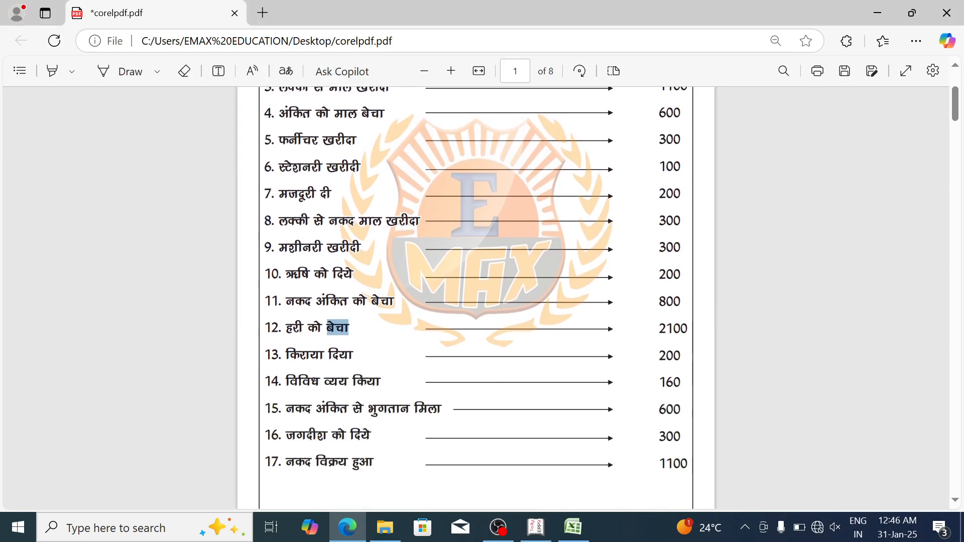
drag(282, 355, 362, 361)
key(alt+Tab)
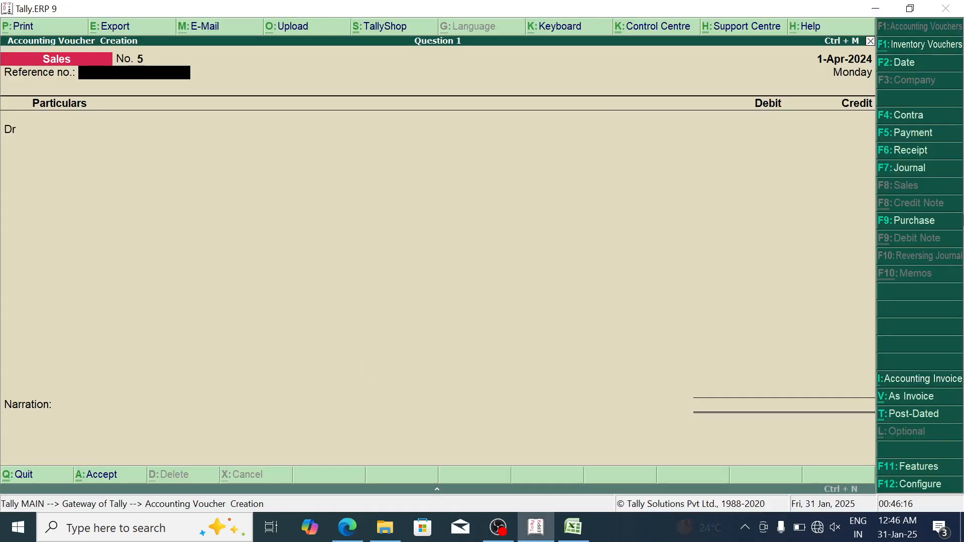
click(907, 133)
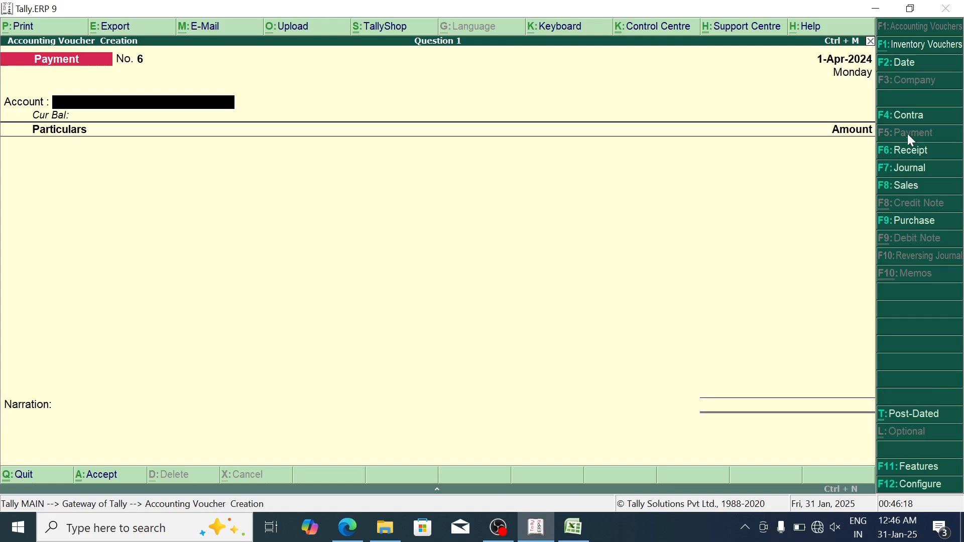
key(Return)
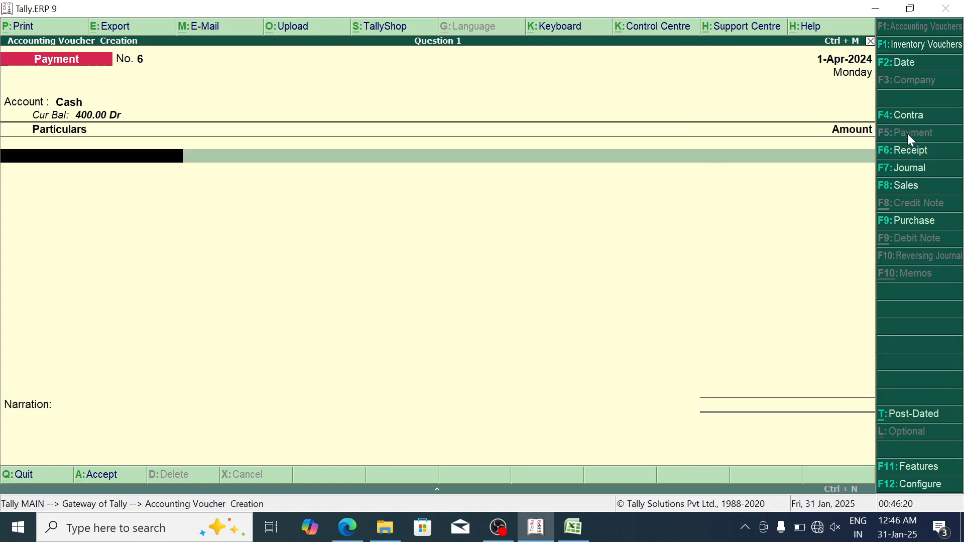
text(R)
key(Down)
key(Up)
key(Return)
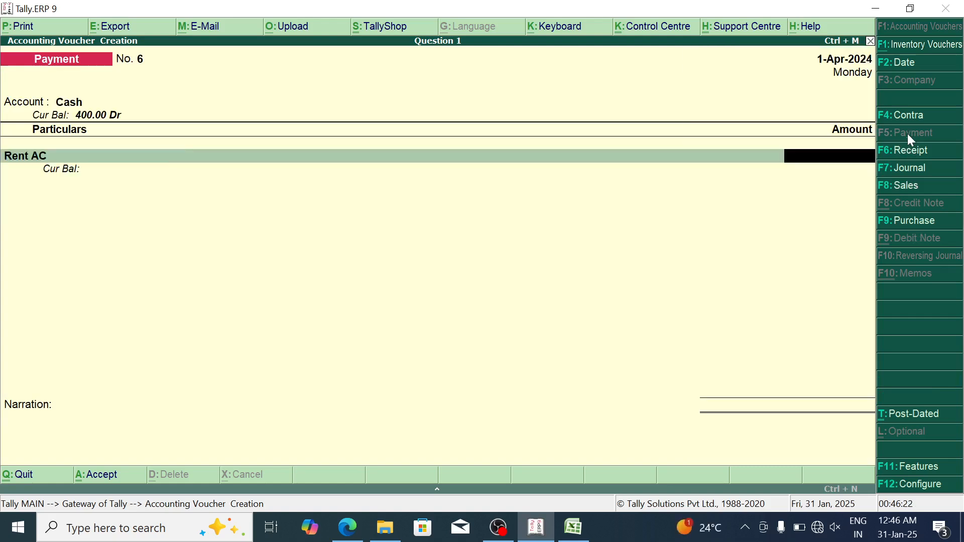
Step: Enter 200 against Rent AC, save the Payment voucher without narration and return to the Edge PDF
text(200)
key(Return)
key(Return)
key(Return)
key(Return)
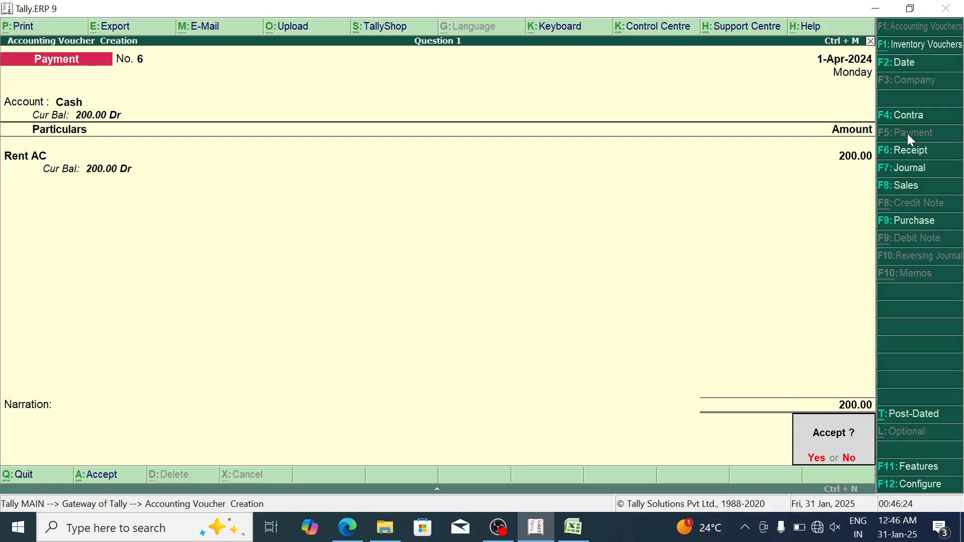
key(alt+Tab)
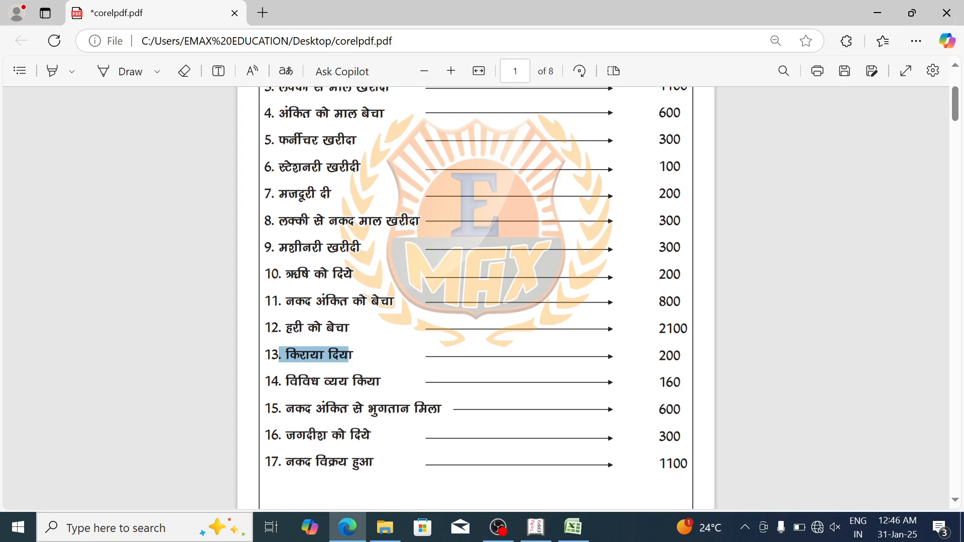
Step: In Tally.ERP 9, set Cash as the new Payment voucher's account and choose Sundry Exp as the particulars for entry 14
key(alt+Tab)
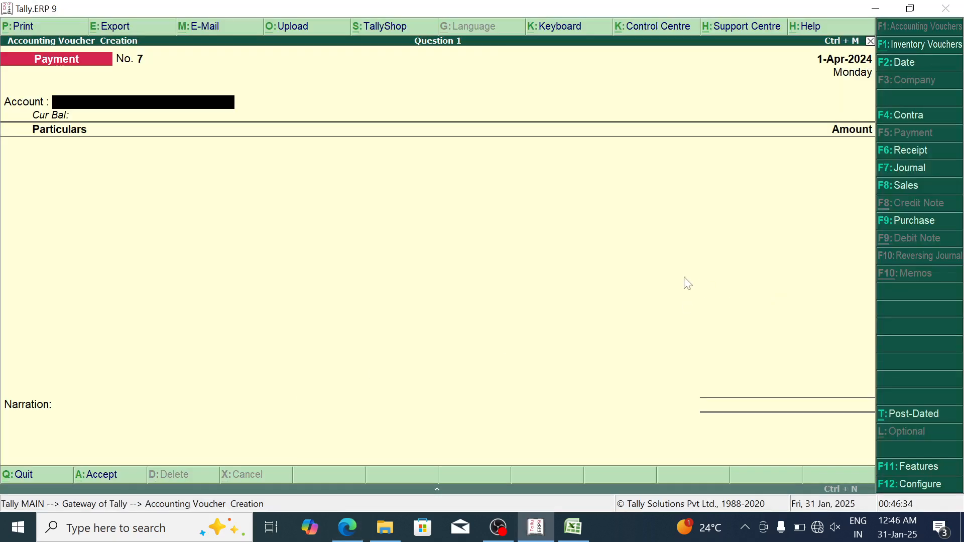
text(c)
key(Return)
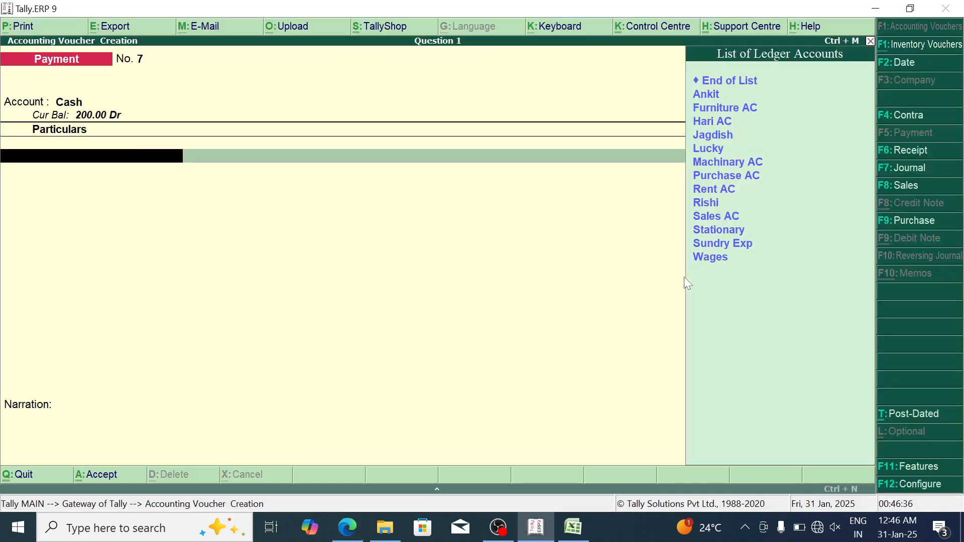
key(Down)
key(Down)
key(Down)
key(Down)
key(Down)
key(Down)
key(Down)
key(Down)
key(Down)
key(Down)
key(Down)
key(Down)
key(Down)
key(Up)
key(Up)
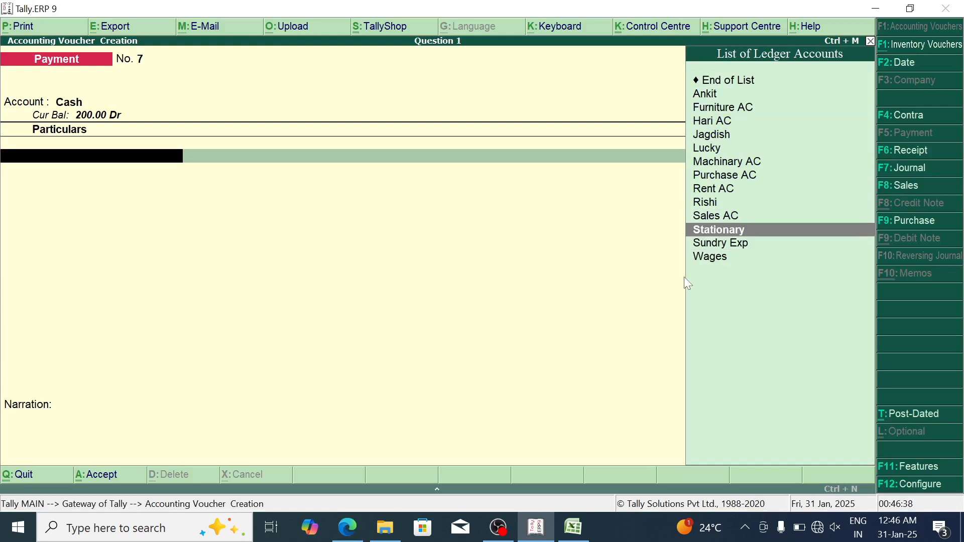
key(Down)
key(Return)
Step: Check entry 14's amount in the Edge PDF, enter 160 against Sundry Exp in Tally.ERP 9, save the Payment voucher and return to the PDF
key(alt+Tab)
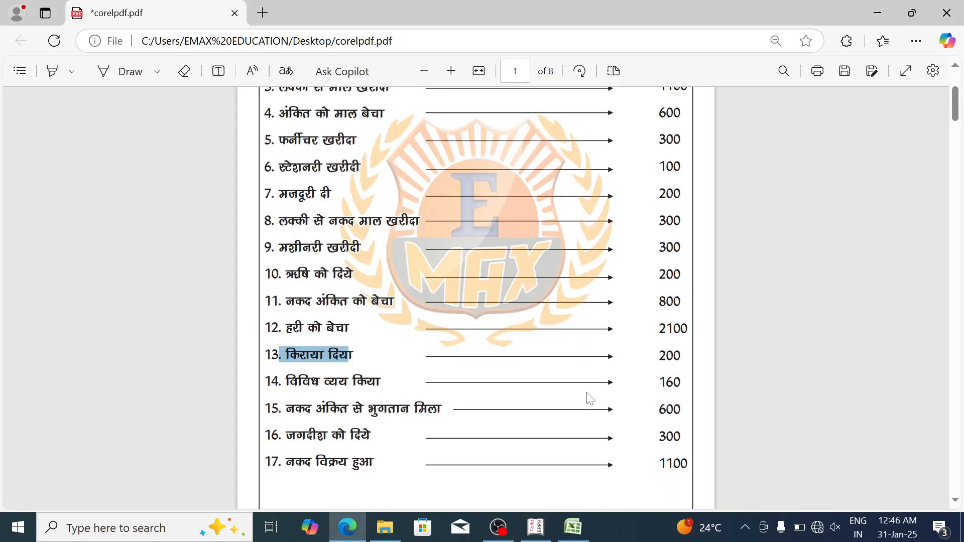
key(alt+Tab)
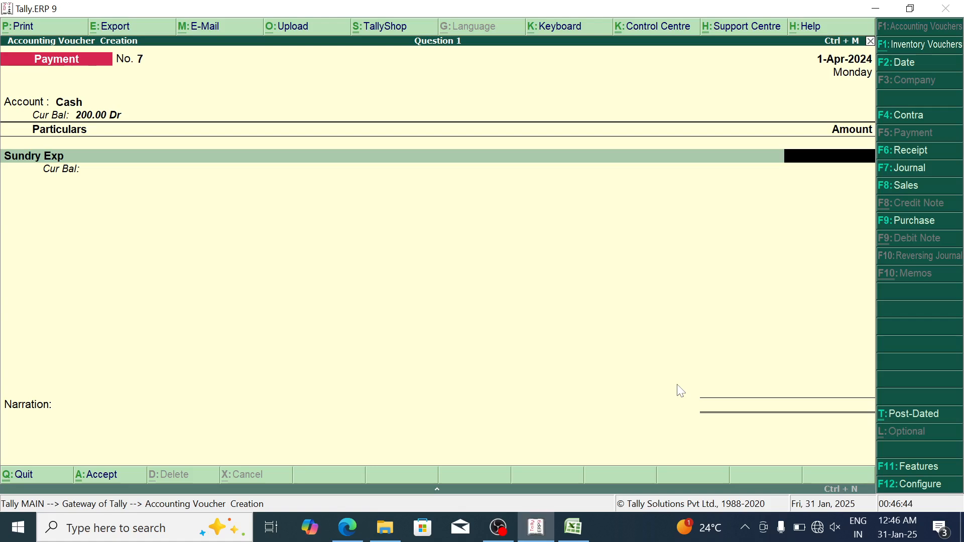
text(160)
key(Return)
key(Return)
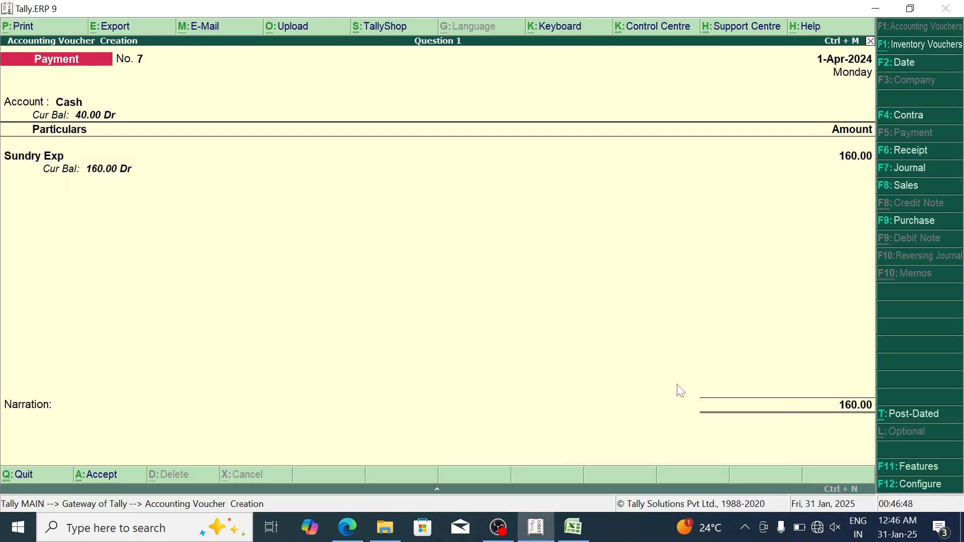
key(Return)
key(Return)
key(alt+Tab)
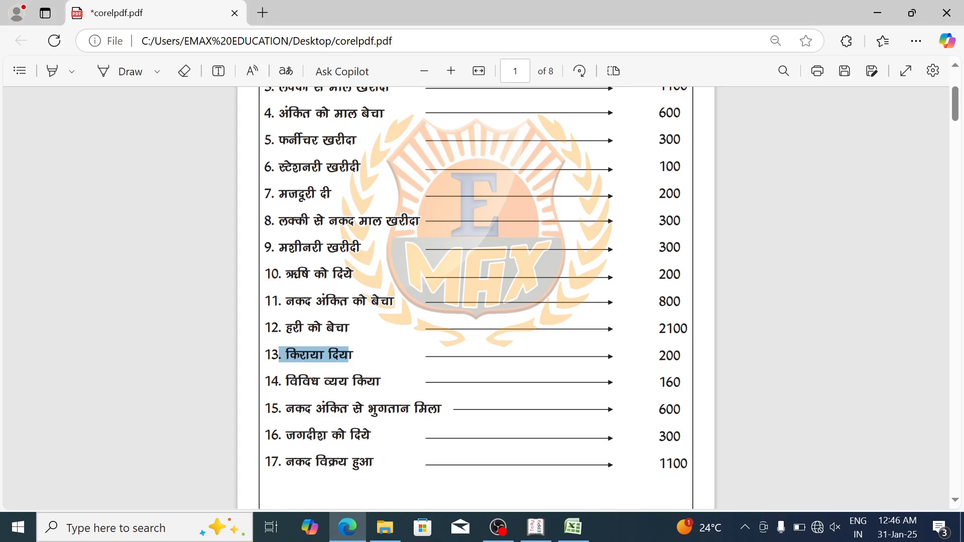
Step: Highlight entry 15 in the PDF, switch to Tally.ERP 9 and start a Receipt voucher with Cash as the account
drag(286, 409, 442, 412)
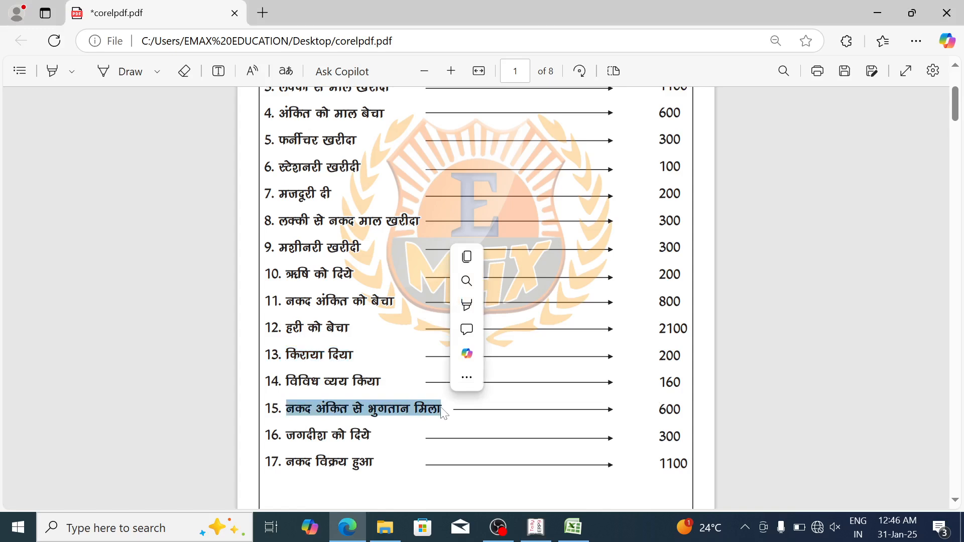
click(410, 407)
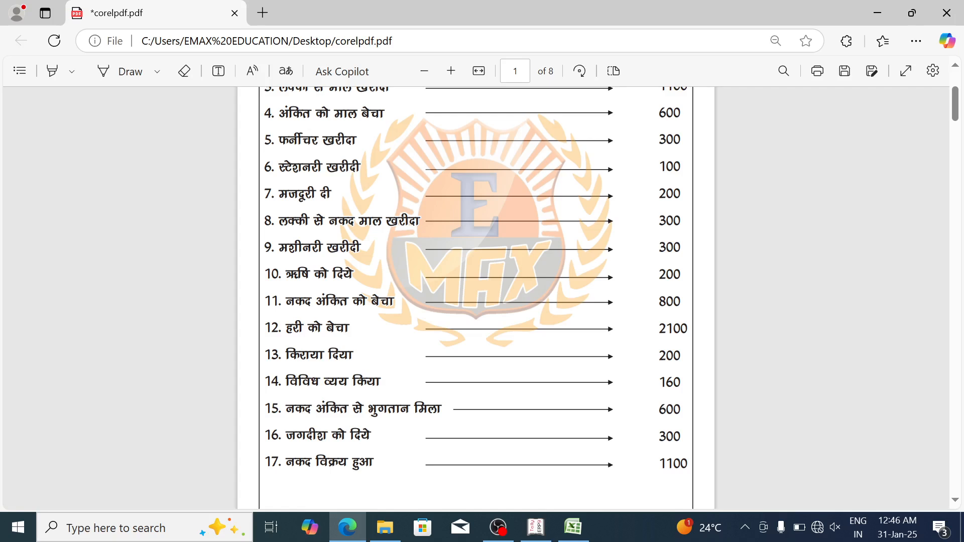
drag(286, 409, 443, 410)
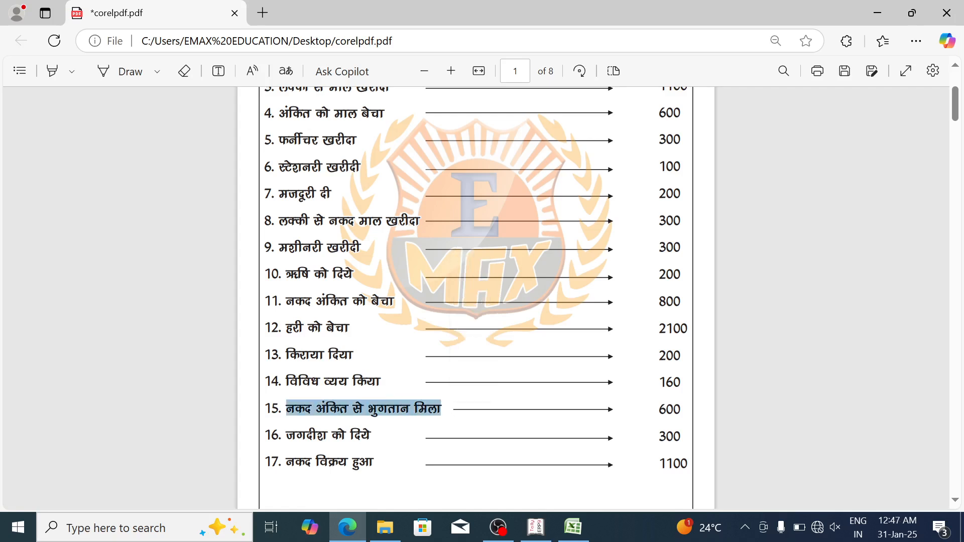
key(alt+Tab)
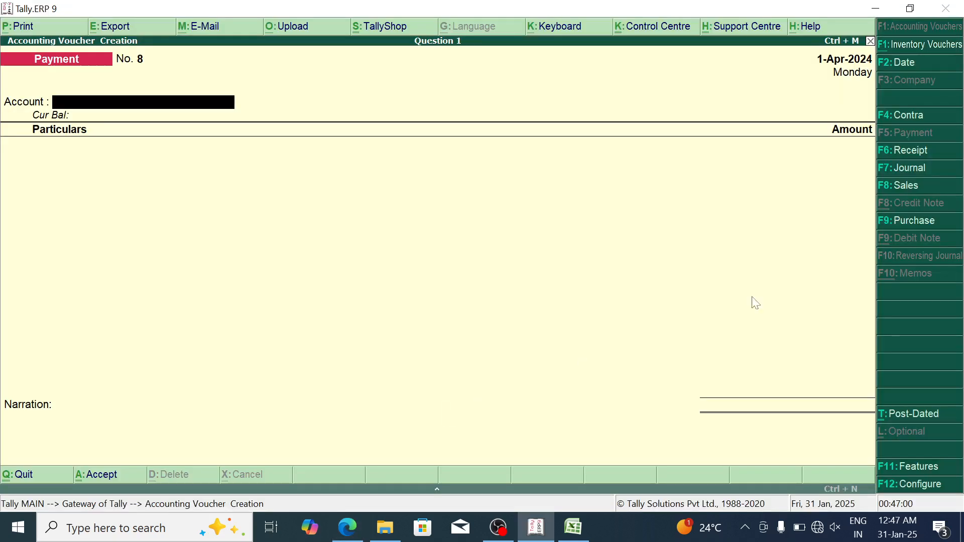
click(912, 151)
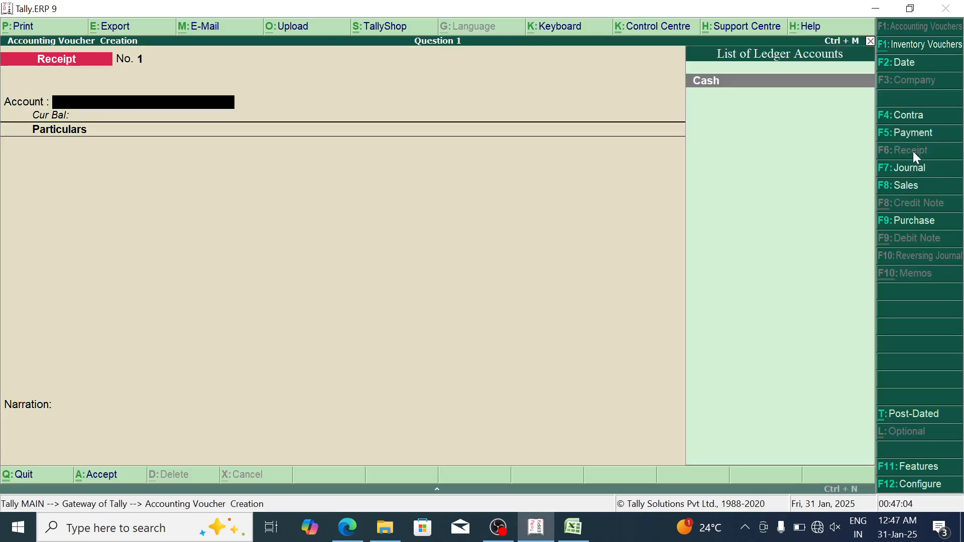
key(Return)
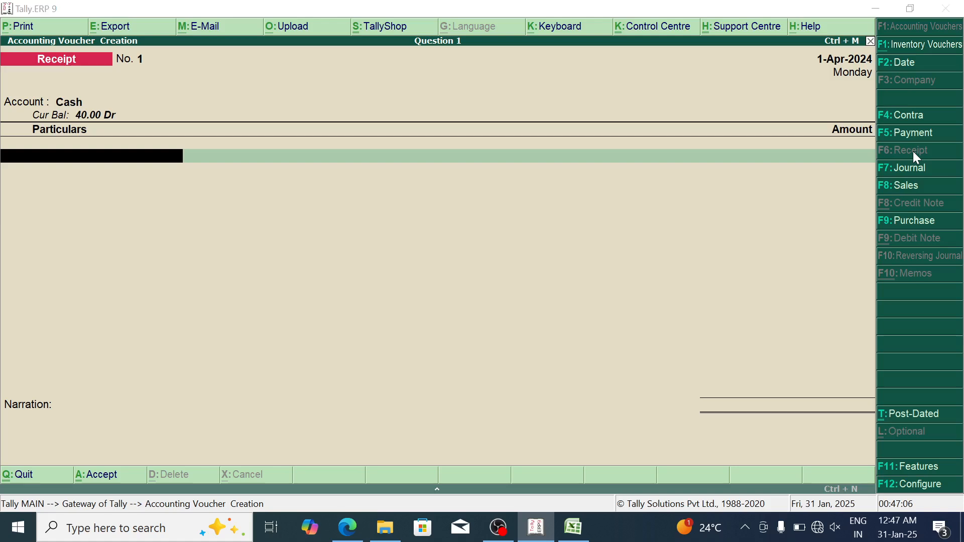
Step: Check entry 15 in the Edge PDF, credit its party ledger with 600 in Tally.ERP 9 and save the Receipt voucher
key(alt+Tab)
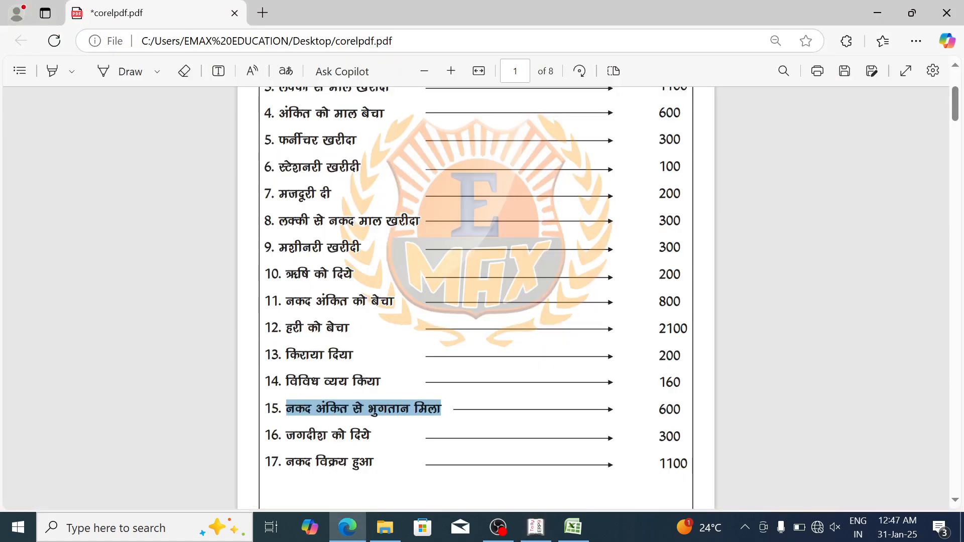
key(alt+Tab)
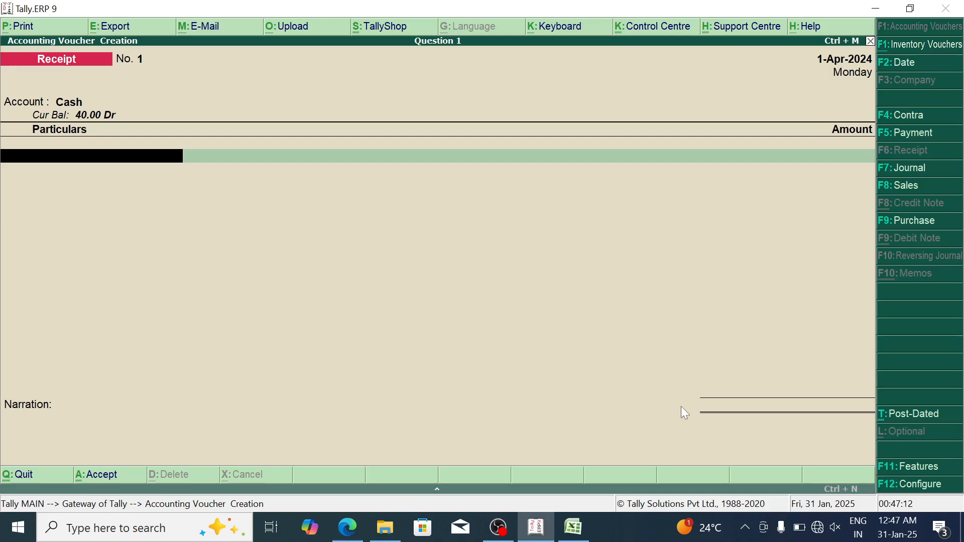
text(An)
key(Return)
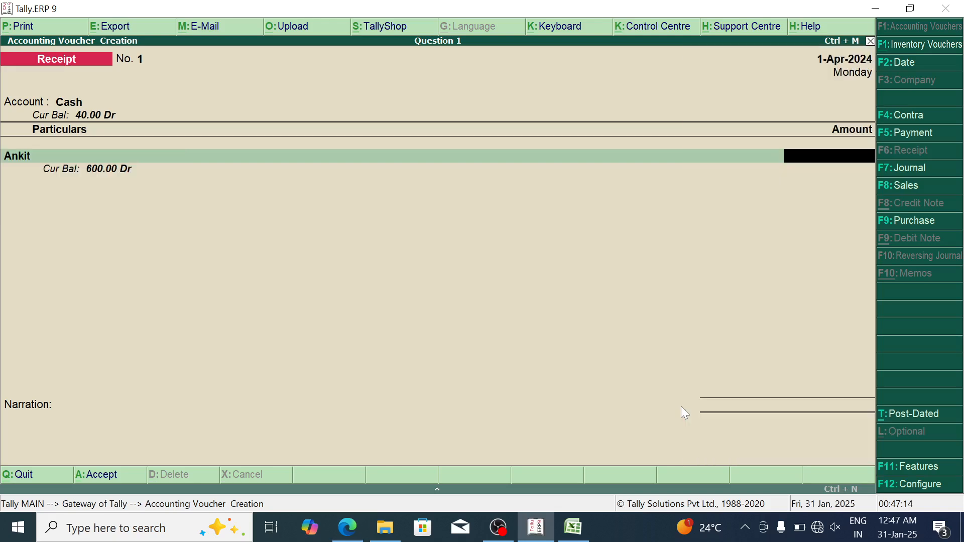
text(600)
key(Return)
key(Return)
key(Return)
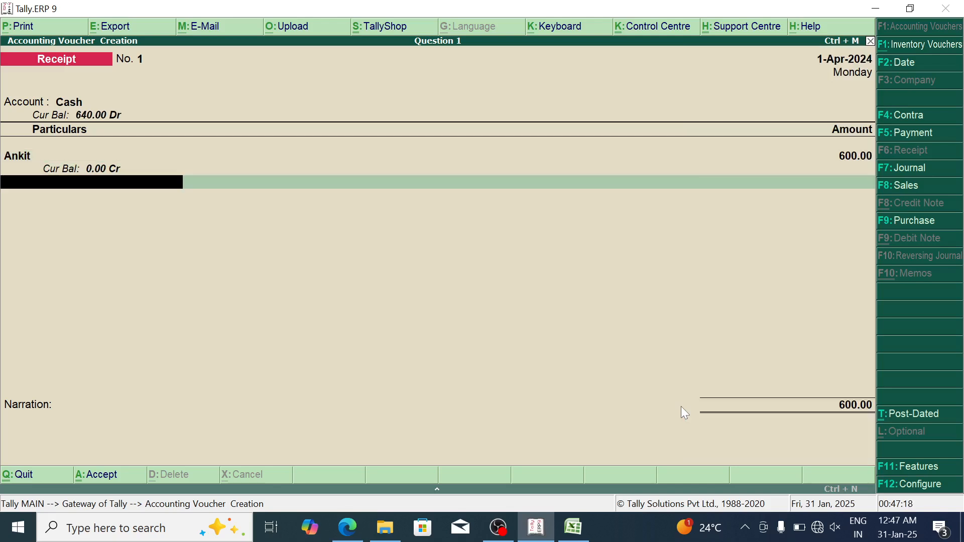
Step: Read entry 16 in the Edge PDF and start a Payment voucher in Tally.ERP 9 from Cash with that entry's party ledger
key(alt+Tab)
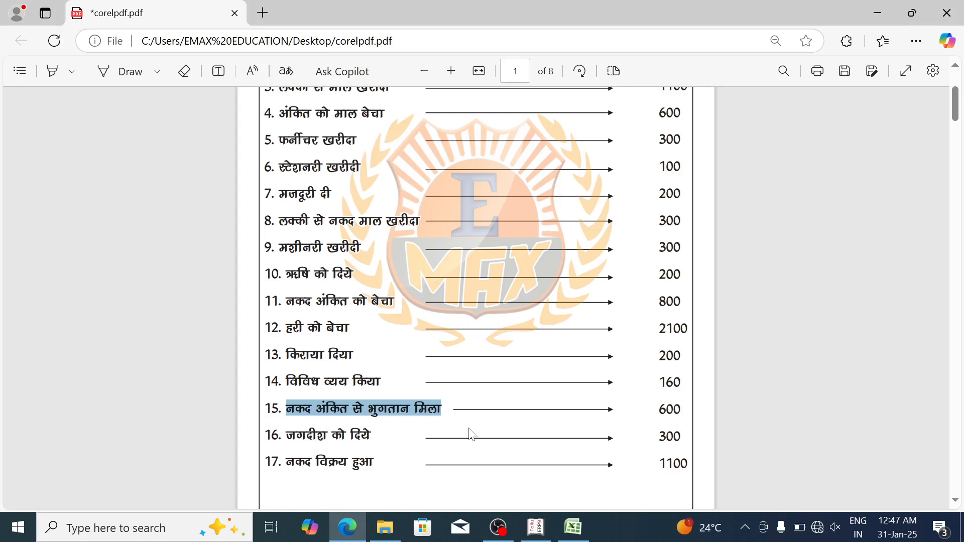
click(536, 527)
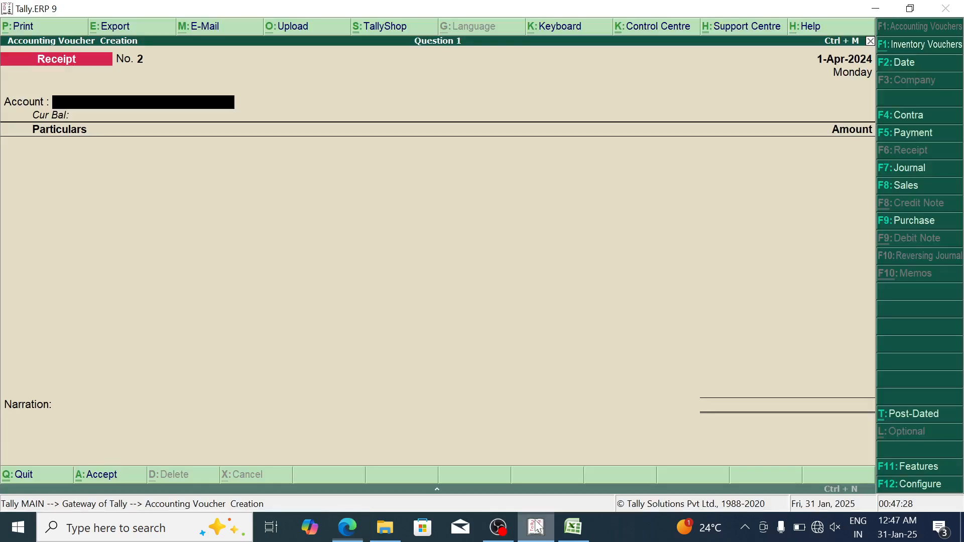
click(908, 135)
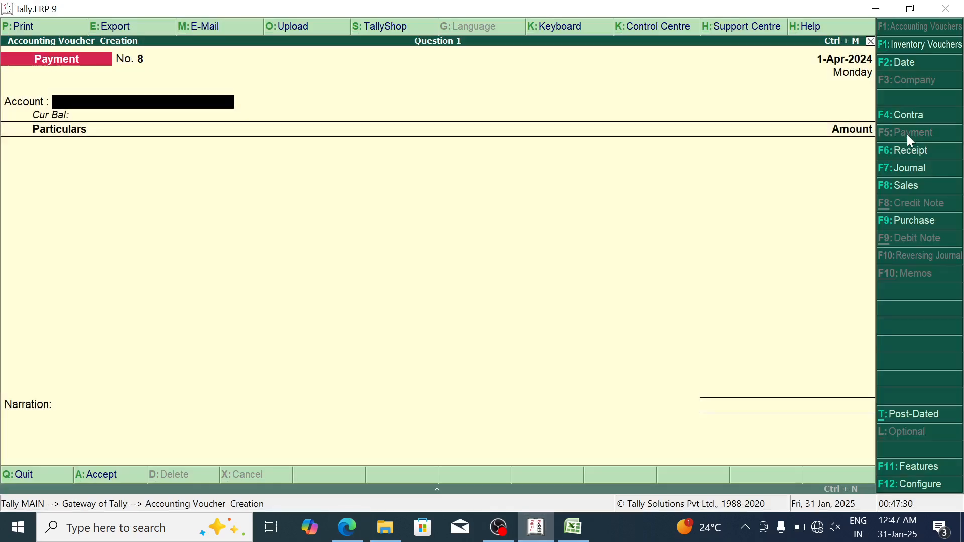
key(Return)
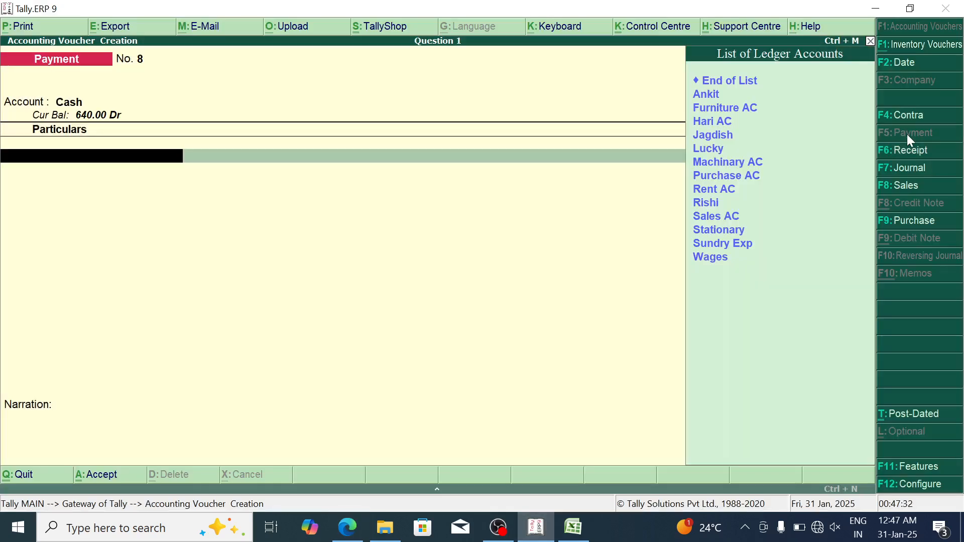
text(Jag)
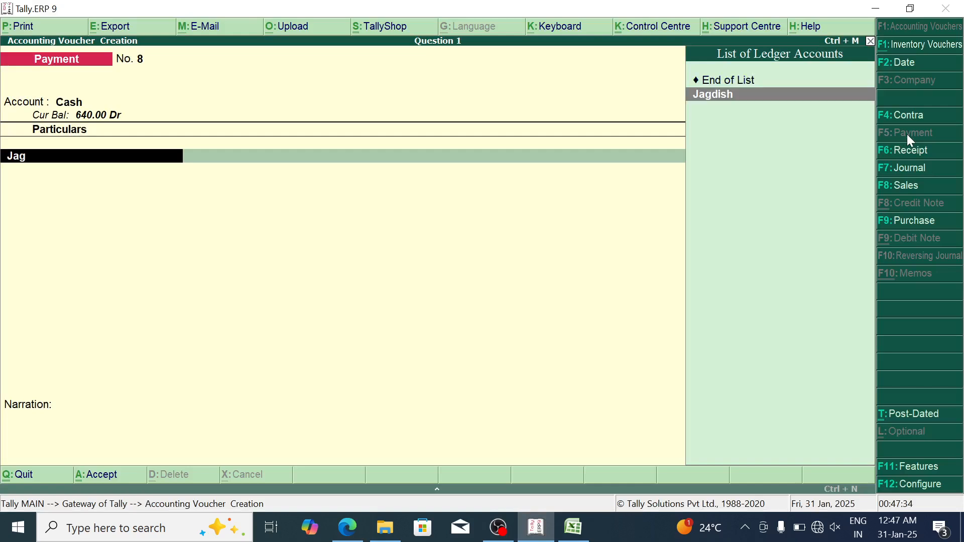
key(Return)
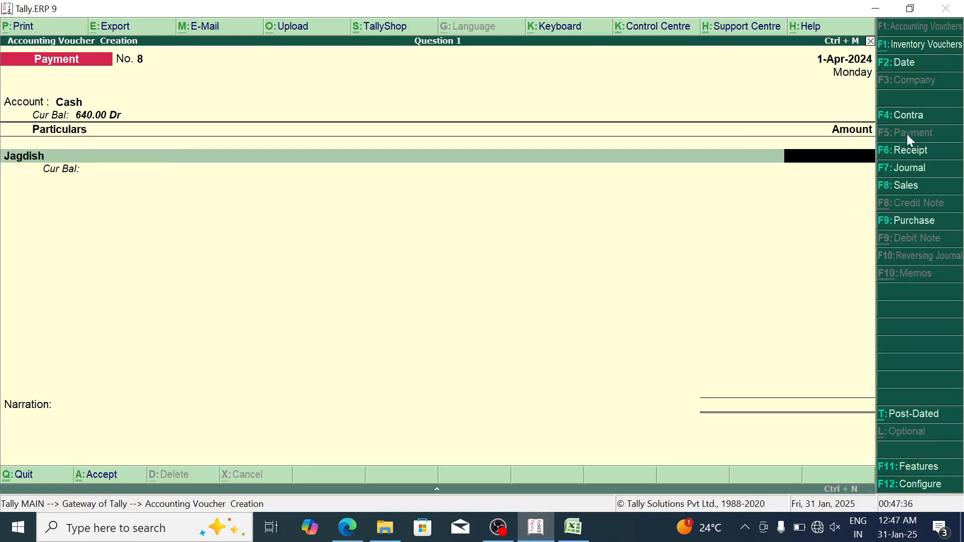
Step: Check entry 16's amount in the Edge PDF, enter 300 in Tally.ERP 9, save the Payment voucher and return to the PDF for entry 17
key(alt+Tab)
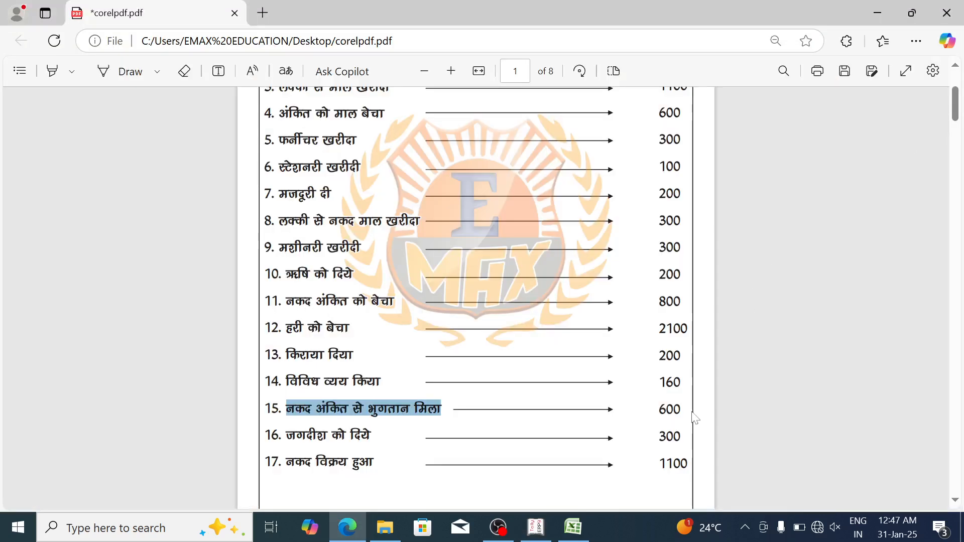
drag(683, 436, 654, 436)
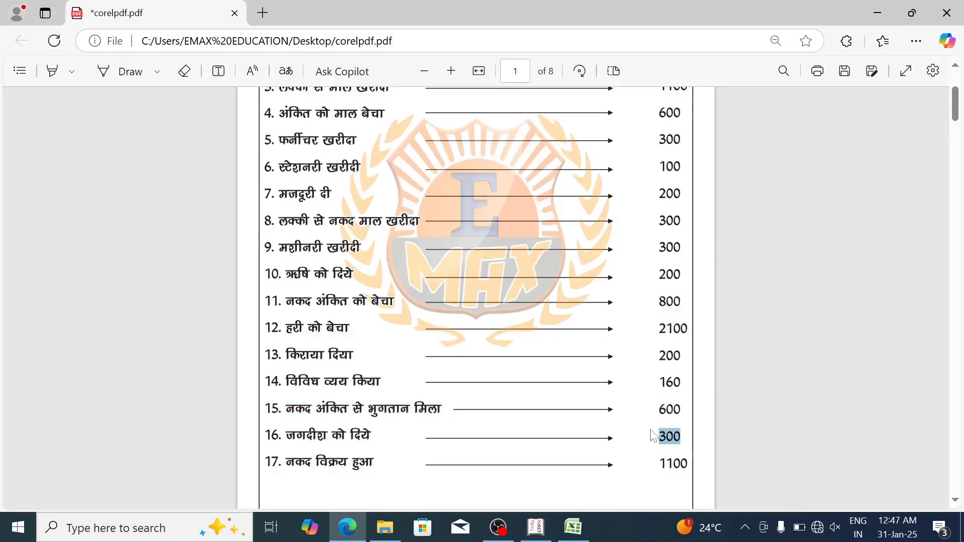
key(alt+Tab)
text(300)
key(Return)
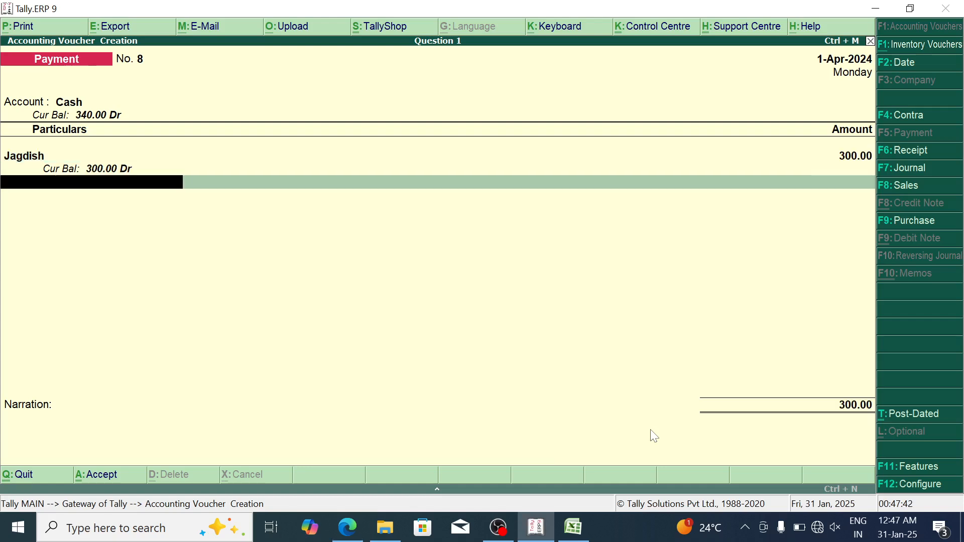
key(Return)
key(Return)
key(Return)
key(alt+Tab)
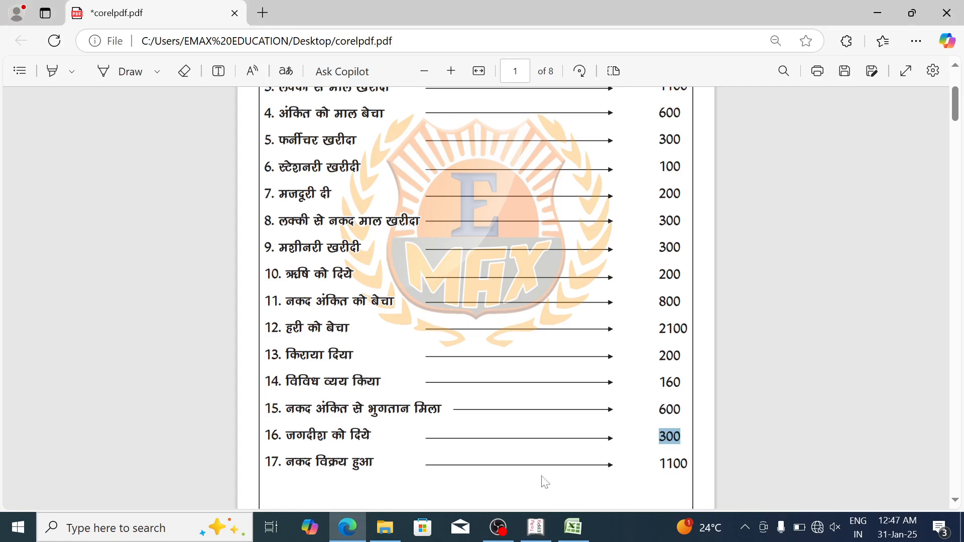
scroll(453, 446, down, 2)
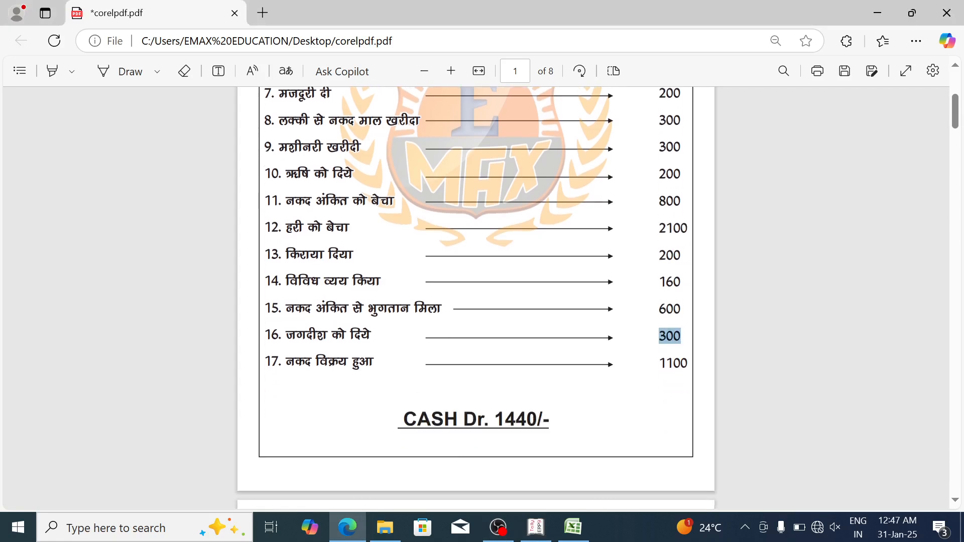
Step: Highlight entry 17 in the PDF, switch to Tally.ERP 9 and start a Sales voucher in voucher mode with the reference number blank
drag(286, 361, 381, 363)
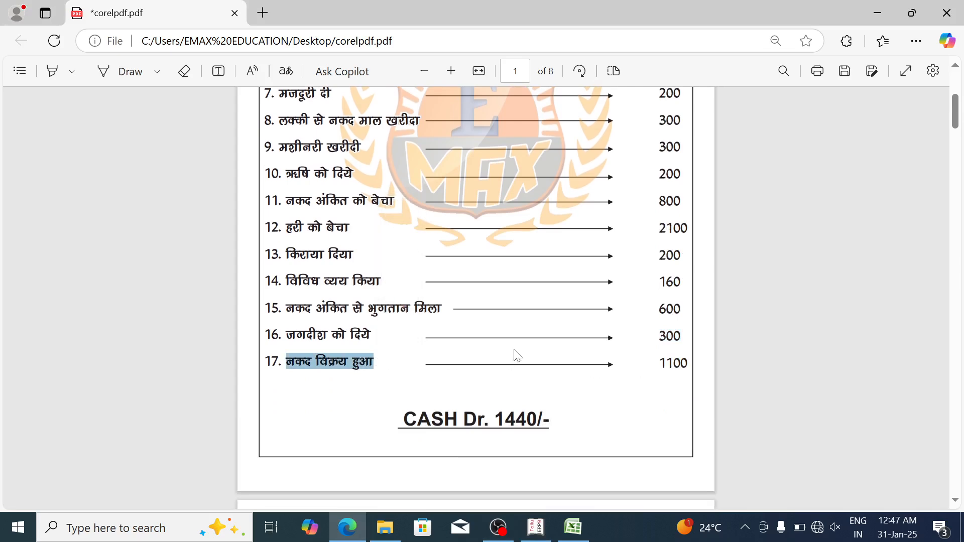
key(alt+Tab)
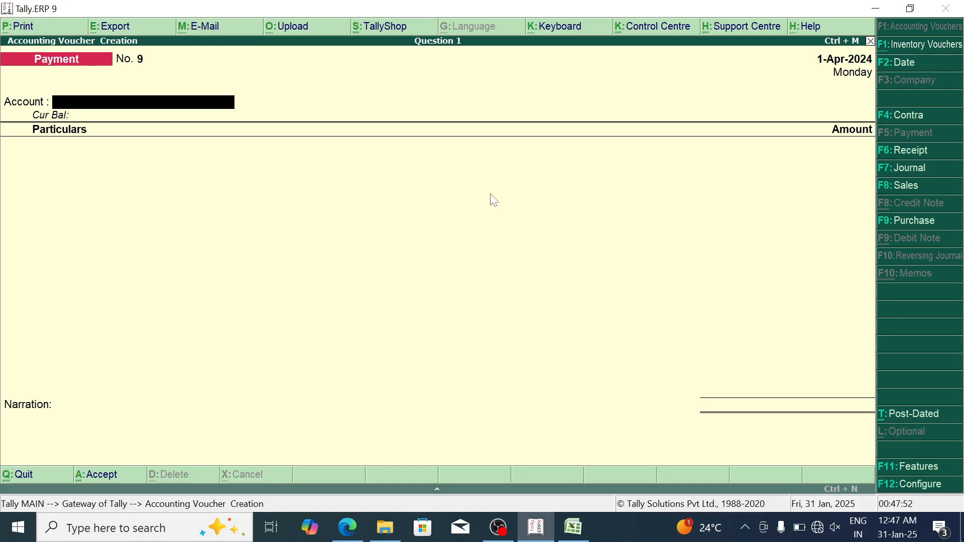
click(905, 185)
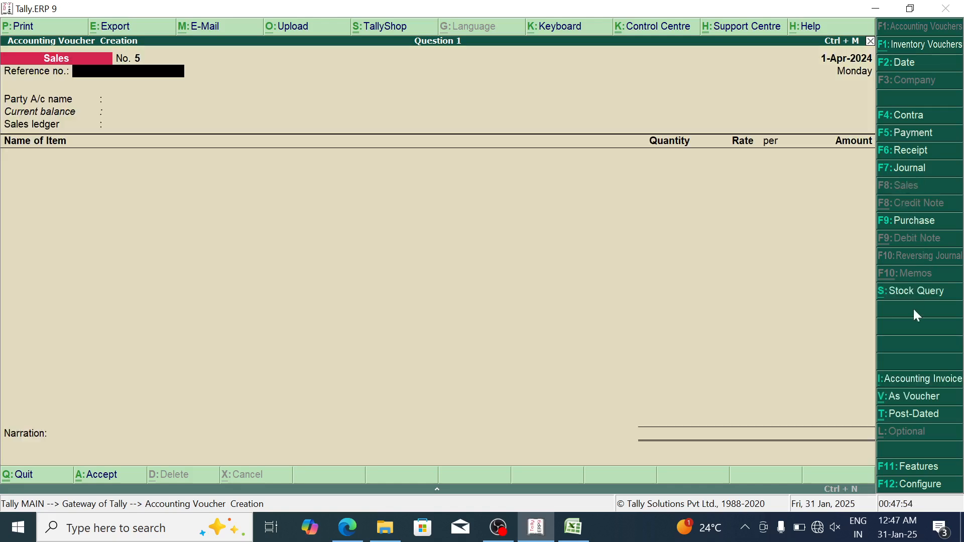
click(911, 399)
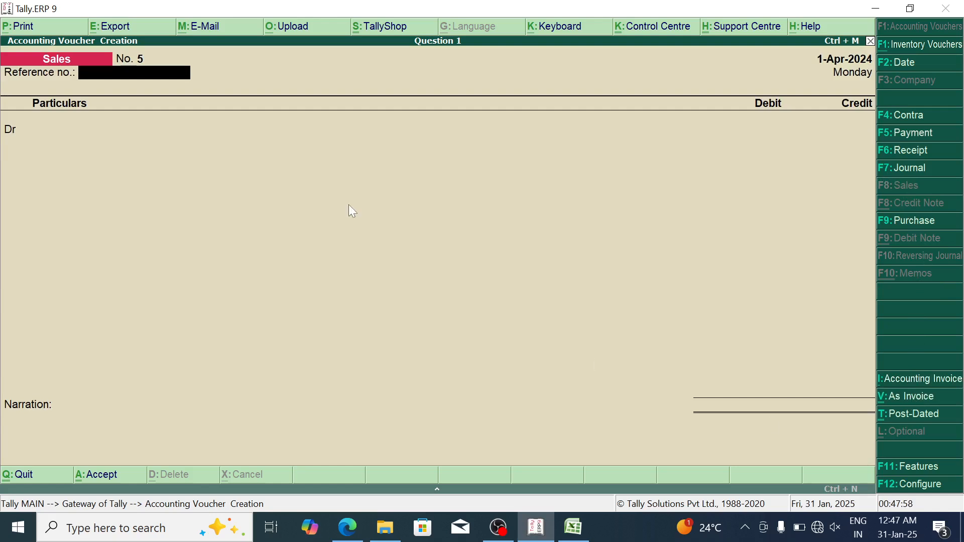
key(Return)
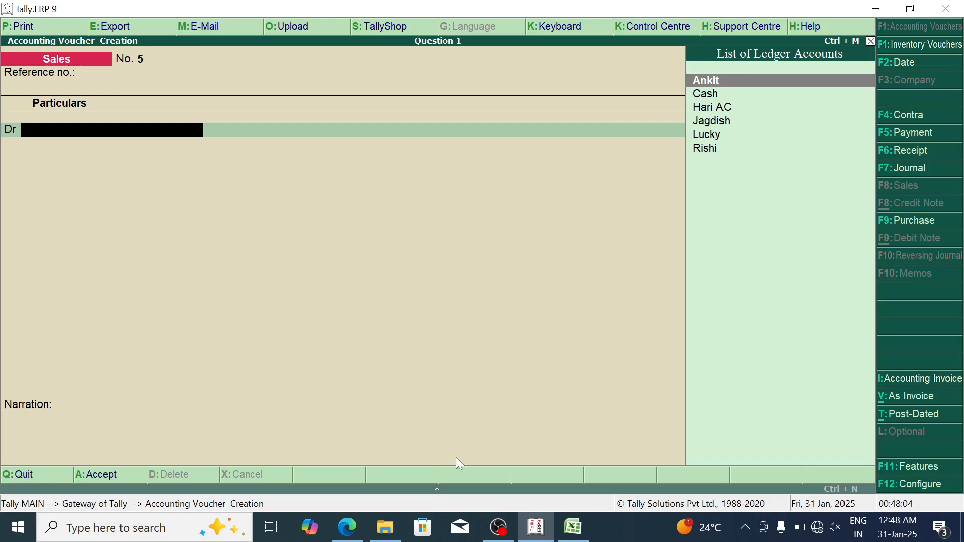
Step: Check the Dr and Cr rules in Excel, return to Tally.ERP 9 and select Cash as the Sales voucher's debit ledger
click(573, 527)
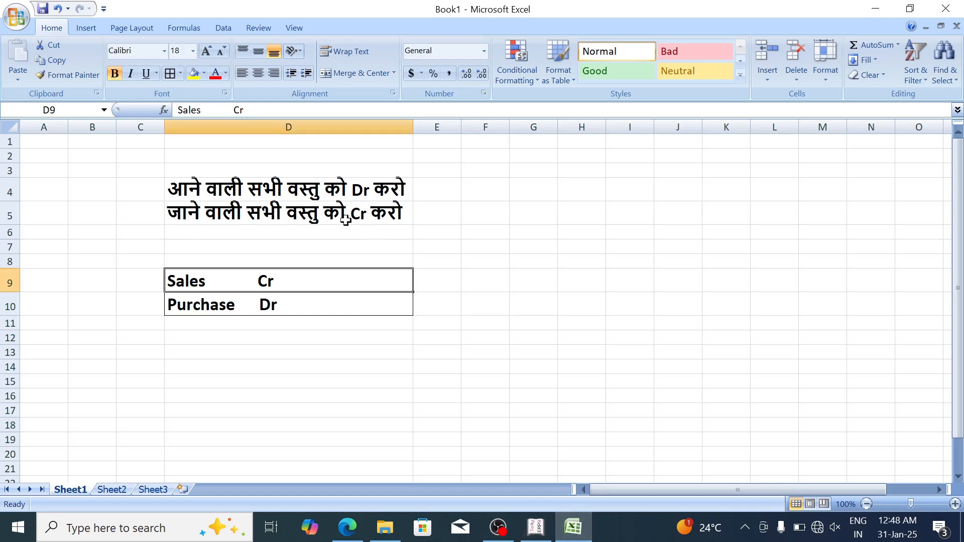
click(224, 189)
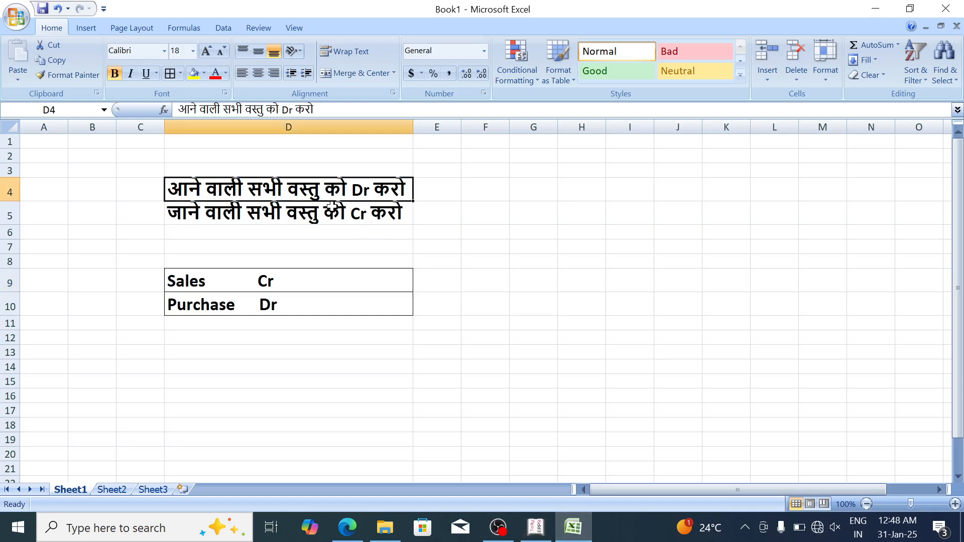
click(280, 216)
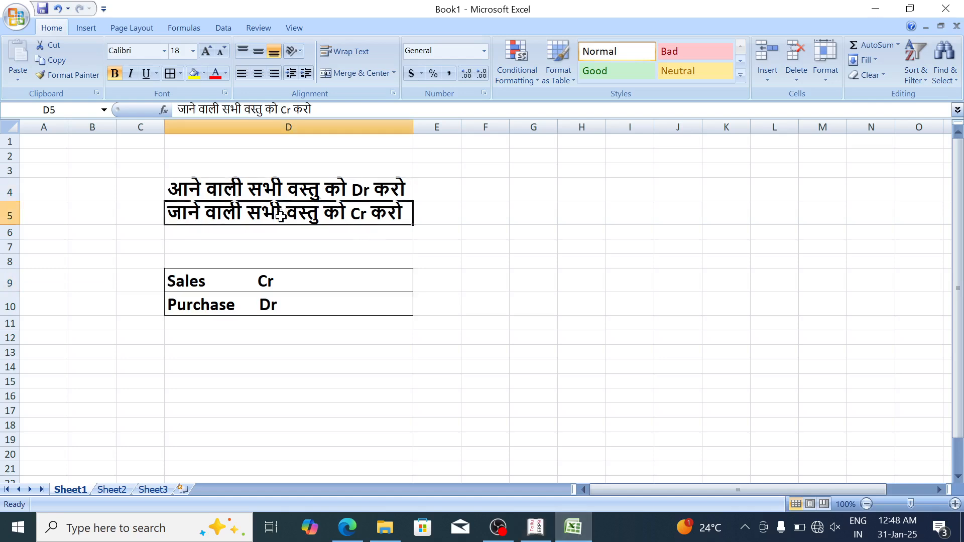
key(alt+Tab)
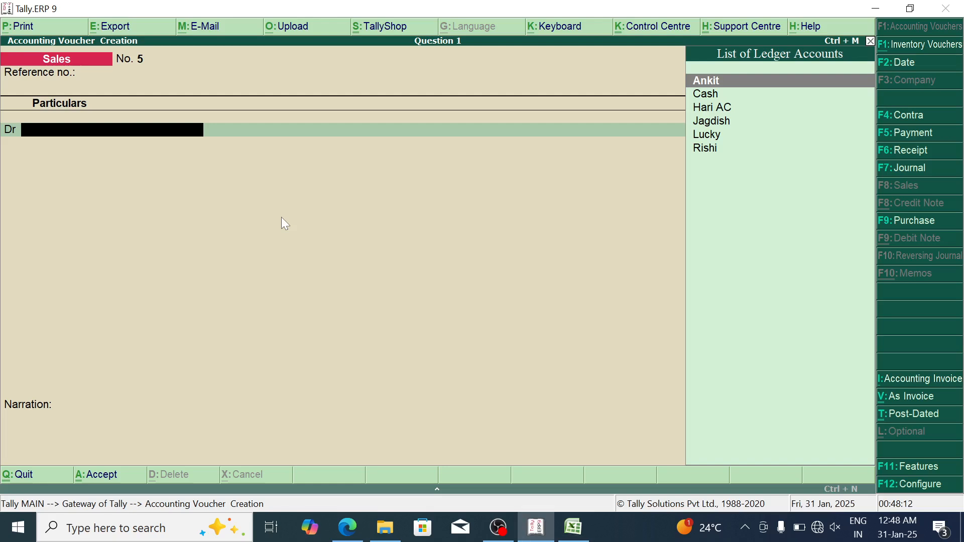
text(Cas)
key(Return)
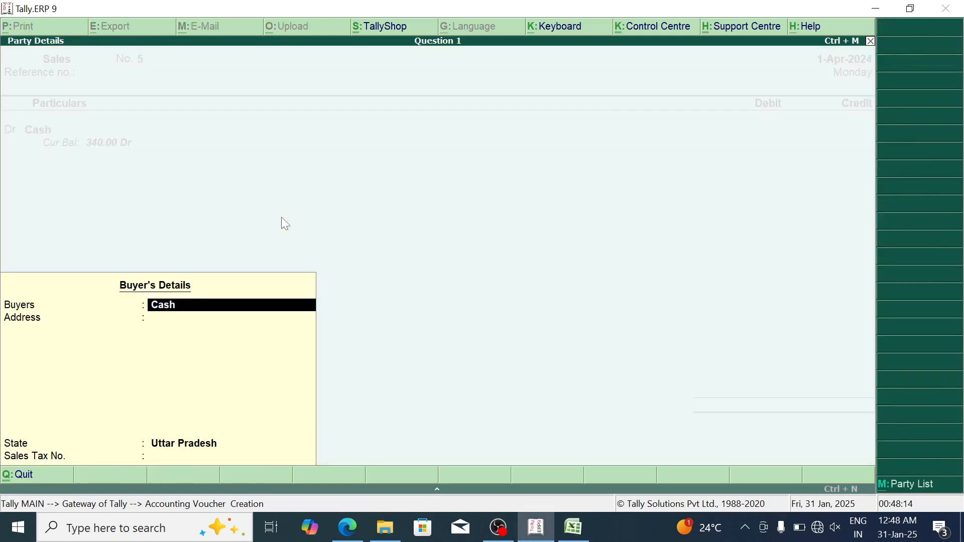
key(Return)
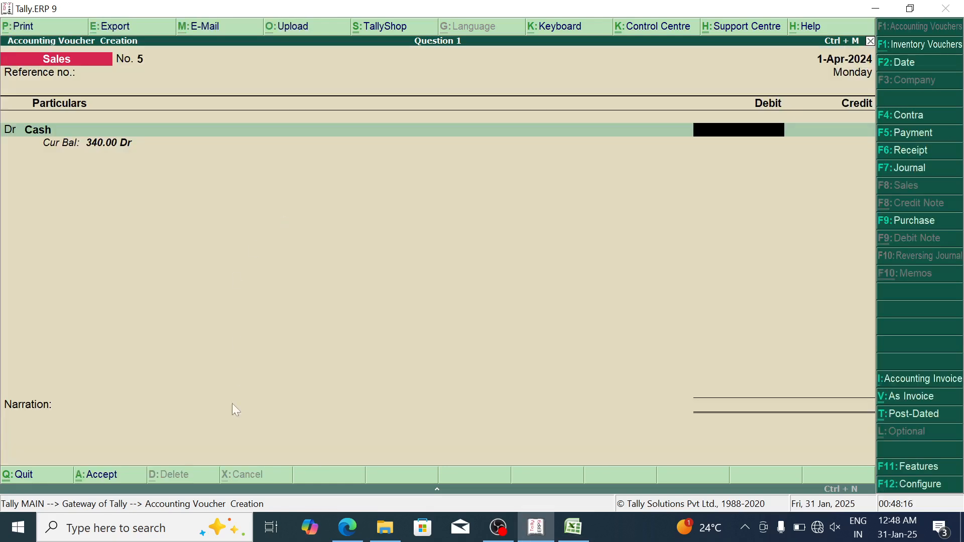
Step: Check entry 17's amount in the Edge PDF, debit Cash 1100 against Sales AC in Tally.ERP 9, save the voucher and leave voucher creation
click(351, 527)
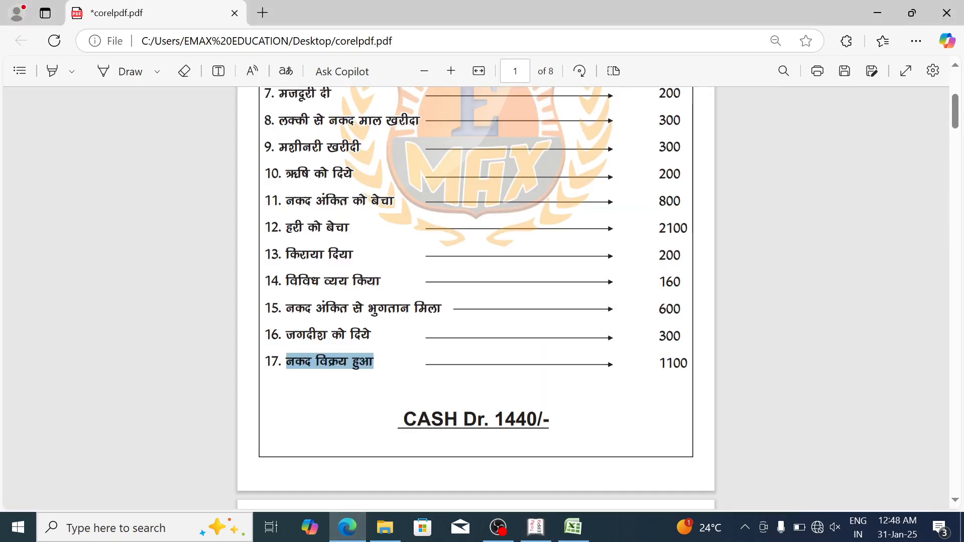
key(alt+Tab)
text(1100)
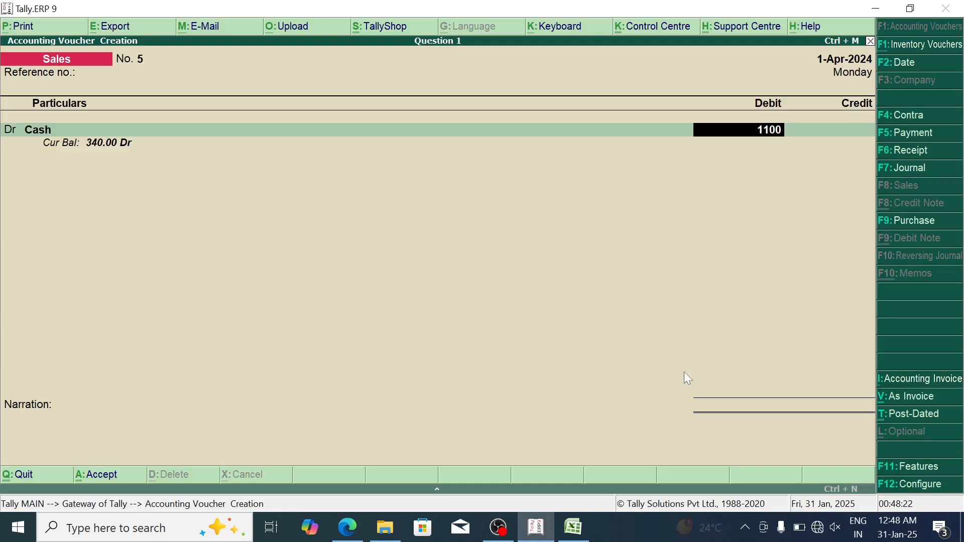
key(Return)
key(Return)
key(Return)
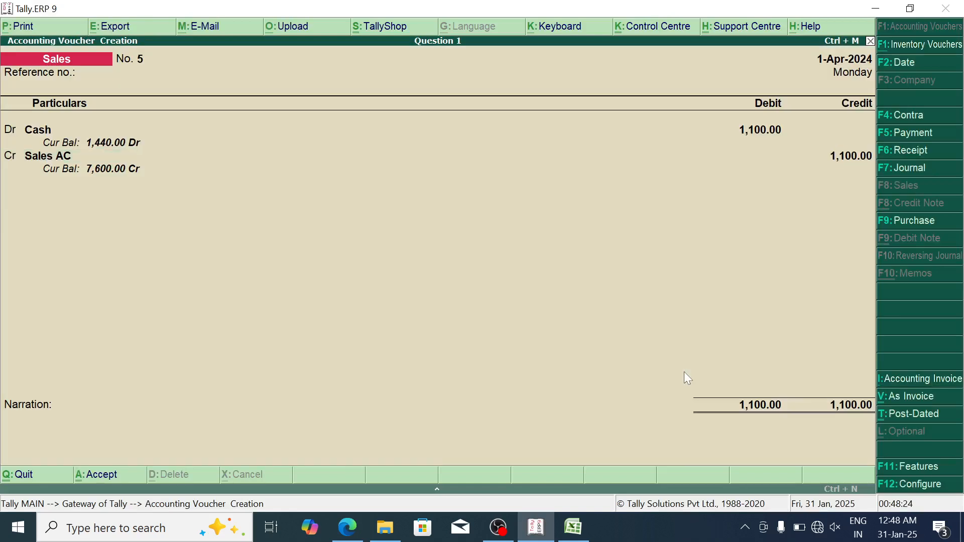
key(Return)
key(Return)
key(Escape)
key(y)
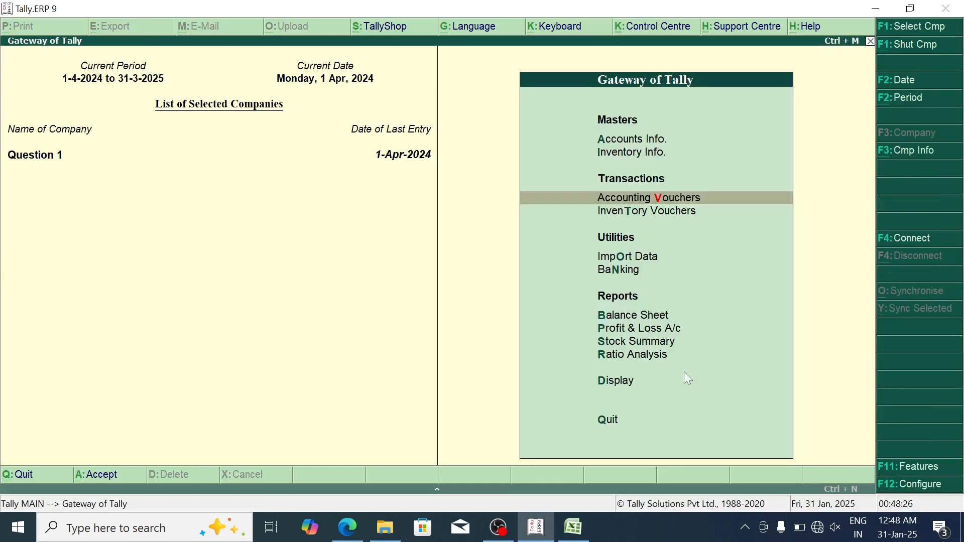
Step: Display the Day Book for the company Question 1
key(Down)
key(Down)
key(Down)
key(Down)
key(Down)
key(Down)
key(Down)
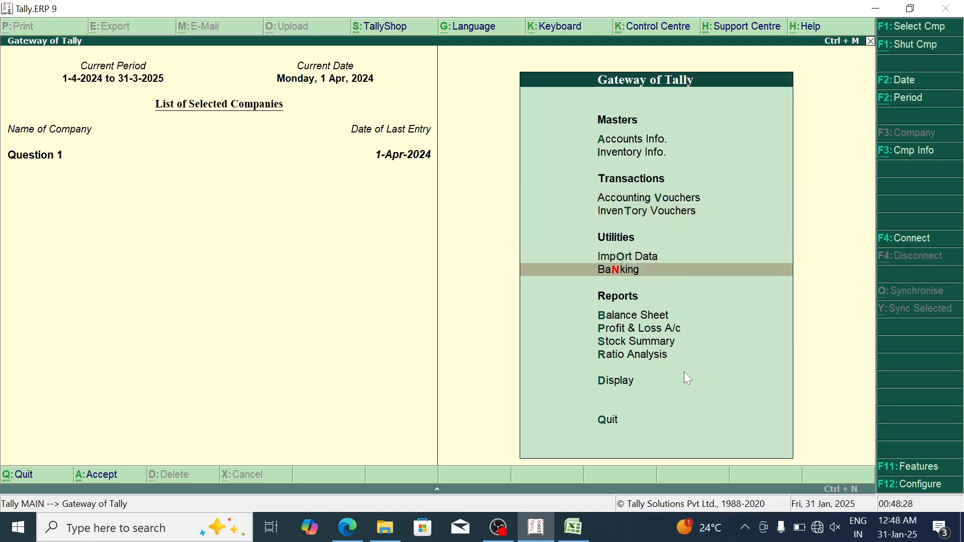
key(Down)
key(Return)
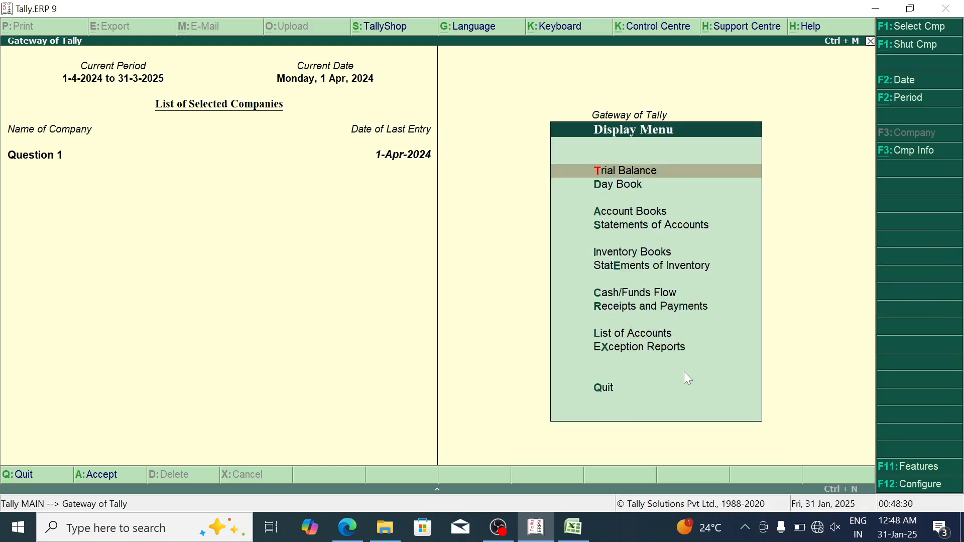
key(Down)
key(Return)
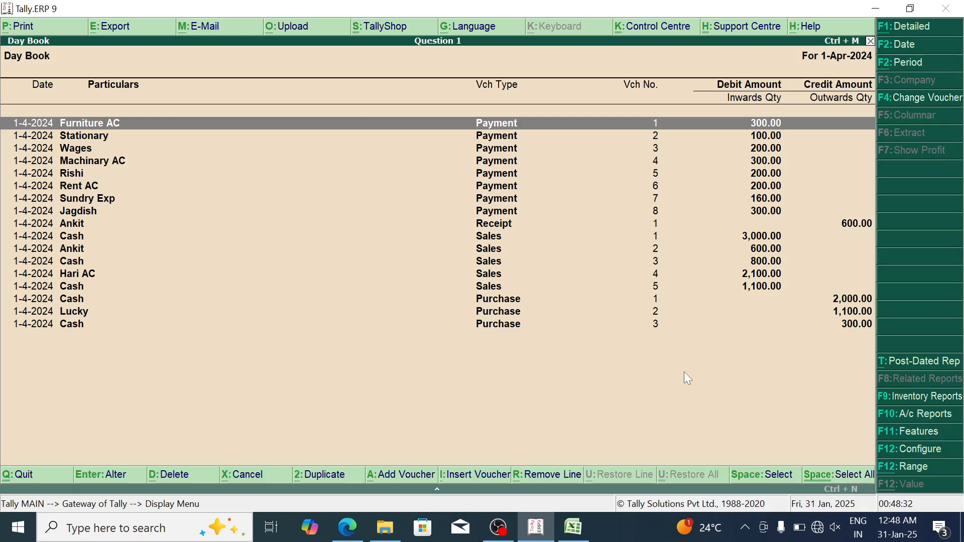
Step: Go through all the vouchers recorded in the Day Book, from first to last and back, and return to the Gateway of Tally
key(Down)
key(Down)
key(Down)
key(Down)
key(Down)
key(Down)
key(Down)
key(Down)
key(Down)
key(Down)
key(Down)
key(Down)
key(Down)
key(Down)
key(Down)
key(Down)
key(Up)
key(Up)
key(Up)
key(Up)
key(Up)
key(Up)
key(Up)
key(Up)
key(Up)
key(Up)
key(Up)
key(Up)
key(Up)
key(Up)
key(Up)
key(Up)
key(Up)
key(Escape)
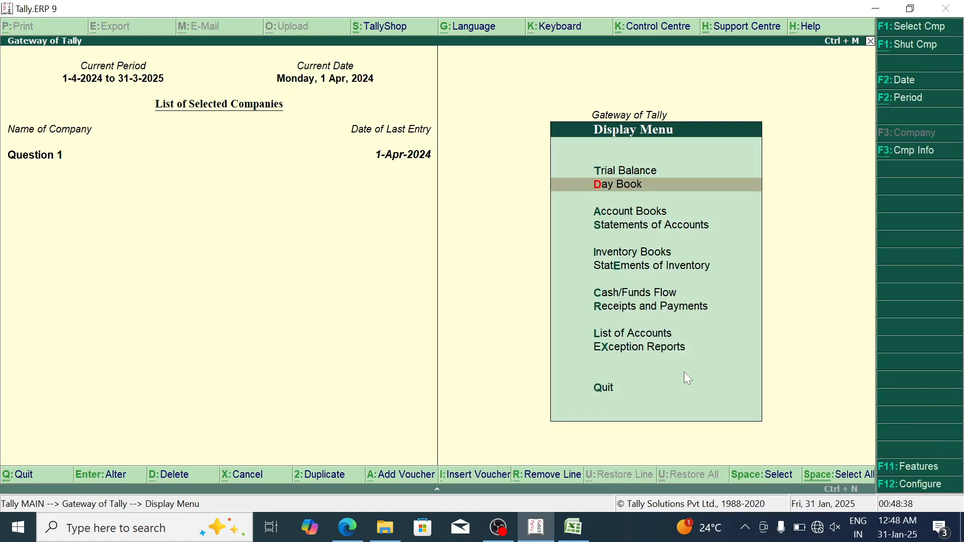
key(Escape)
Step: Switch to the Edge PDF, review the Question 1 entries and highlight the closing cash balance line below them
key(alt+Tab)
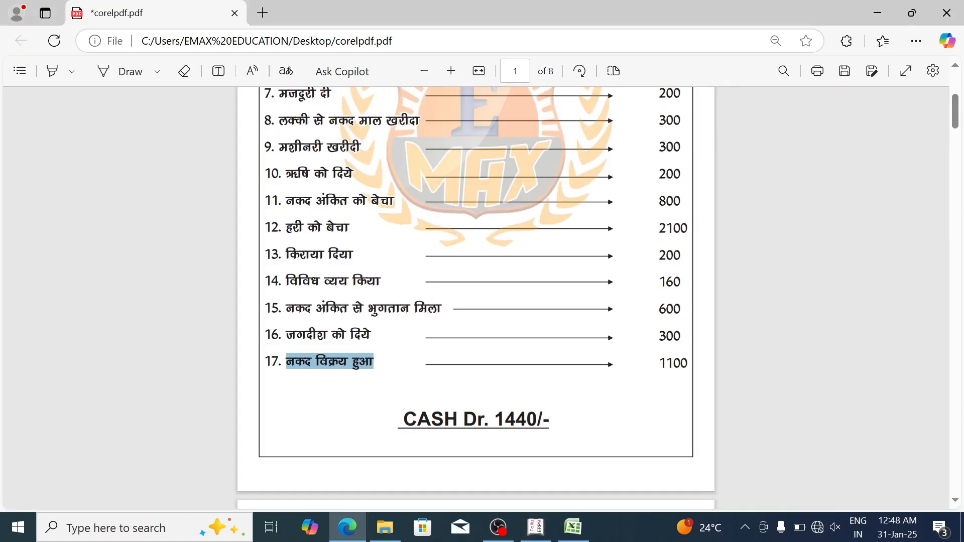
click(570, 314)
scroll(571, 314, up, 5)
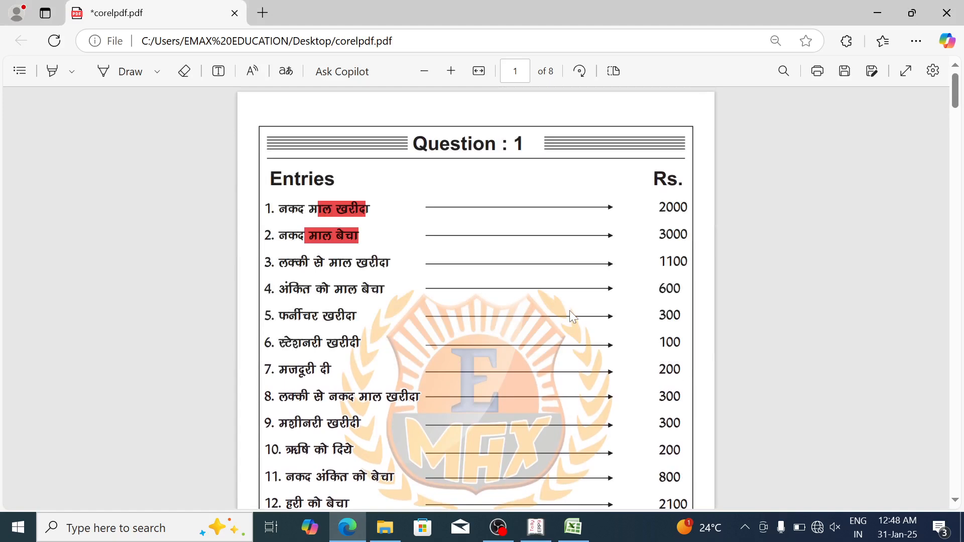
scroll(570, 315, down, 6)
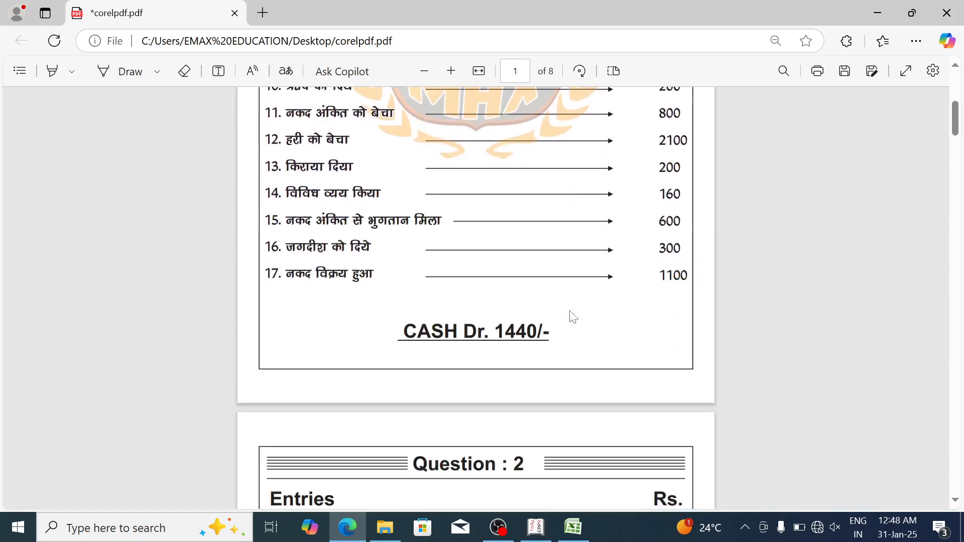
drag(549, 333, 400, 332)
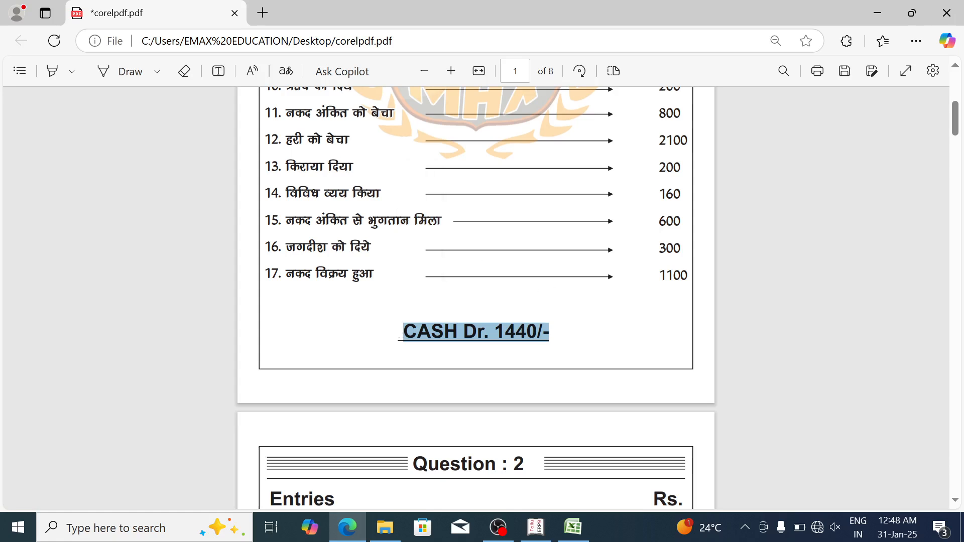
click(499, 234)
scroll(499, 234, up, 6)
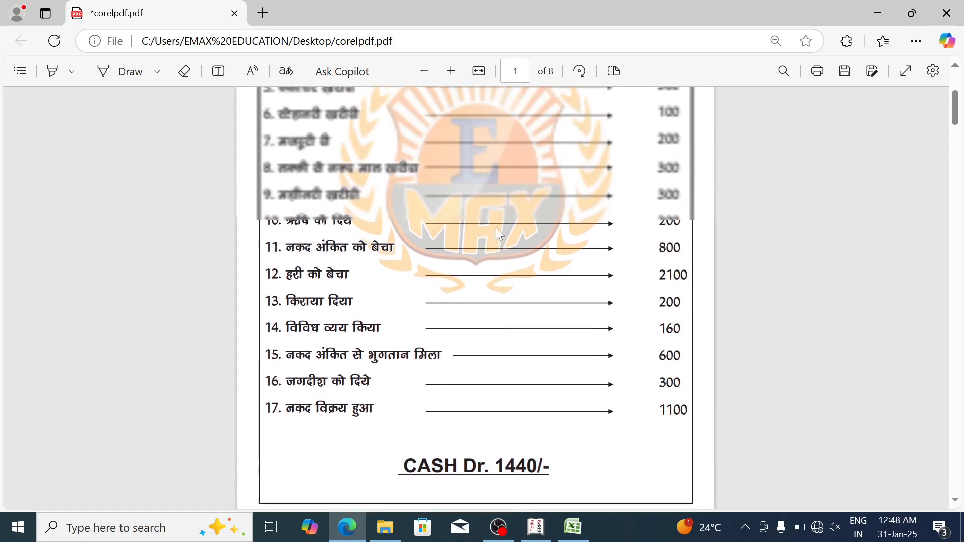
scroll(499, 234, up, 1)
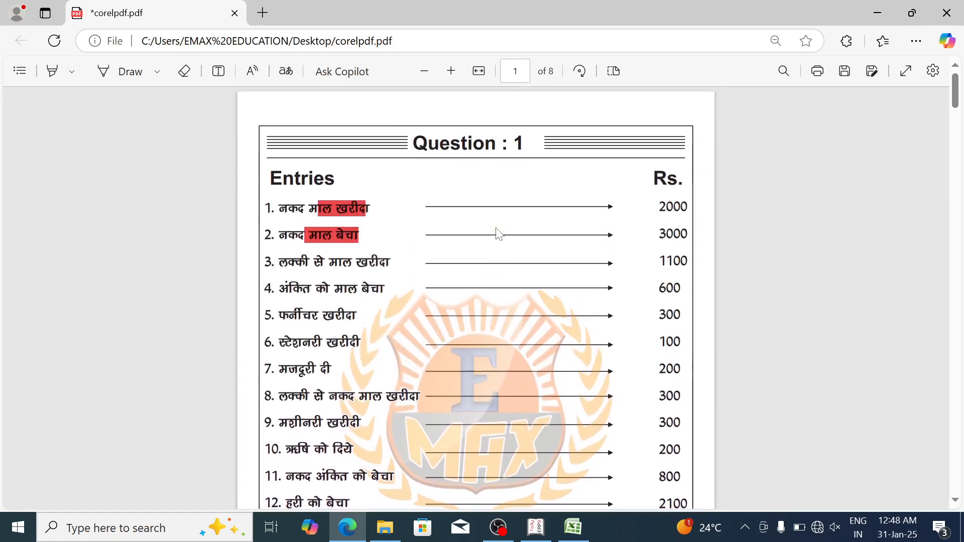
Step: Switch to Tally.ERP 9 and display the Cash/Bank Book summary to examine the closing cash balance
key(alt+Tab)
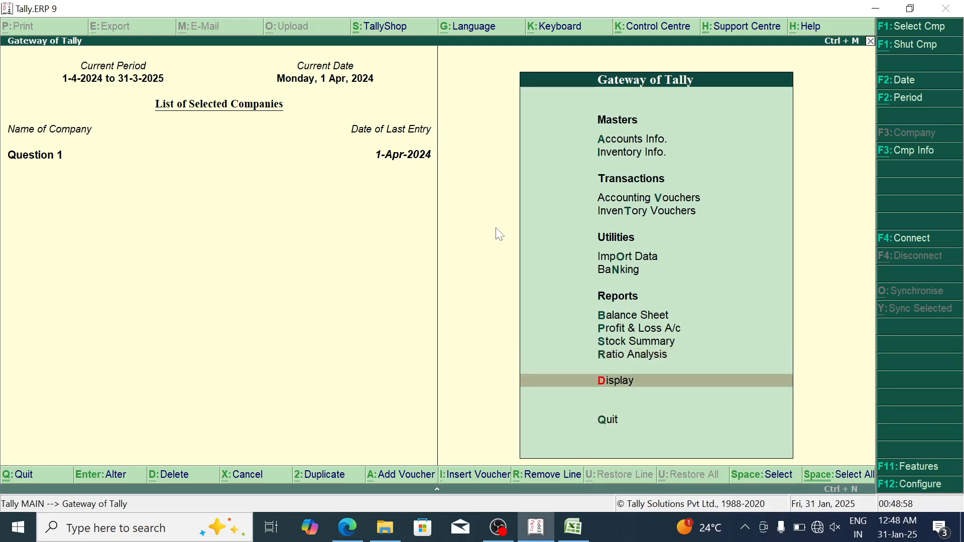
key(Return)
key(Down)
key(Down)
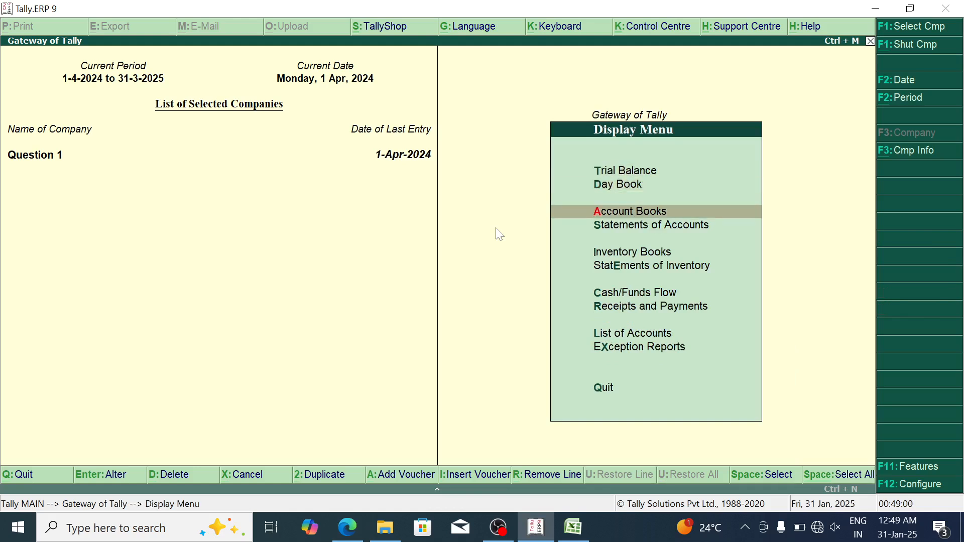
key(Return)
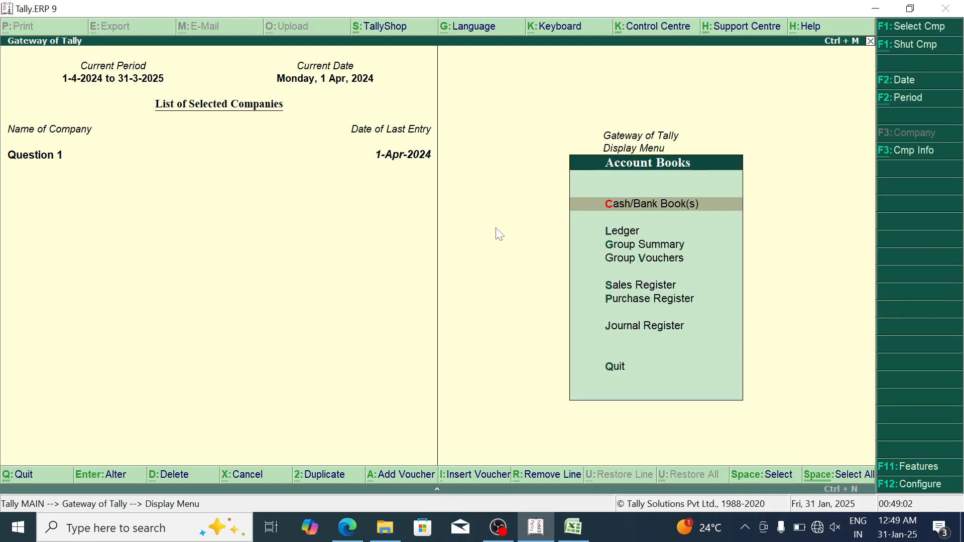
key(Down)
key(Up)
key(Return)
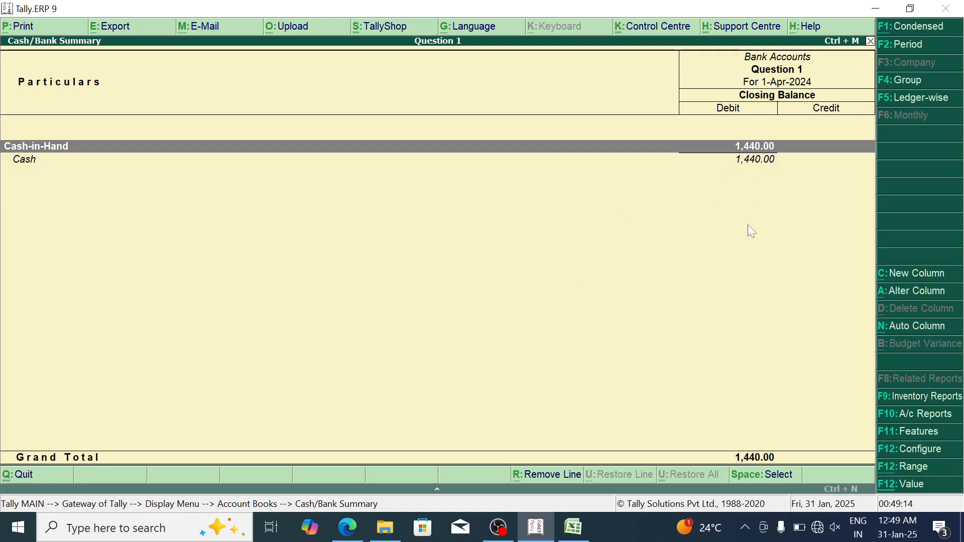
Step: Switch to the Edge PDF, look through Questions 1 to 5 and briefly highlight the furniture purchase entry in Question 1
click(533, 538)
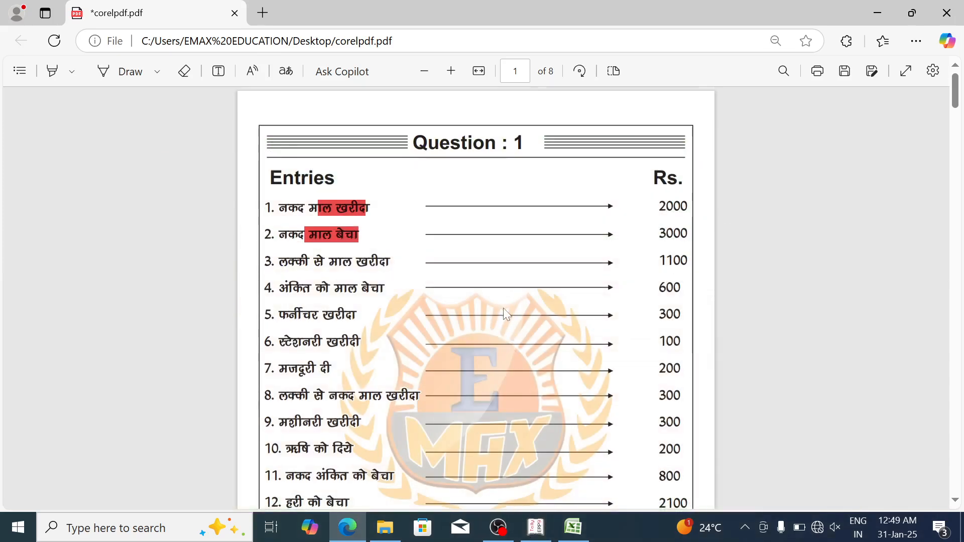
scroll(503, 308, down, 15)
scroll(506, 314, down, 8)
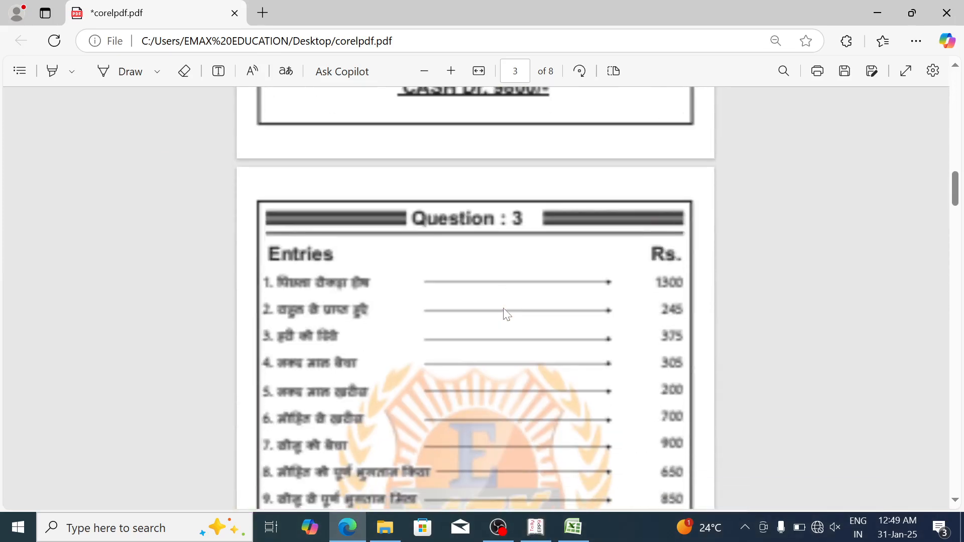
scroll(506, 314, down, 10)
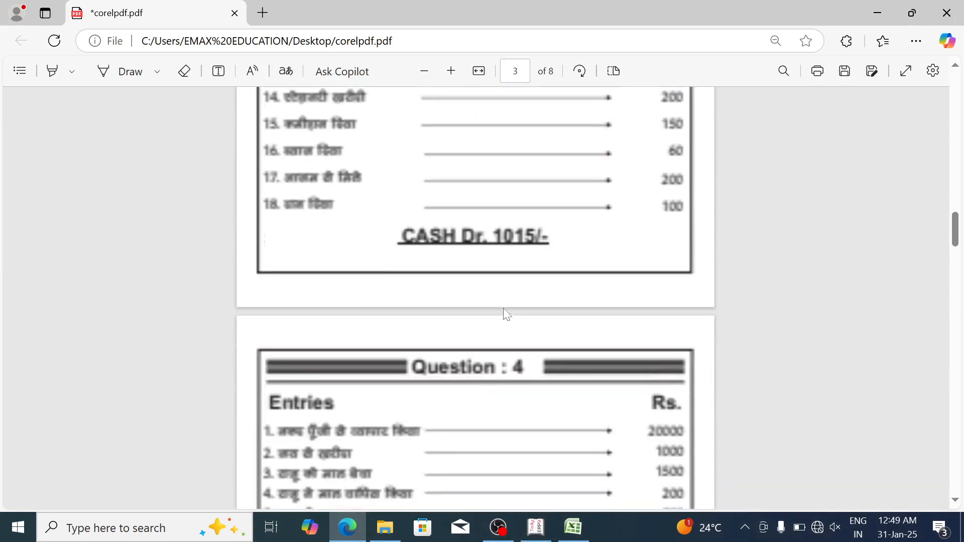
scroll(505, 314, down, 7)
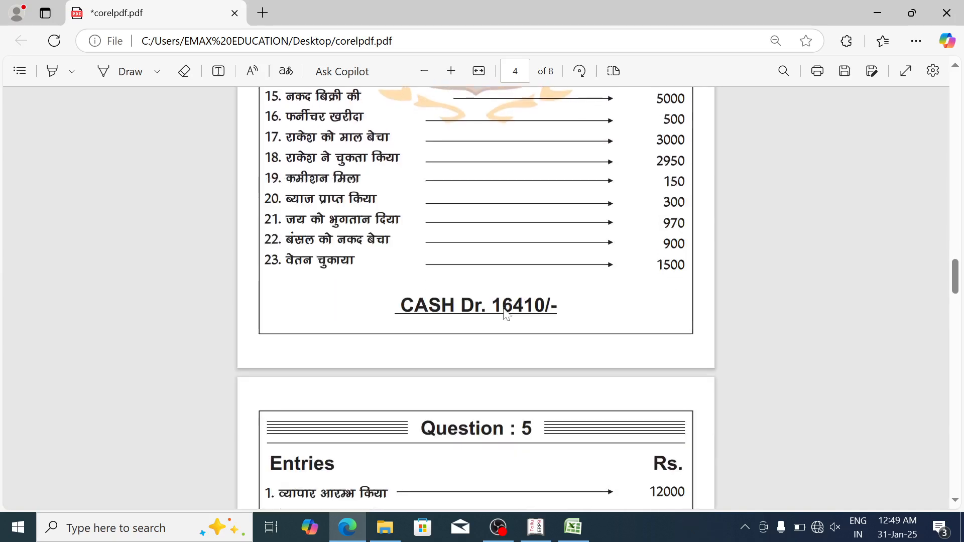
scroll(506, 314, down, 4)
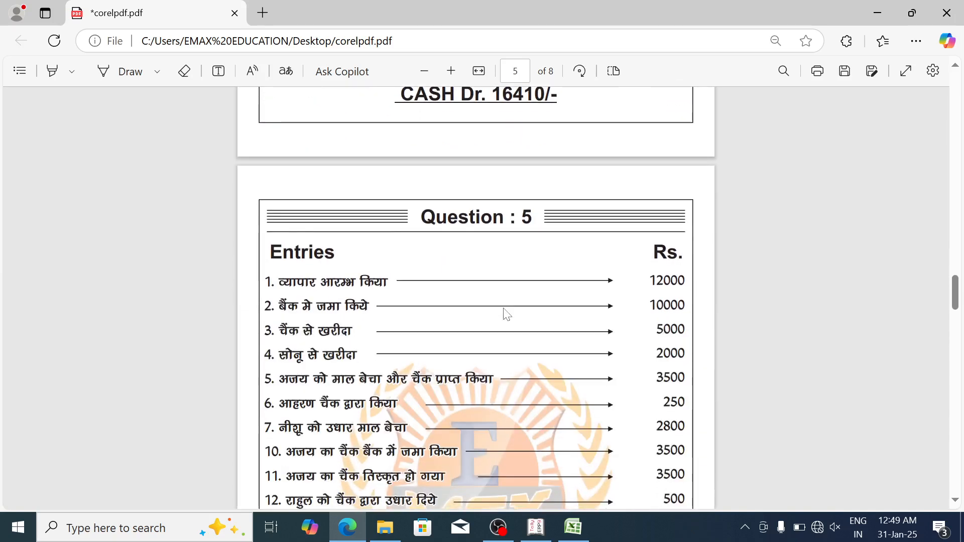
scroll(503, 308, up, 20)
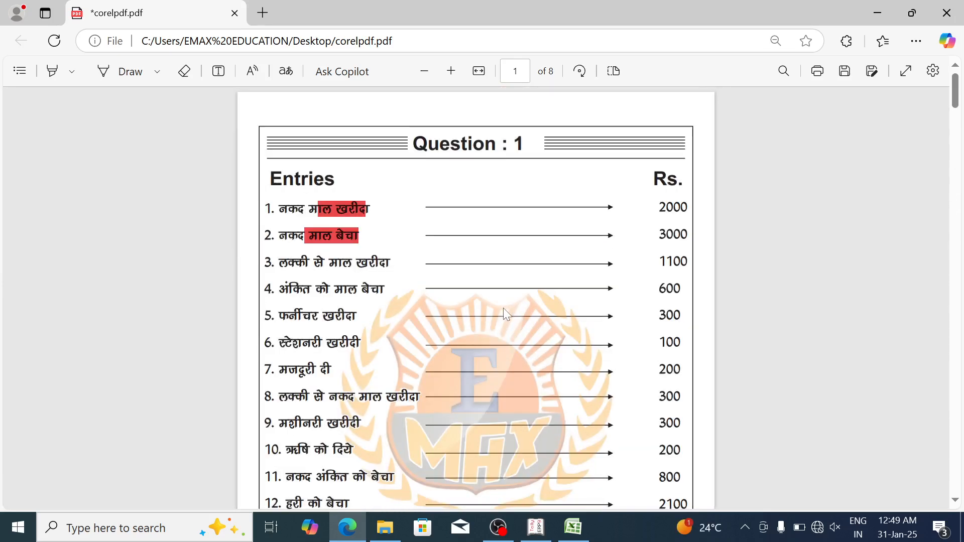
scroll(503, 308, down, 11)
scroll(506, 313, down, 1)
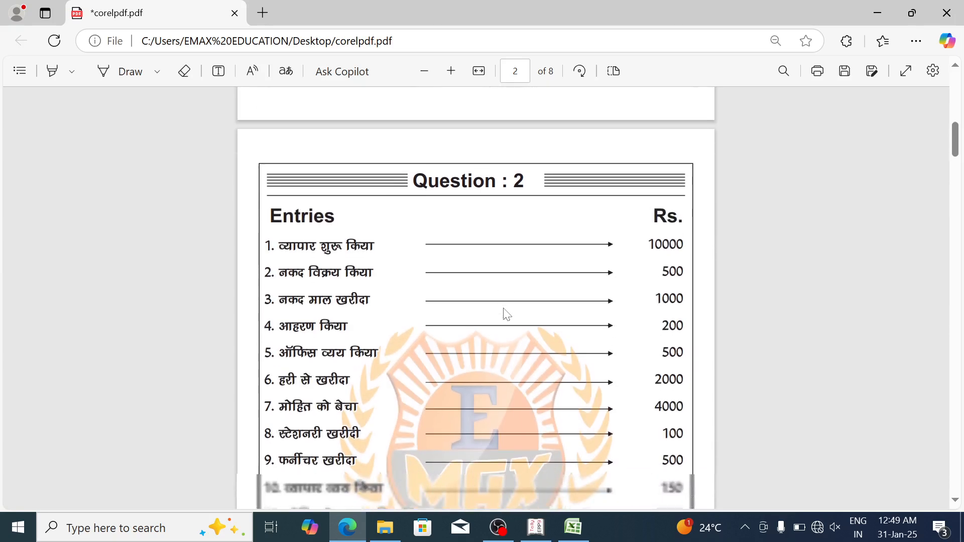
scroll(506, 314, up, 12)
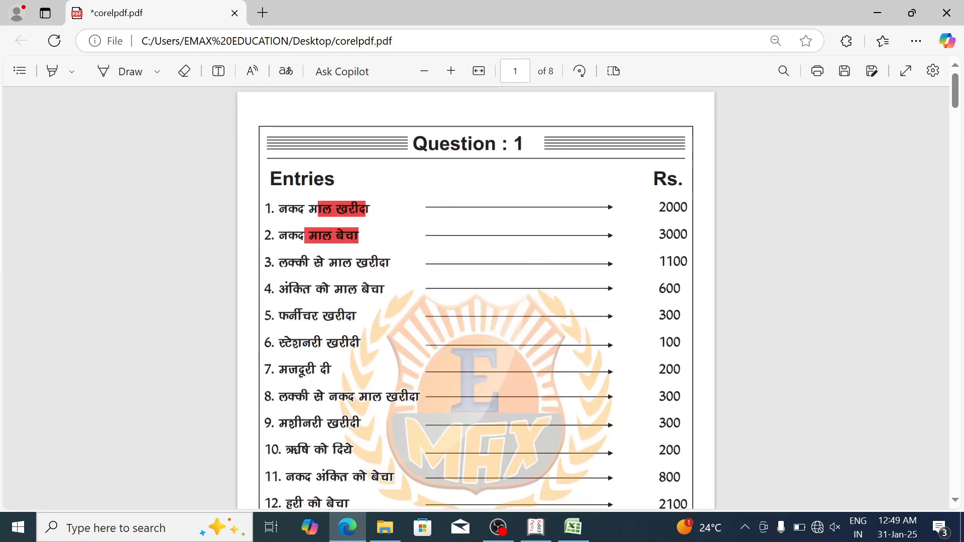
drag(357, 316, 271, 319)
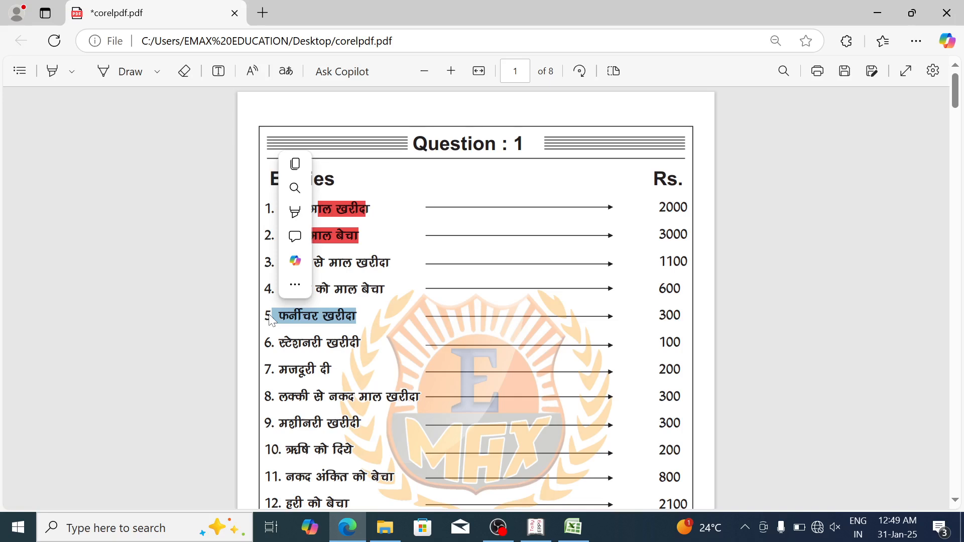
click(404, 455)
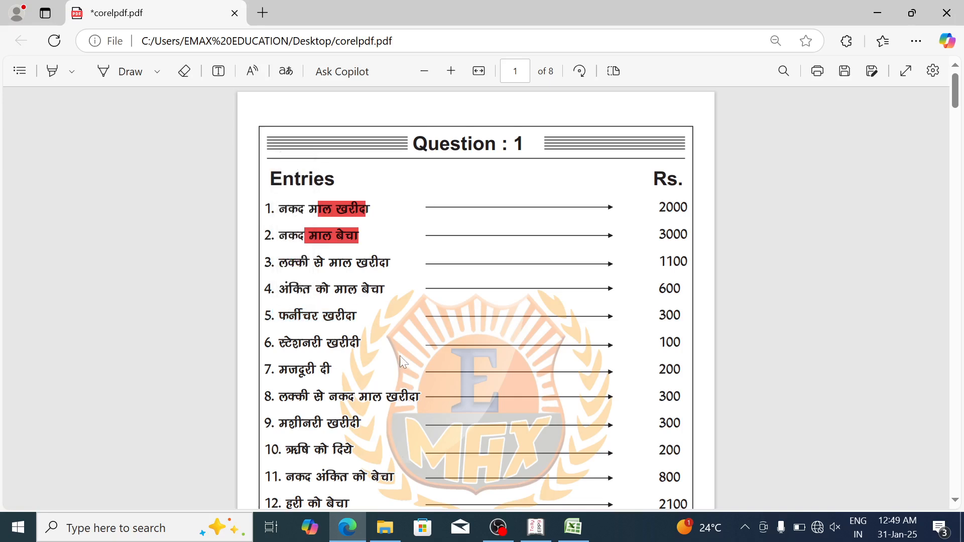